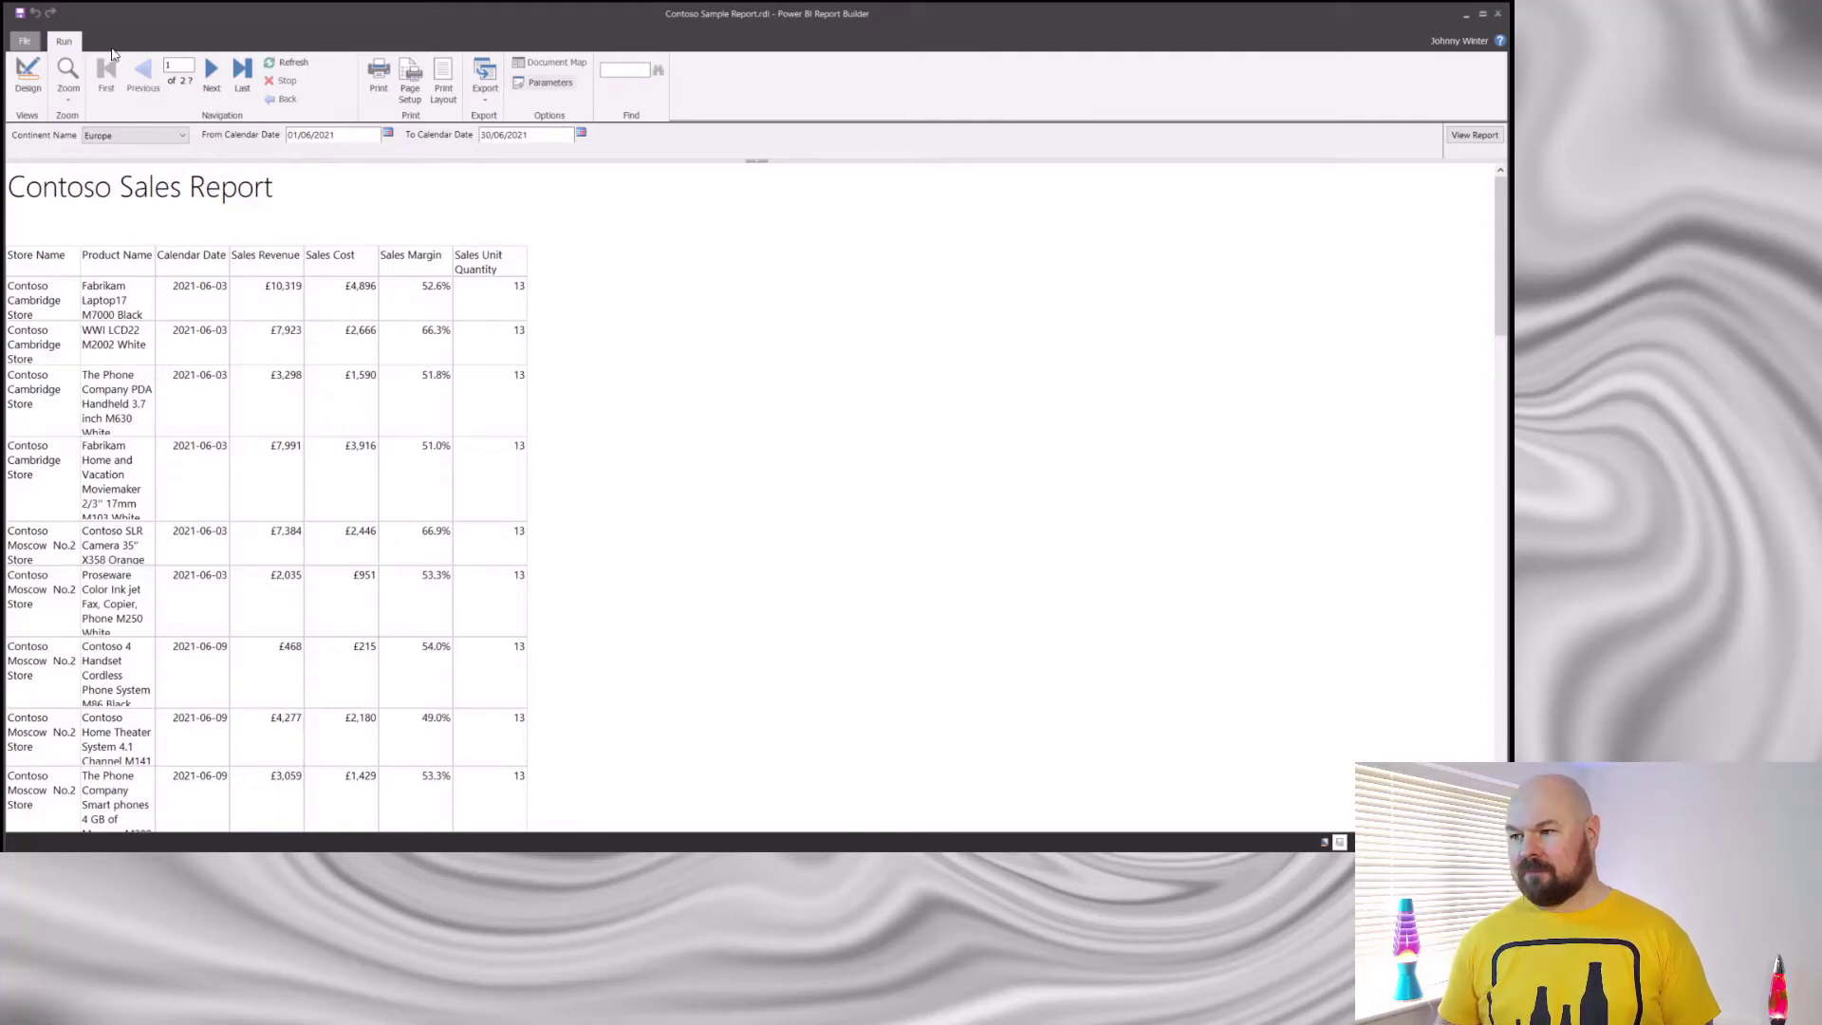
# Return the report to design view and narrow the title text box to about 15 cm wide.
pyautogui.click(29, 76)
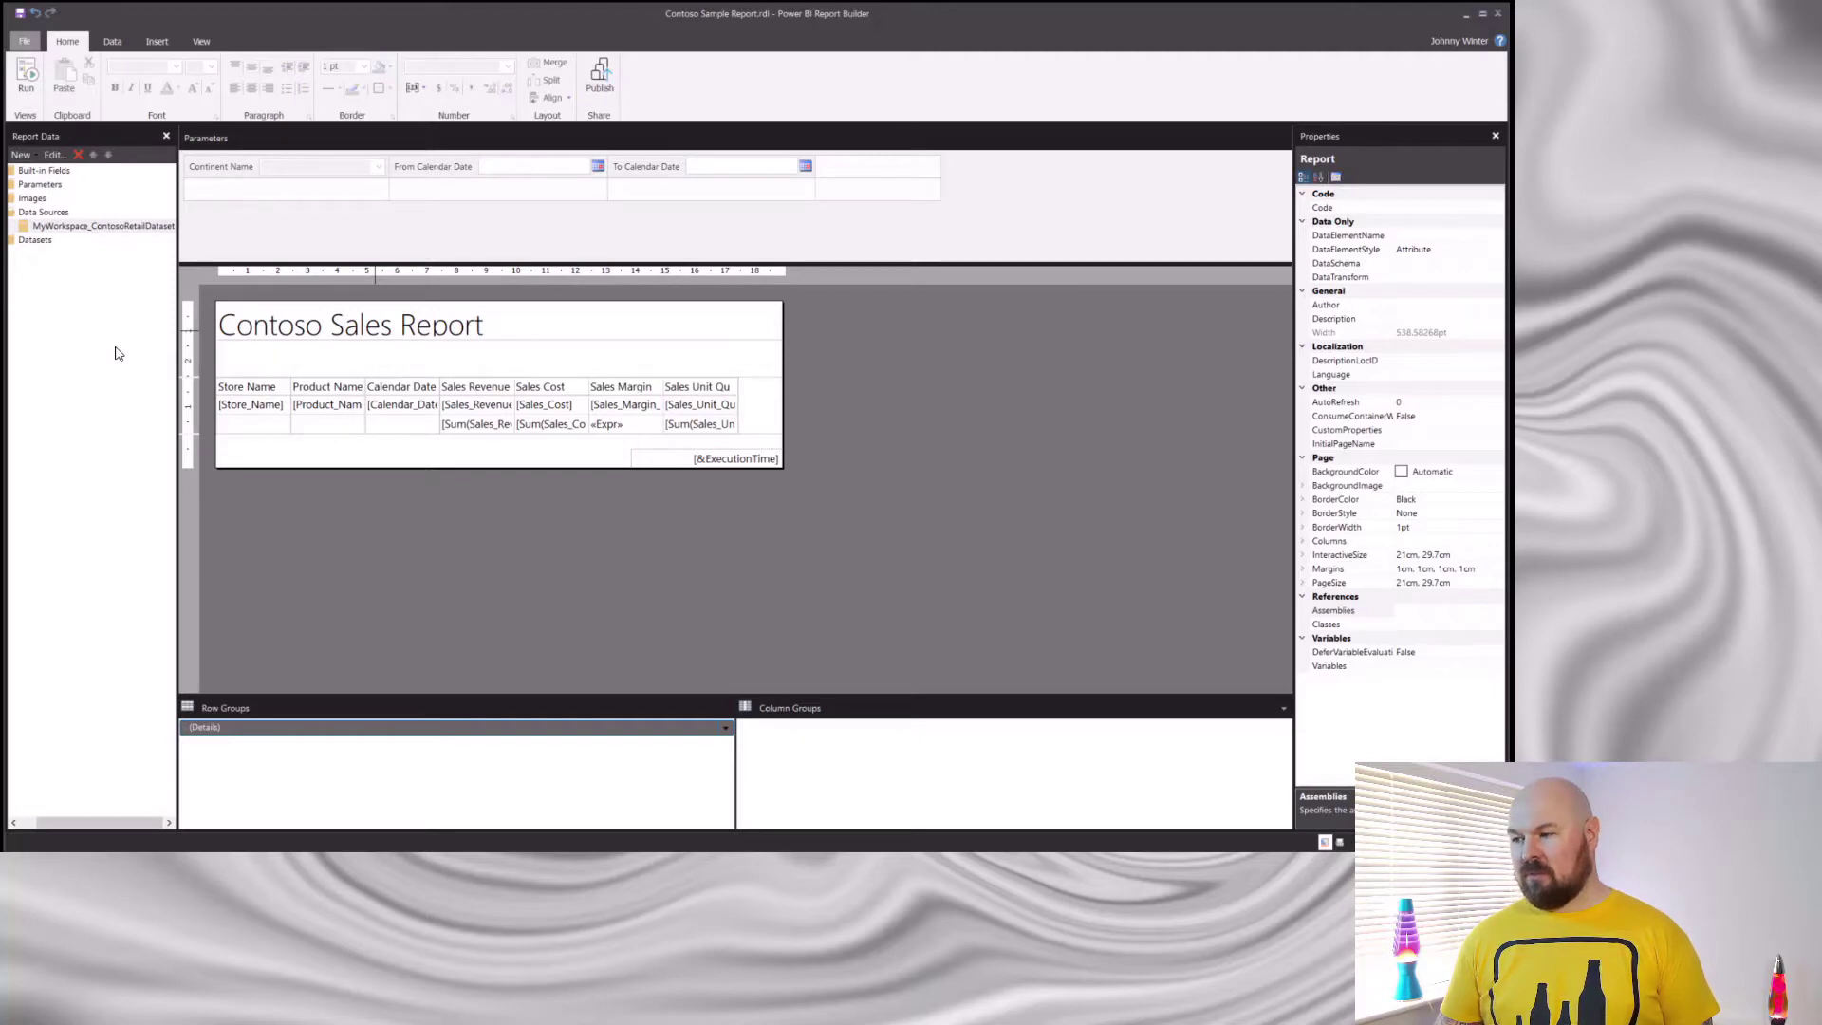
pyautogui.click(752, 327)
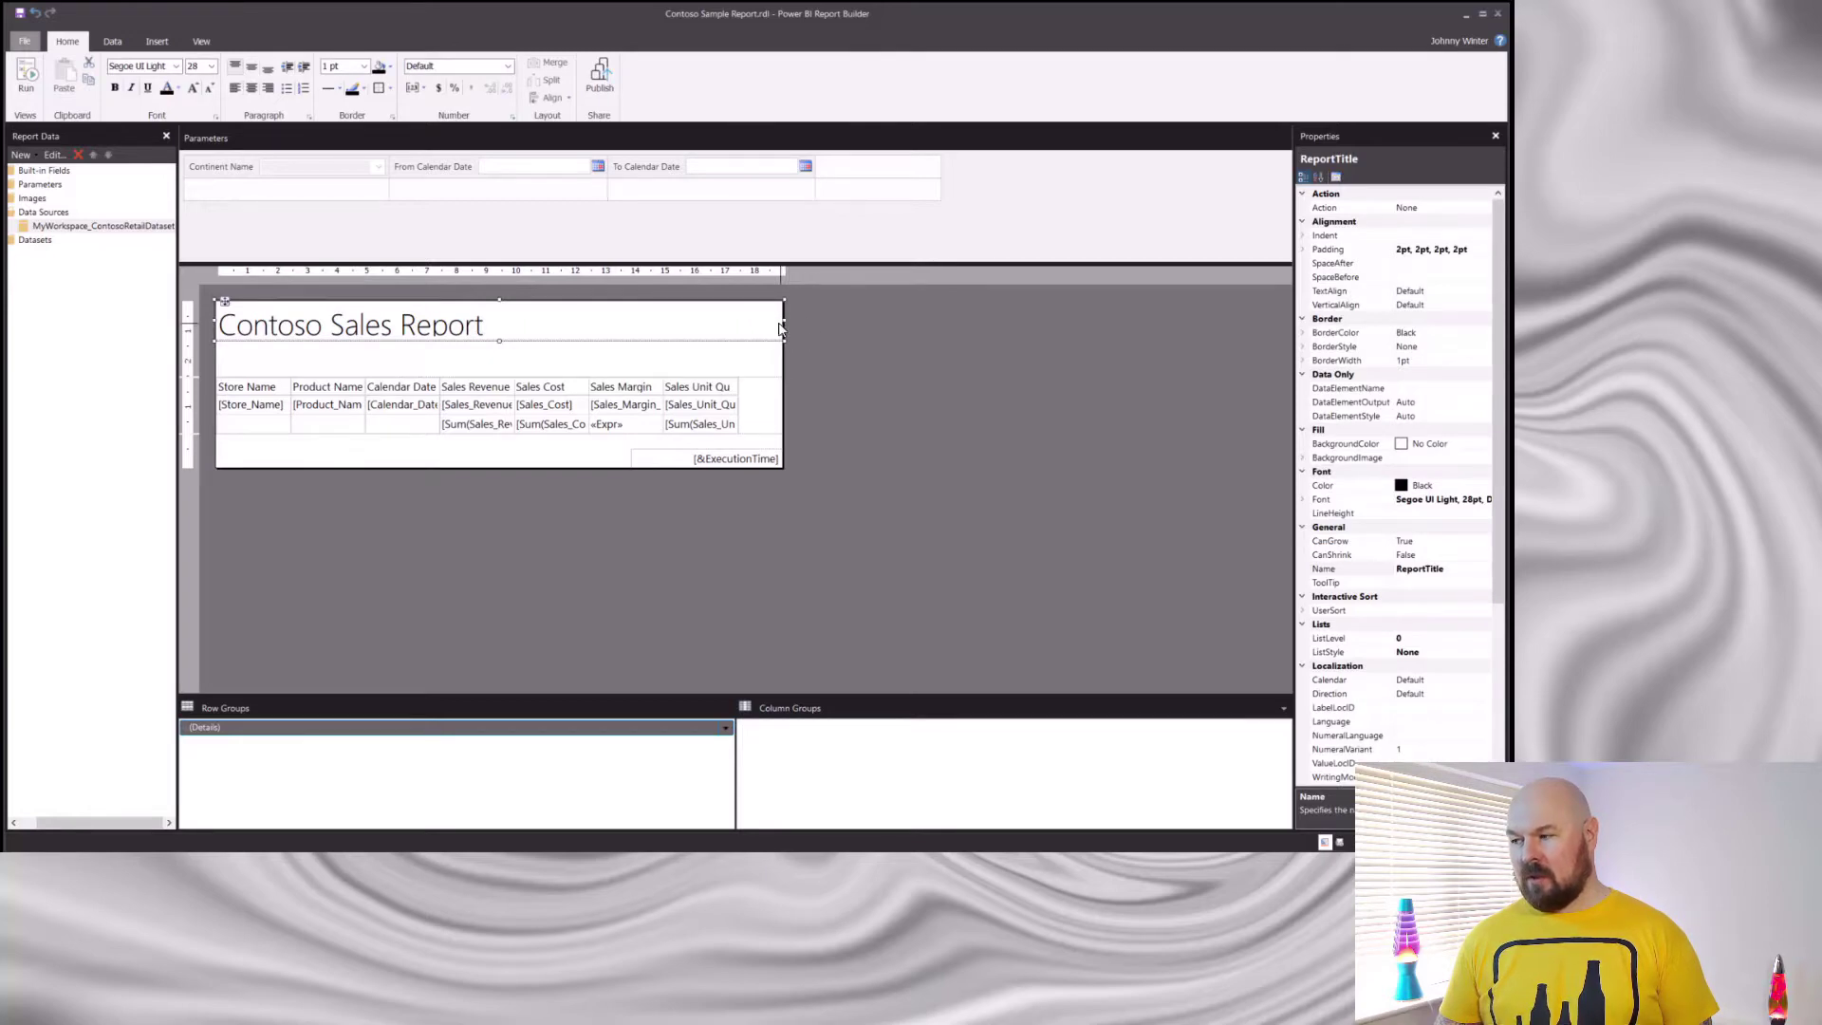
pyautogui.moveTo(783, 324); pyautogui.dragTo(669, 310)
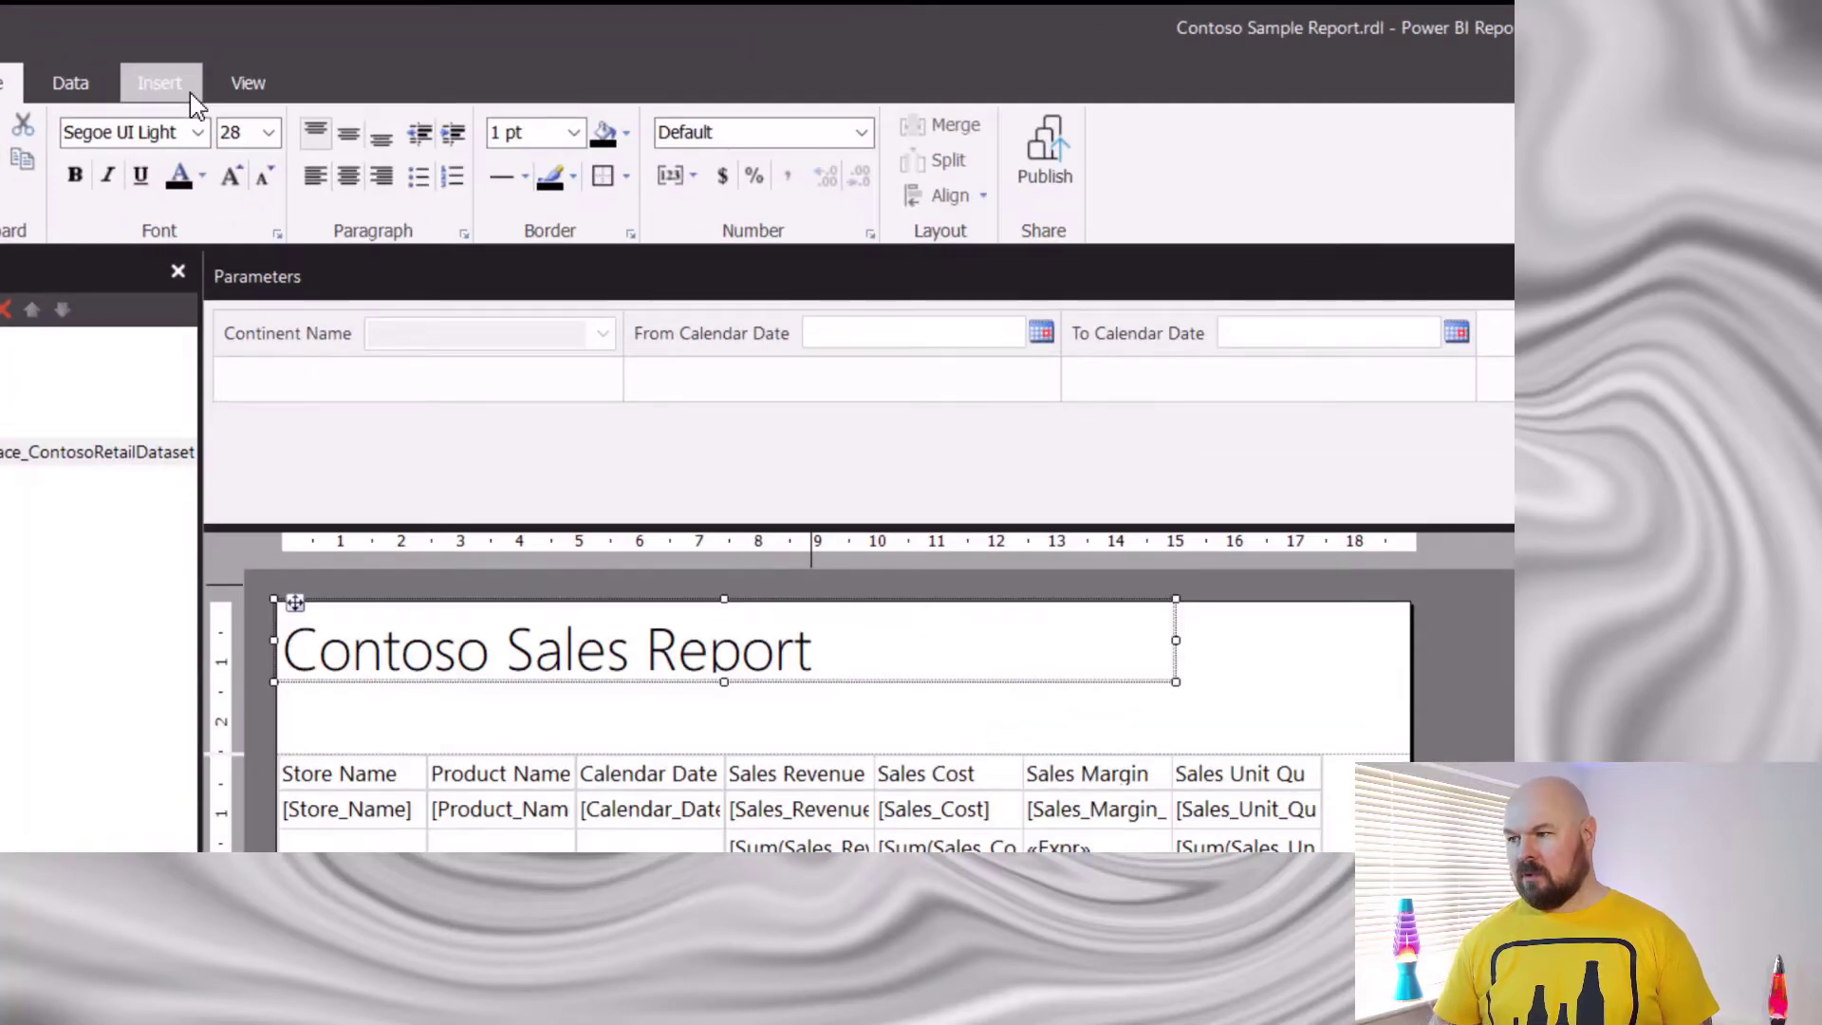
# Draw an image item in the page header, filling the free space between the title and the page's right edge.
pyautogui.click(189, 93)
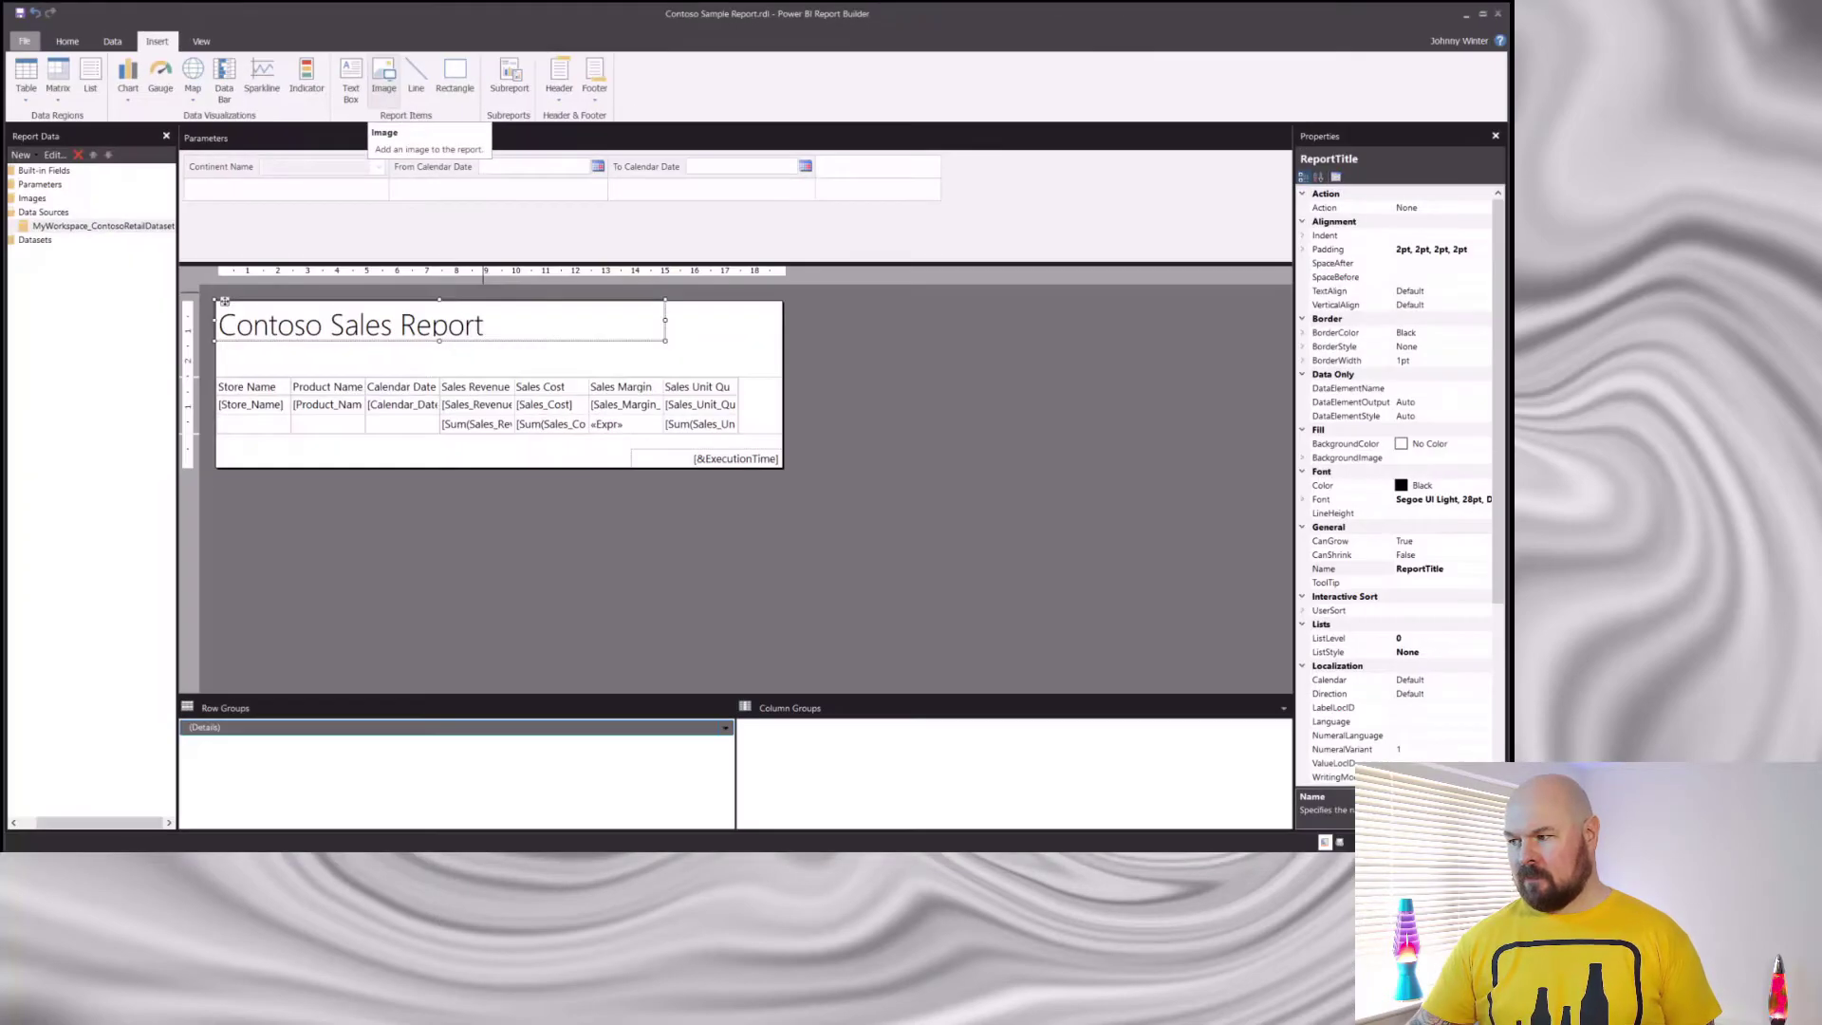
pyautogui.click(634, 173)
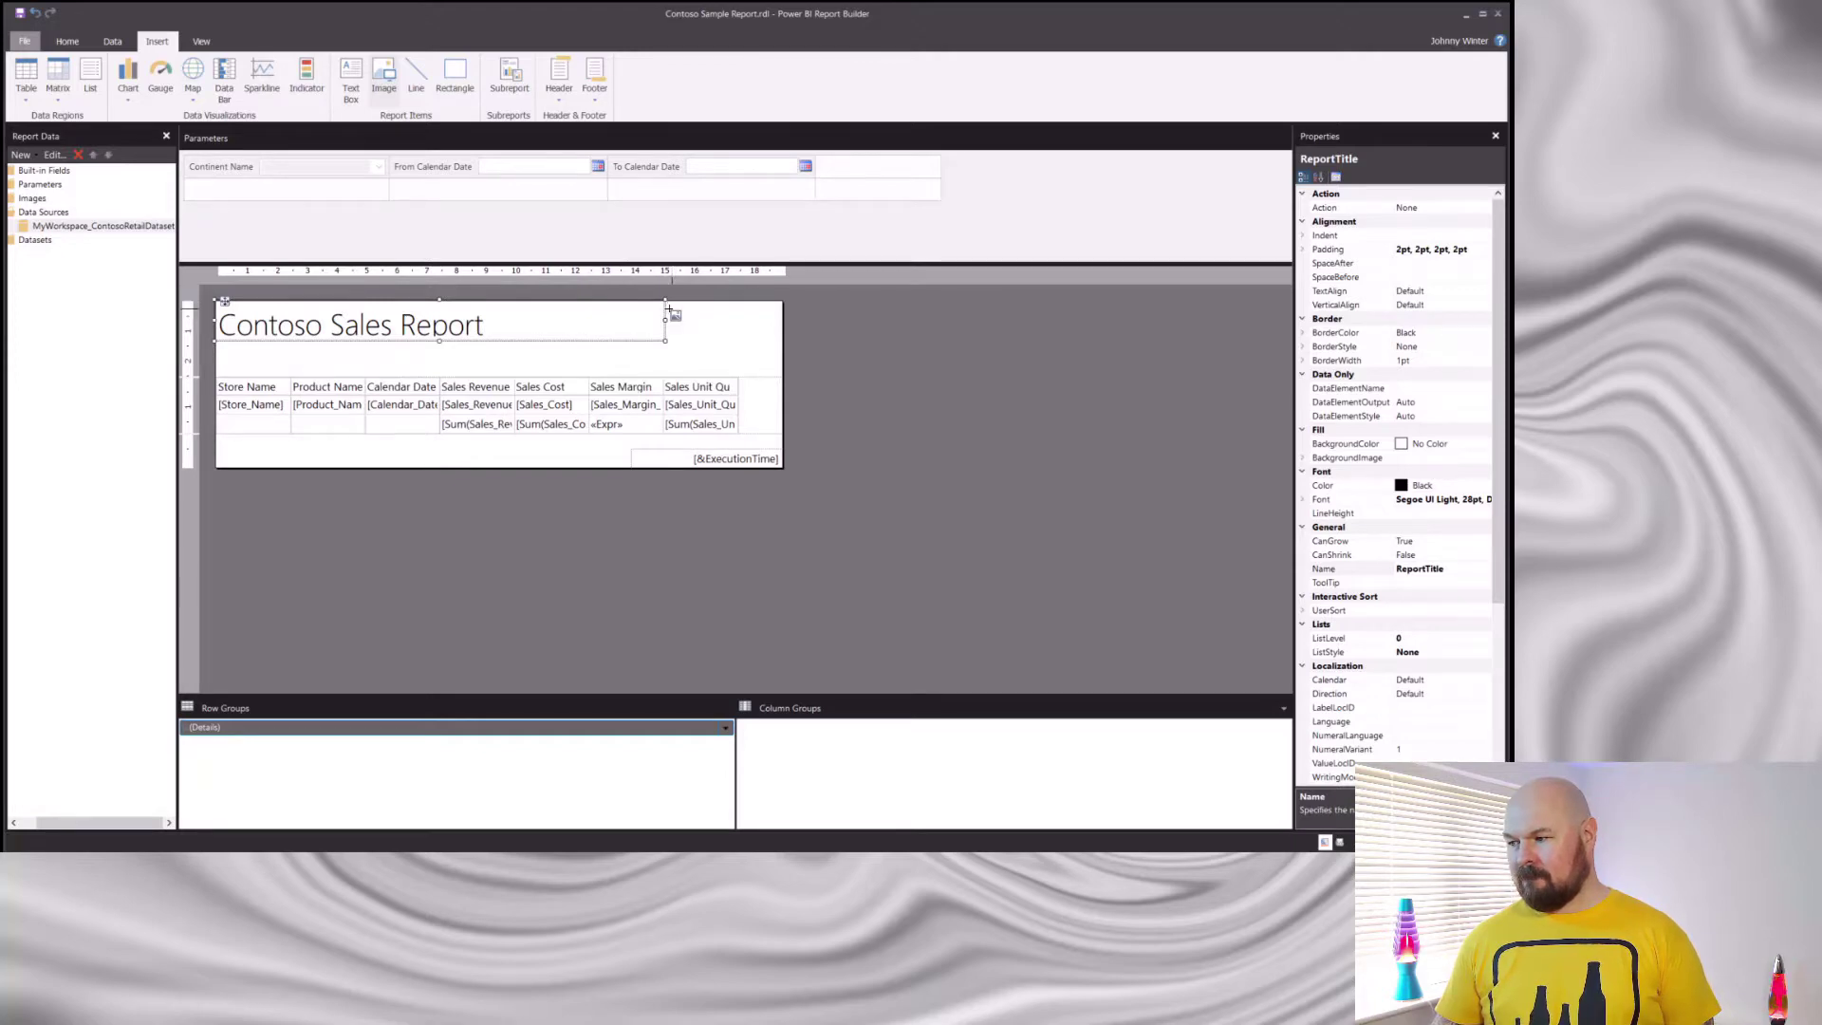
pyautogui.moveTo(668, 303); pyautogui.dragTo(780, 340)
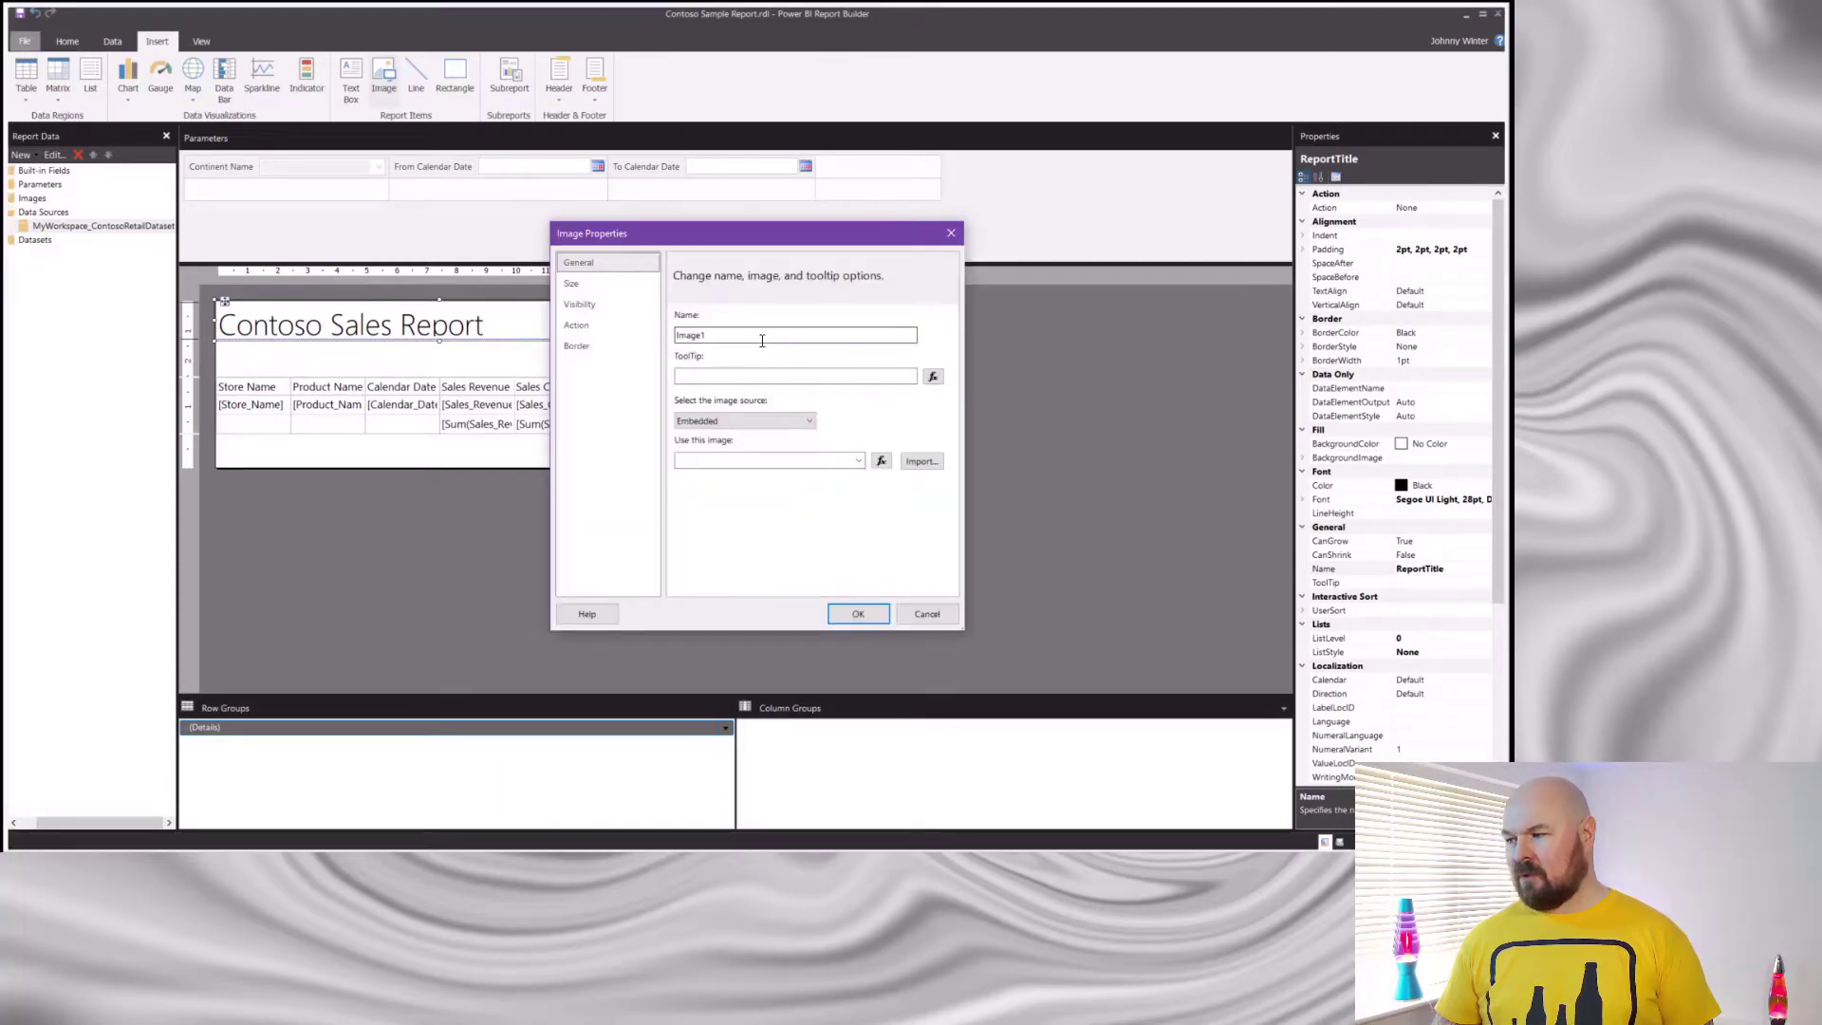
# Embed the PNG file LogoWithText_DarkGrey_180px from the Desktop as the header image.
pyautogui.click(933, 463)
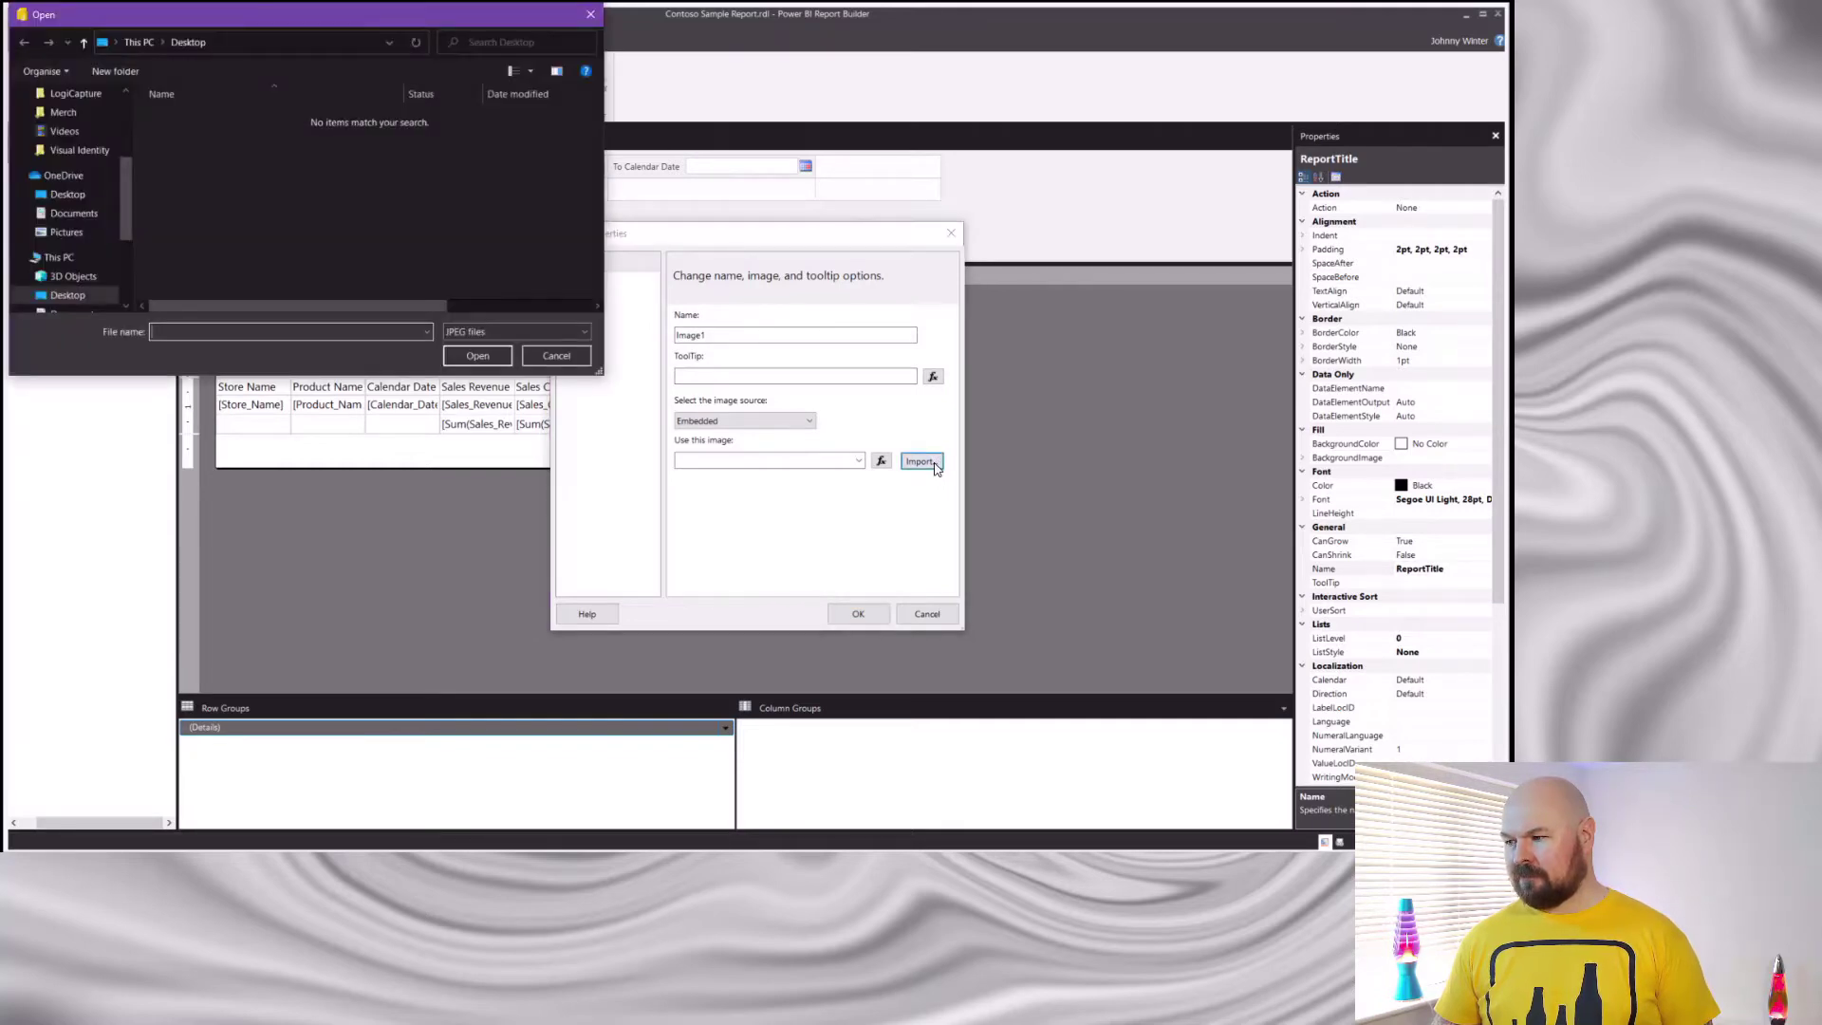
pyautogui.click(584, 331)
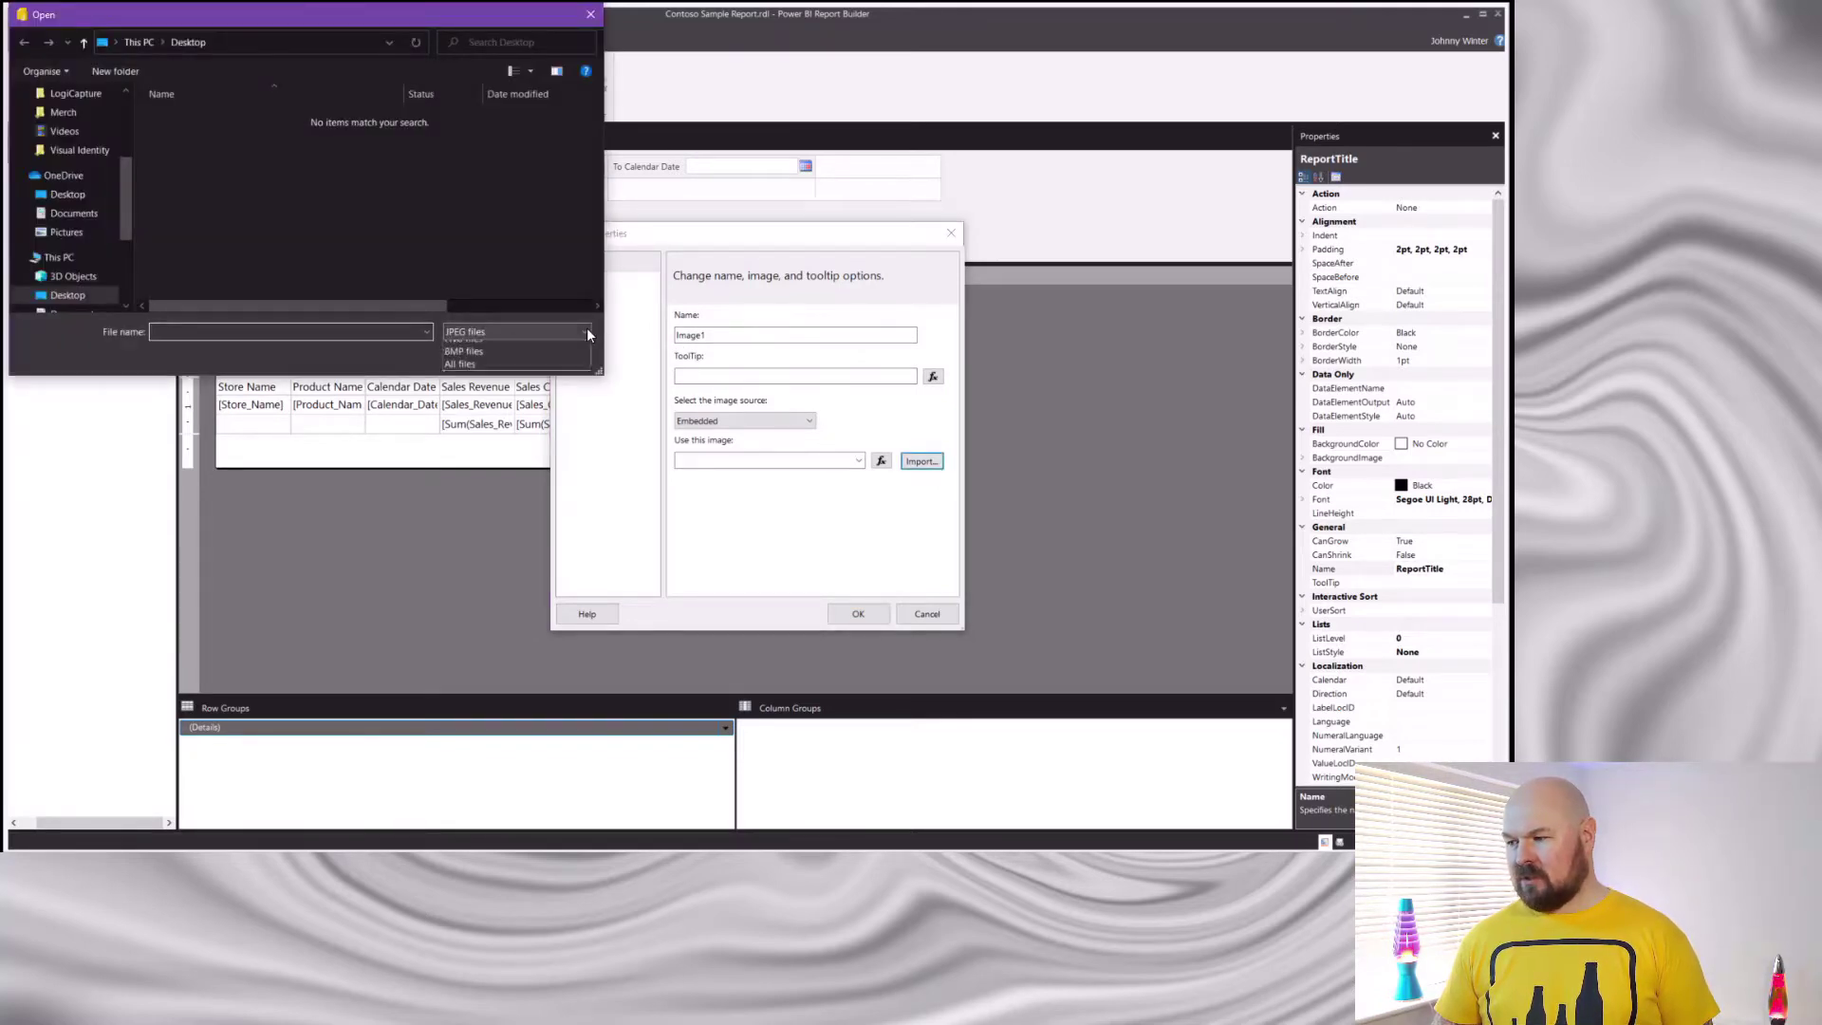
pyautogui.click(527, 374)
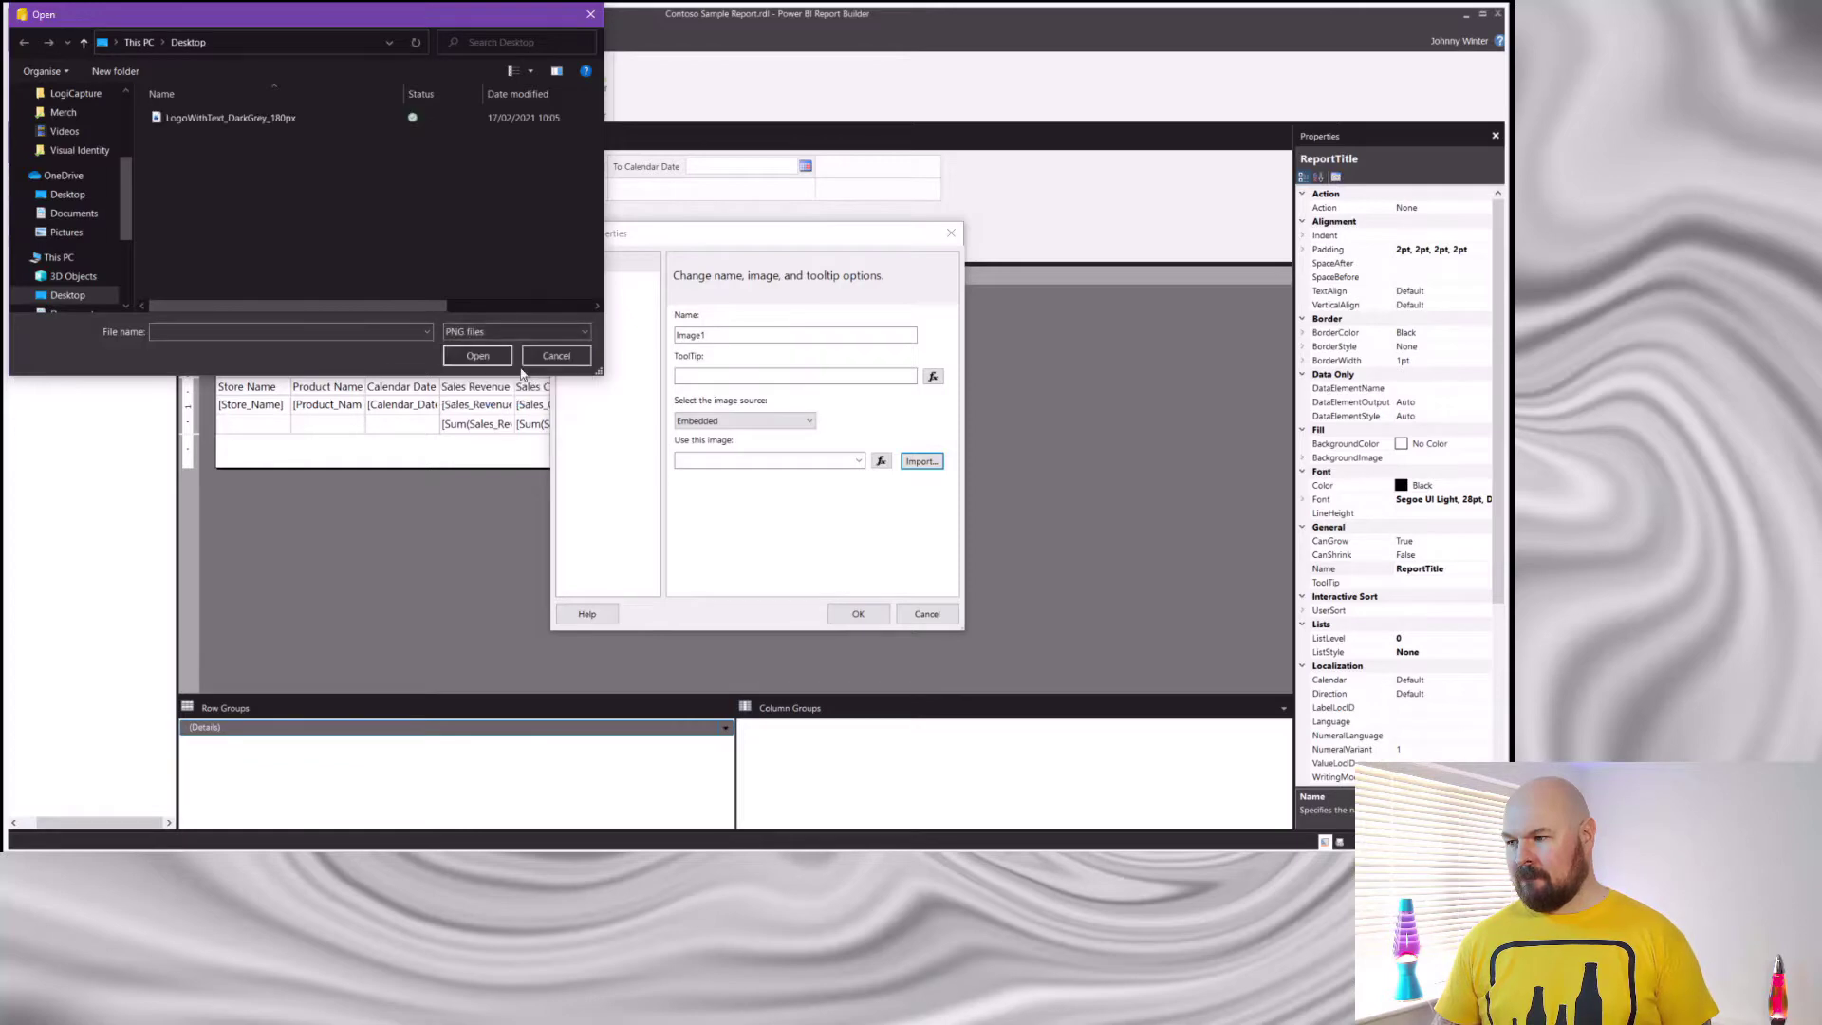
pyautogui.click(269, 118)
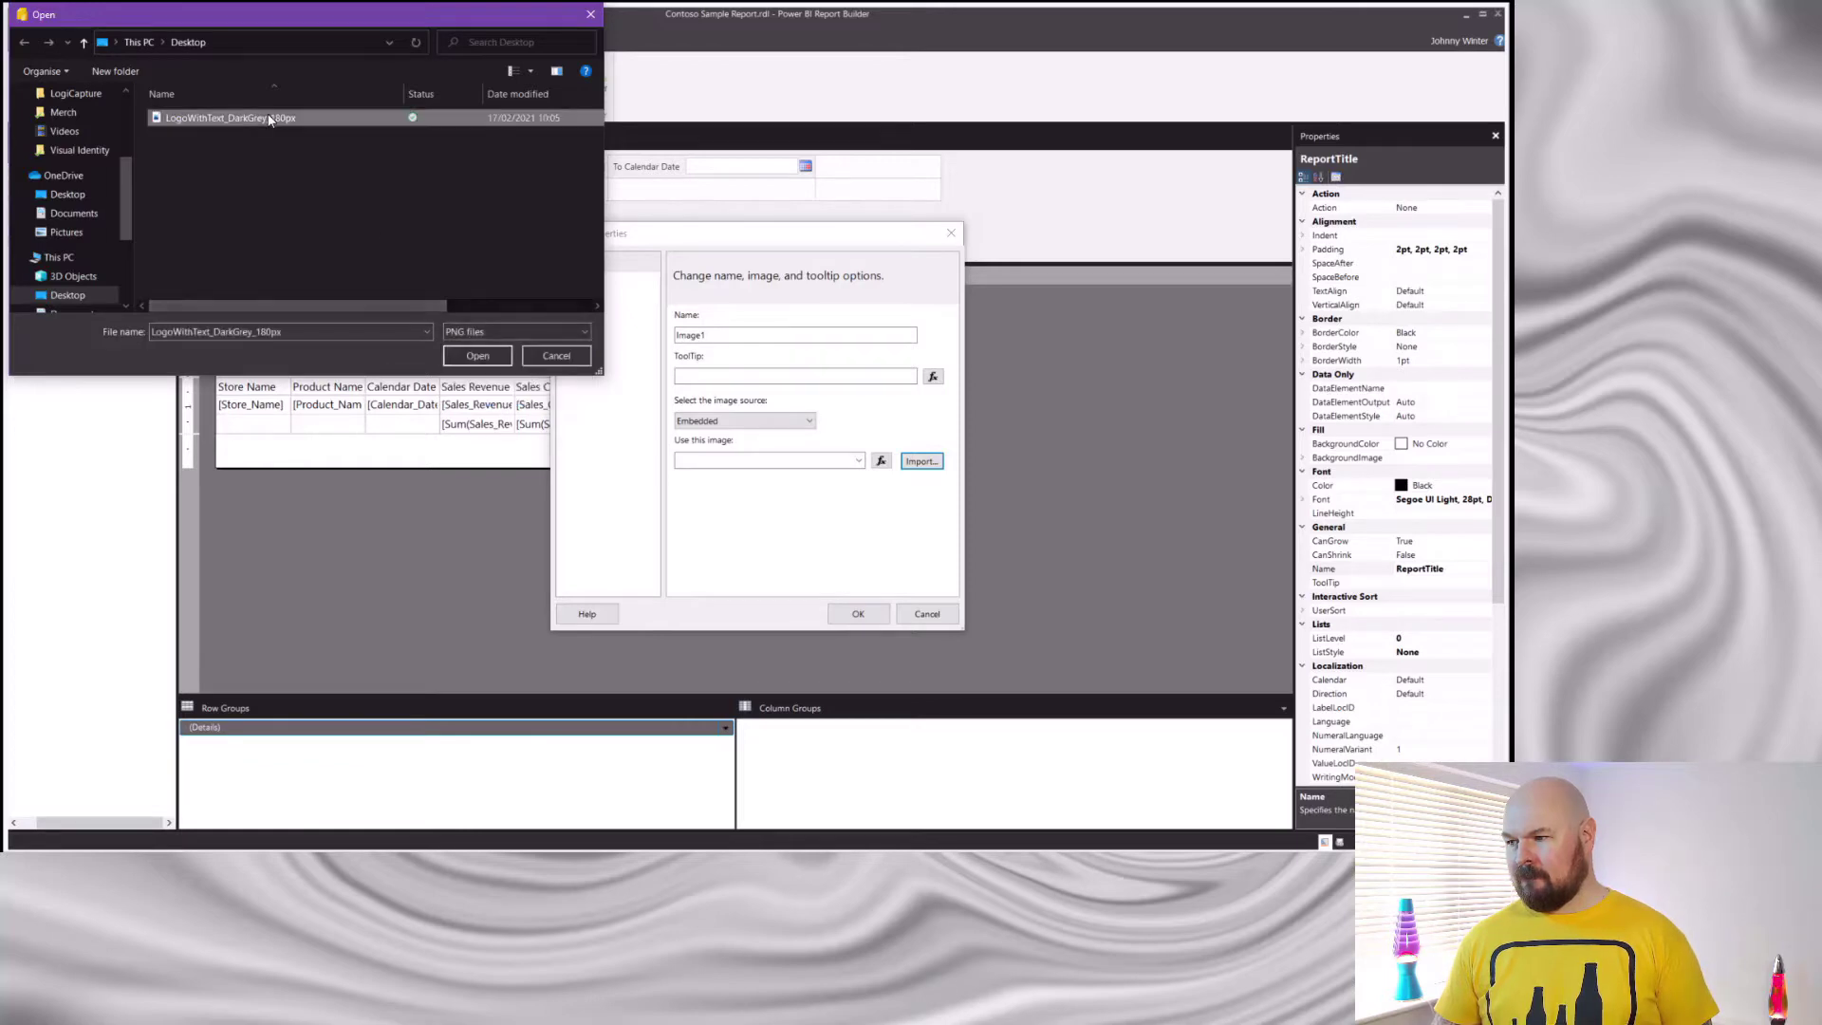
pyautogui.click(489, 354)
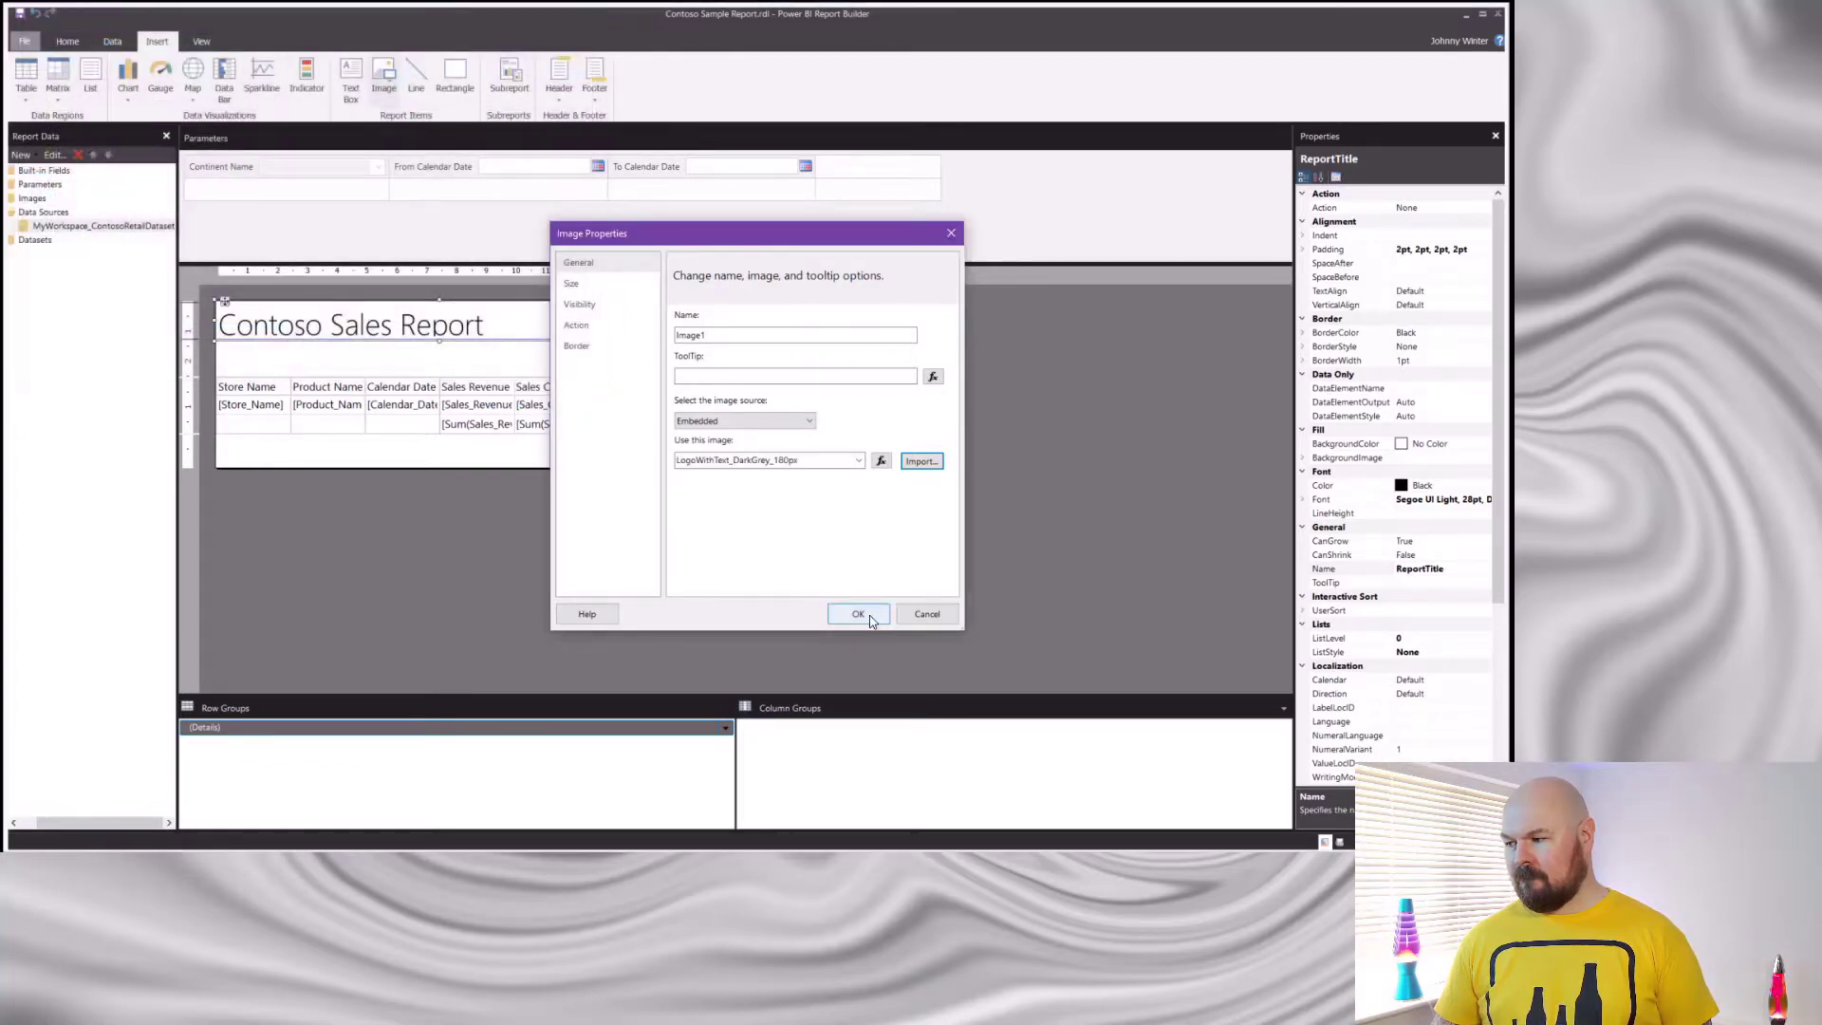
pyautogui.click(870, 619)
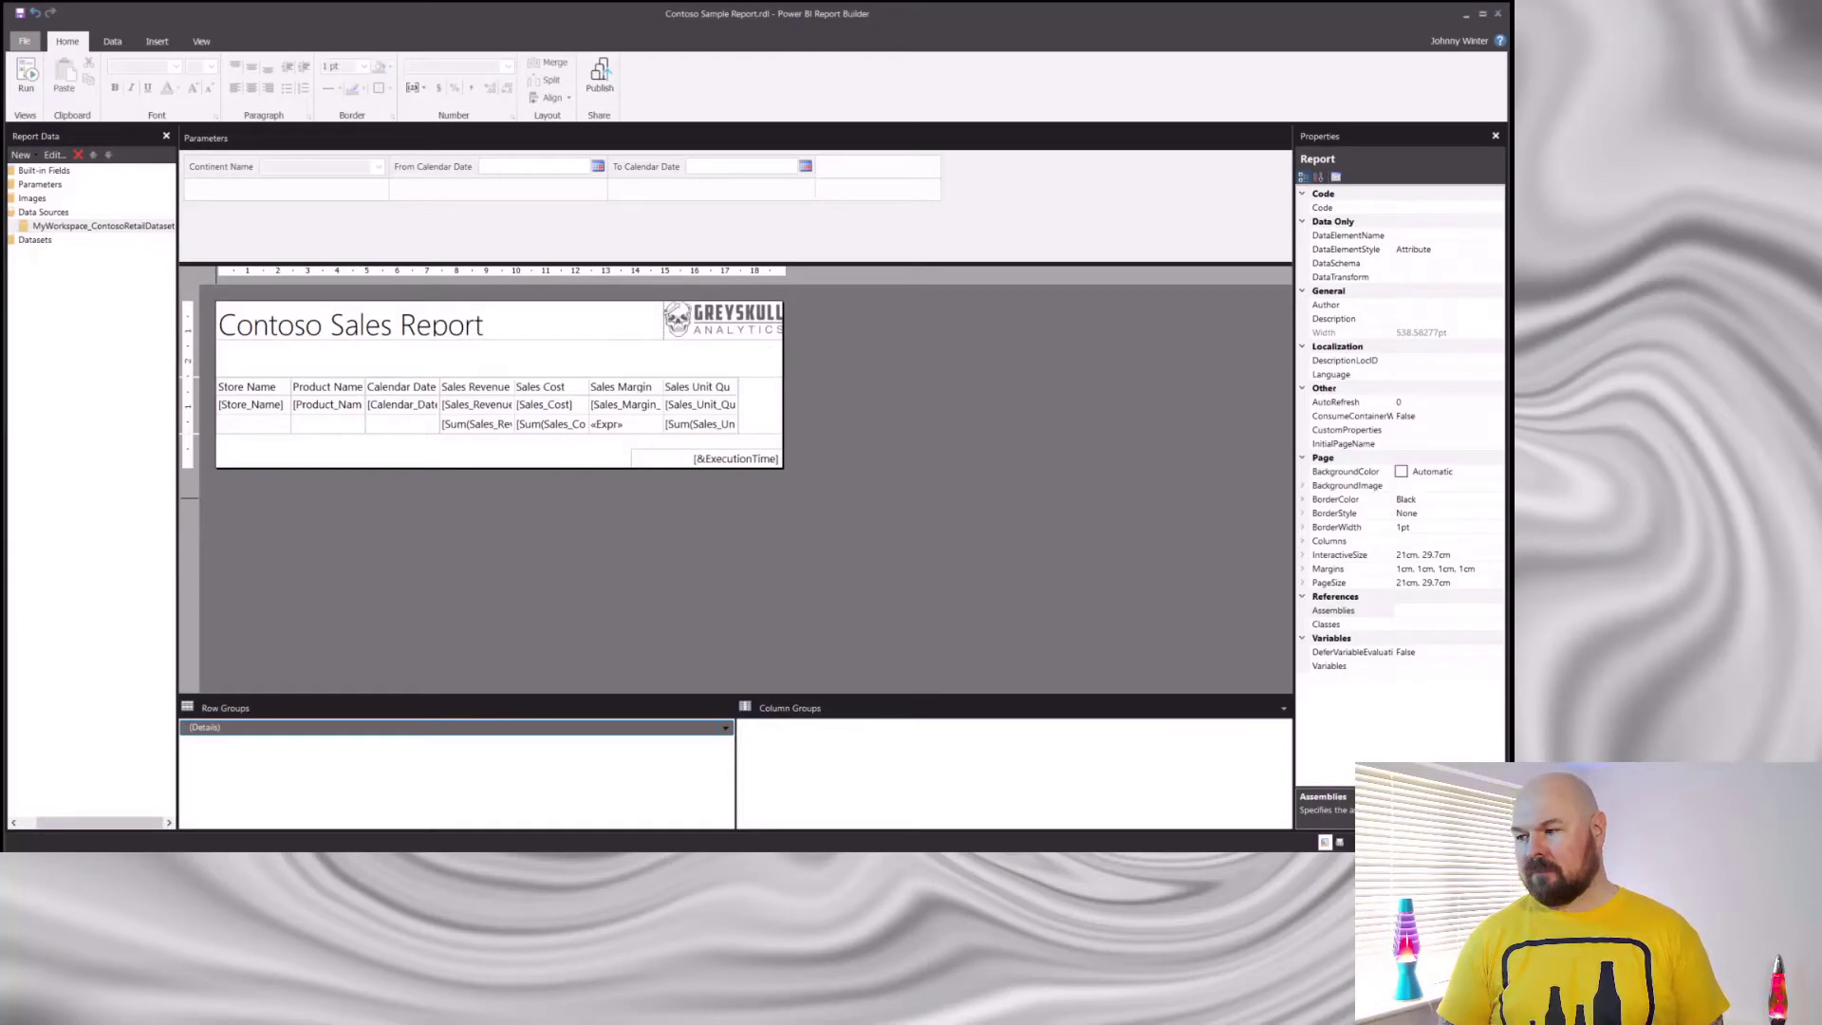
# Insert a text box in the page header and place it directly beneath the report title, flush with the left edge.
pyautogui.rightClick(306, 355)
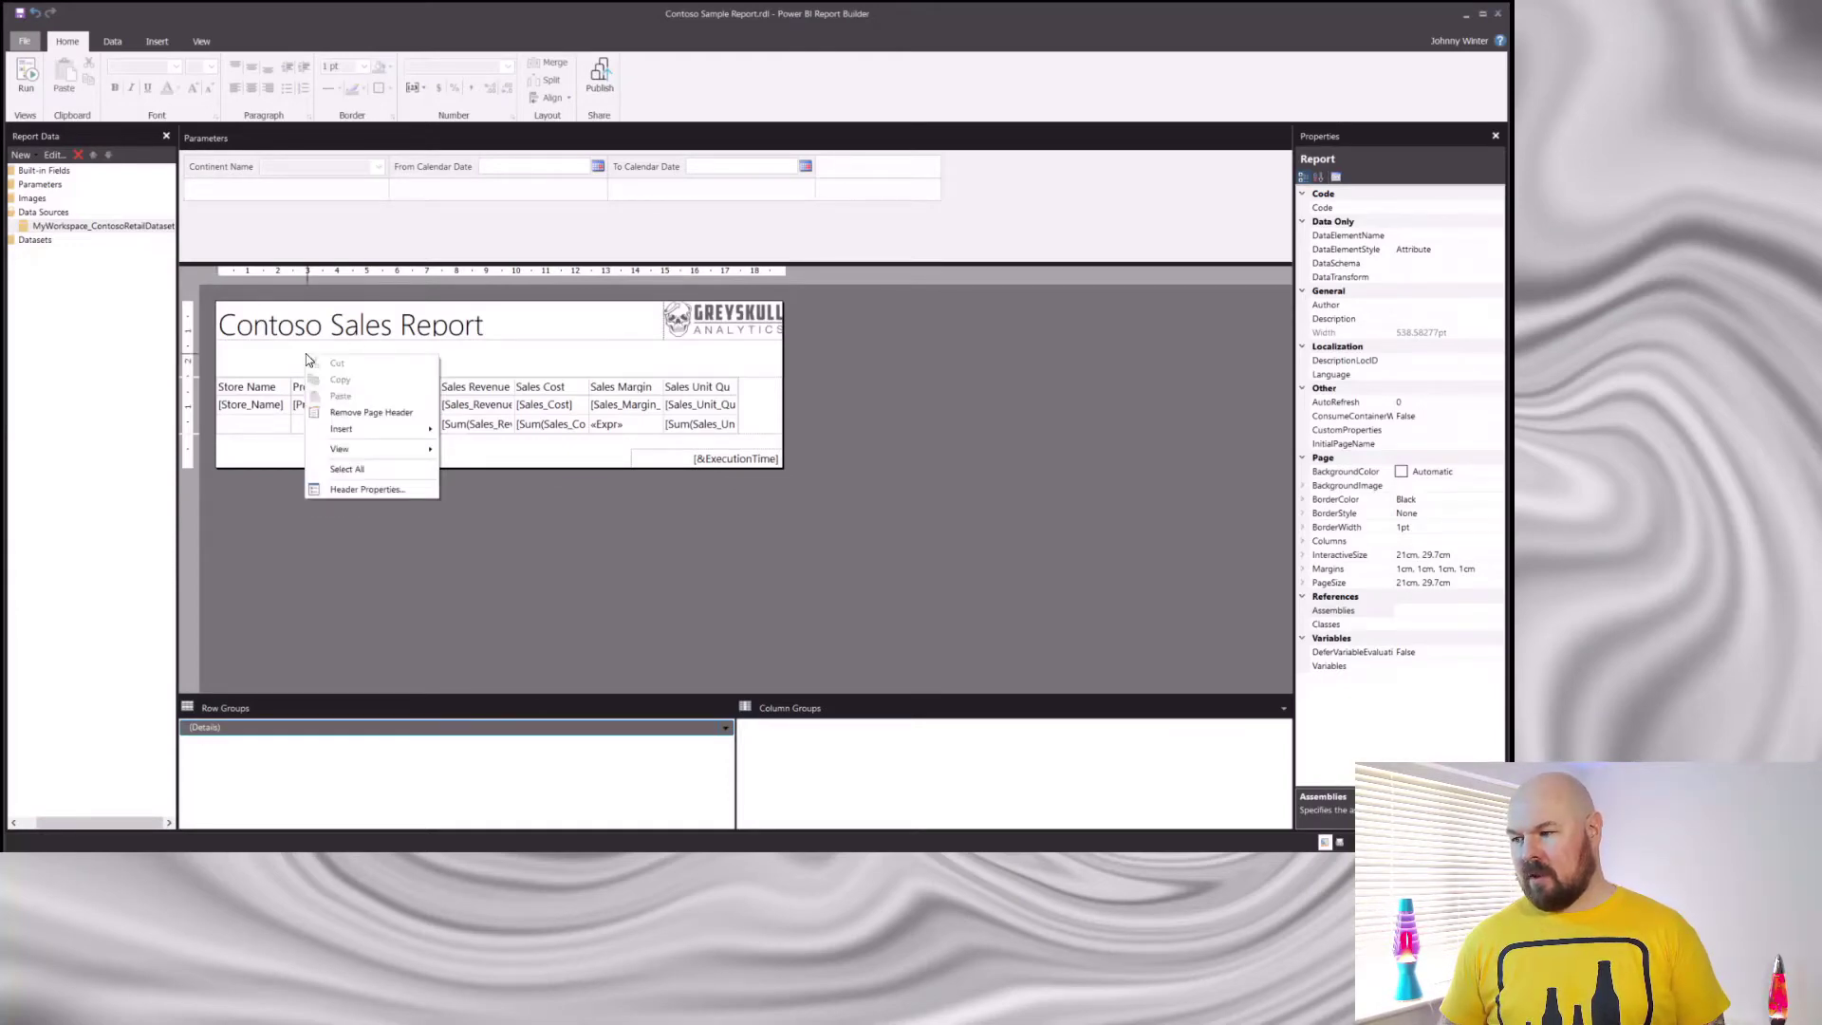
pyautogui.moveTo(351, 434)
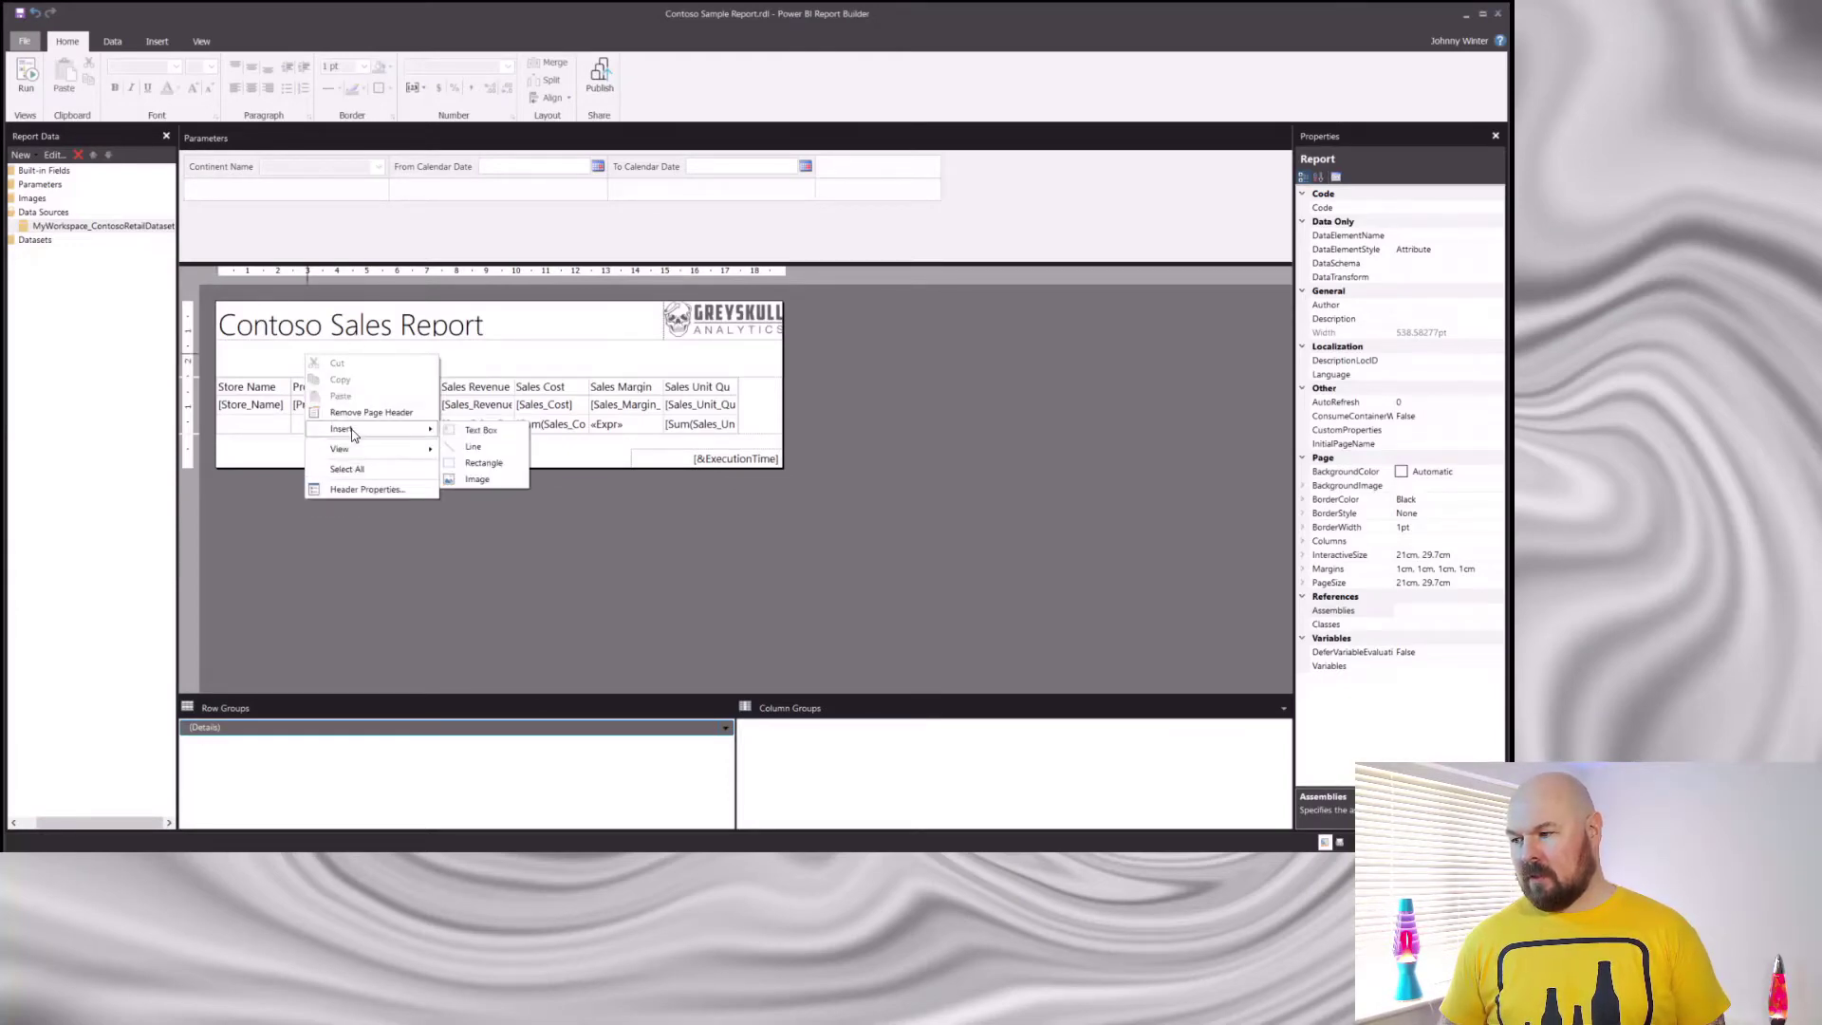
pyautogui.click(521, 443)
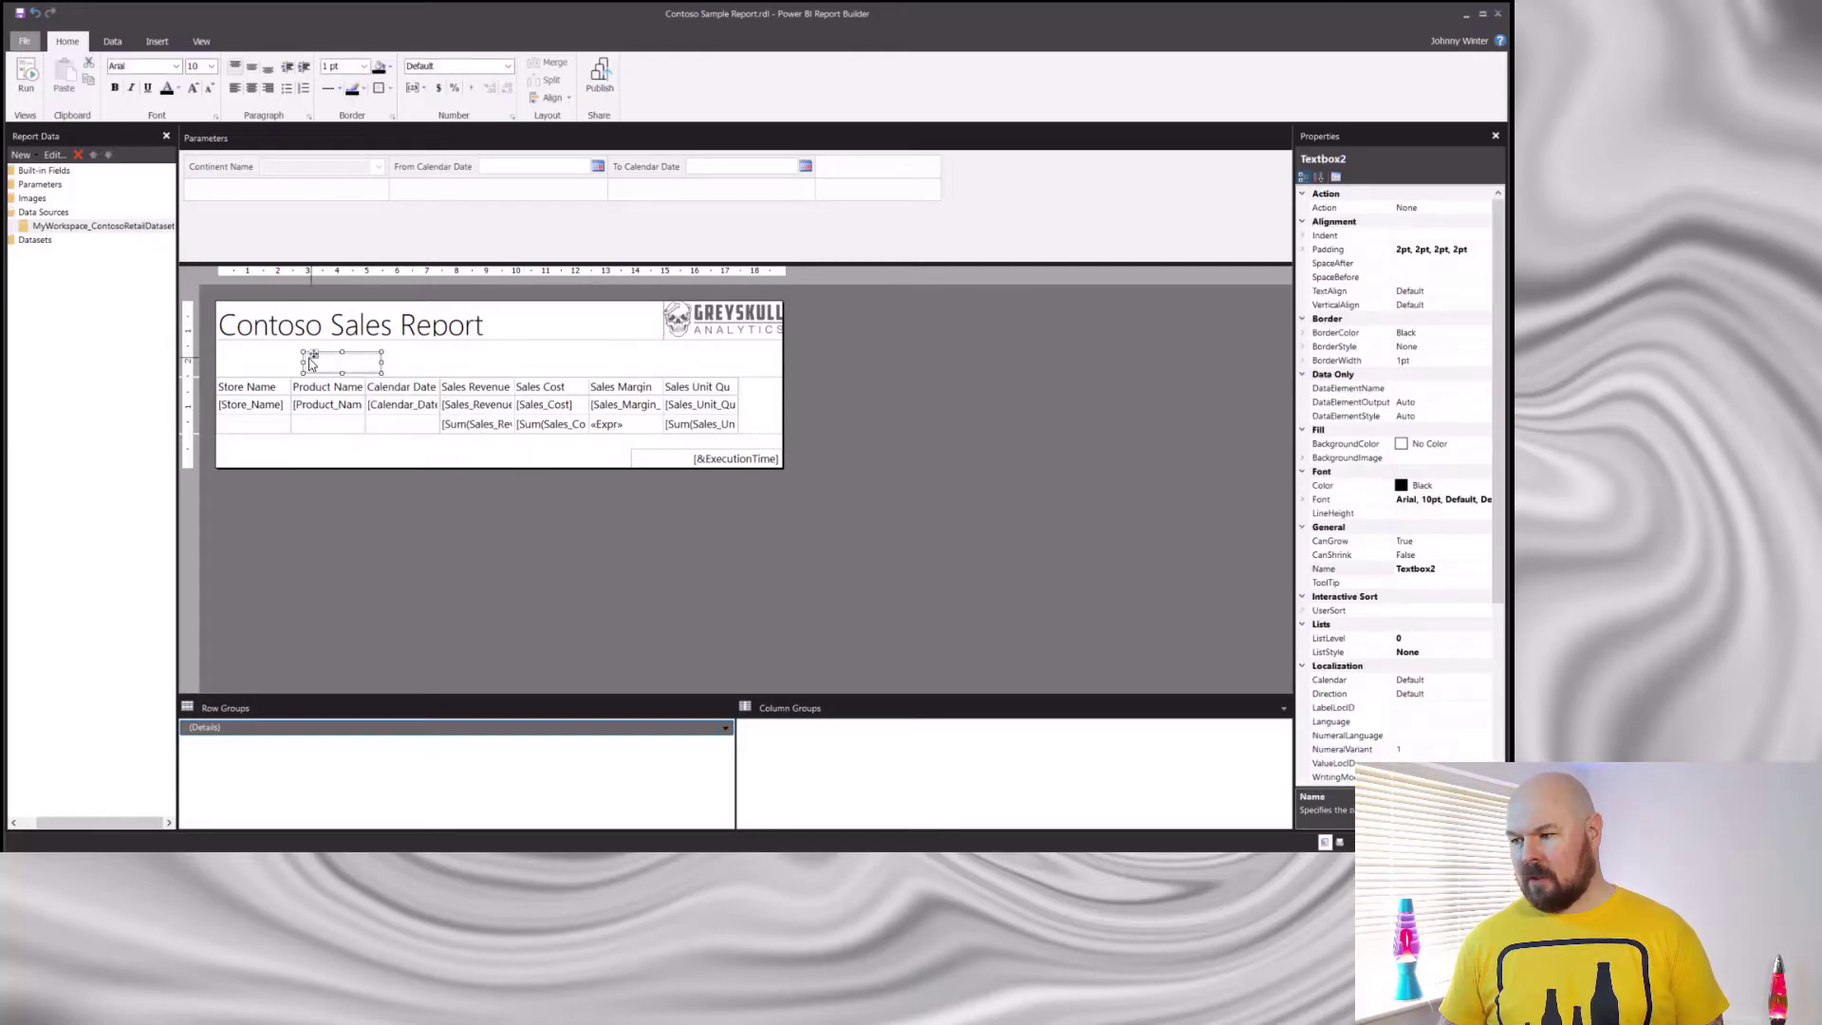
pyautogui.moveTo(317, 353); pyautogui.dragTo(228, 339)
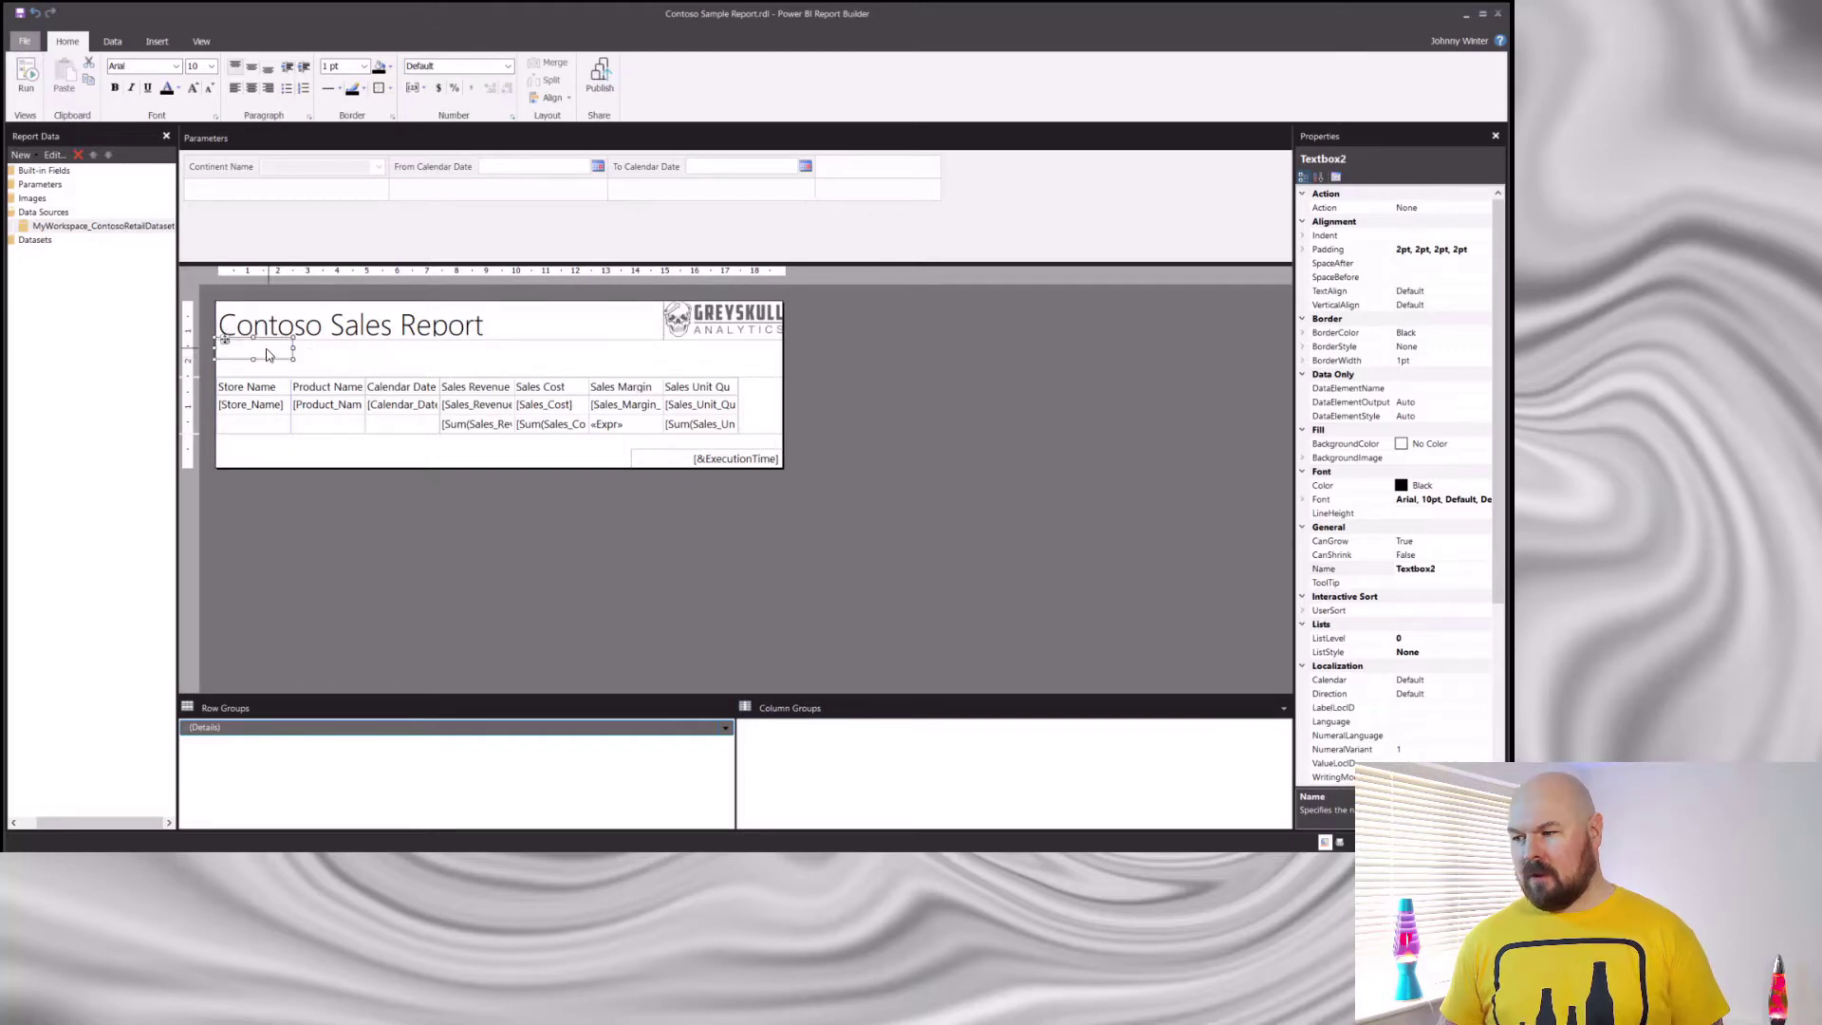
# Set the new text box's expression to ="Continent: " & Parameters!StoreContinentName.Value(0).
pyautogui.rightClick(269, 349)
pyautogui.click(311, 470)
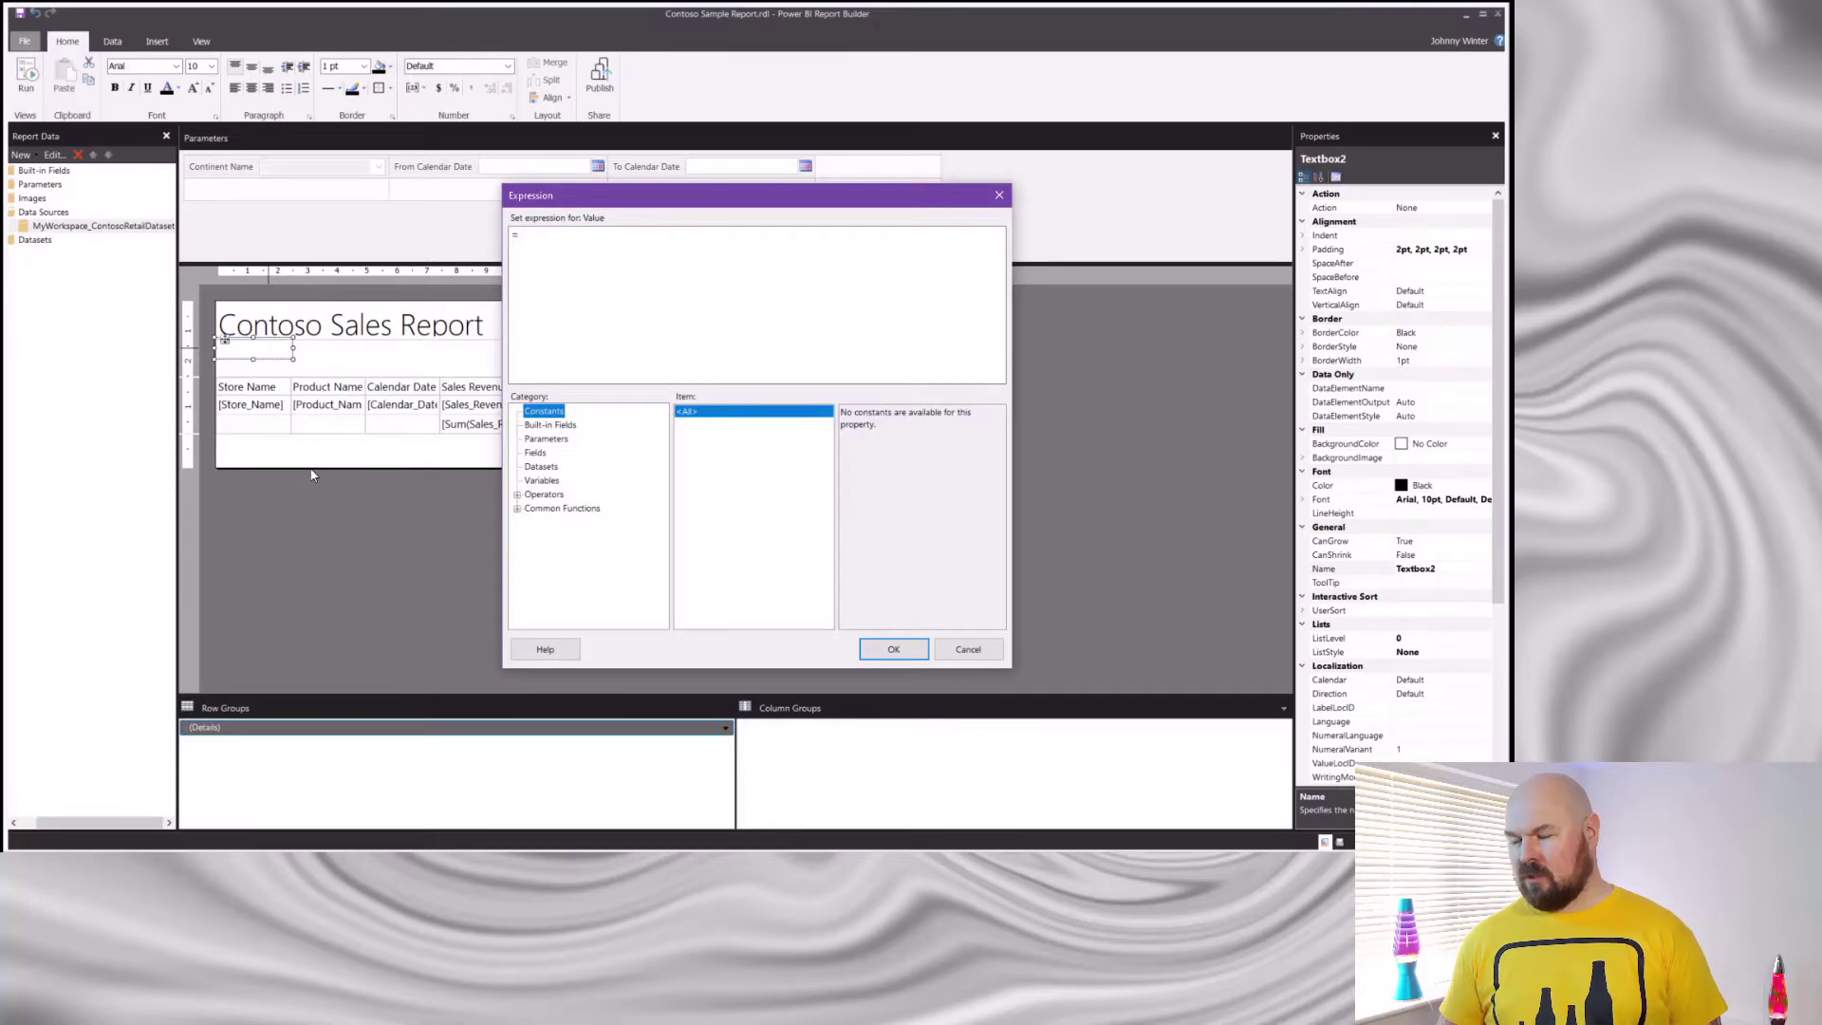
pyautogui.click(562, 237)
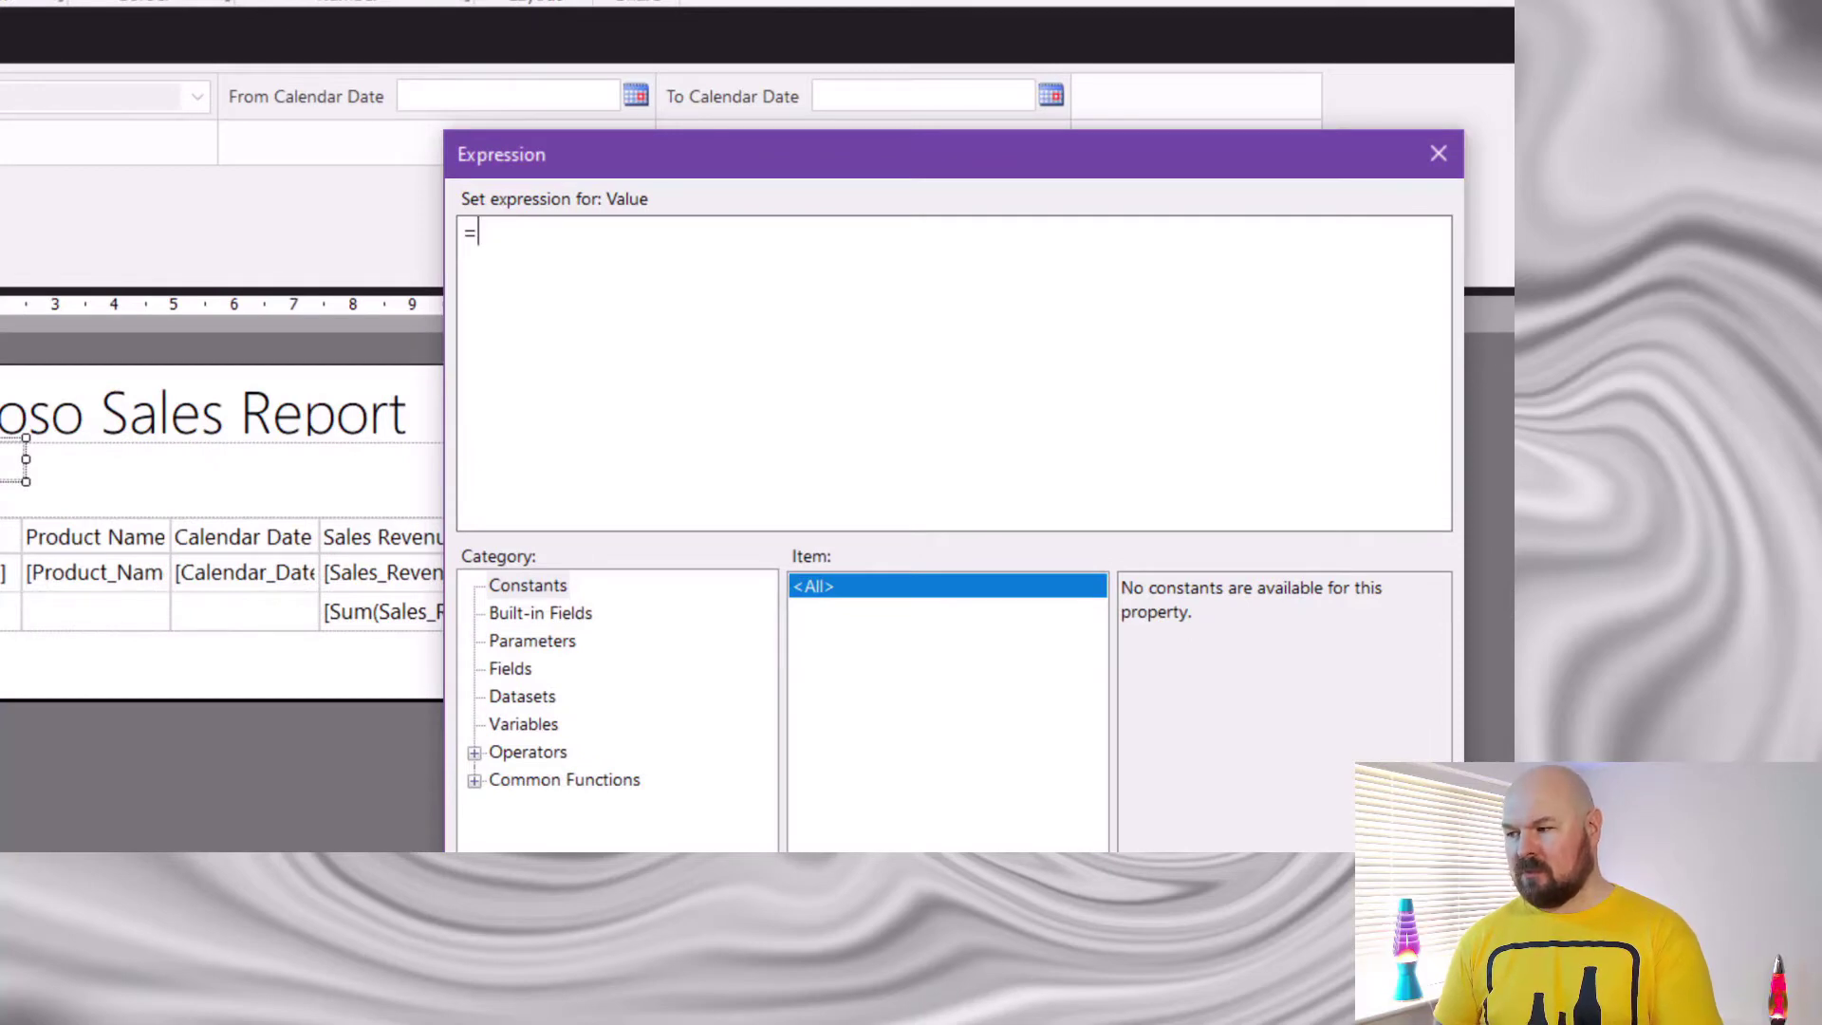
pyautogui.write('"Cont')
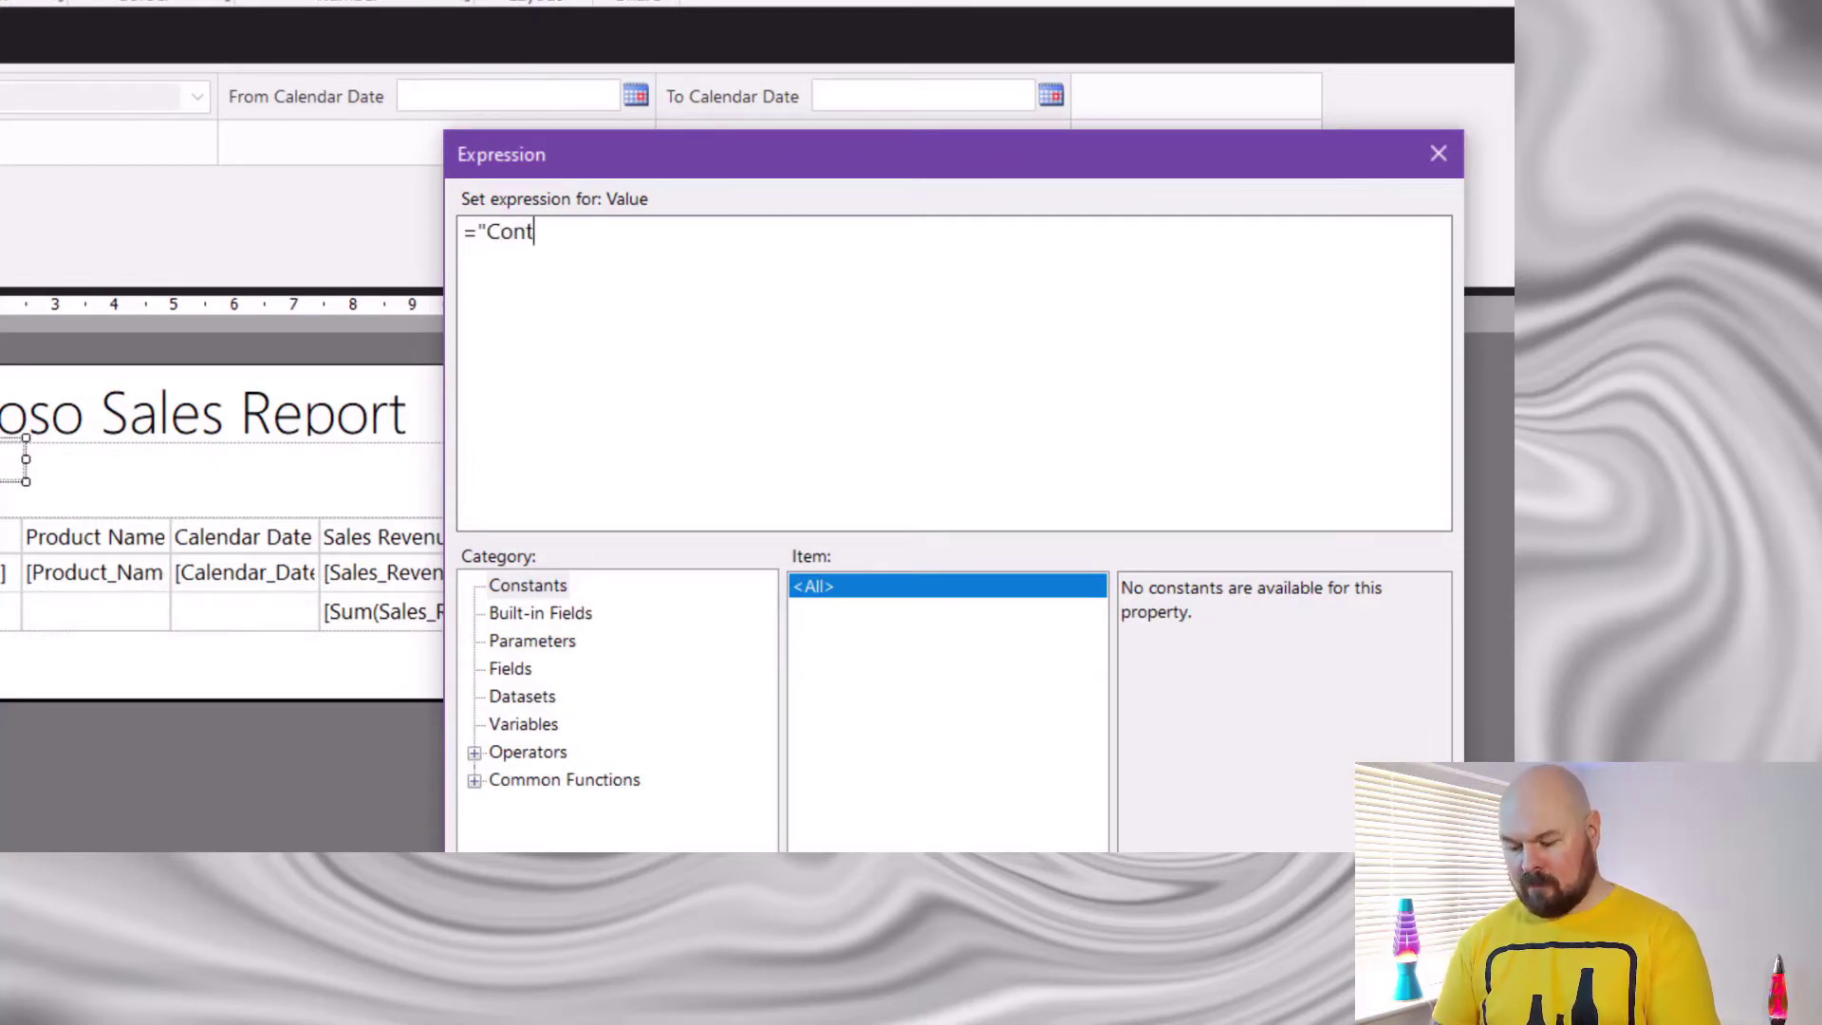
pyautogui.write('inent: ')
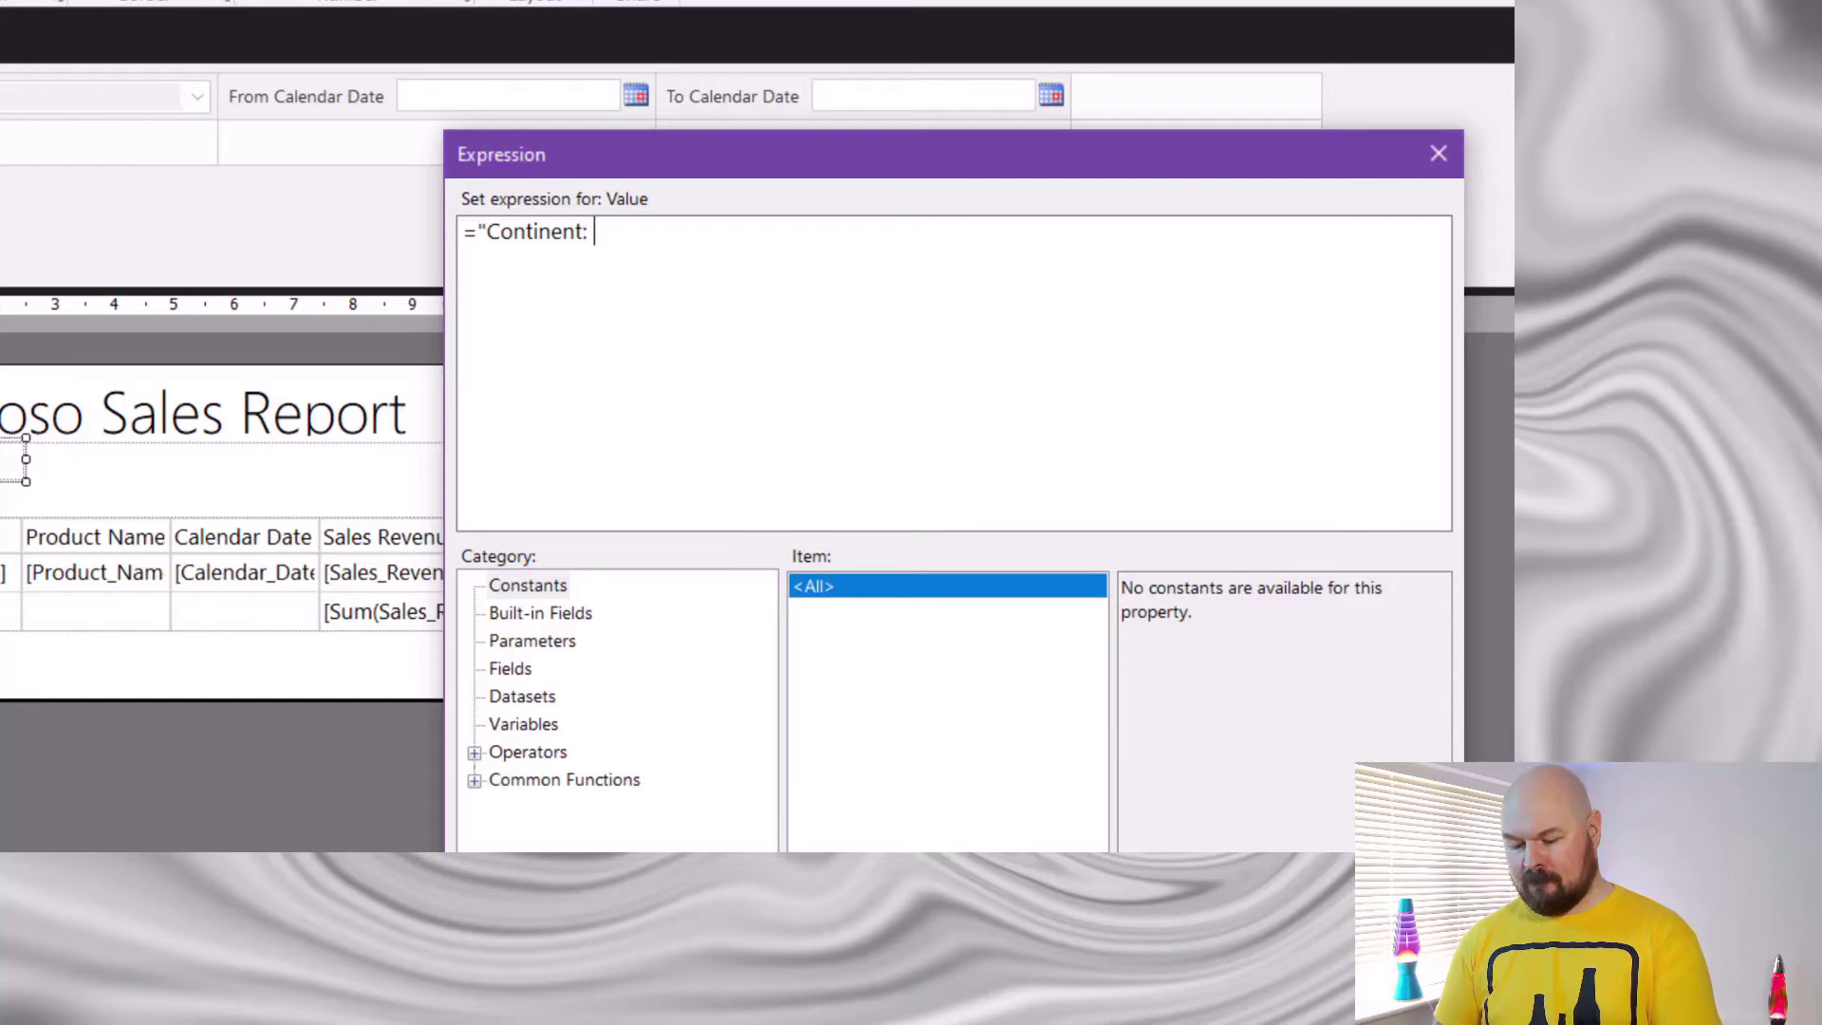
pyautogui.write('" &')
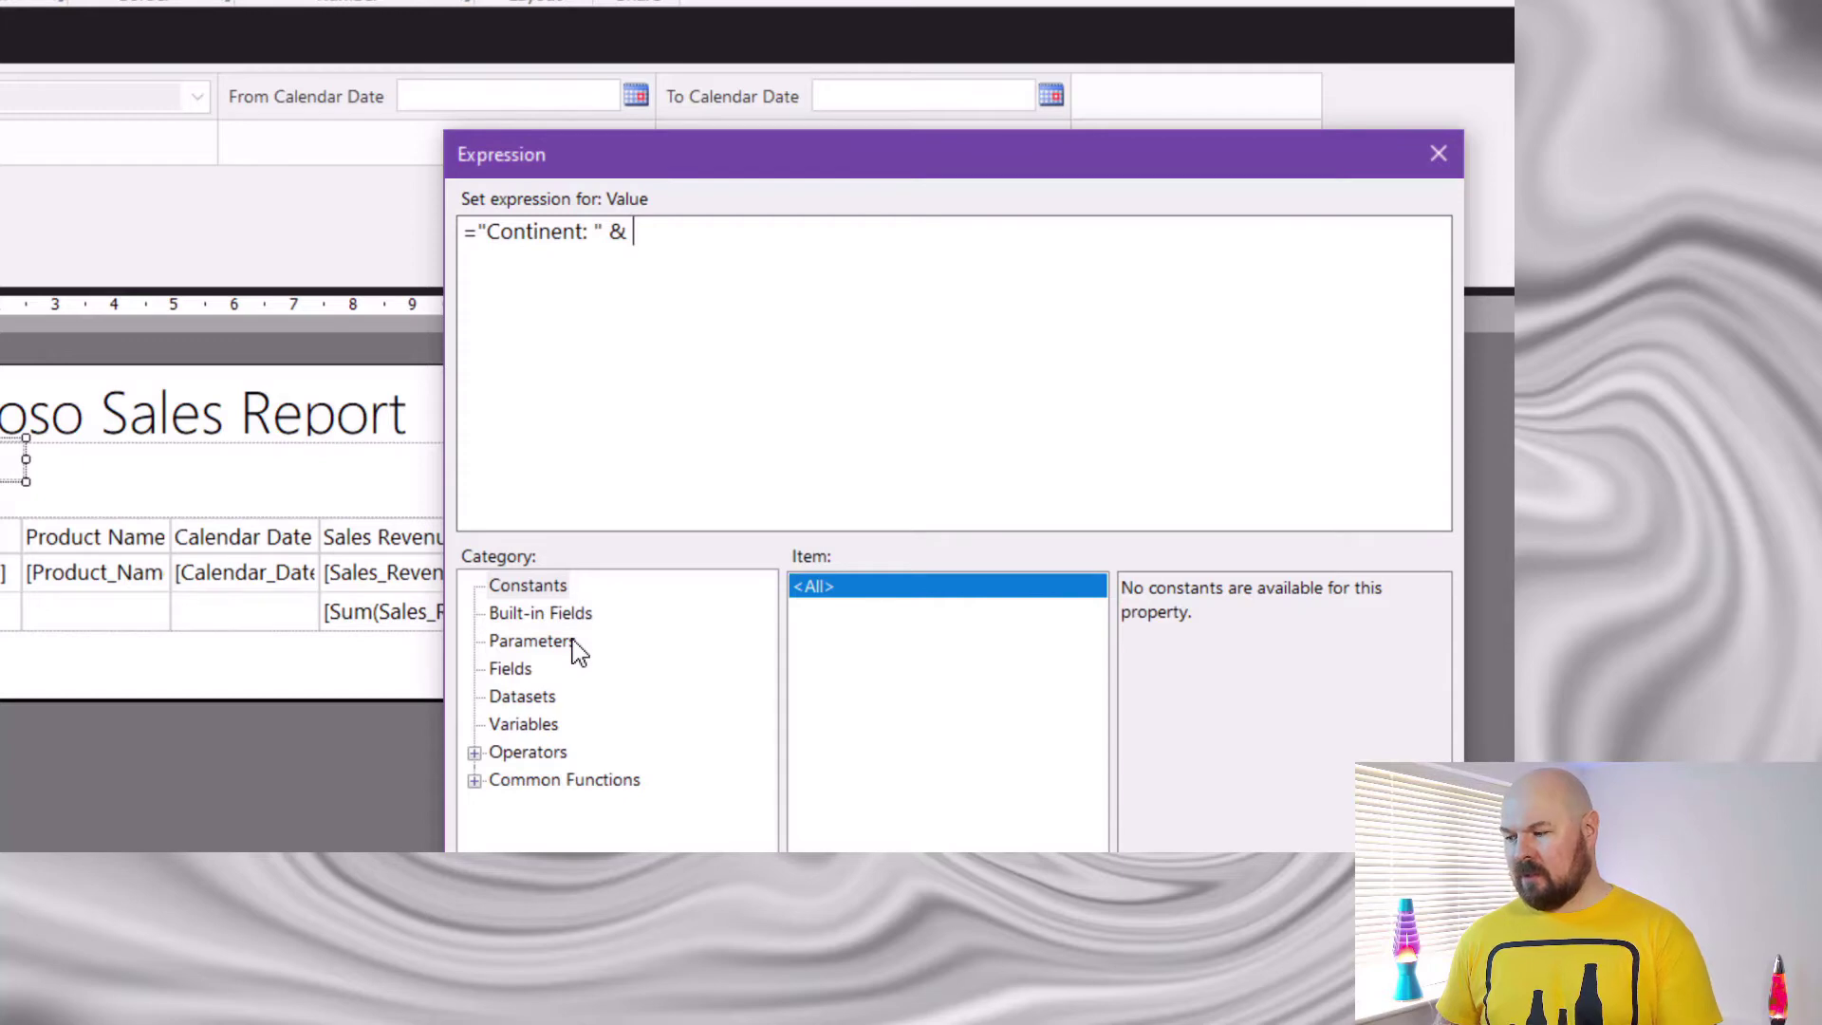
pyautogui.click(531, 642)
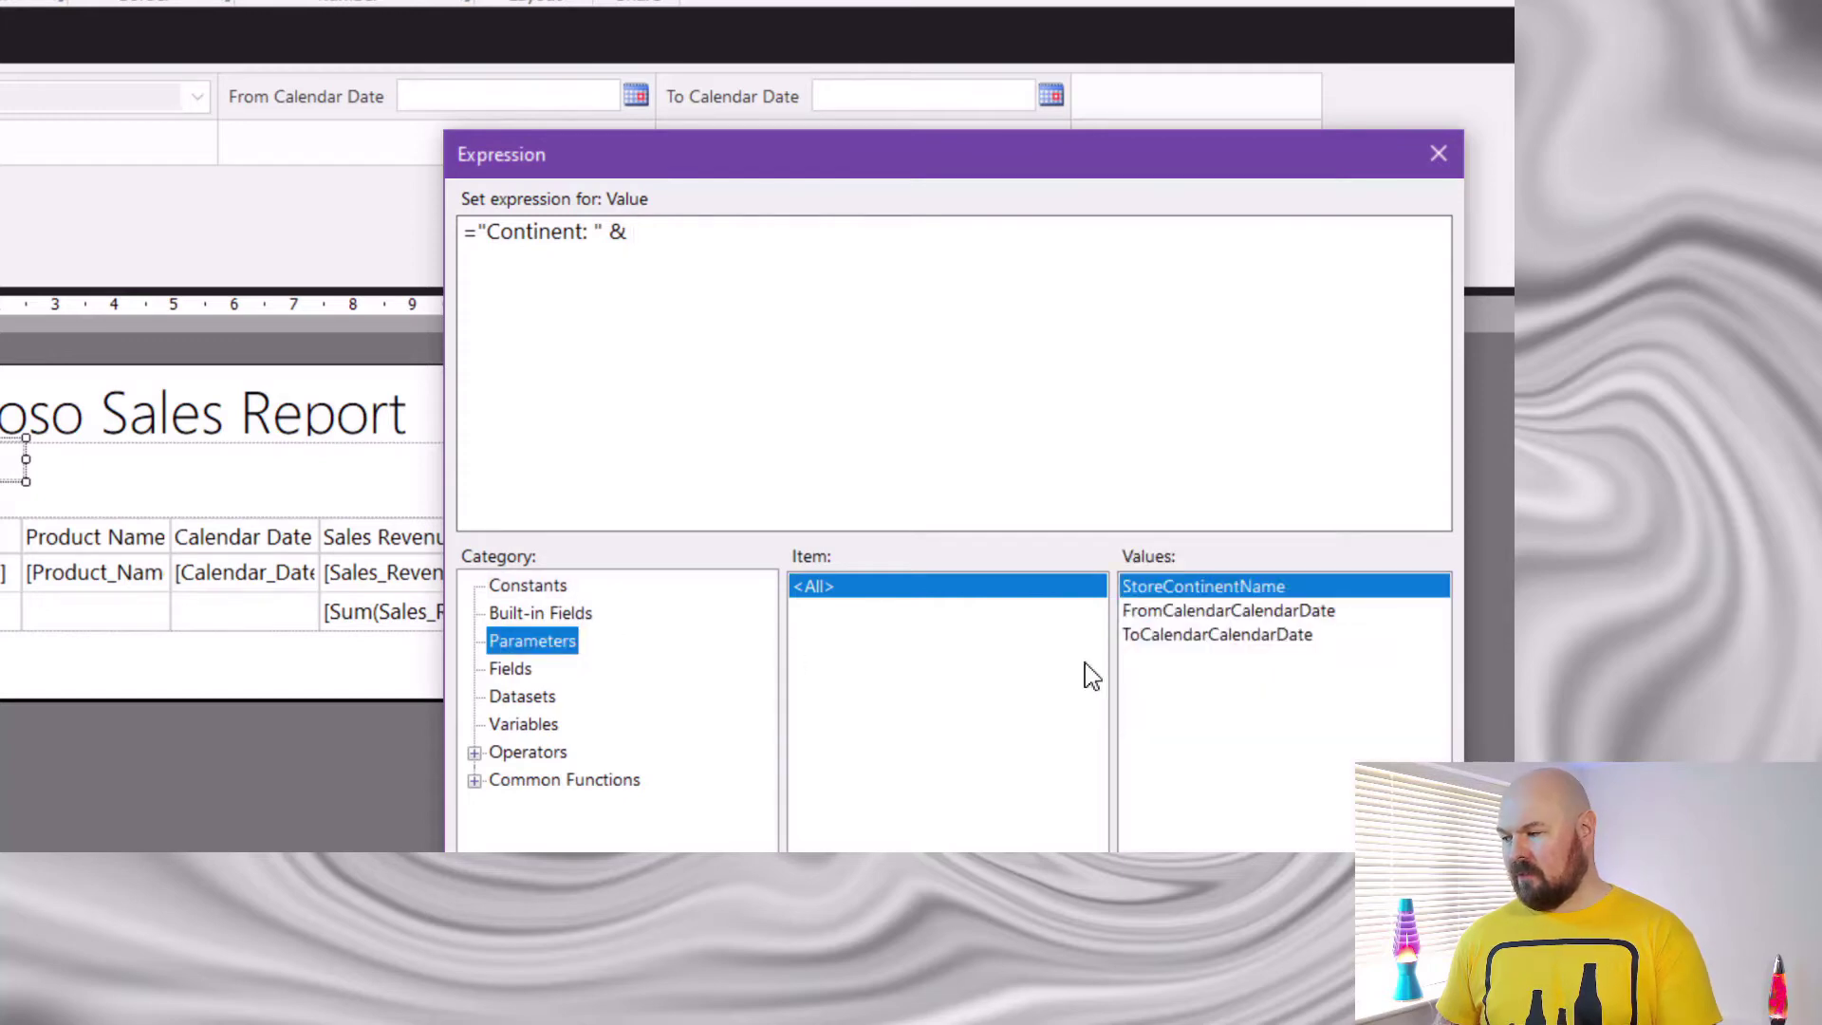
pyautogui.doubleClick(1248, 588)
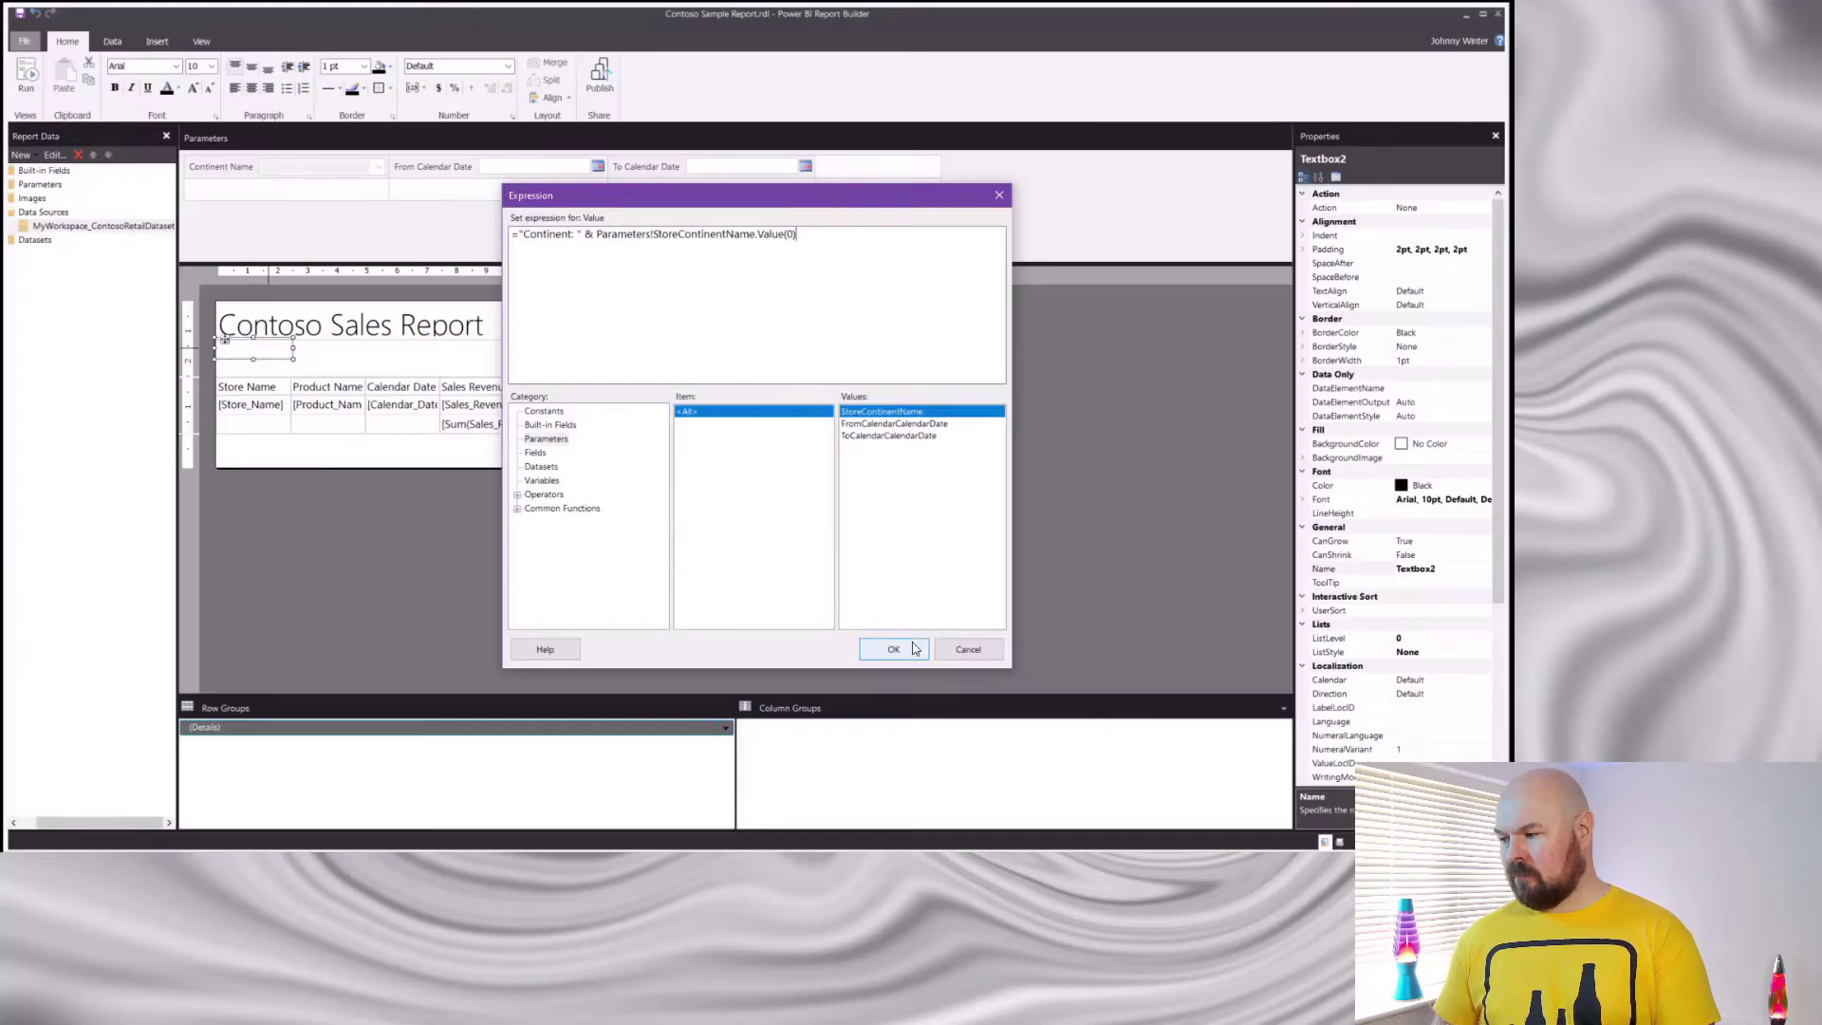
pyautogui.click(906, 647)
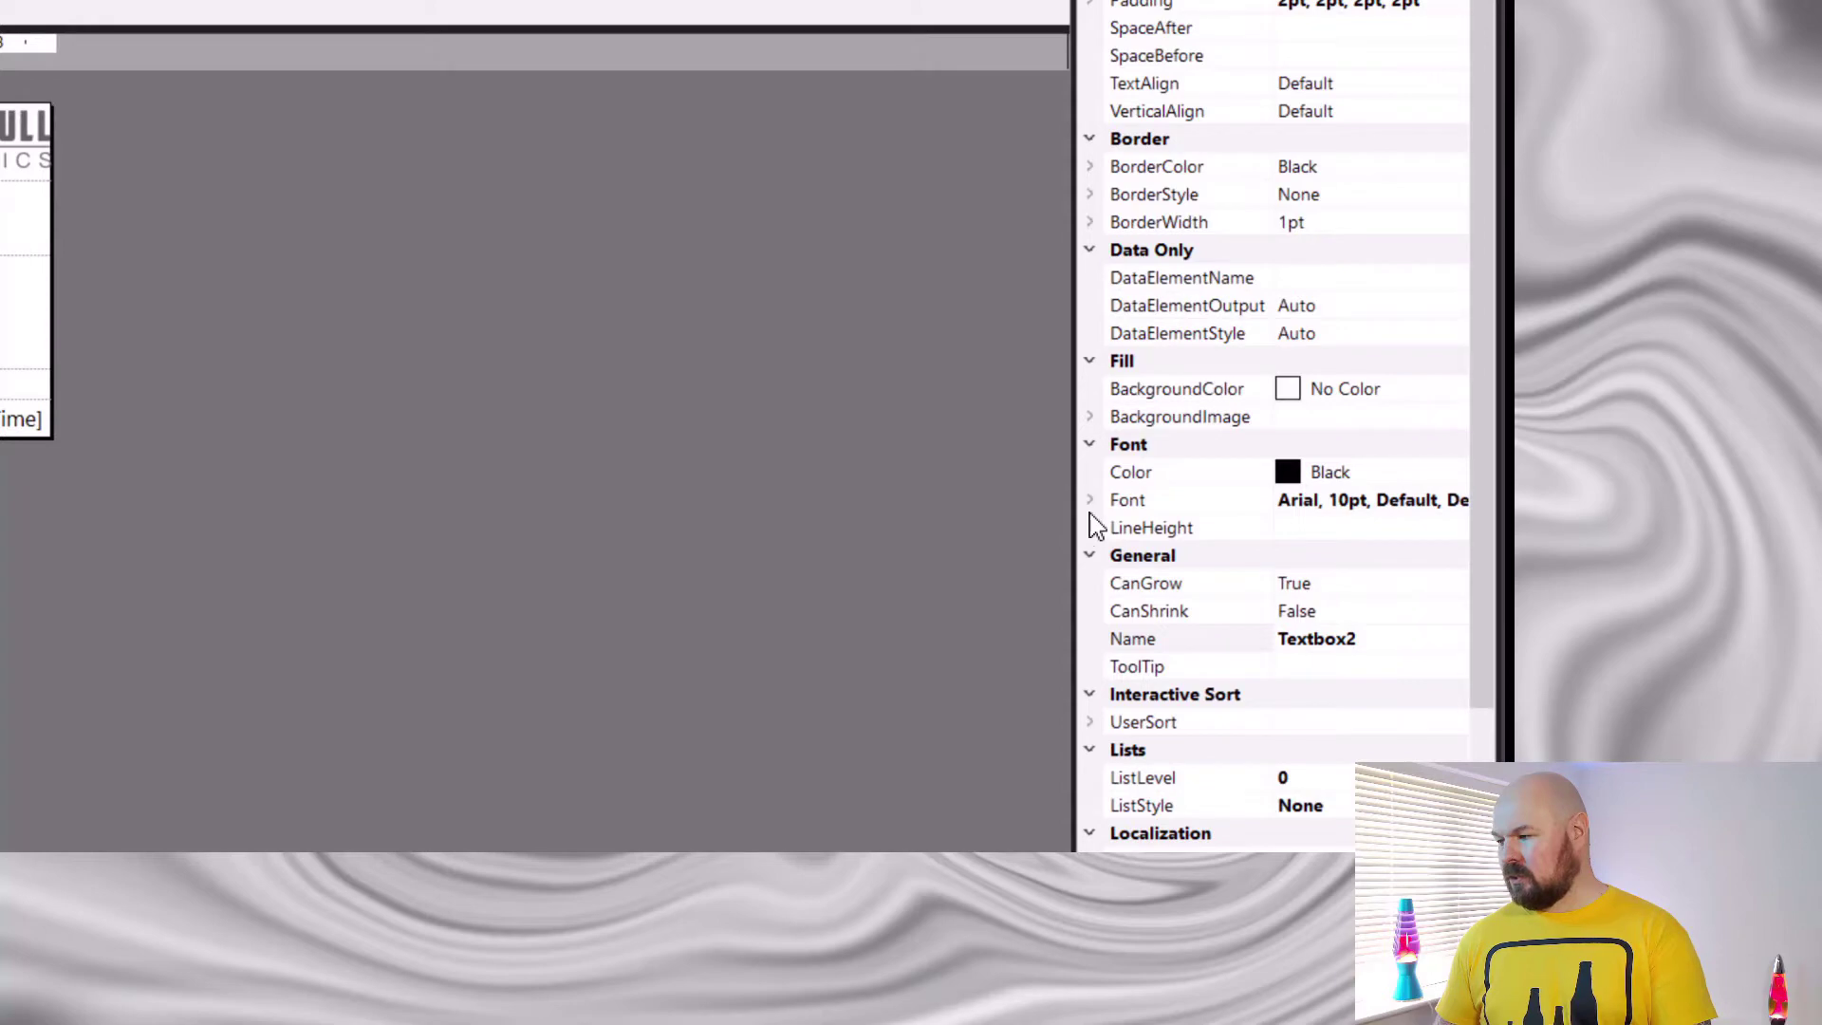
# Set the font family of the continent text box to Segoe UI.
pyautogui.click(1089, 501)
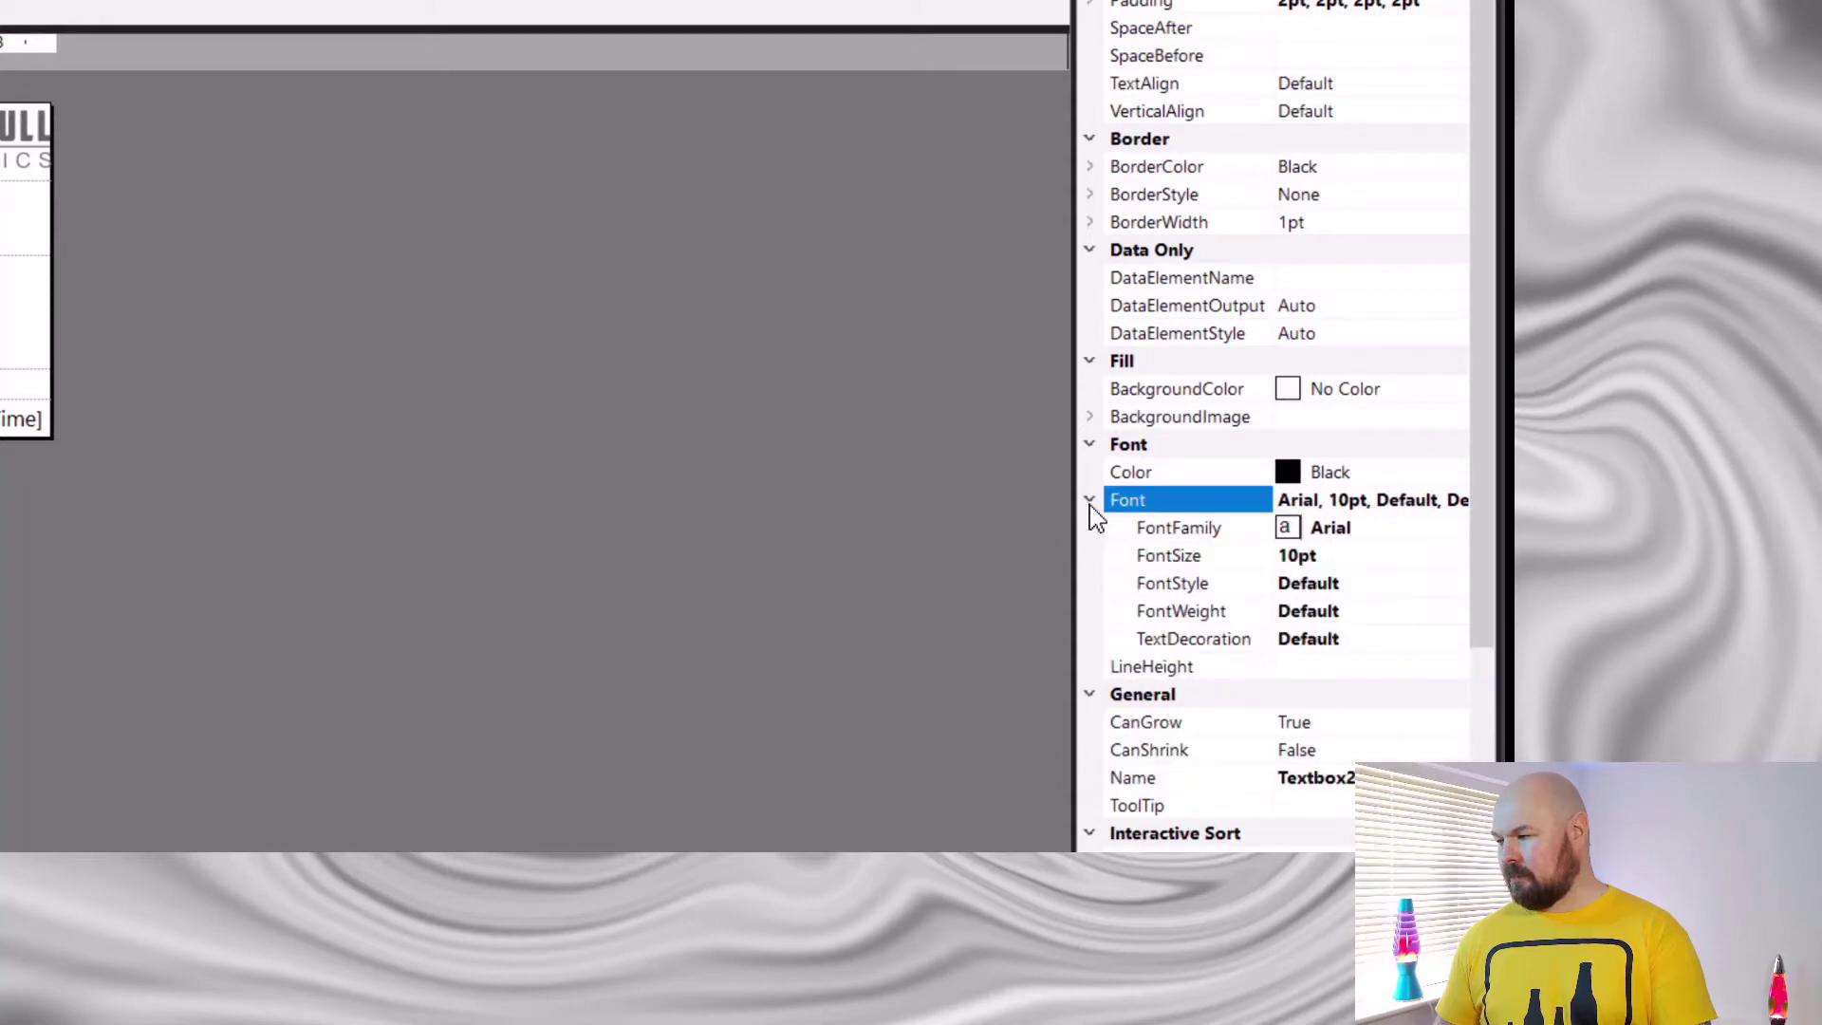
pyautogui.click(1397, 531)
pyautogui.press('BackSpace')
pyautogui.press('BackSpace')
pyautogui.press('BackSpace')
pyautogui.press('BackSpace')
pyautogui.press('BackSpace')
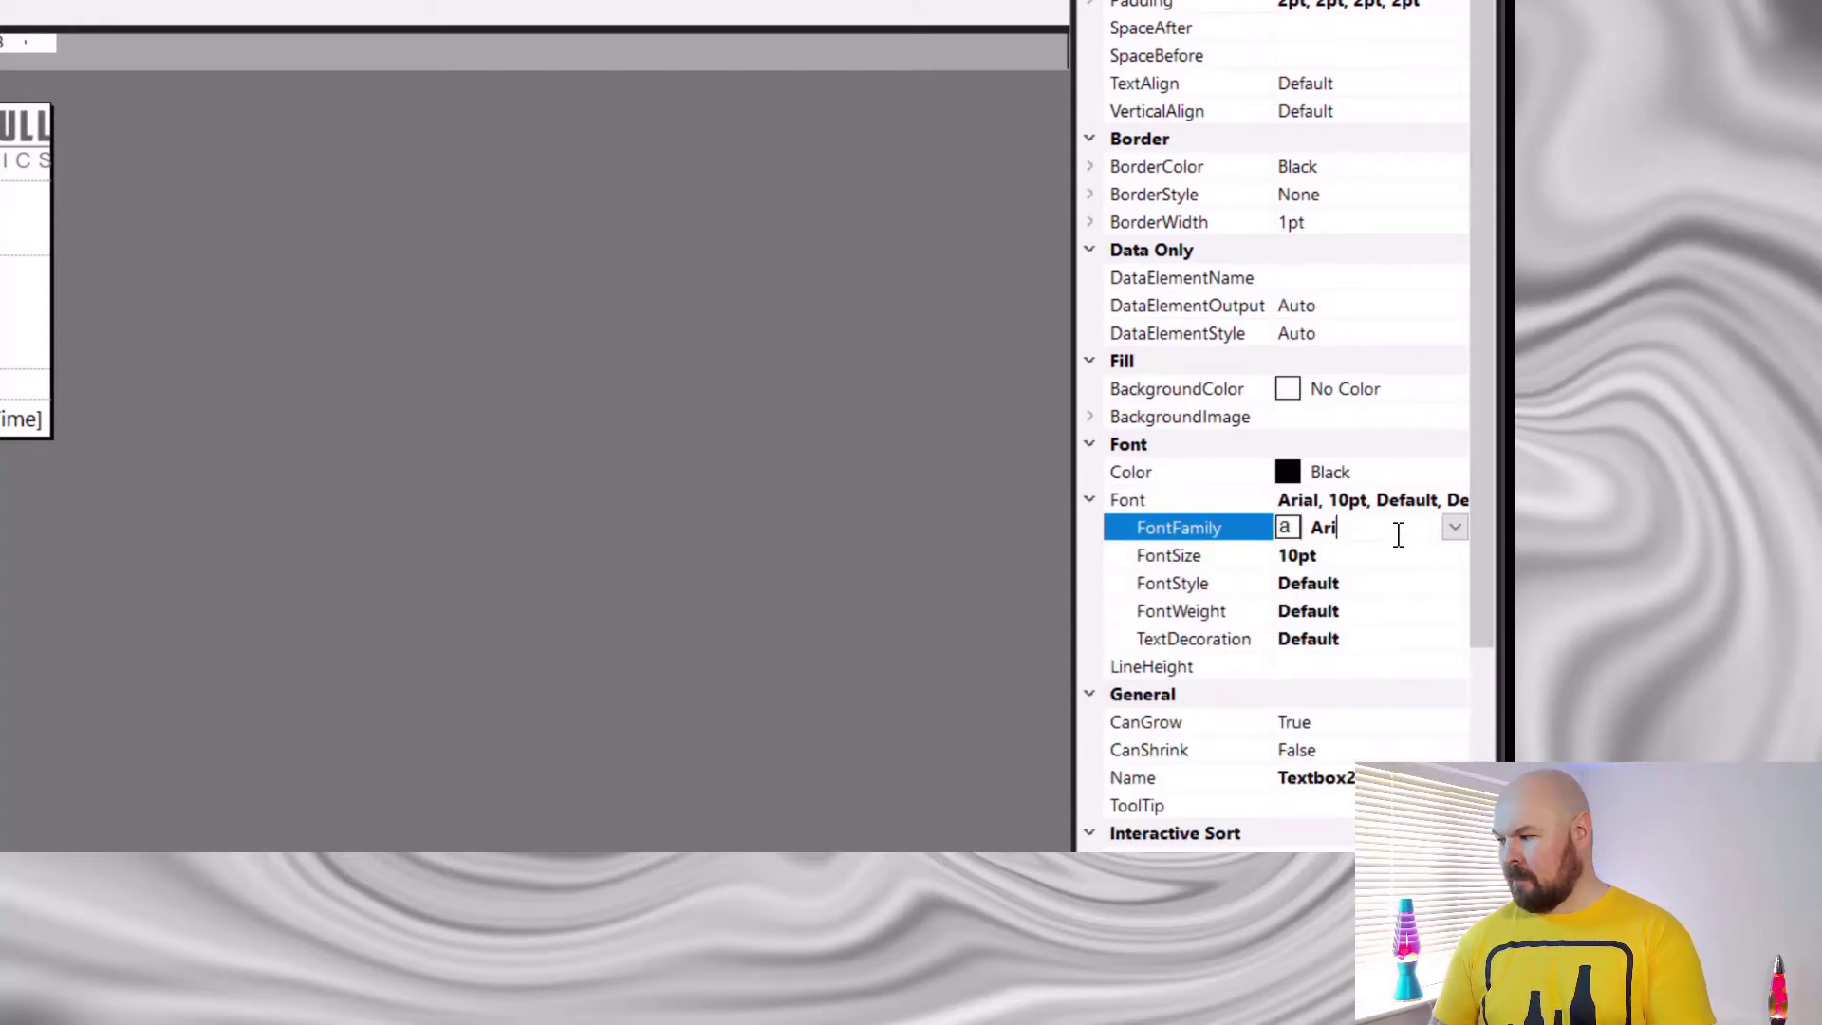
pyautogui.write('Segoe UI')
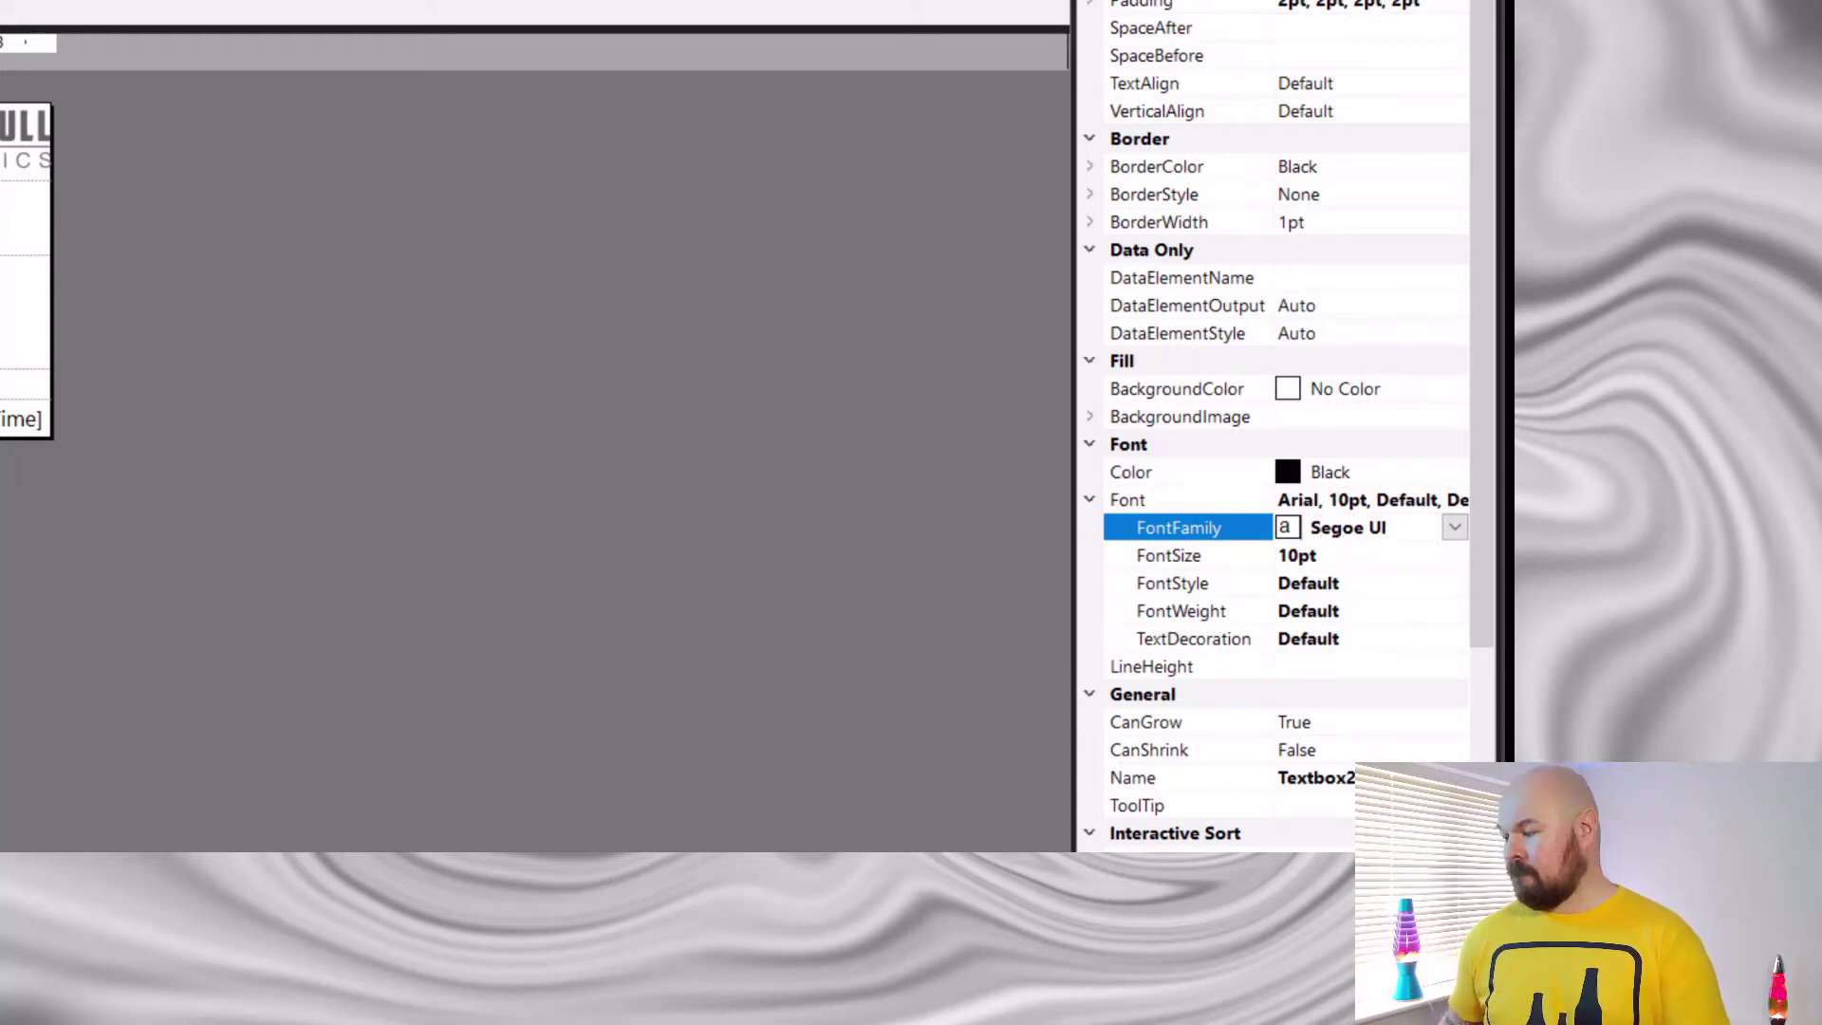
pyautogui.press('Return')
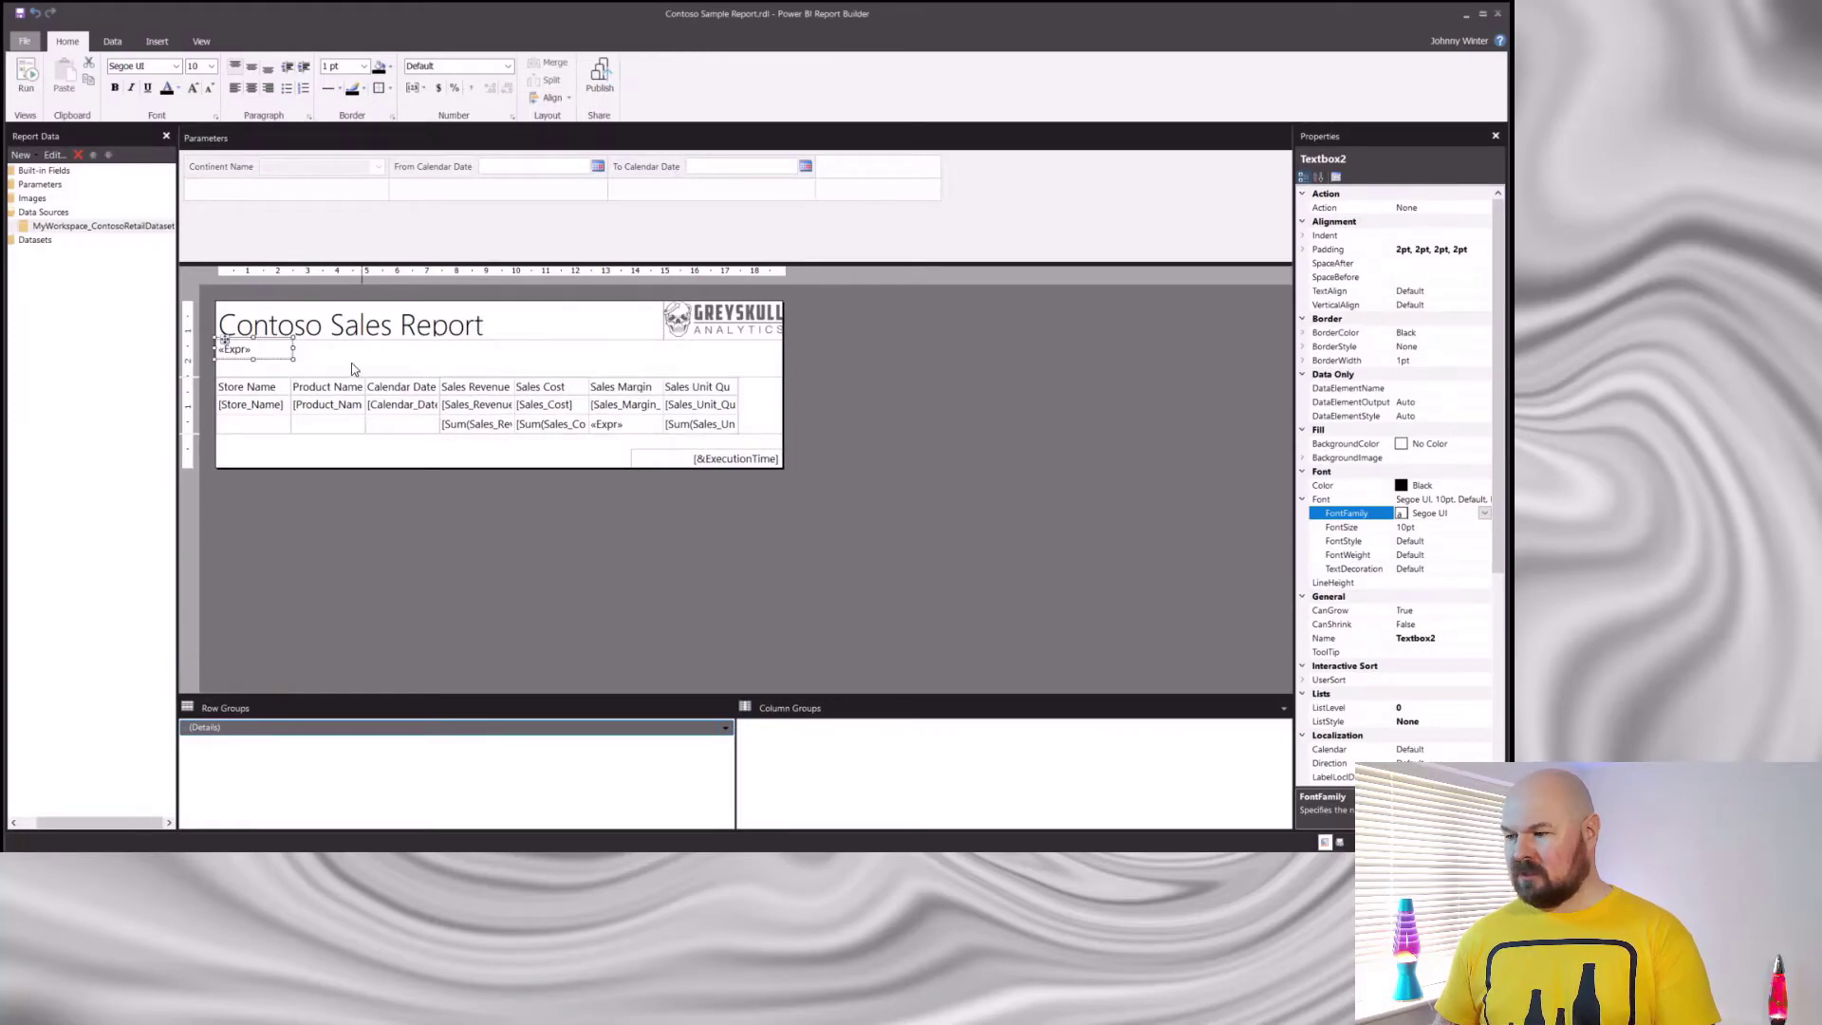
# Widen the continent text box to the full report width and increase the page header height to about 3.26 cm.
pyautogui.moveTo(293, 358); pyautogui.dragTo(786, 365)
pyautogui.click(730, 372)
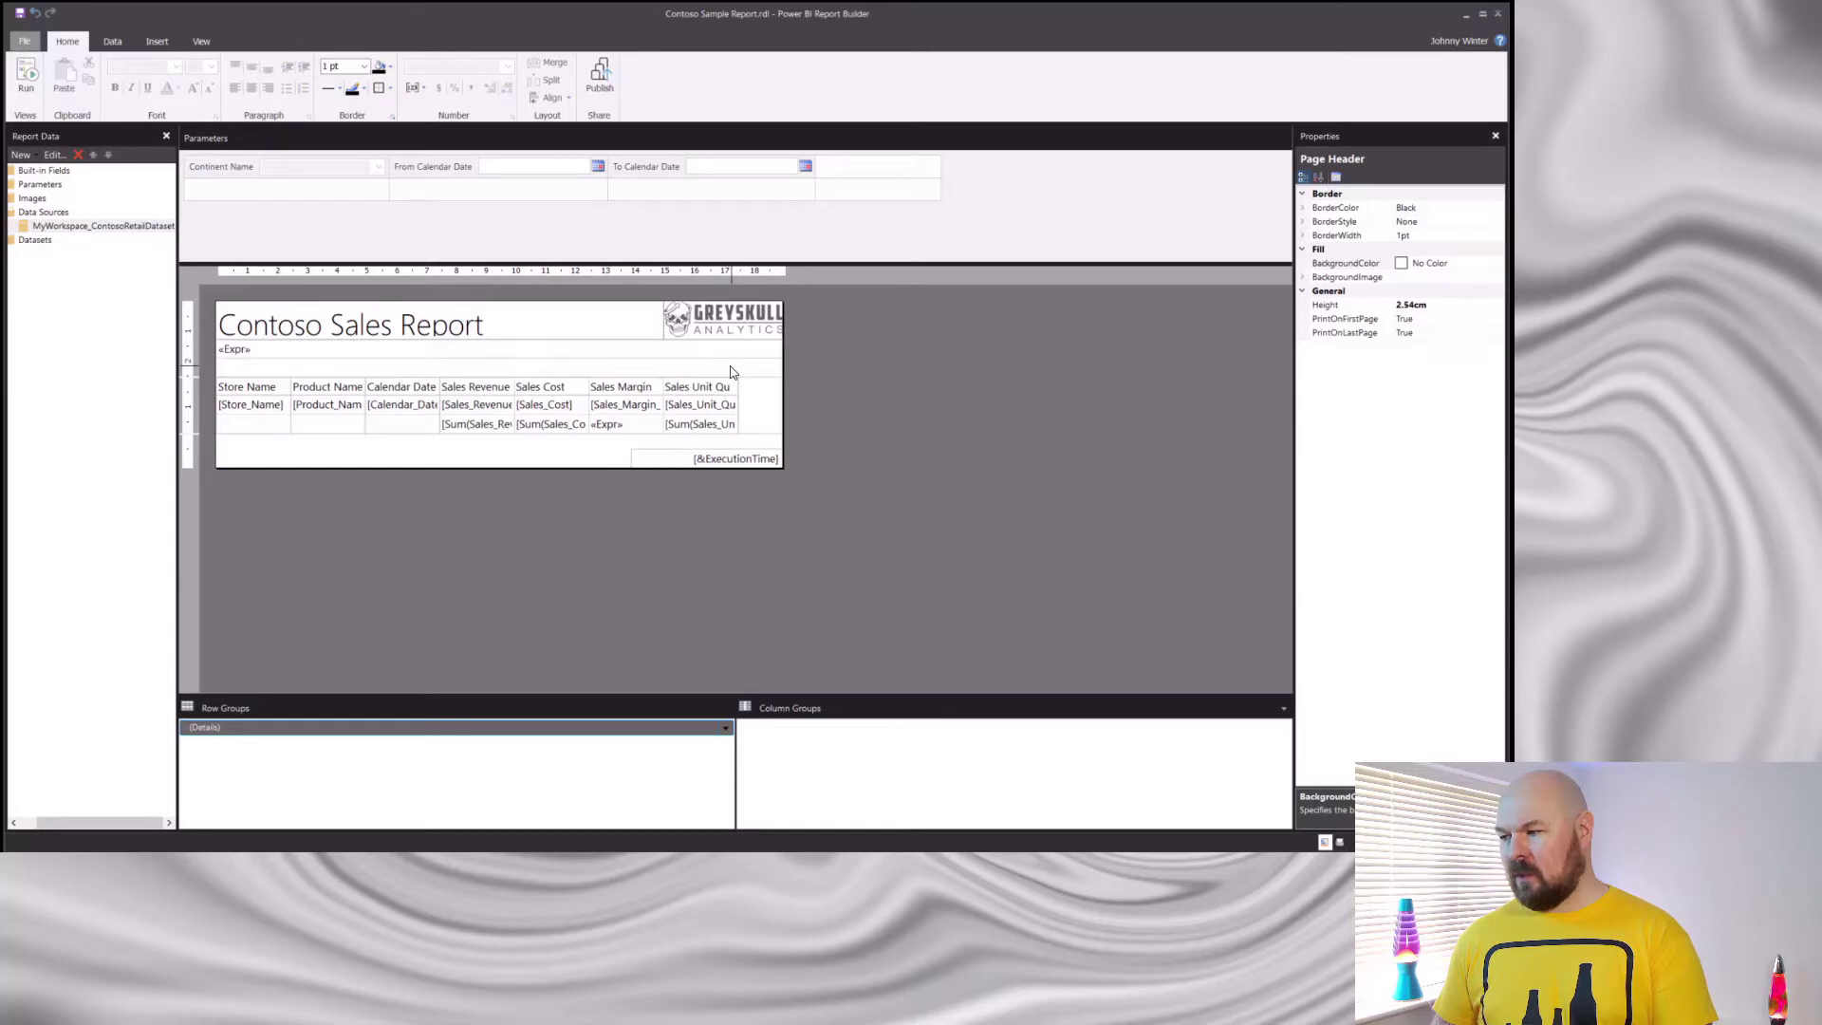
pyautogui.moveTo(756, 379); pyautogui.dragTo(756, 400)
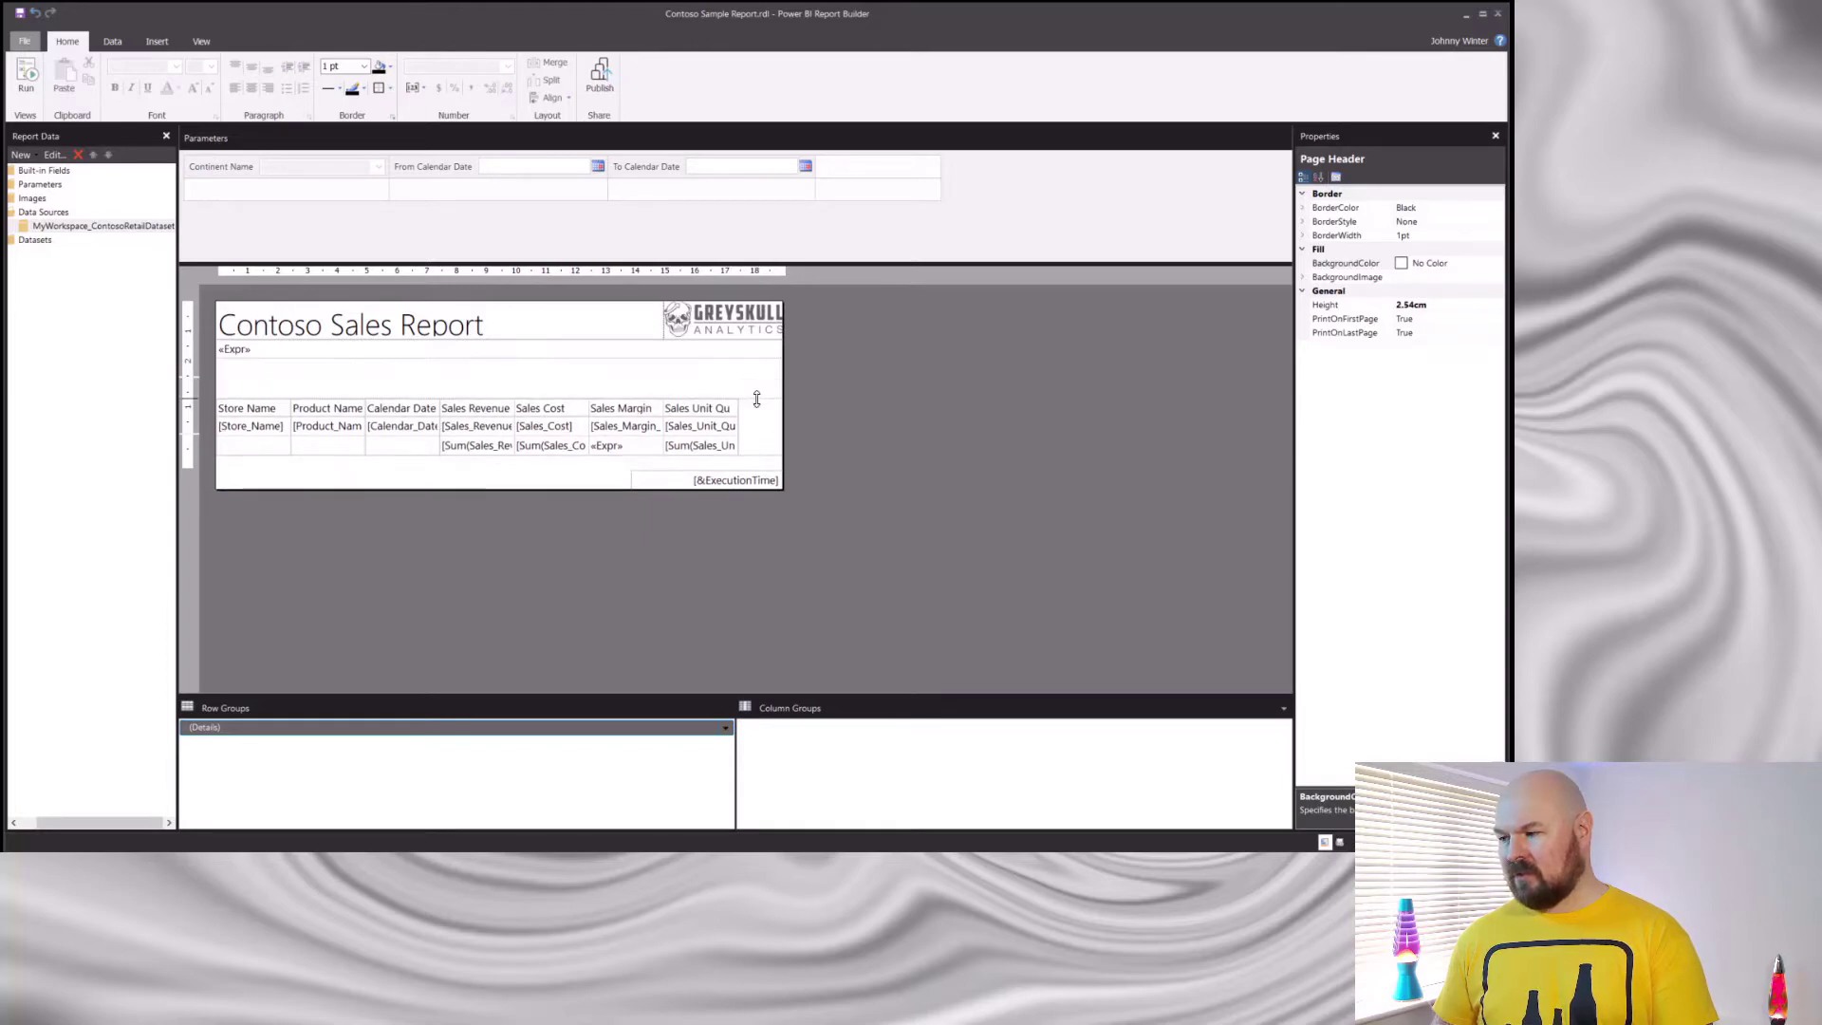
# Duplicate the continent text box and position the copy directly beneath the original in the page header.
pyautogui.click(678, 361)
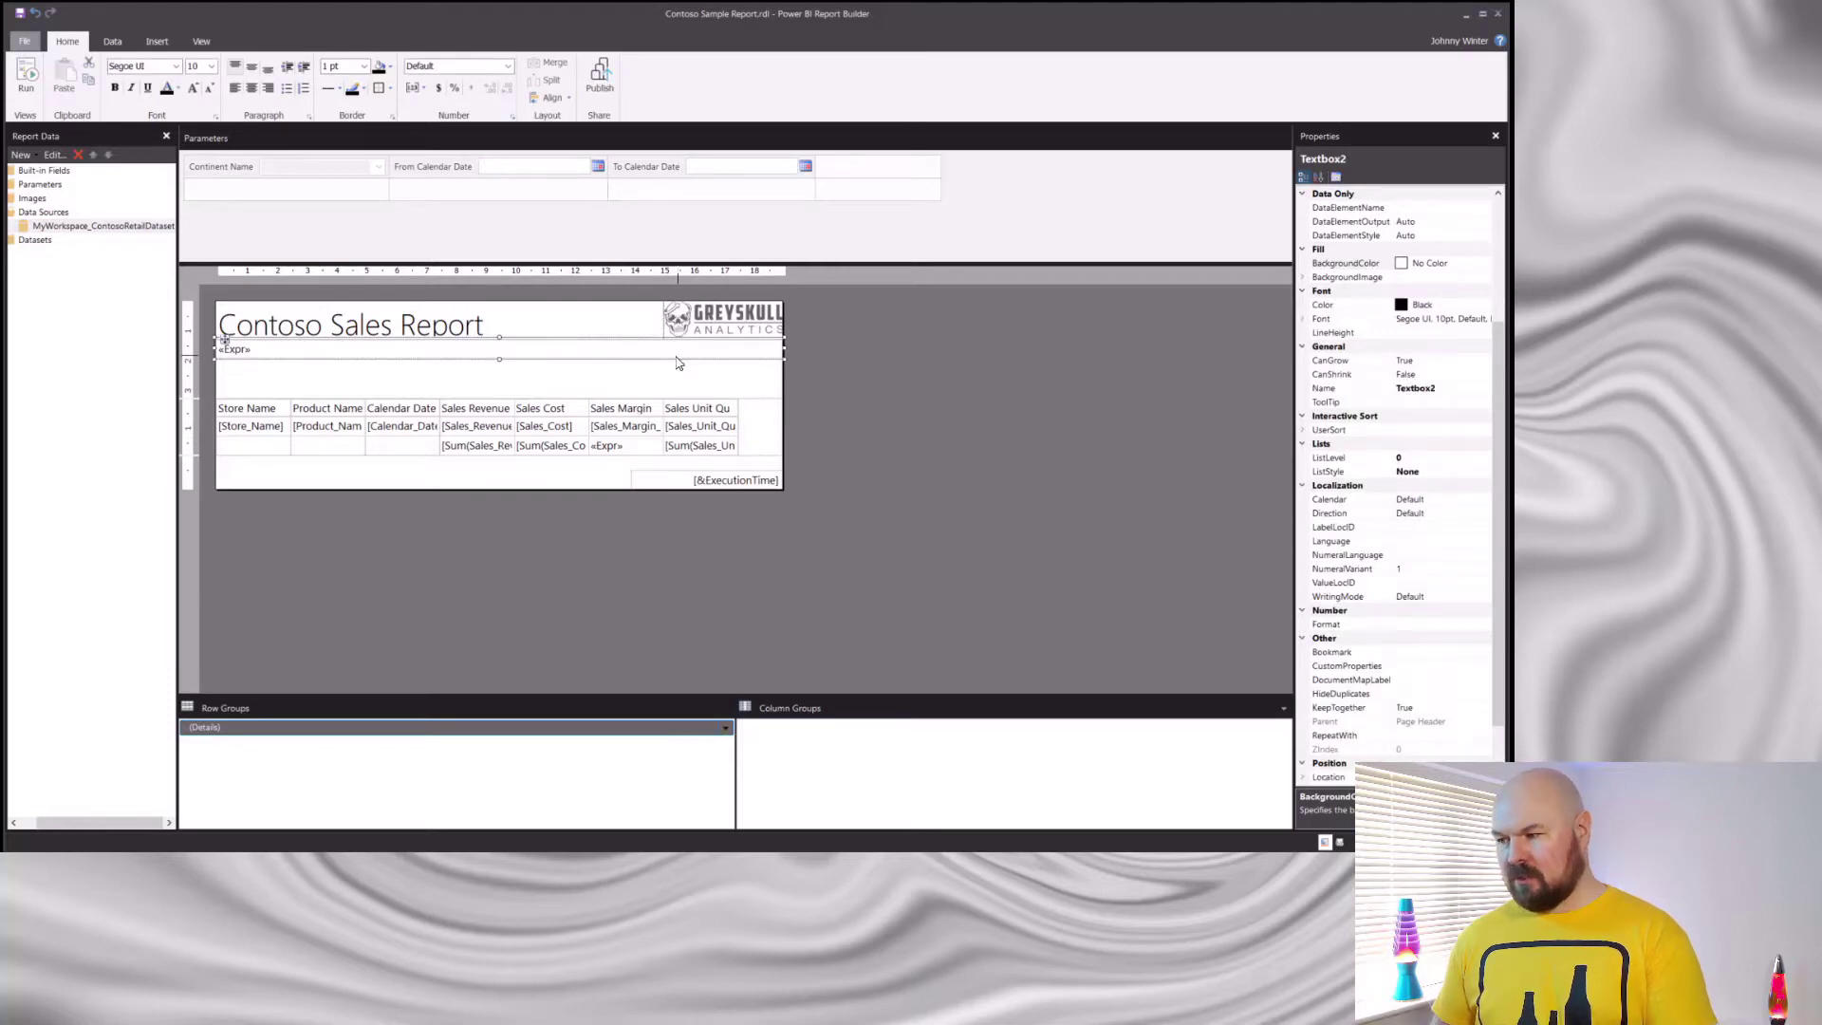
pyautogui.click(679, 392)
pyautogui.click(679, 392)
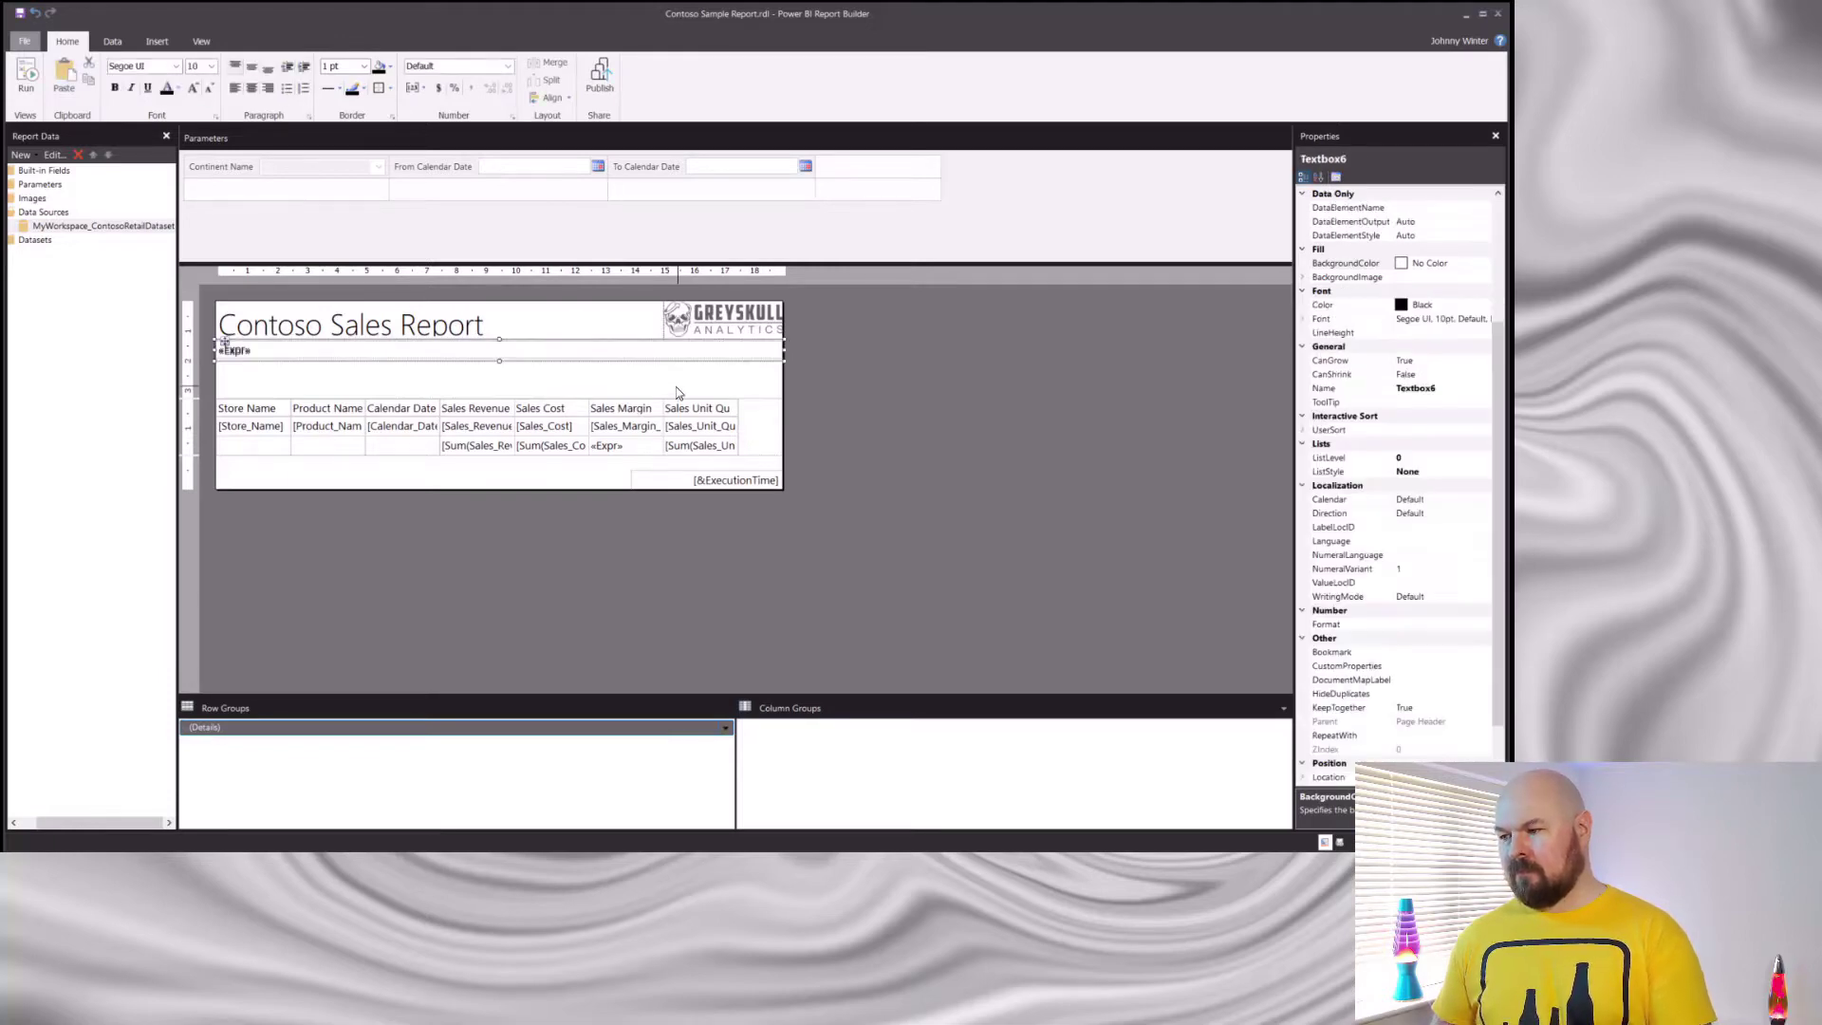
pyautogui.moveTo(233, 347); pyautogui.dragTo(224, 353)
pyautogui.click(237, 379)
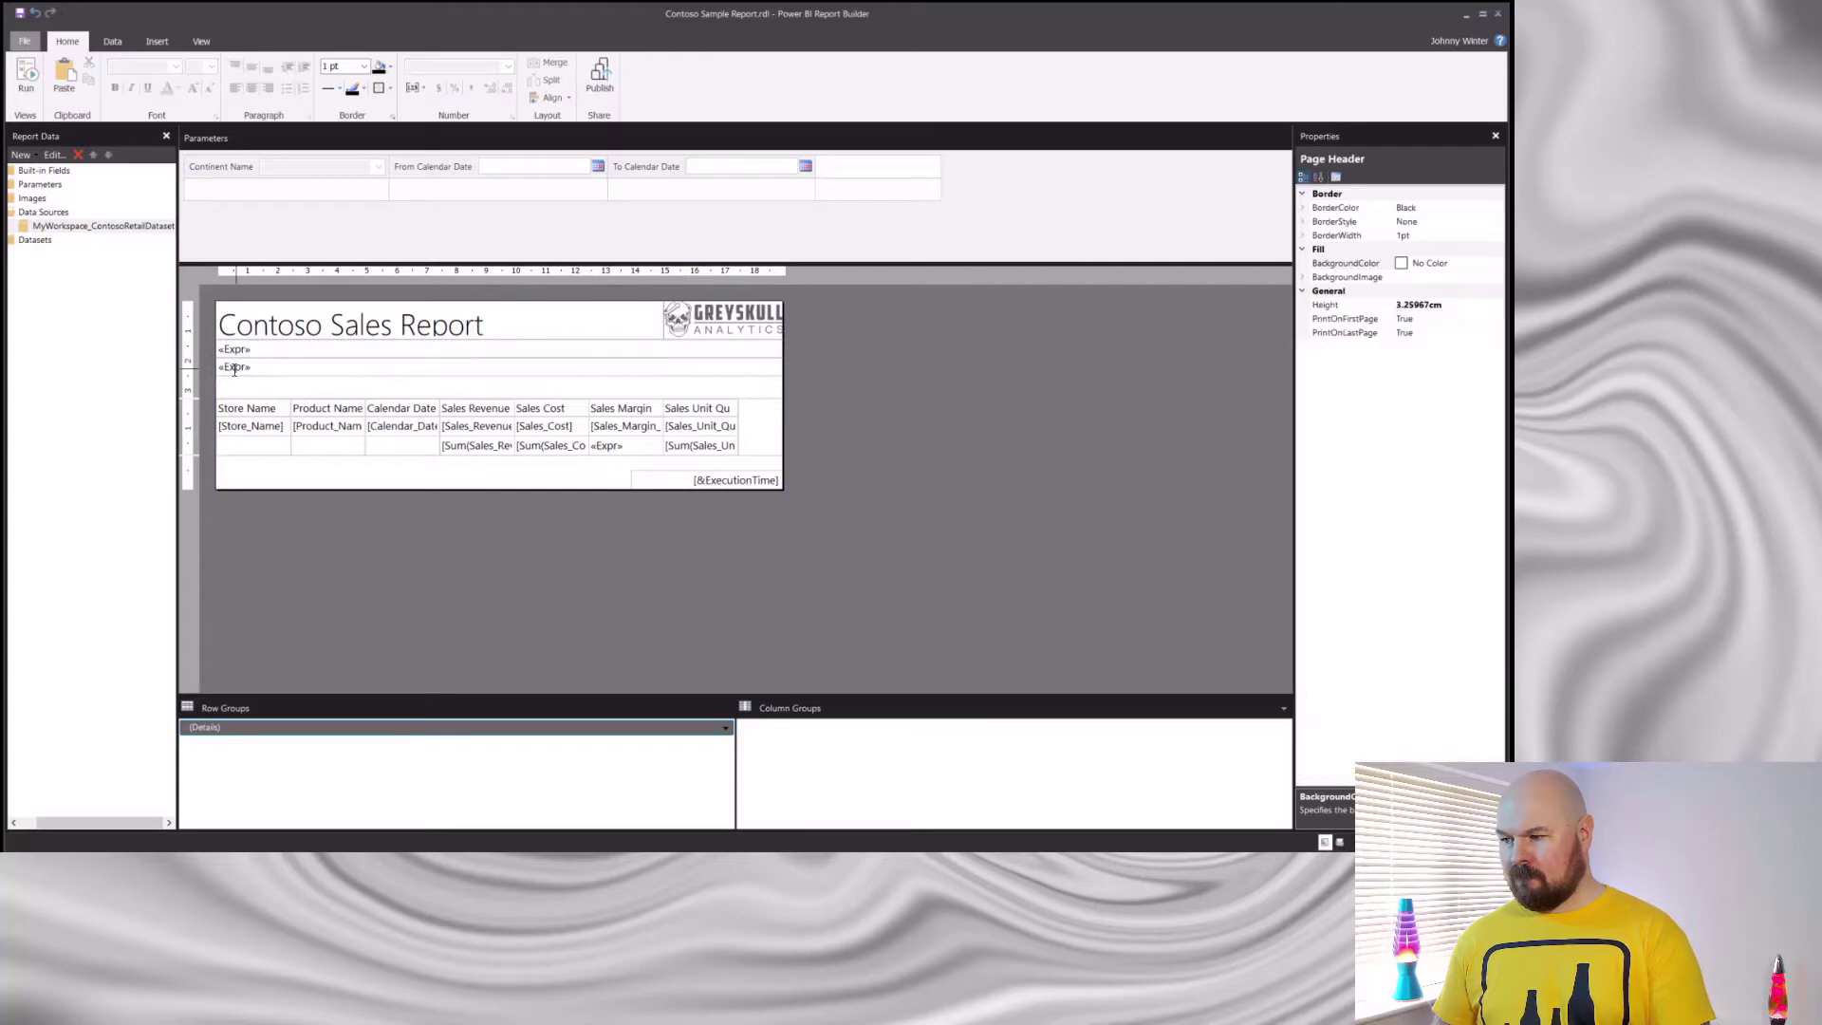
# Replace the expression of the copied text box in the page header with one starting with the label "Dates: ".
pyautogui.doubleClick(234, 369)
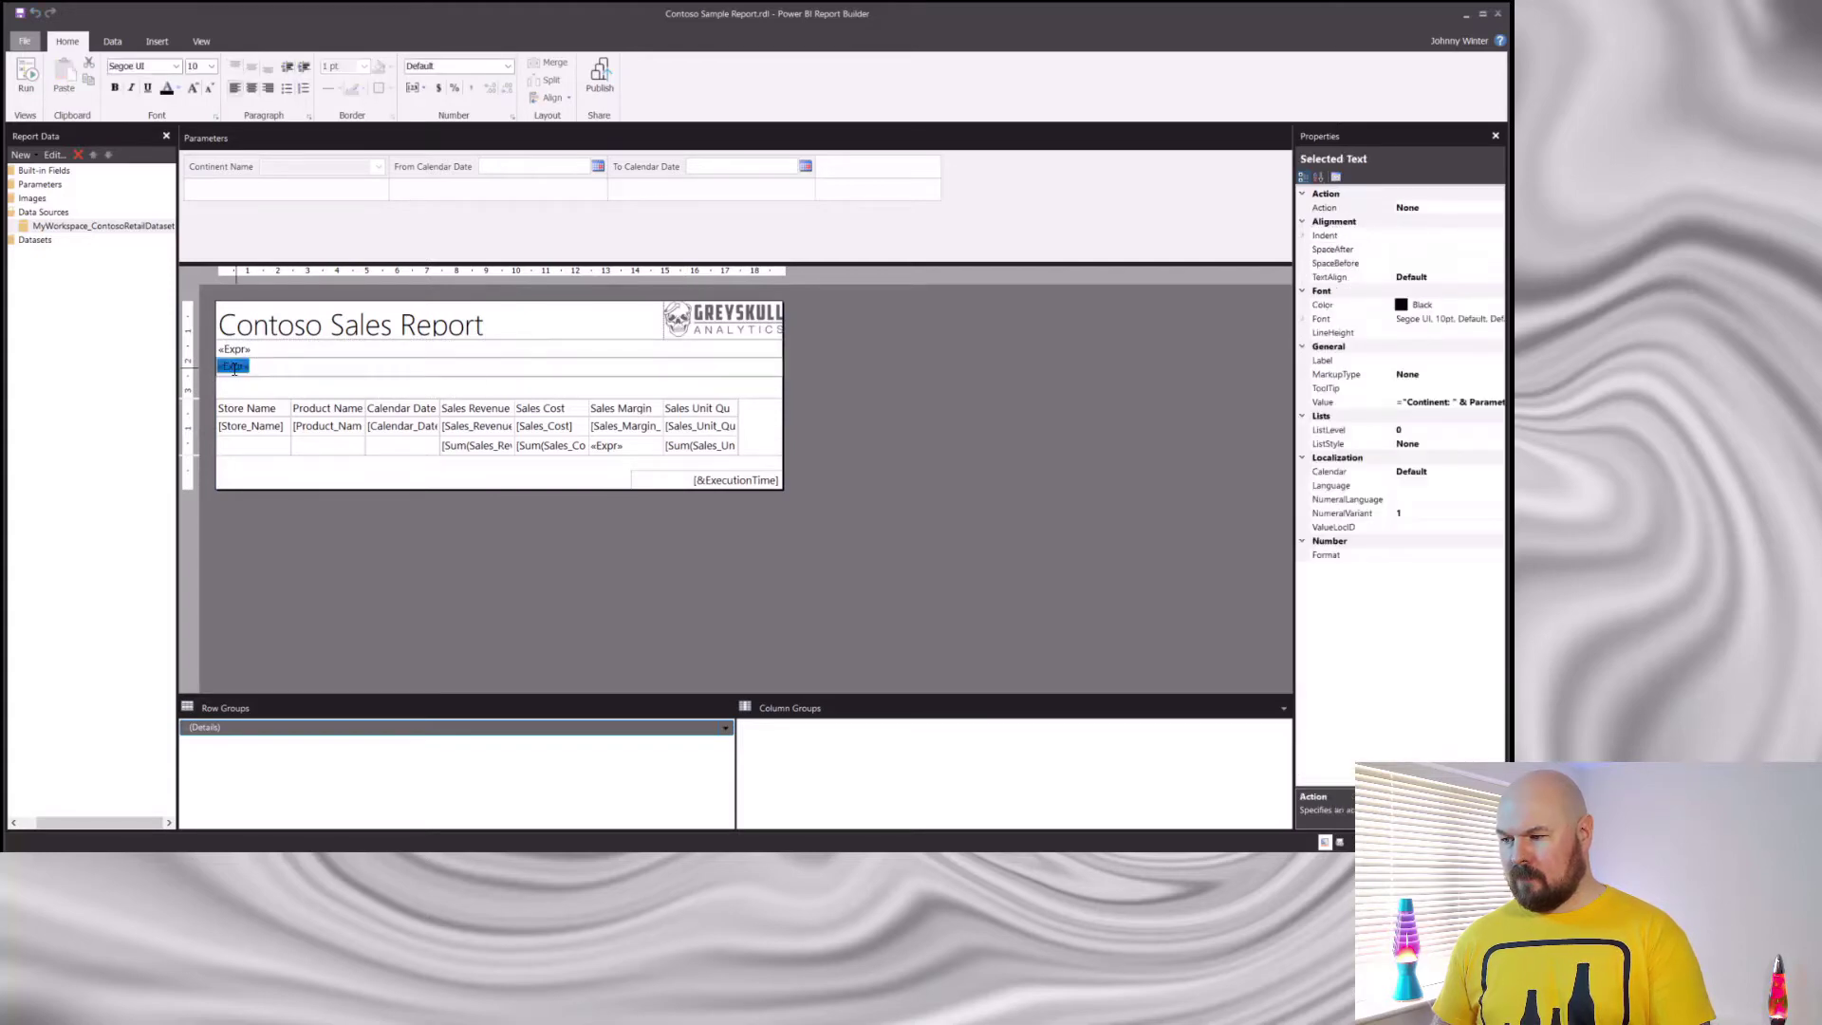
pyautogui.rightClick(234, 370)
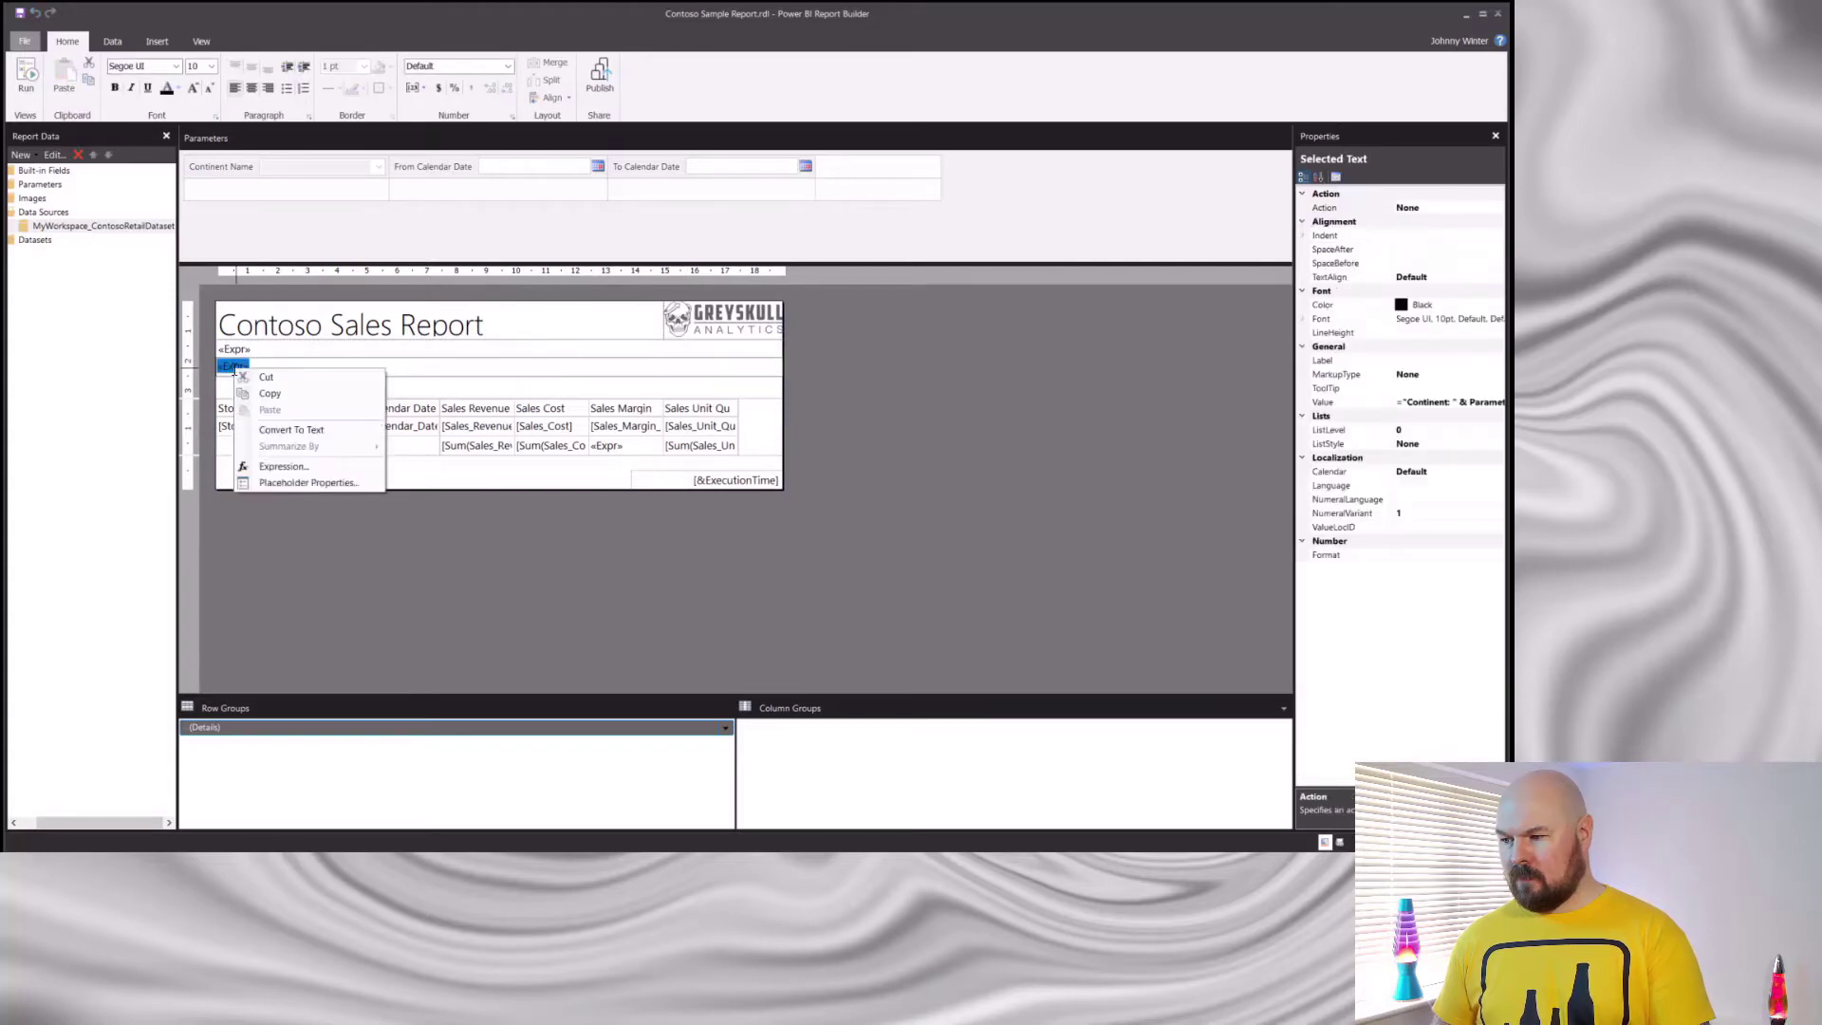
pyautogui.click(297, 467)
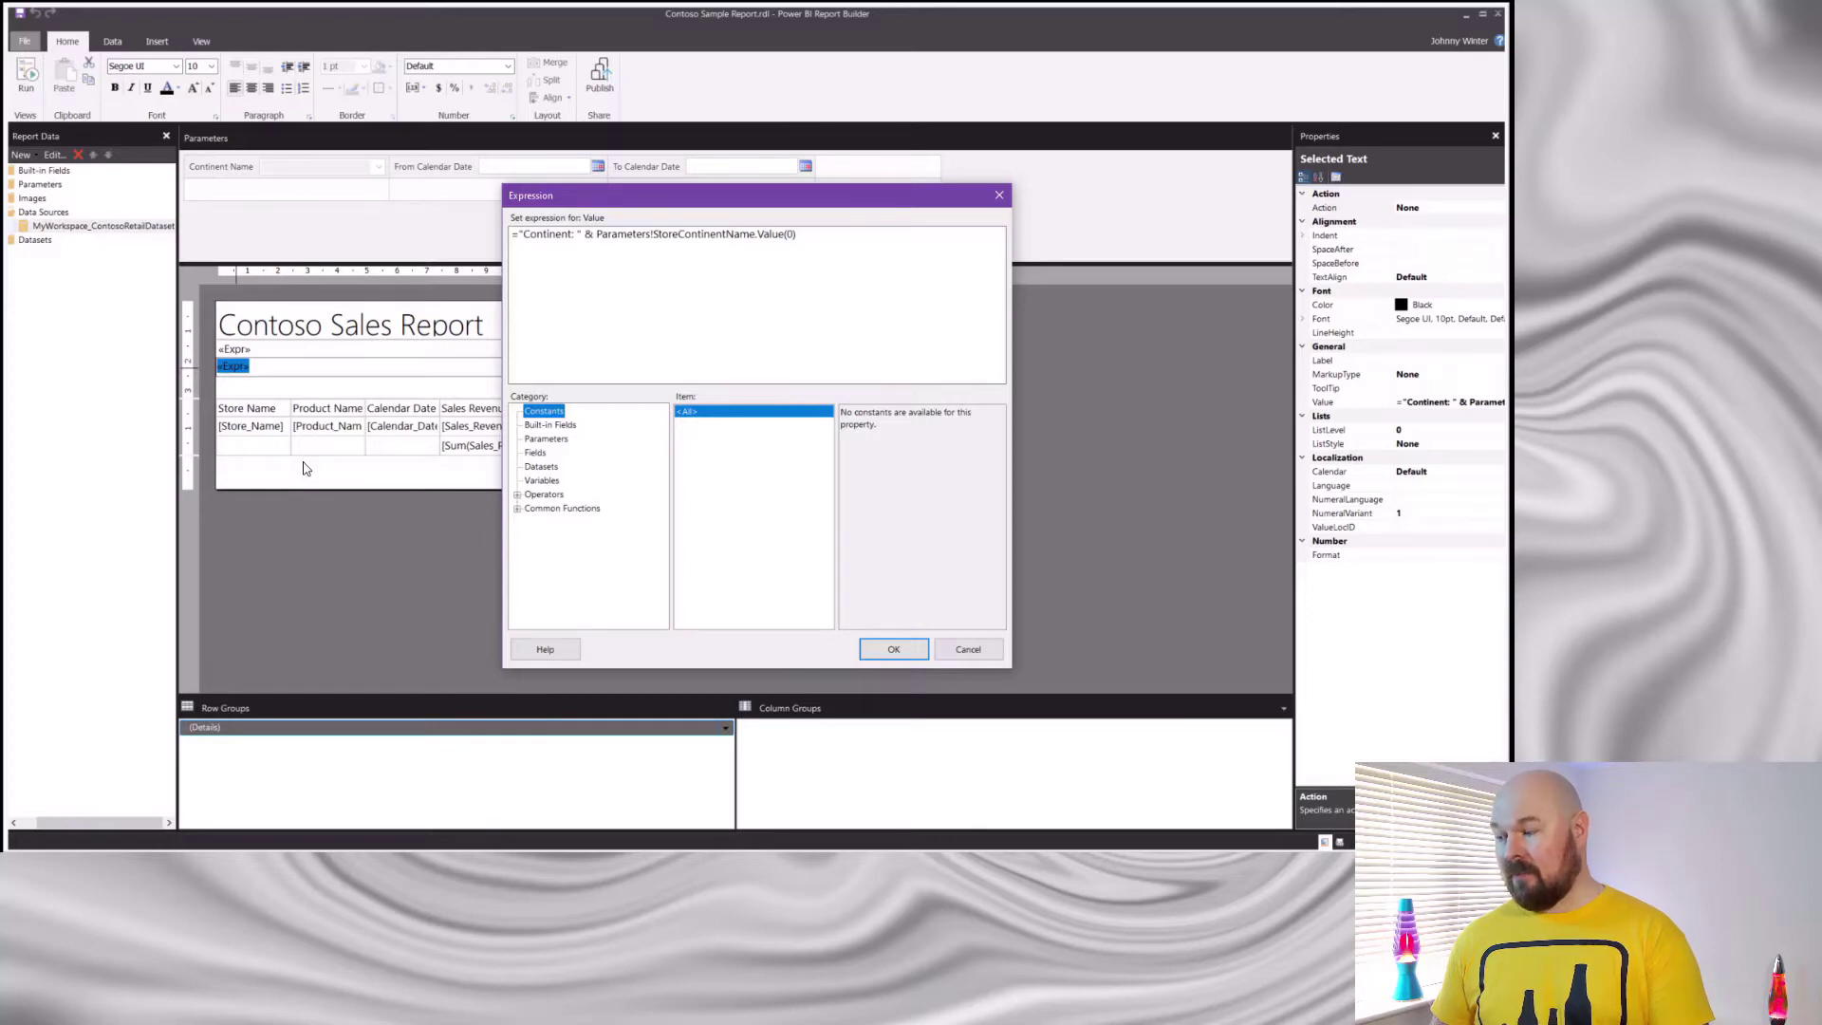
pyautogui.moveTo(797, 234); pyautogui.dragTo(517, 242)
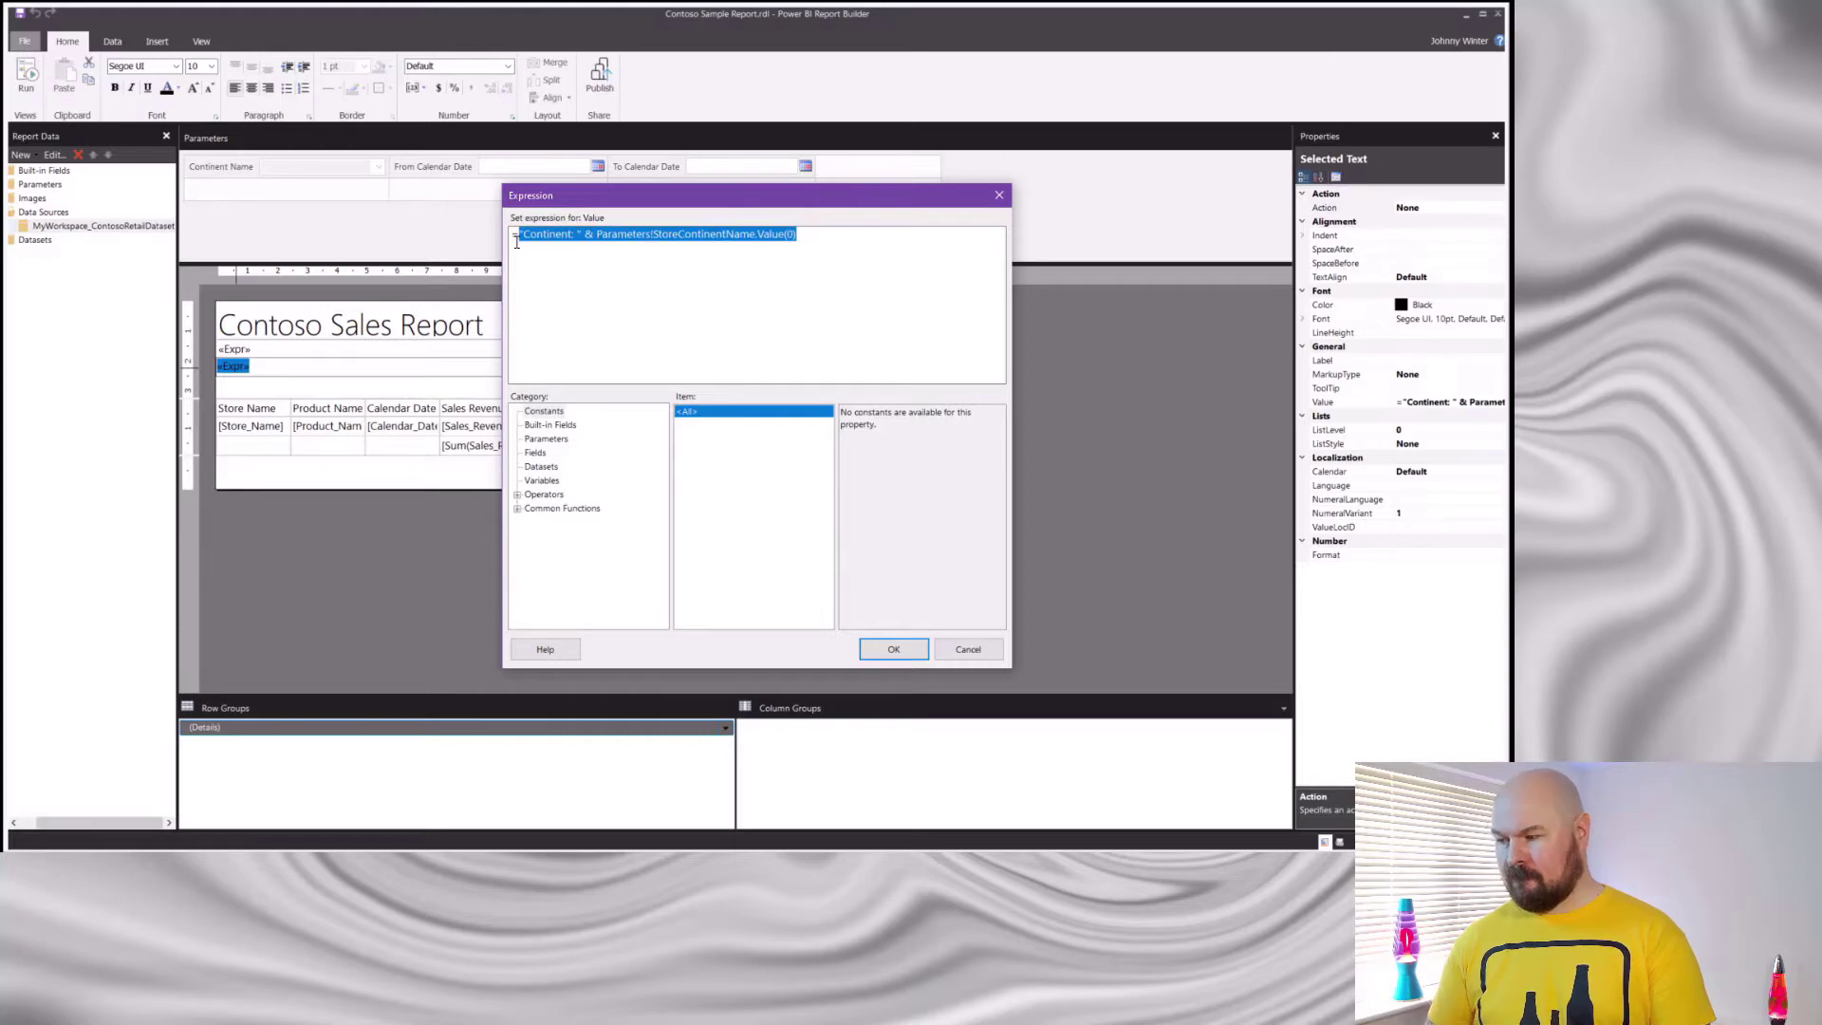
pyautogui.press('Delete')
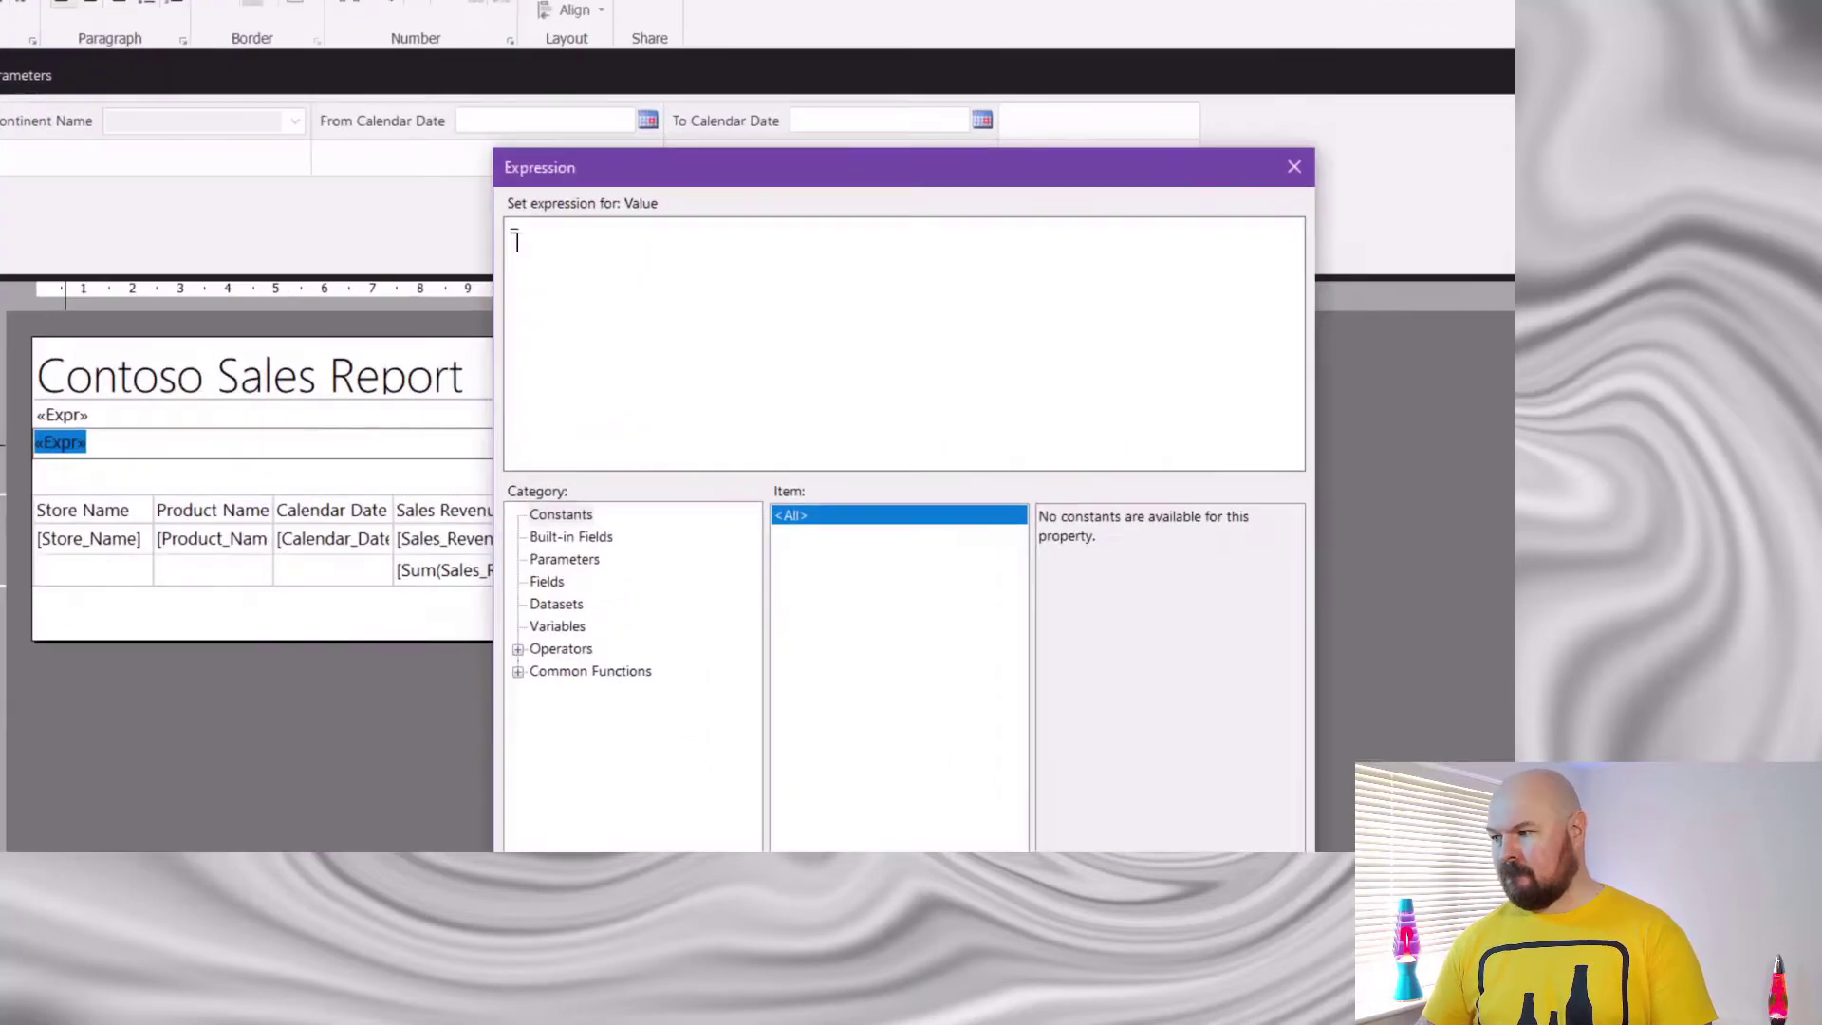
pyautogui.write('="Dates:')
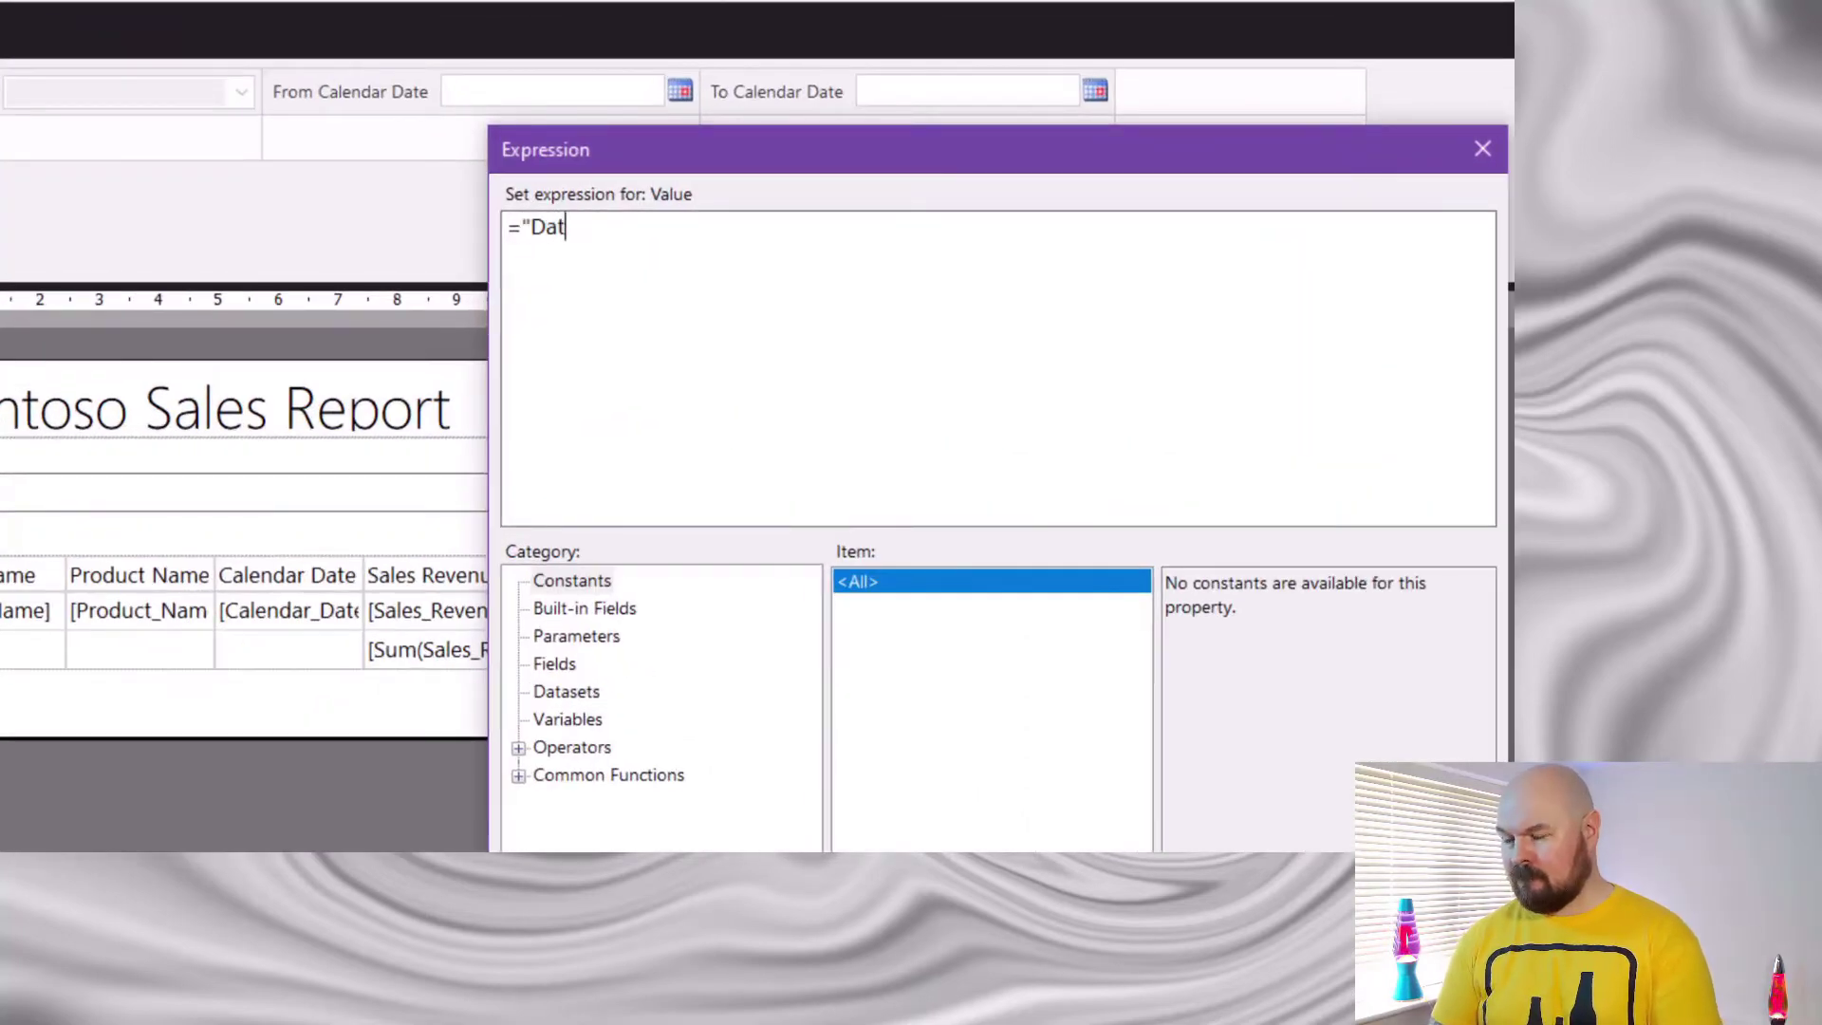
# Append & Format(Parameters!FromCalendarCalendarDate.Value, "yyyy-MM-dd") to the dates expression.
pyautogui.write(' " & Format(')
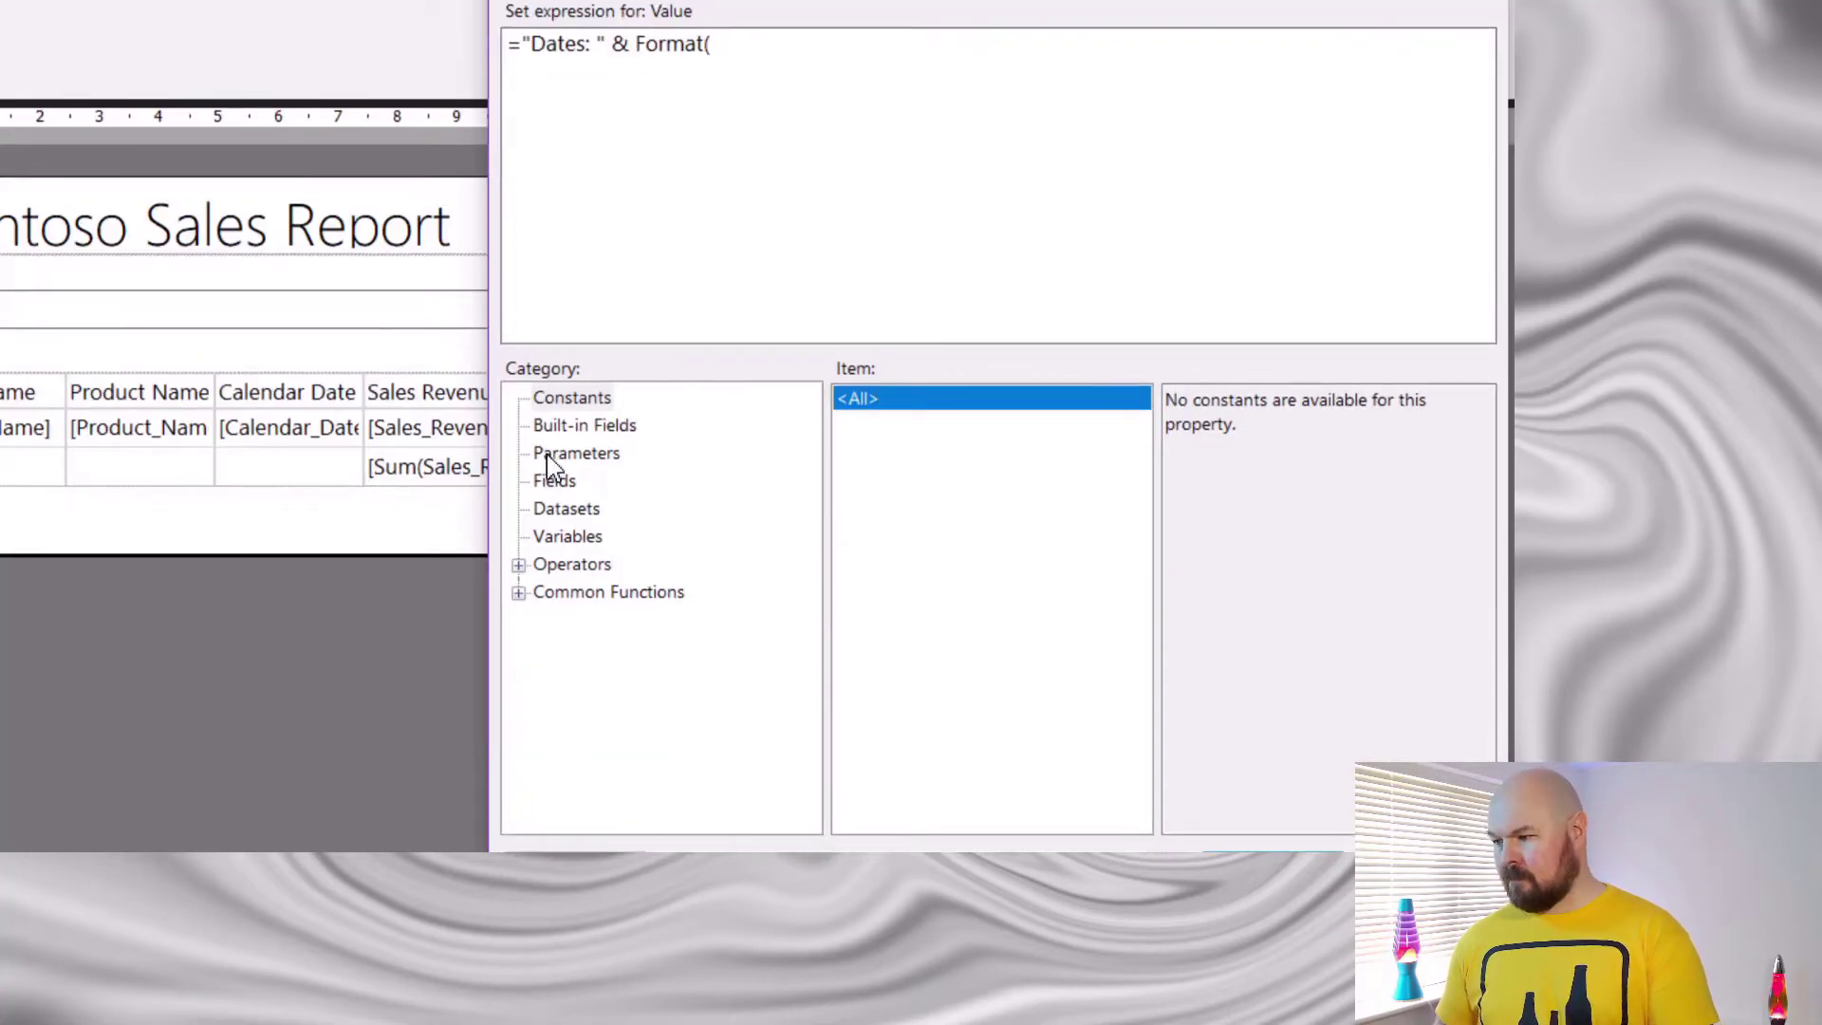
pyautogui.click(569, 635)
pyautogui.click(1264, 615)
pyautogui.doubleClick(875, 425)
pyautogui.write(', "yyyy-MM-dd')
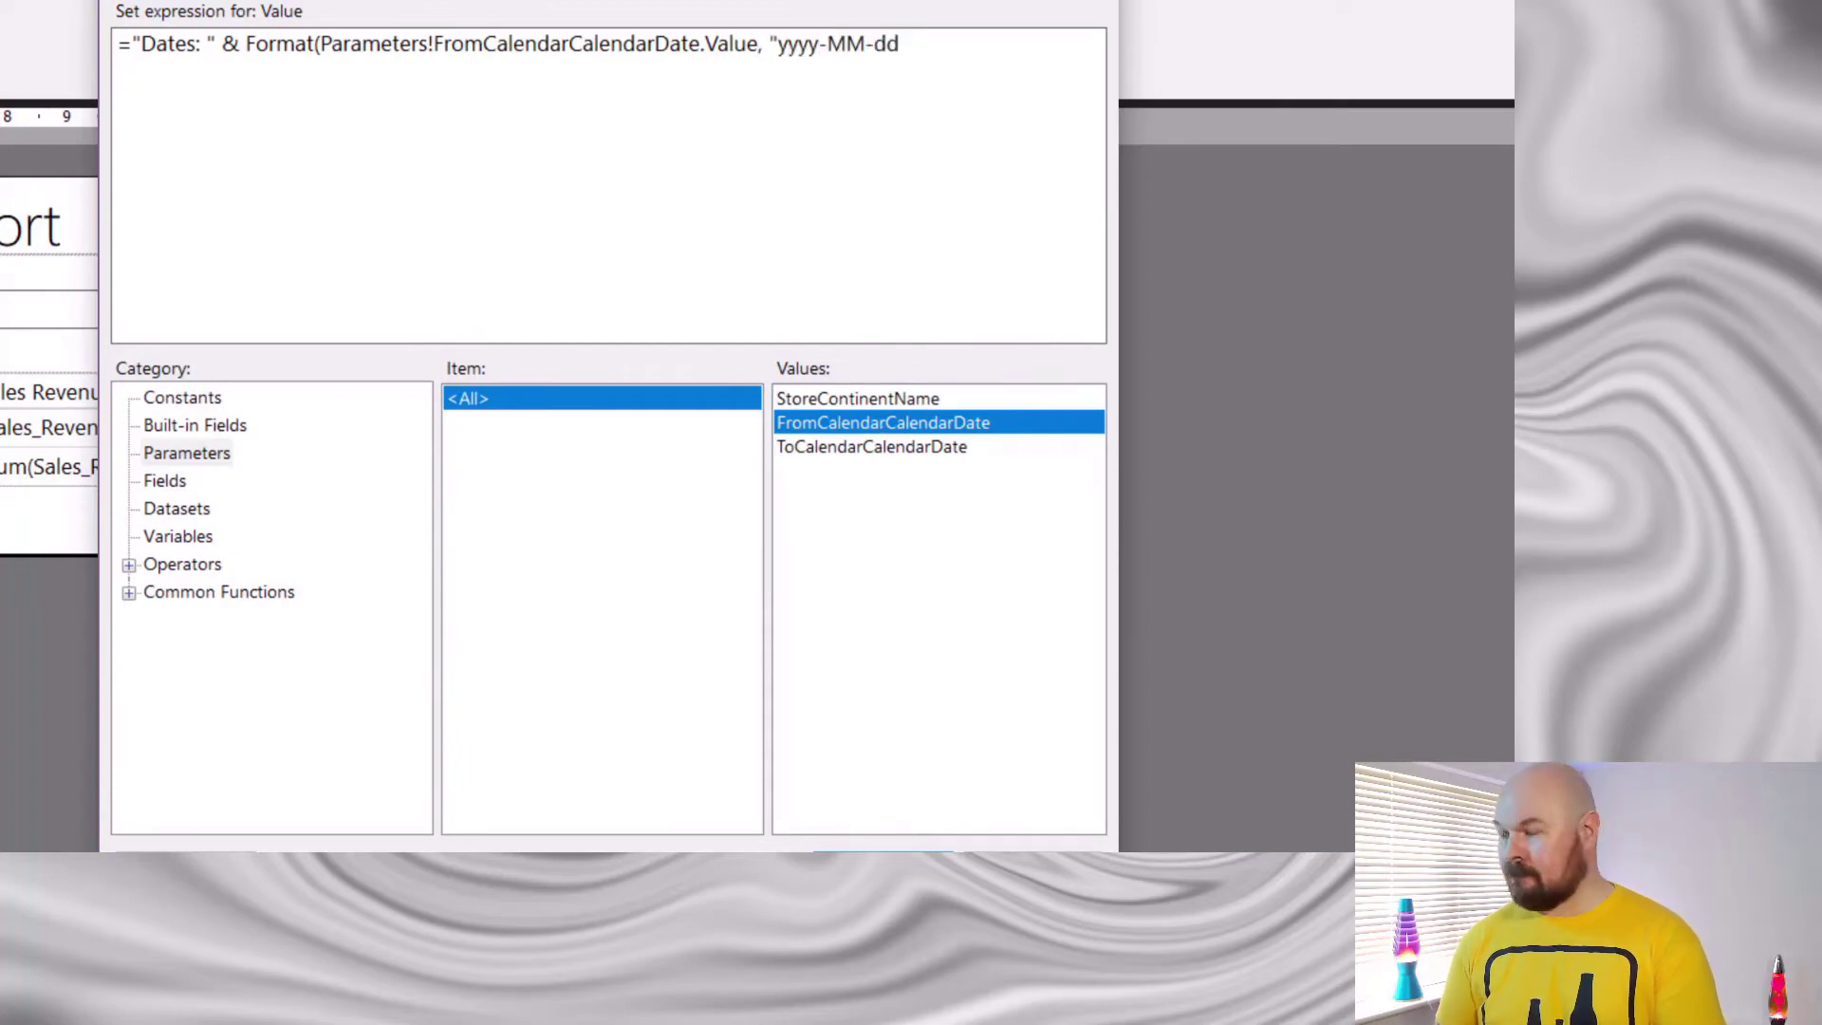
# Append & " to " & Format(Parameters!ToCalendarCalendarDate.Value, "yyyy-MM-dd") to the dates expression and apply it.
pyautogui.write('") & " to " & Format')
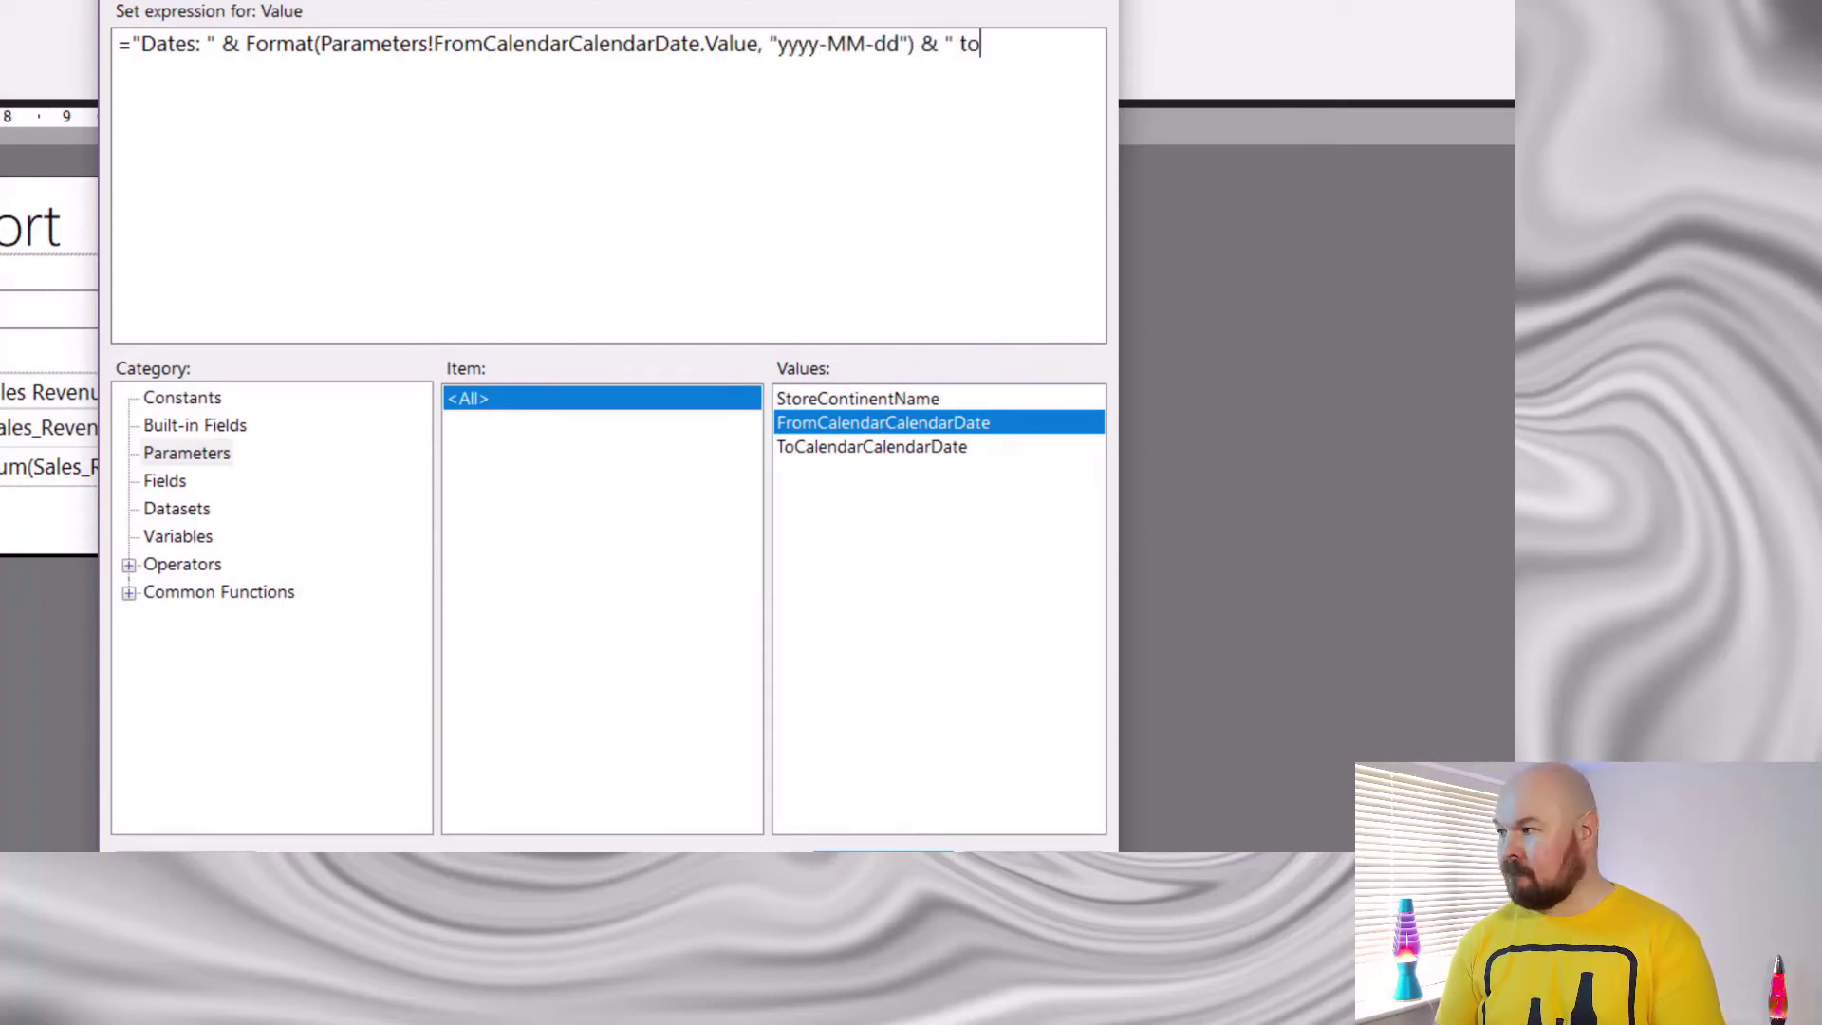
pyautogui.write('(')
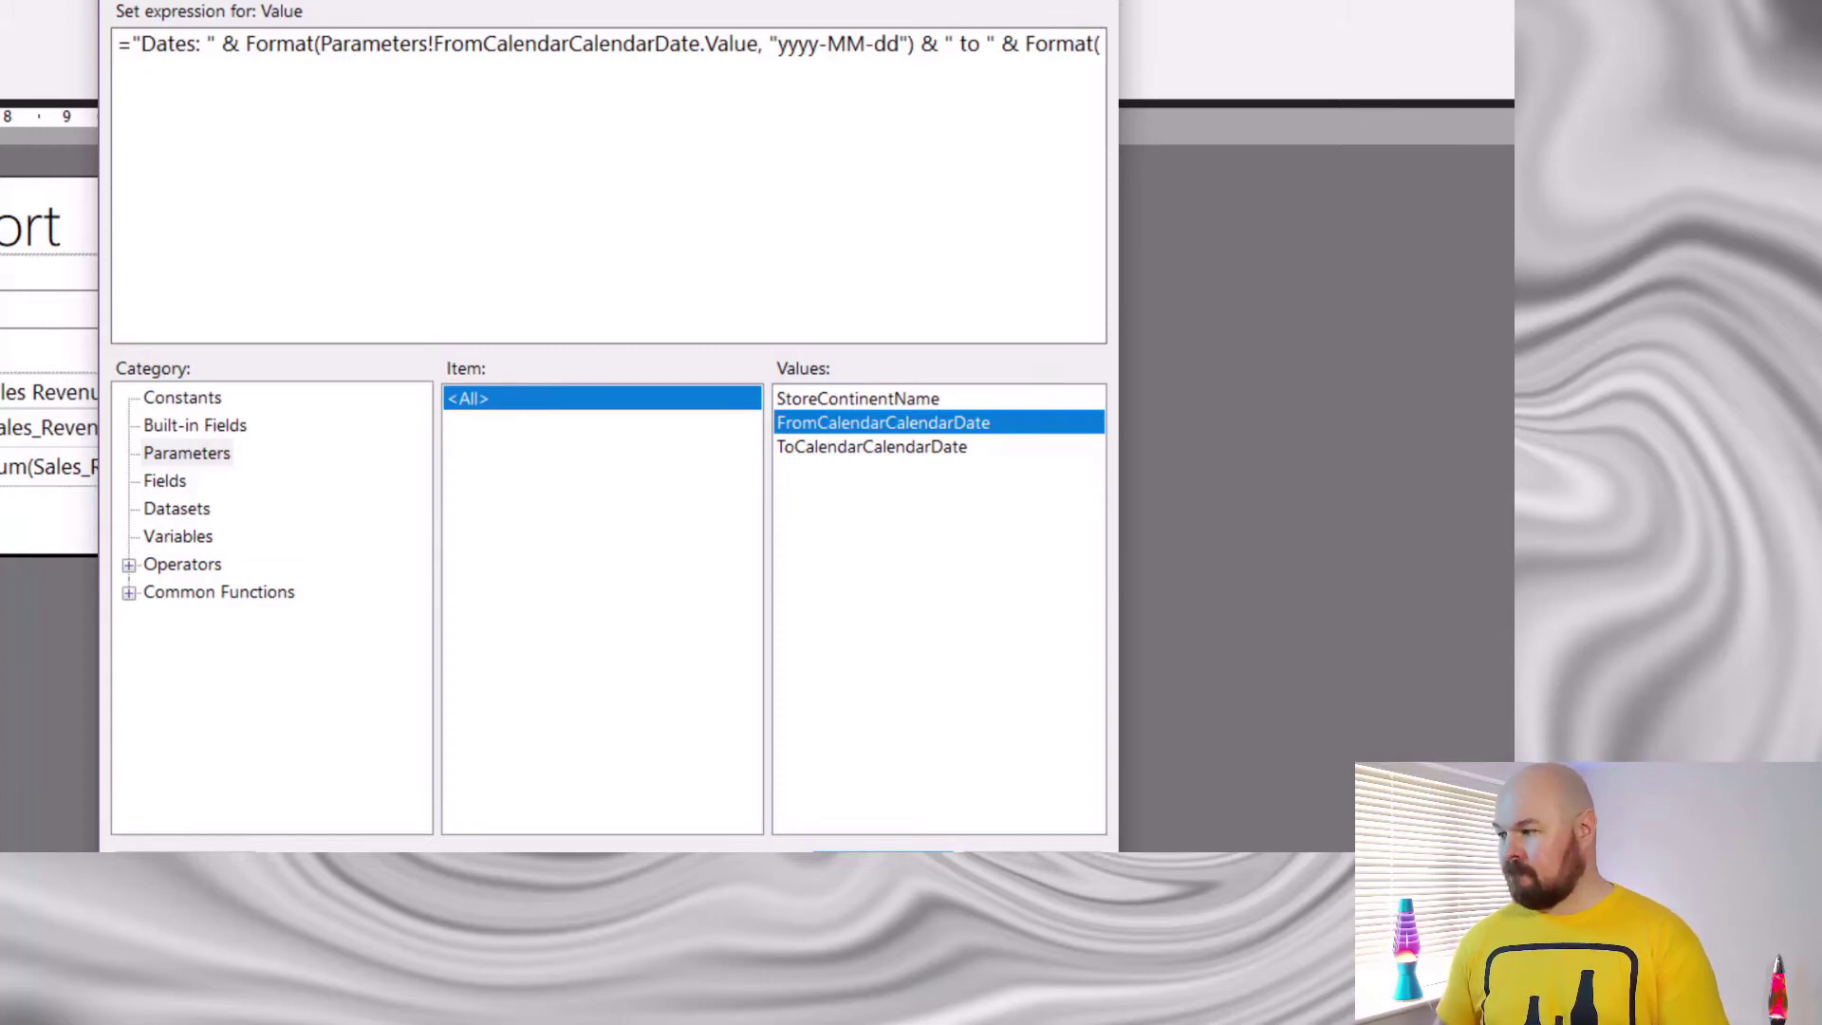
pyautogui.doubleClick(892, 447)
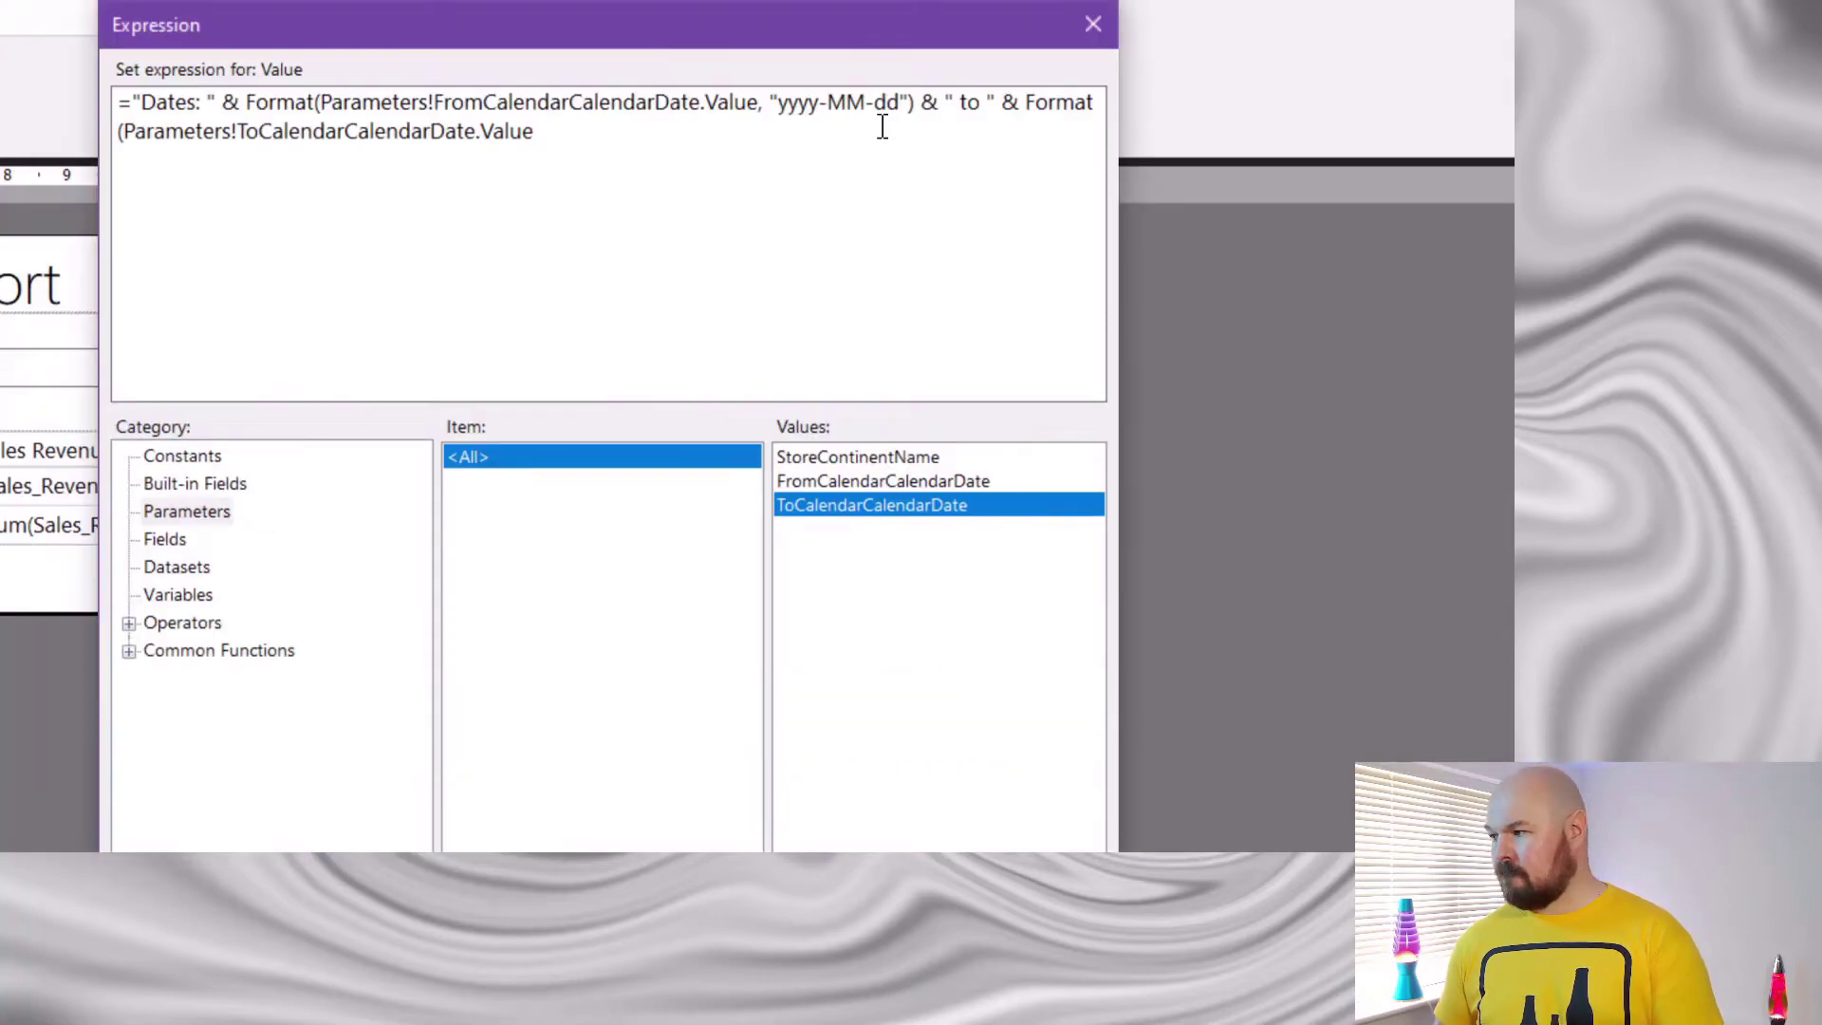
pyautogui.click(536, 133)
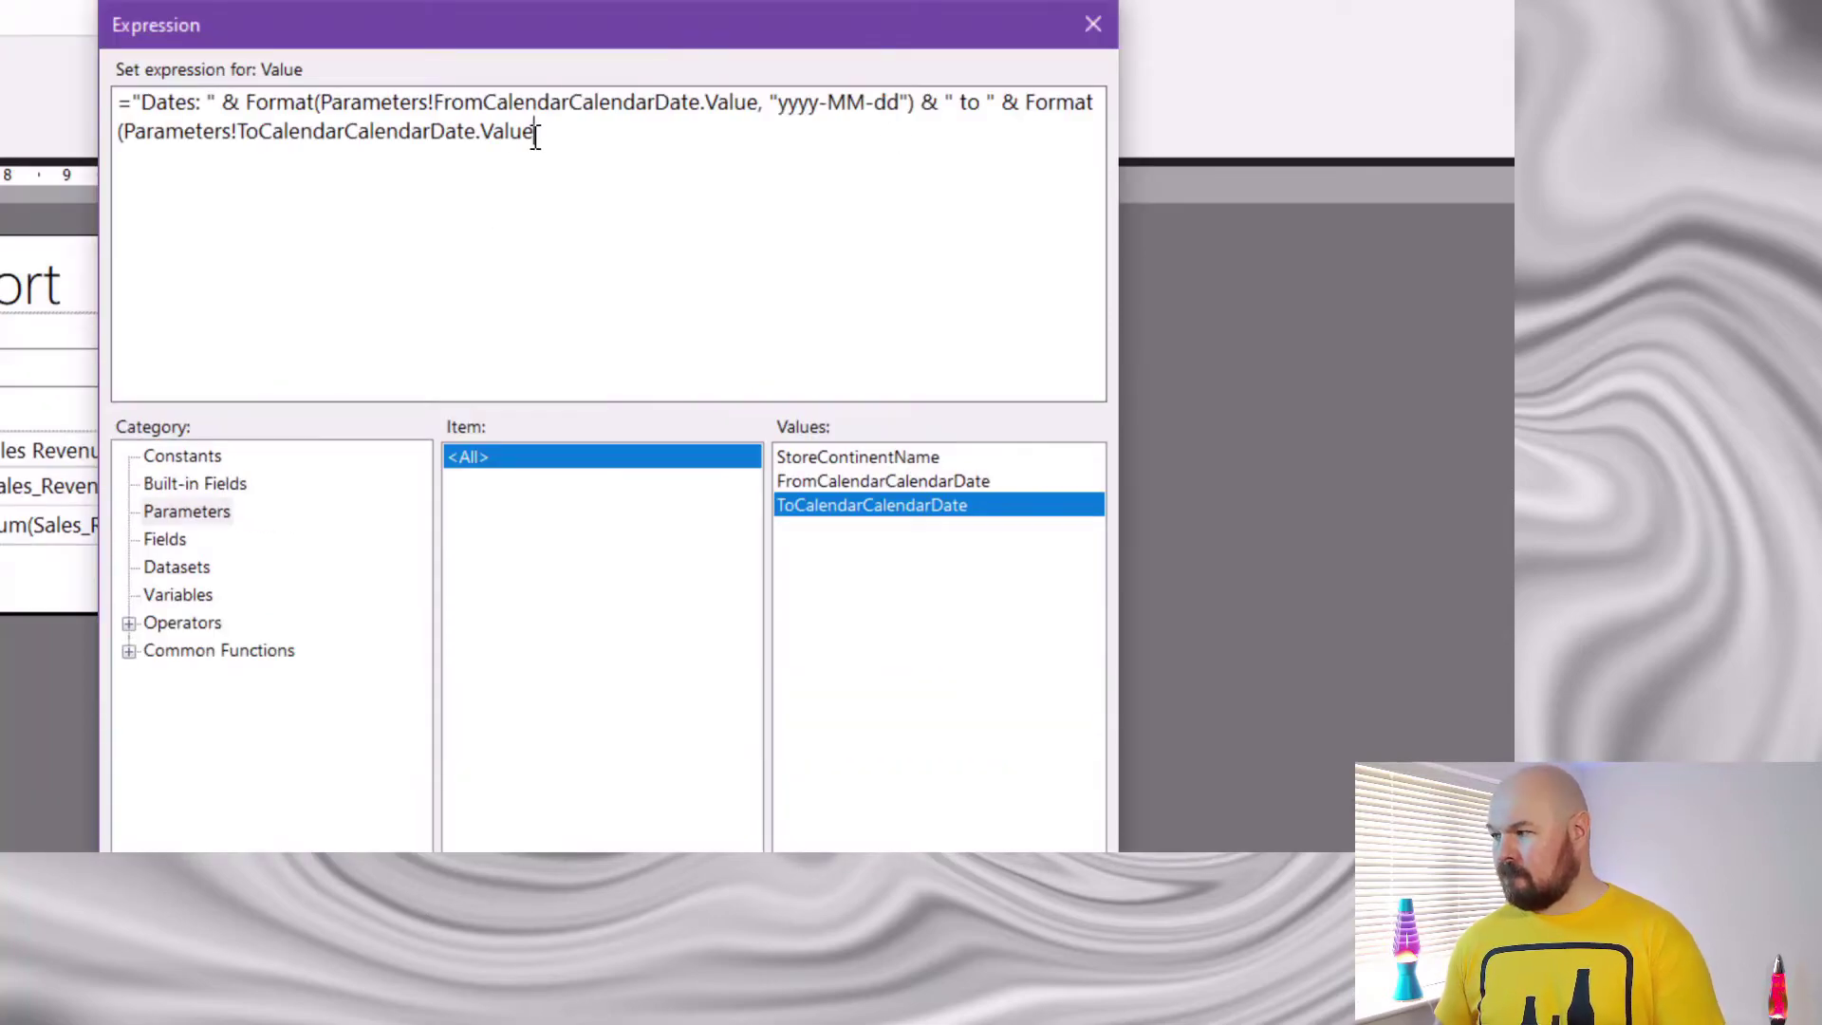
pyautogui.write(', "yyyy-MM-dd"')
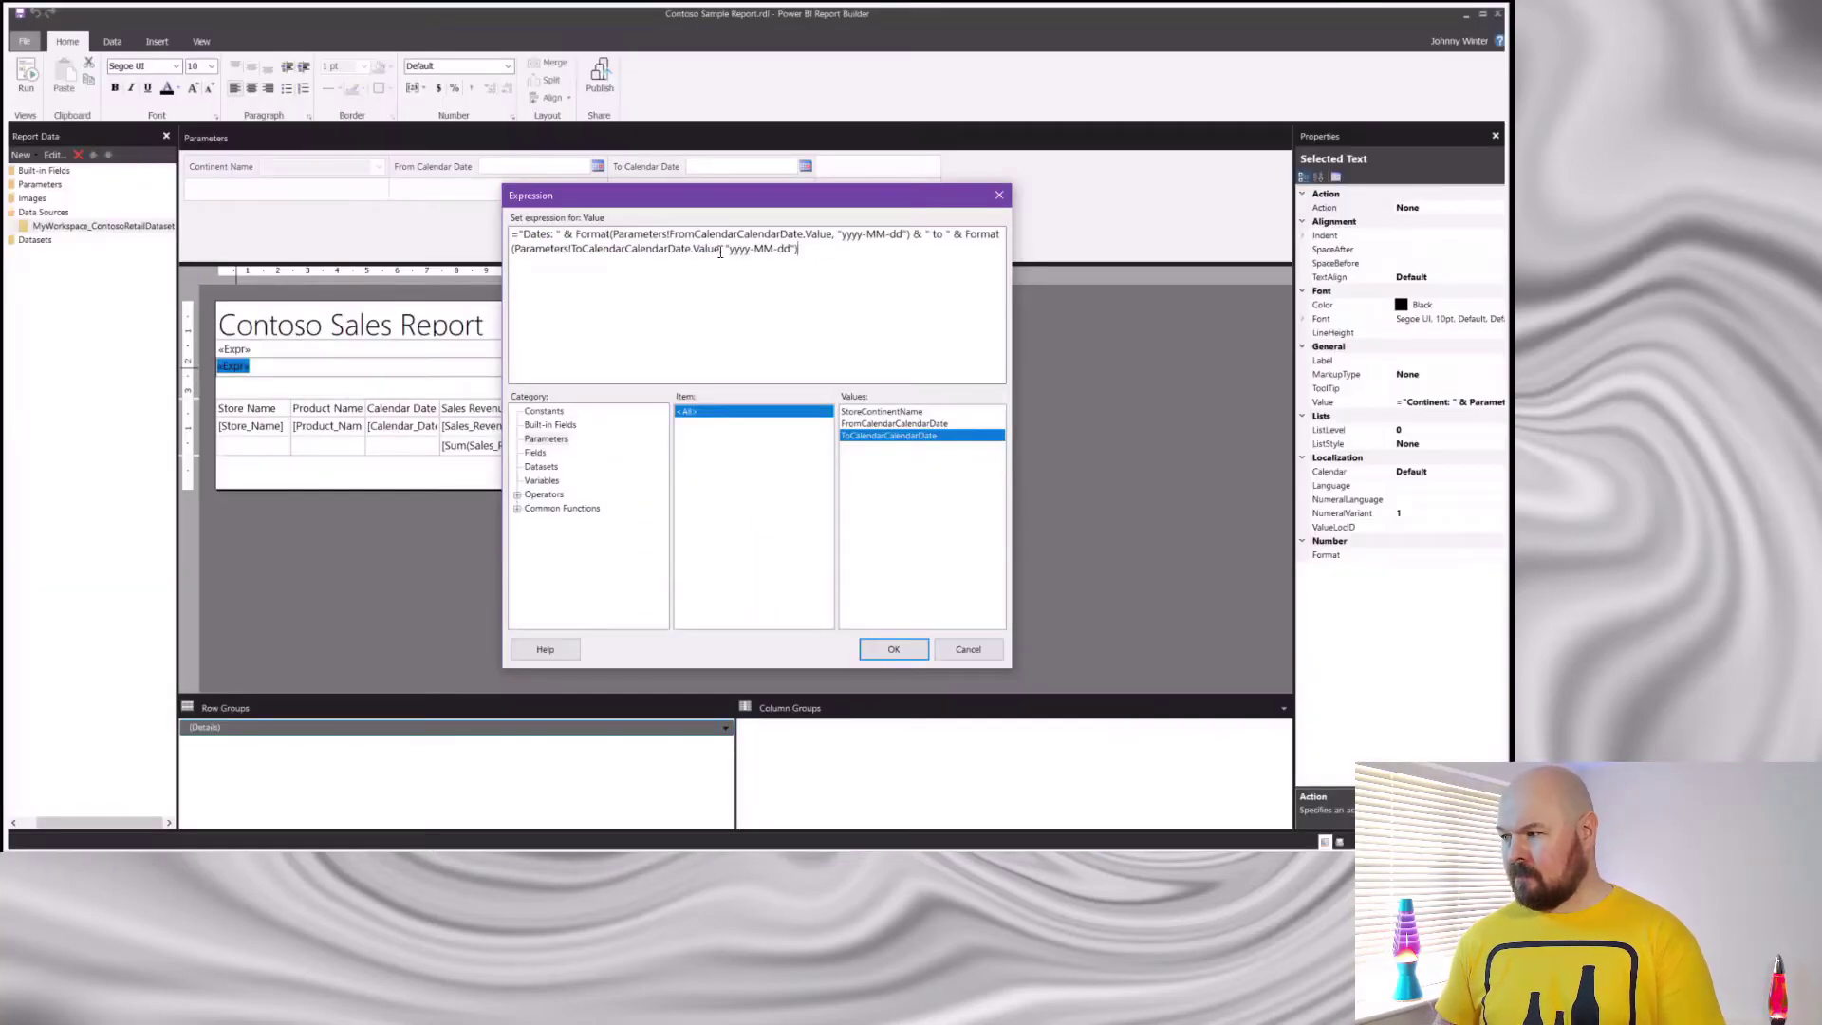
pyautogui.click(915, 650)
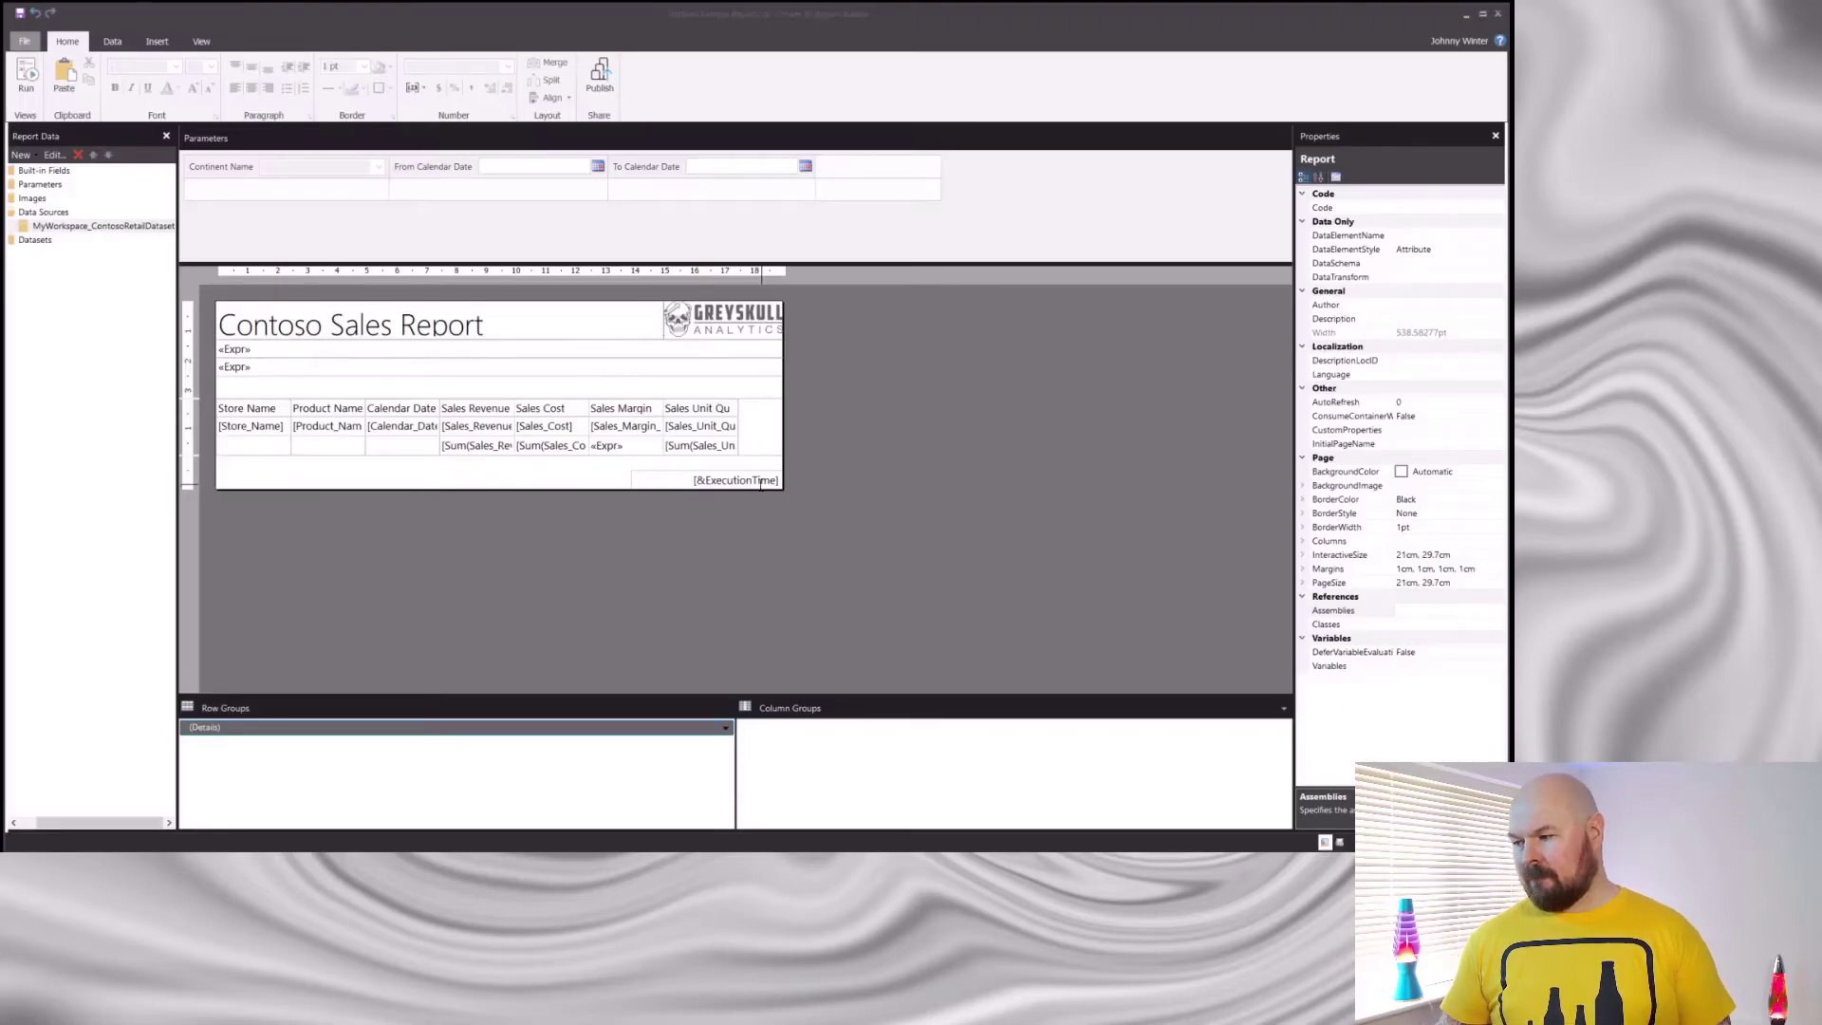
# Insert "Report run at " & before Globals!ExecutionTime in the expression of the footer's execution time text box.
pyautogui.click(760, 480)
pyautogui.click(760, 480)
pyautogui.rightClick(760, 482)
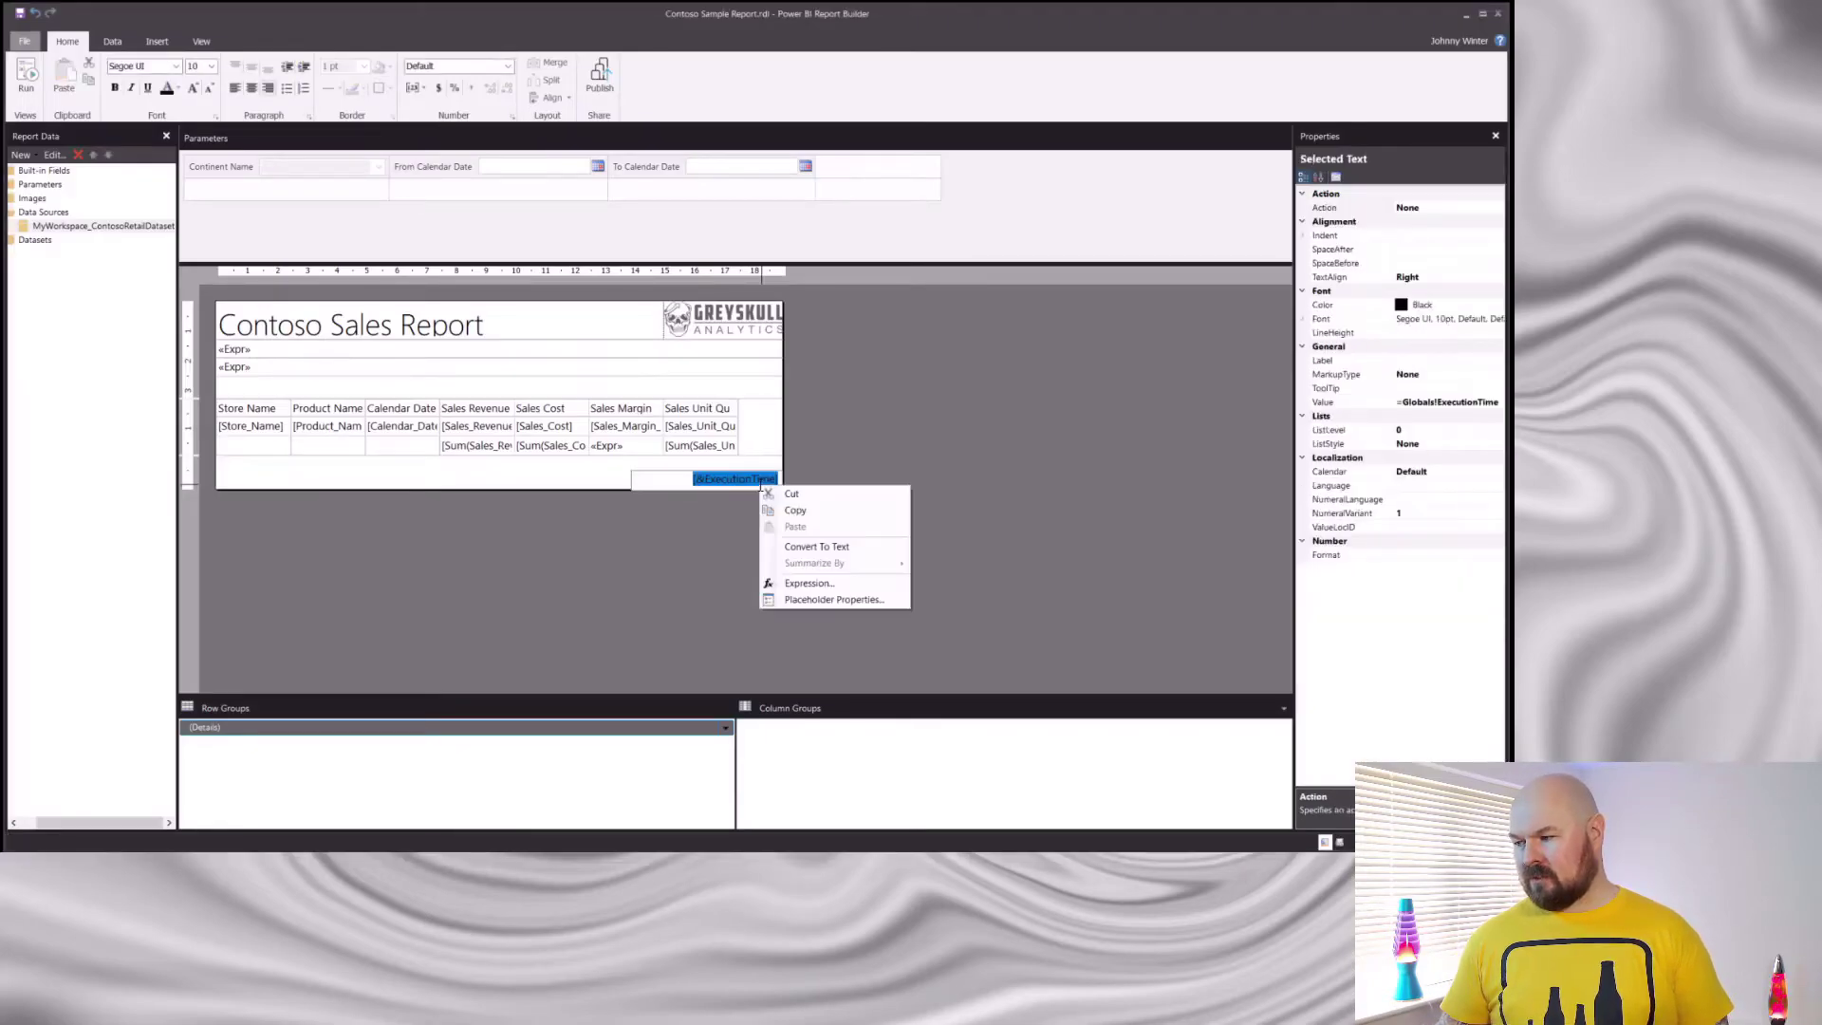
pyautogui.click(818, 583)
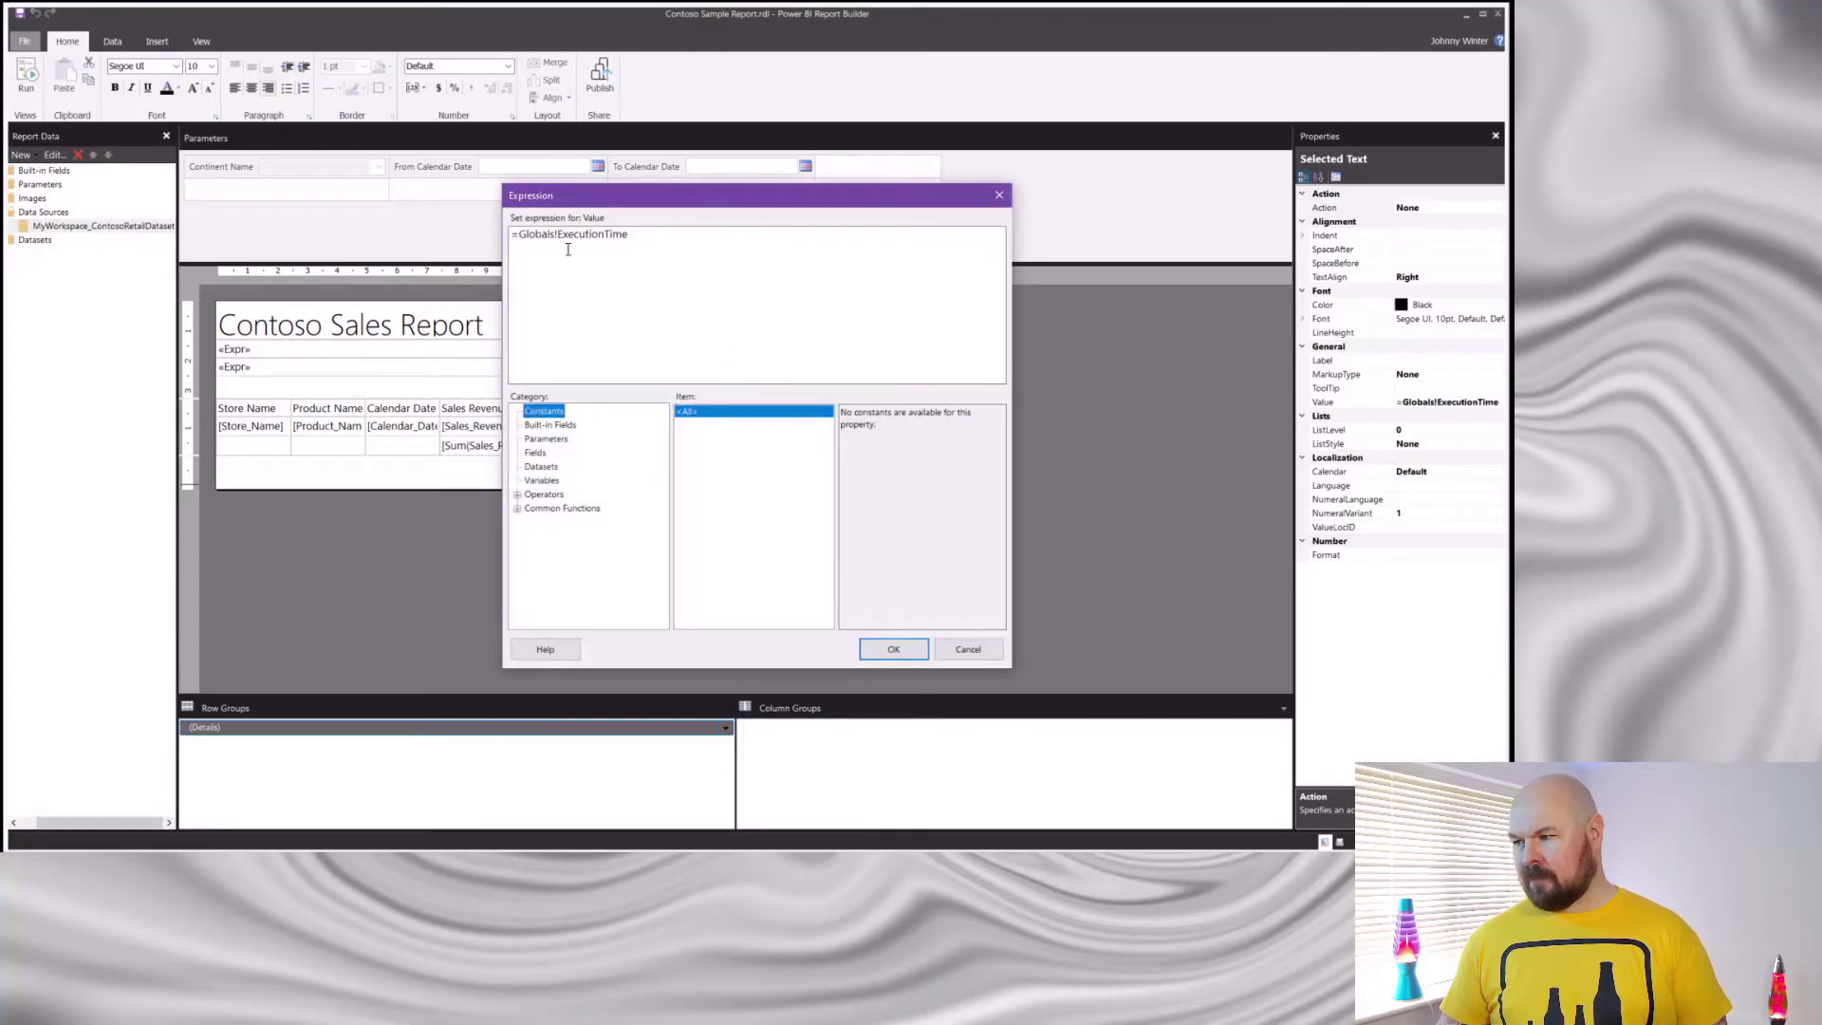
pyautogui.click(518, 264)
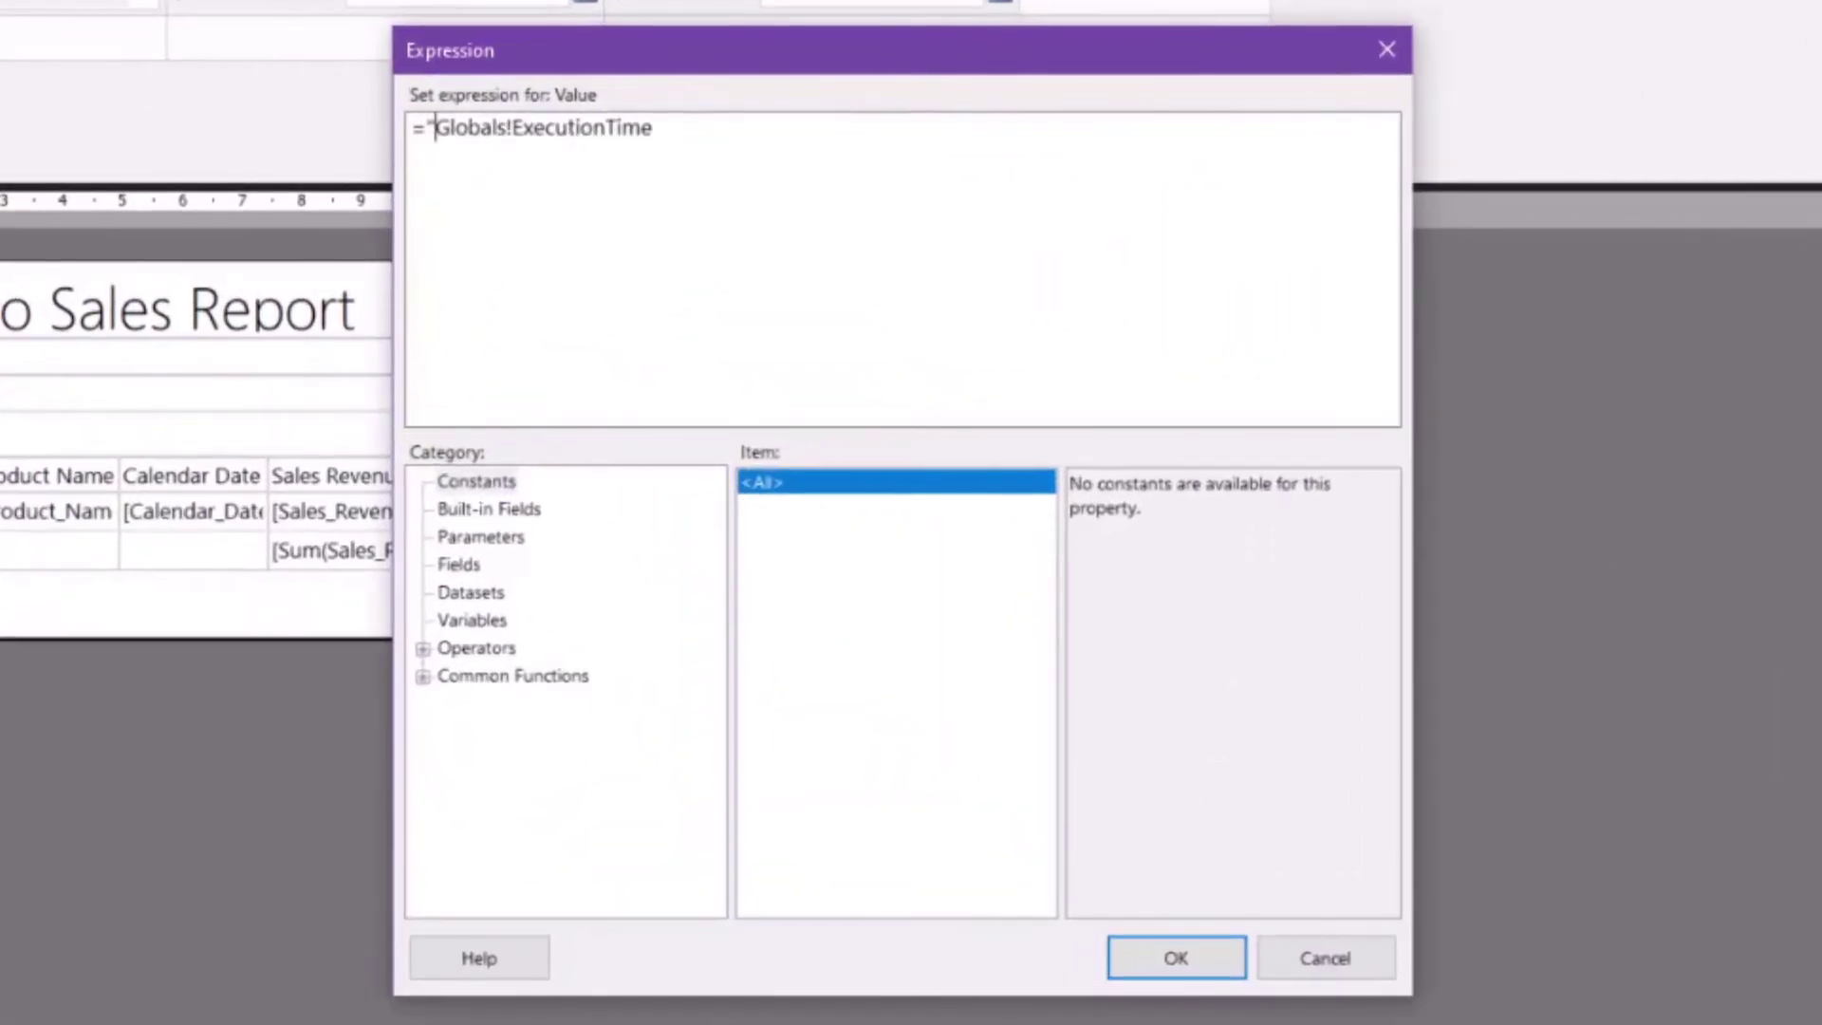
pyautogui.write('"Report run at')
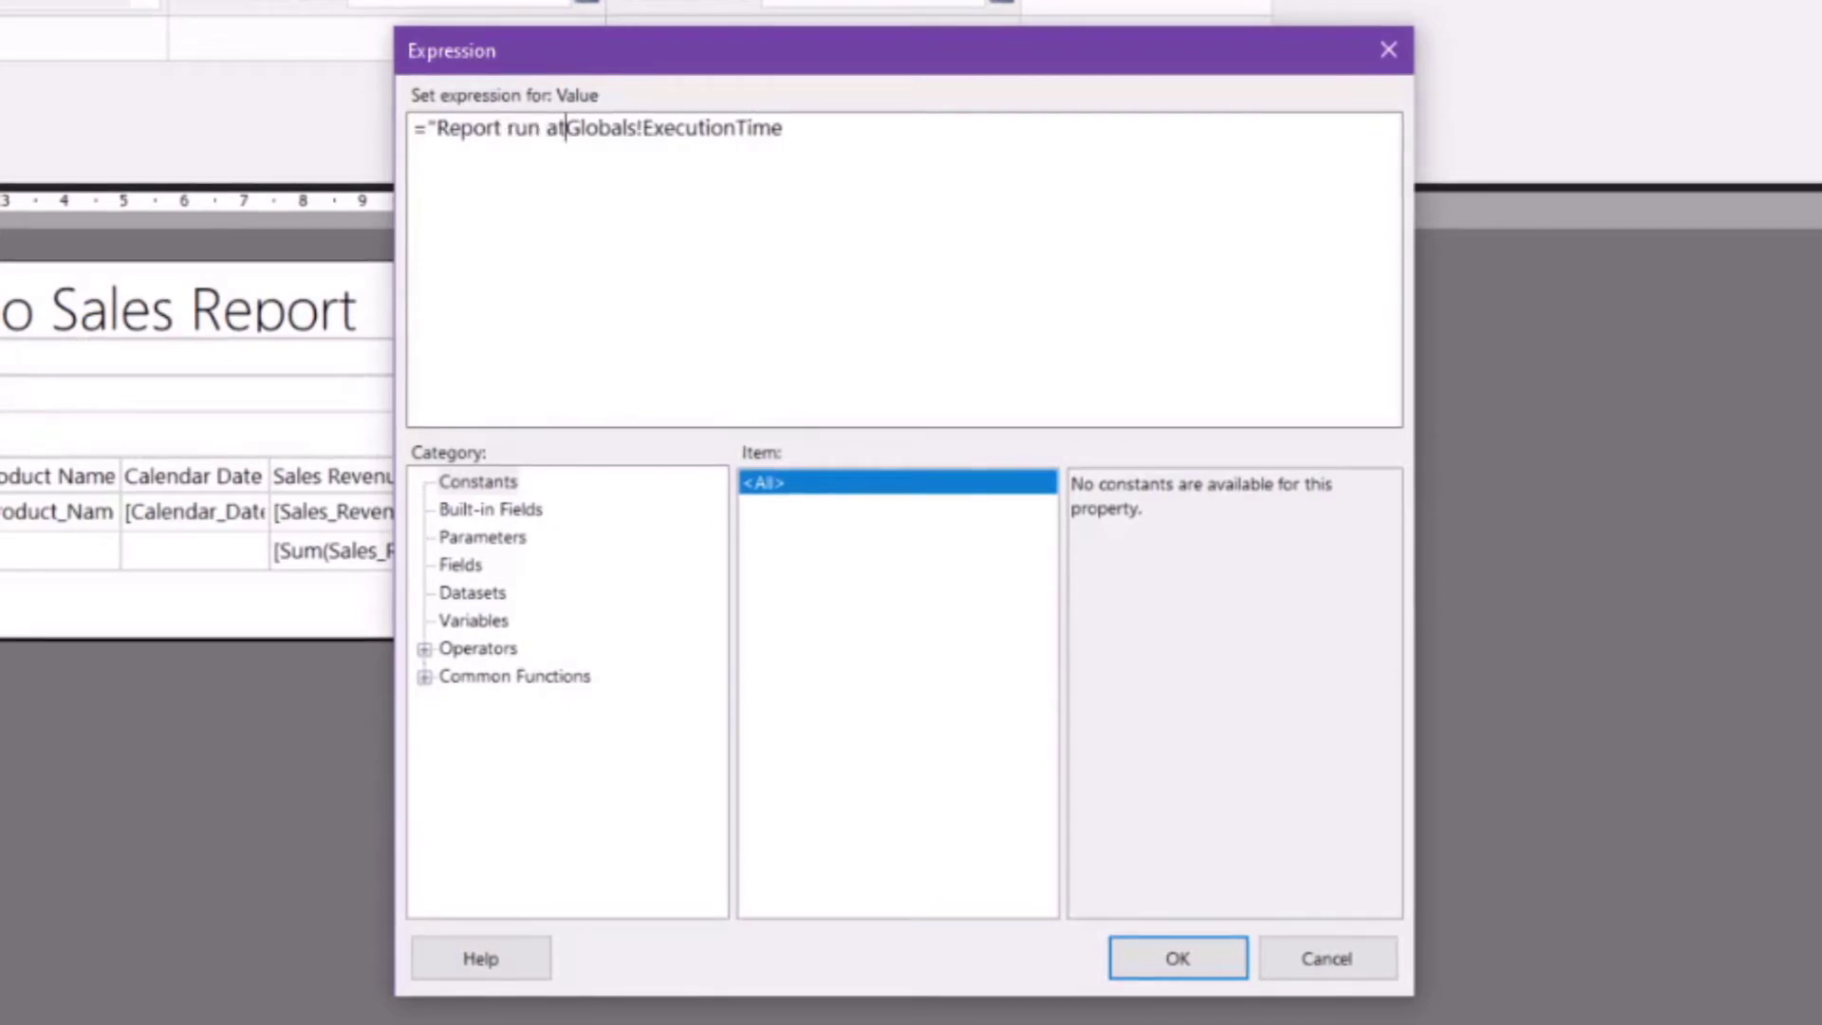
pyautogui.write(' " & ')
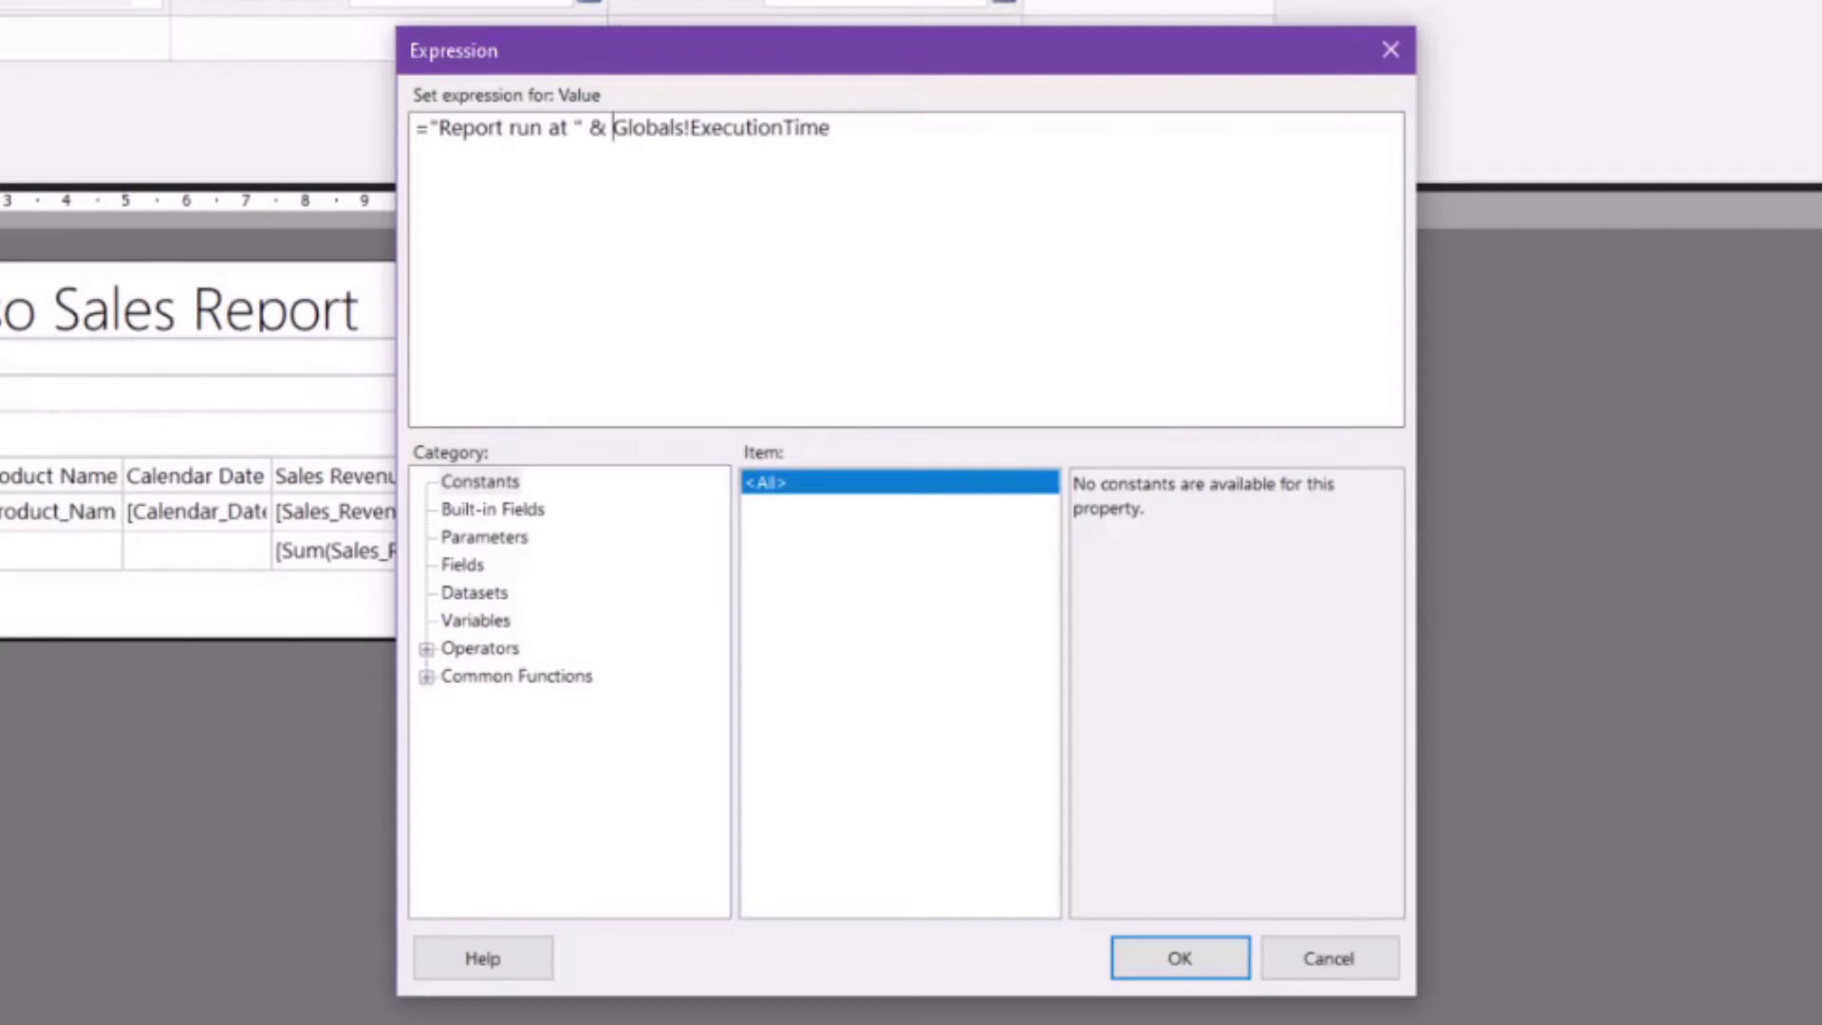
# Wrap Globals!ExecutionTime in Format with the pattern "yyyy-MM-dd HH:mm" and apply the footer expression.
pyautogui.write('Forma')
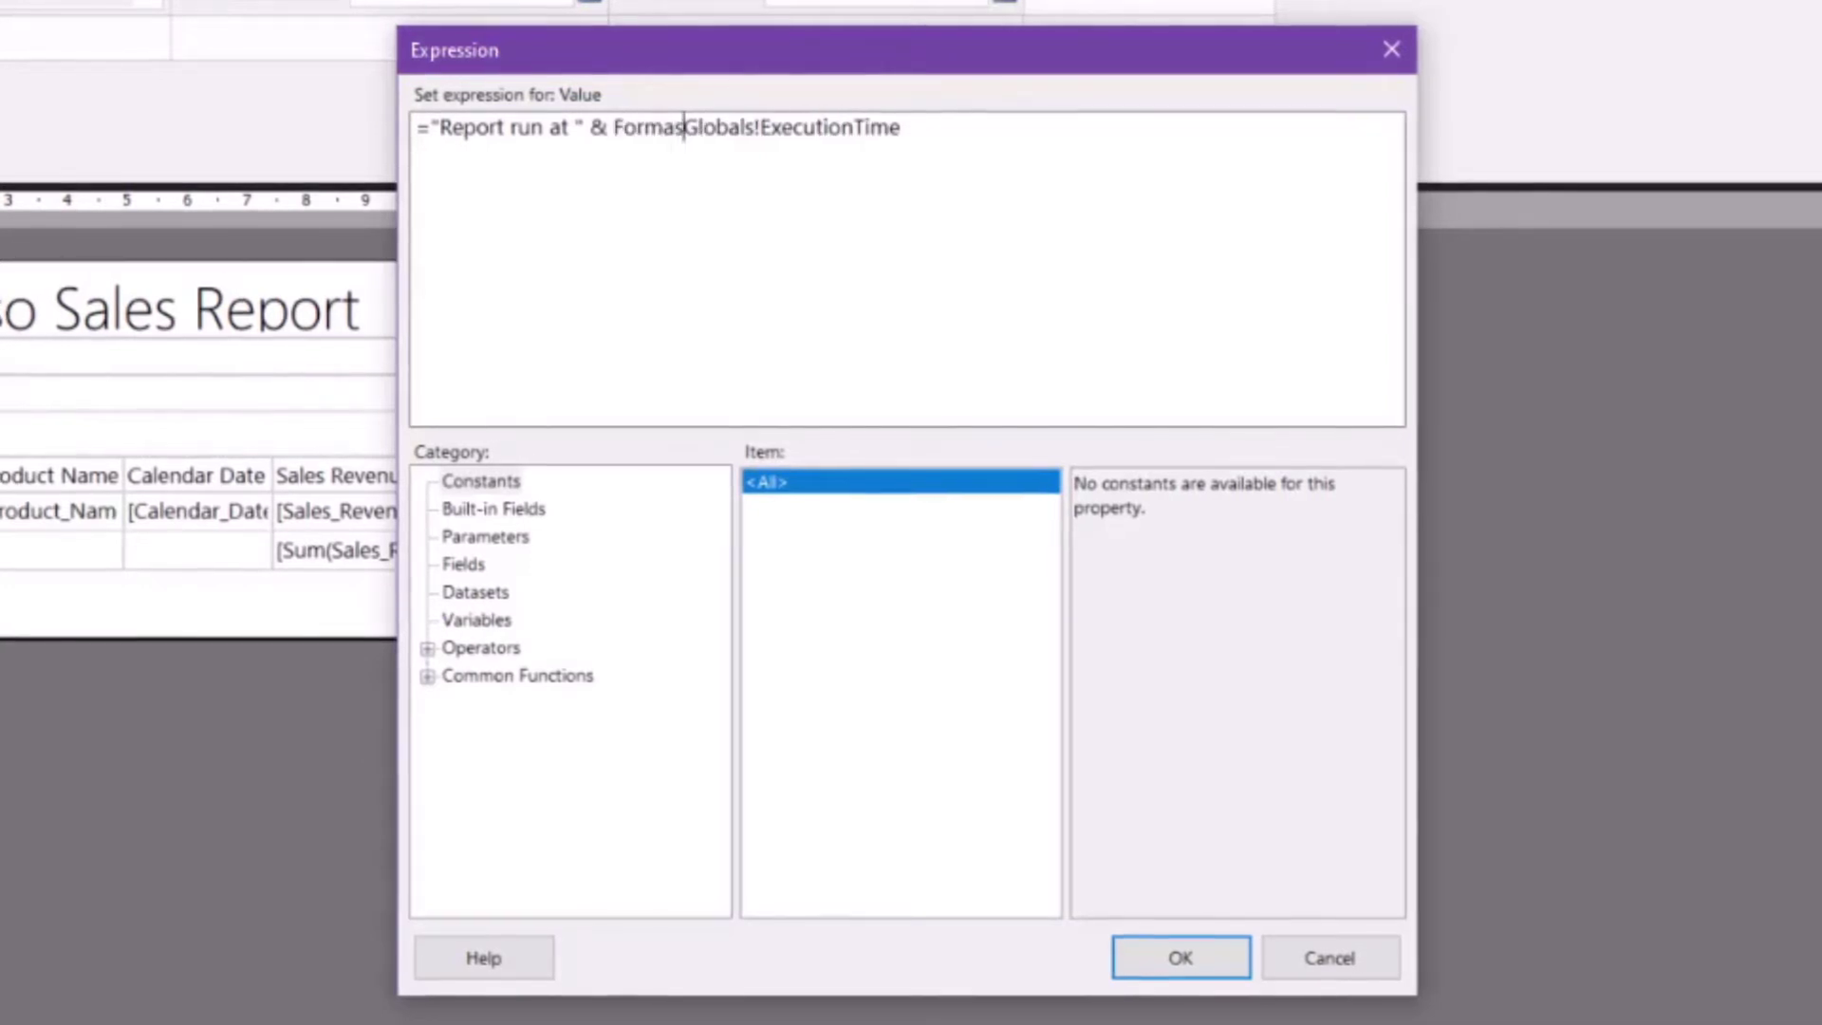
pyautogui.write('t(')
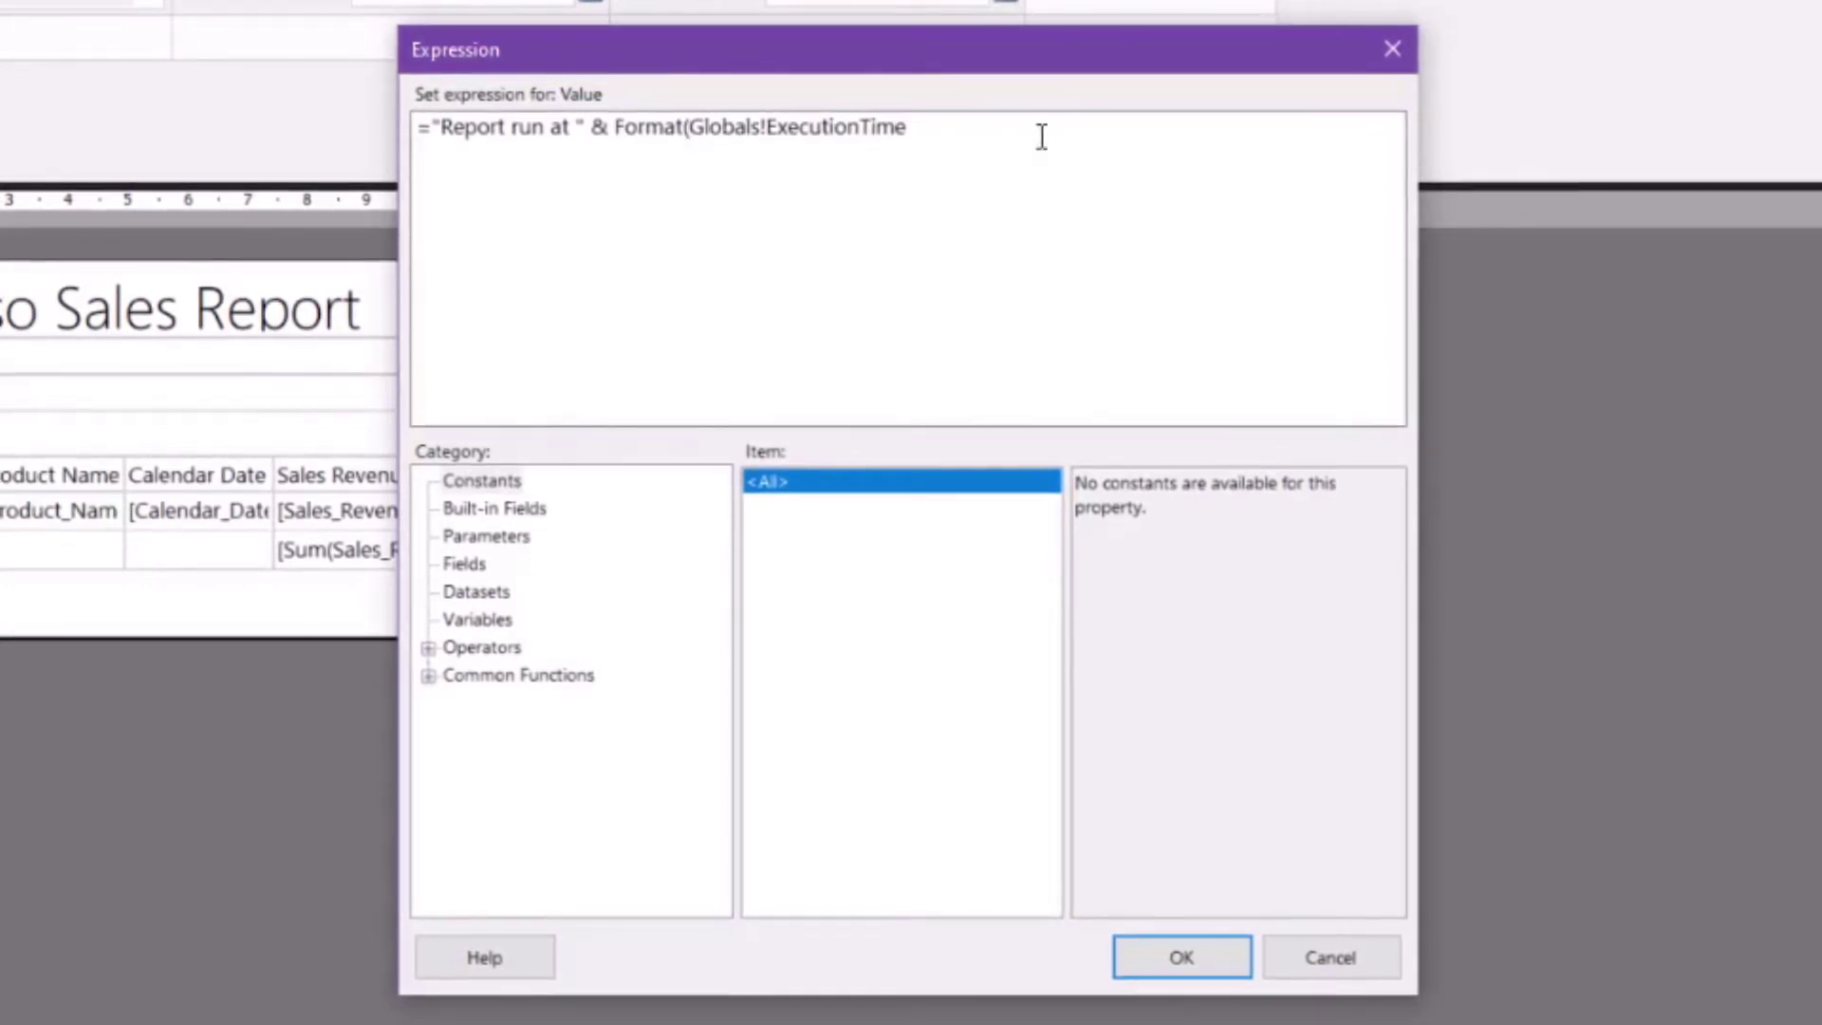
pyautogui.click(1040, 136)
pyautogui.write(', "yyyy-MM-')
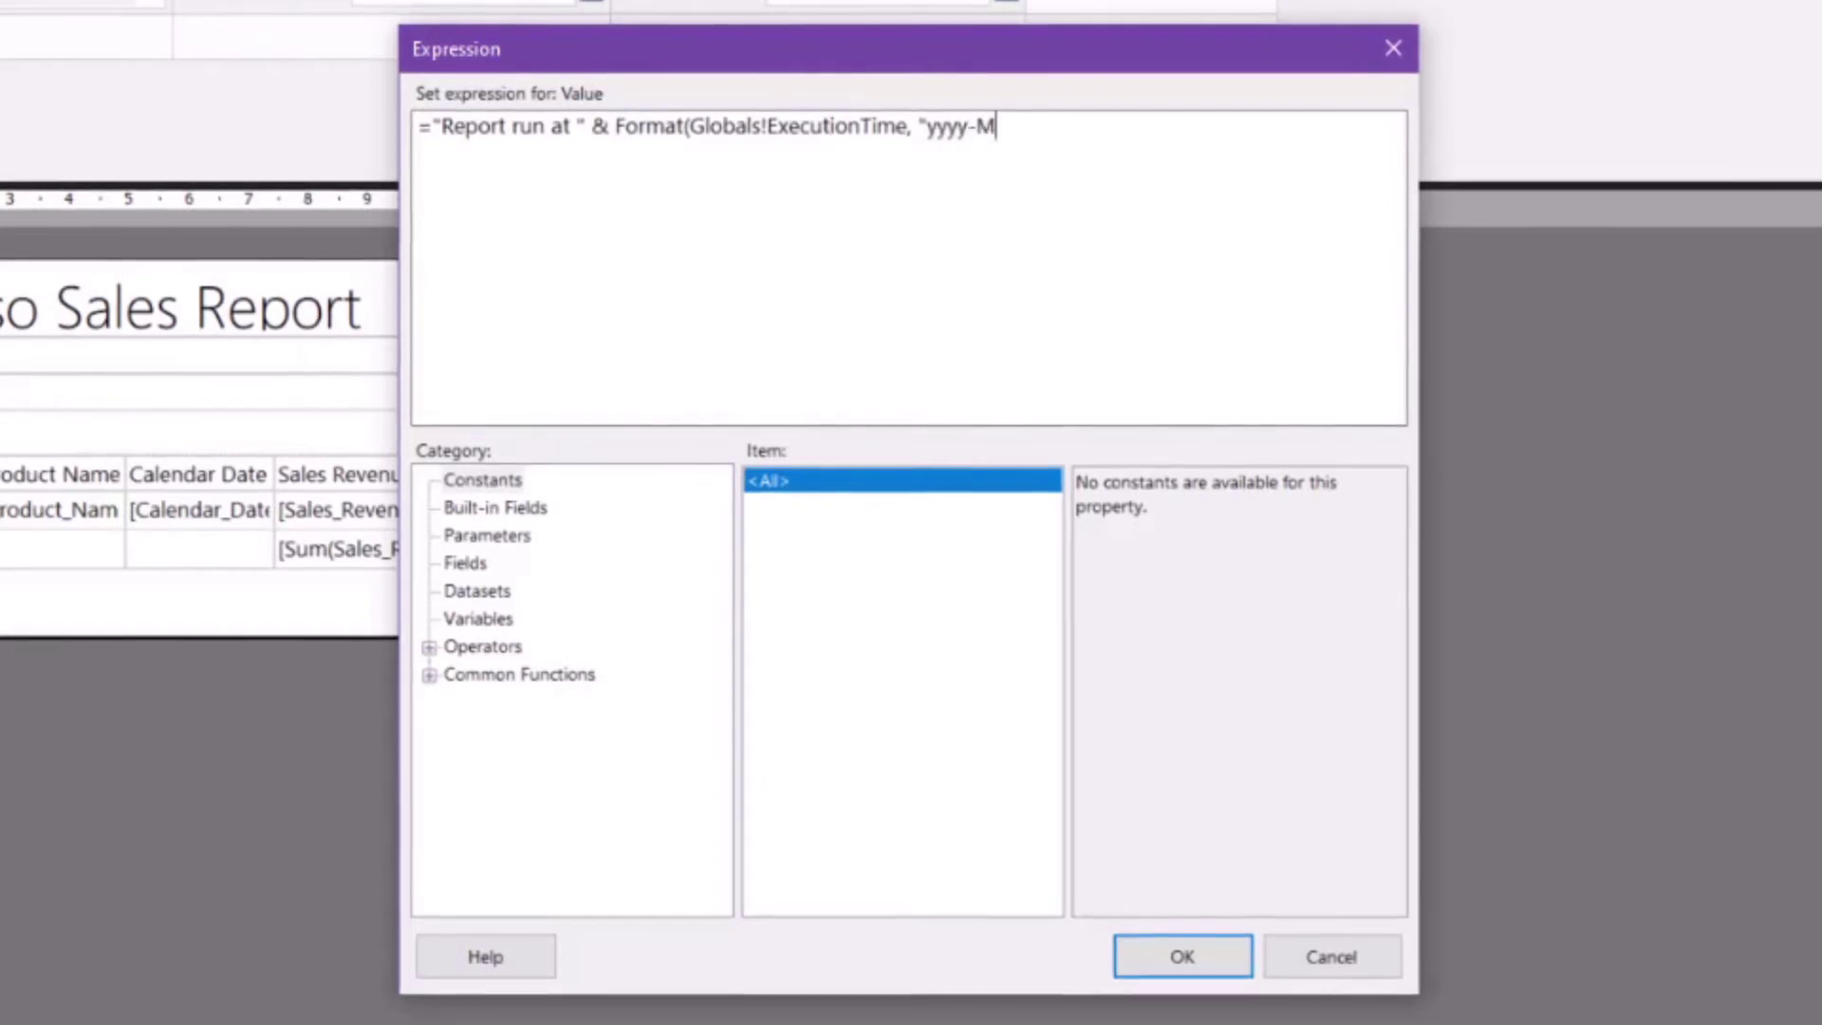
pyautogui.write('dd HH:mm')
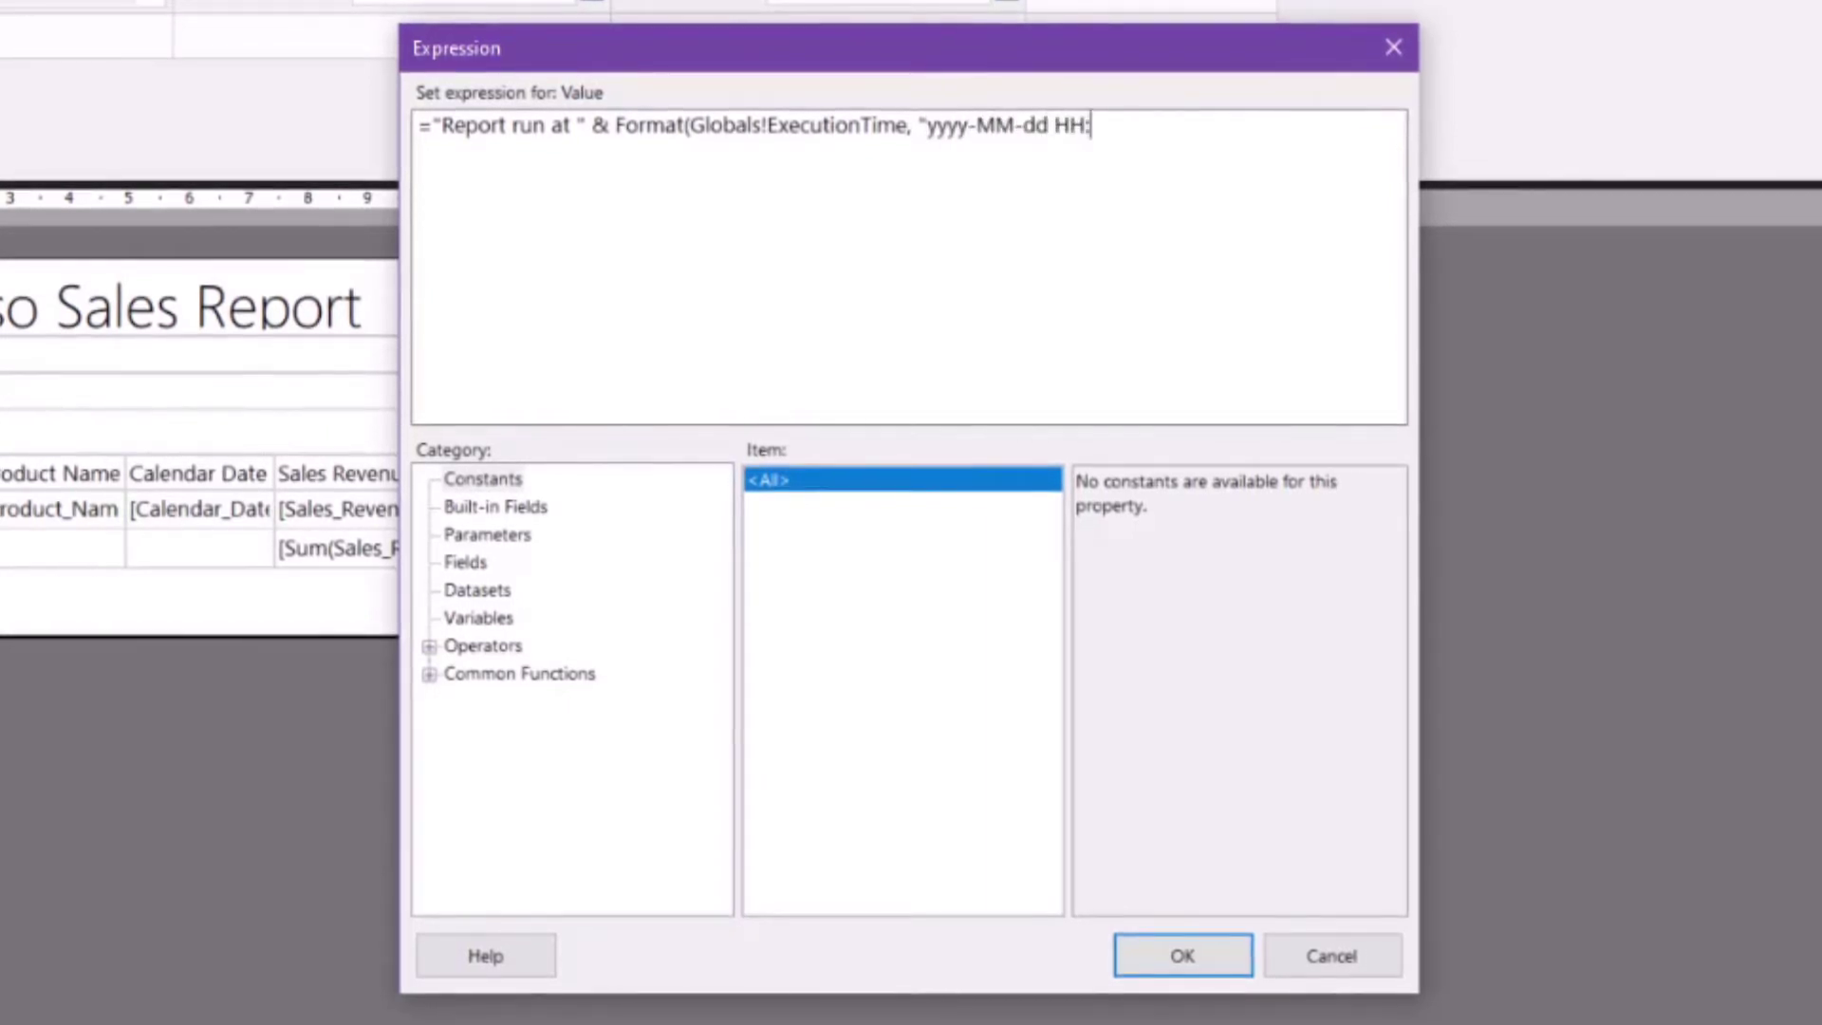
pyautogui.write('")')
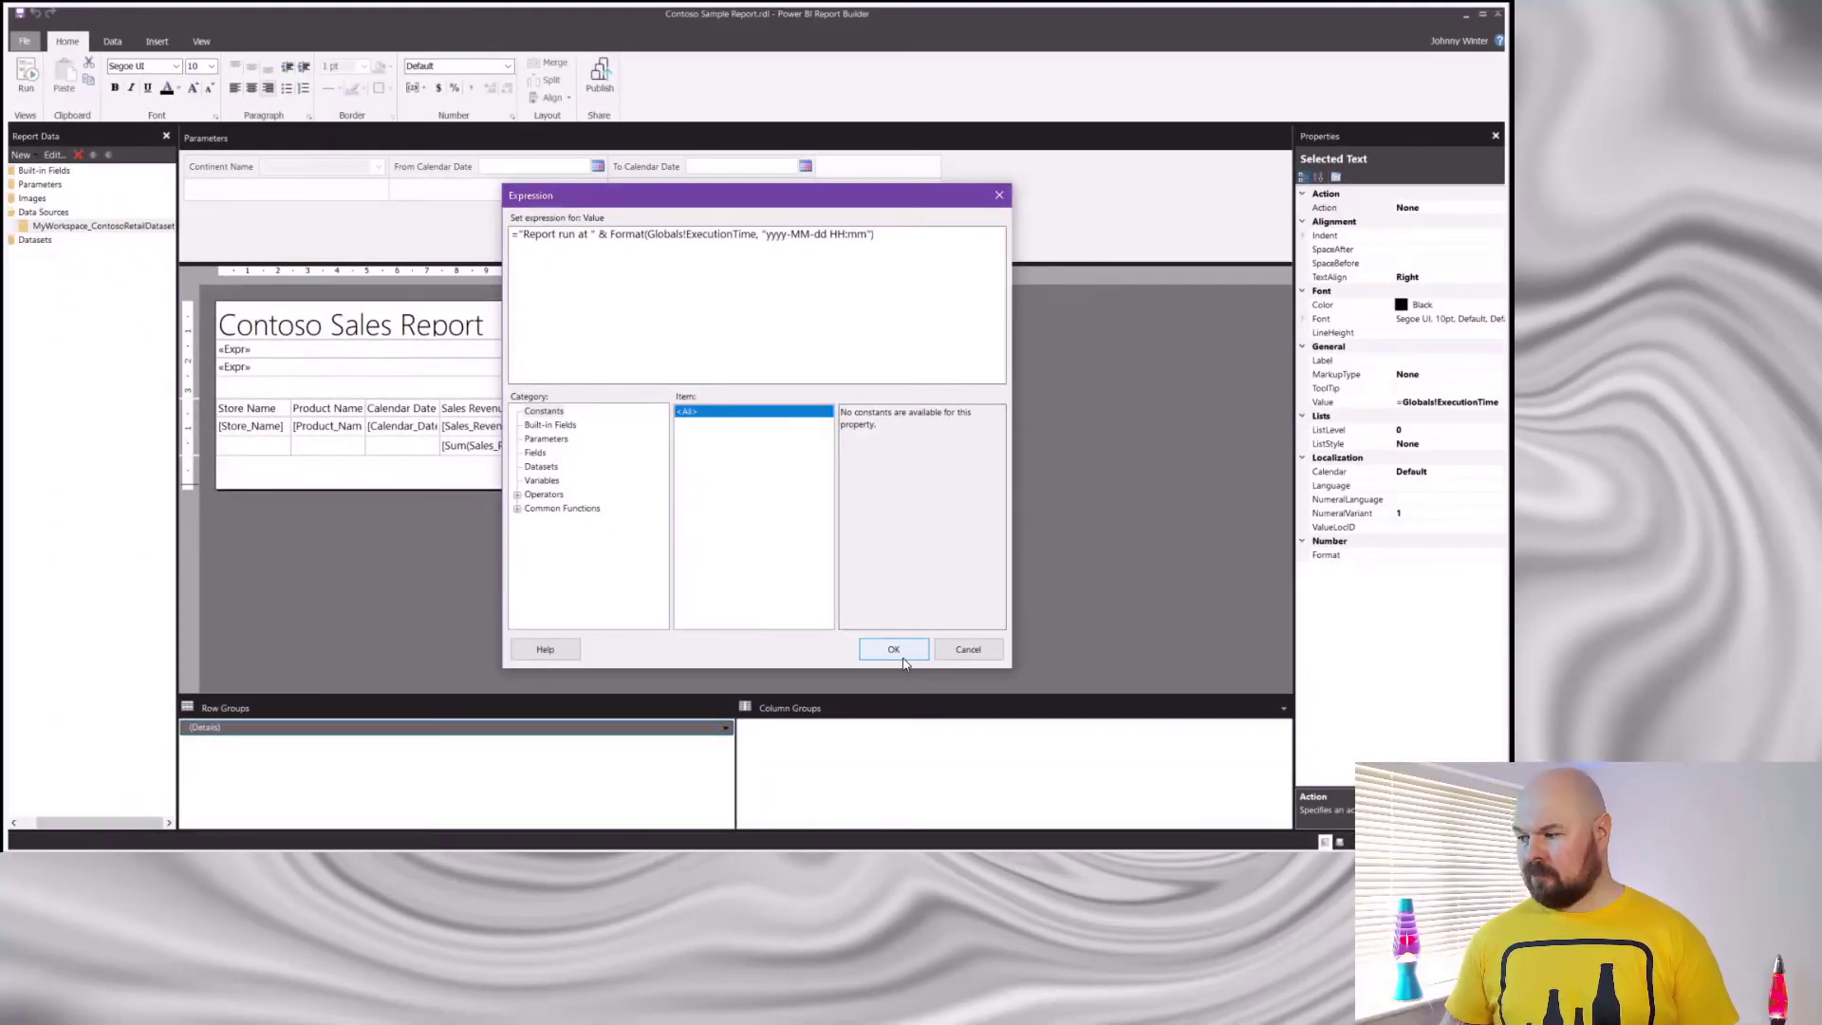
pyautogui.click(901, 654)
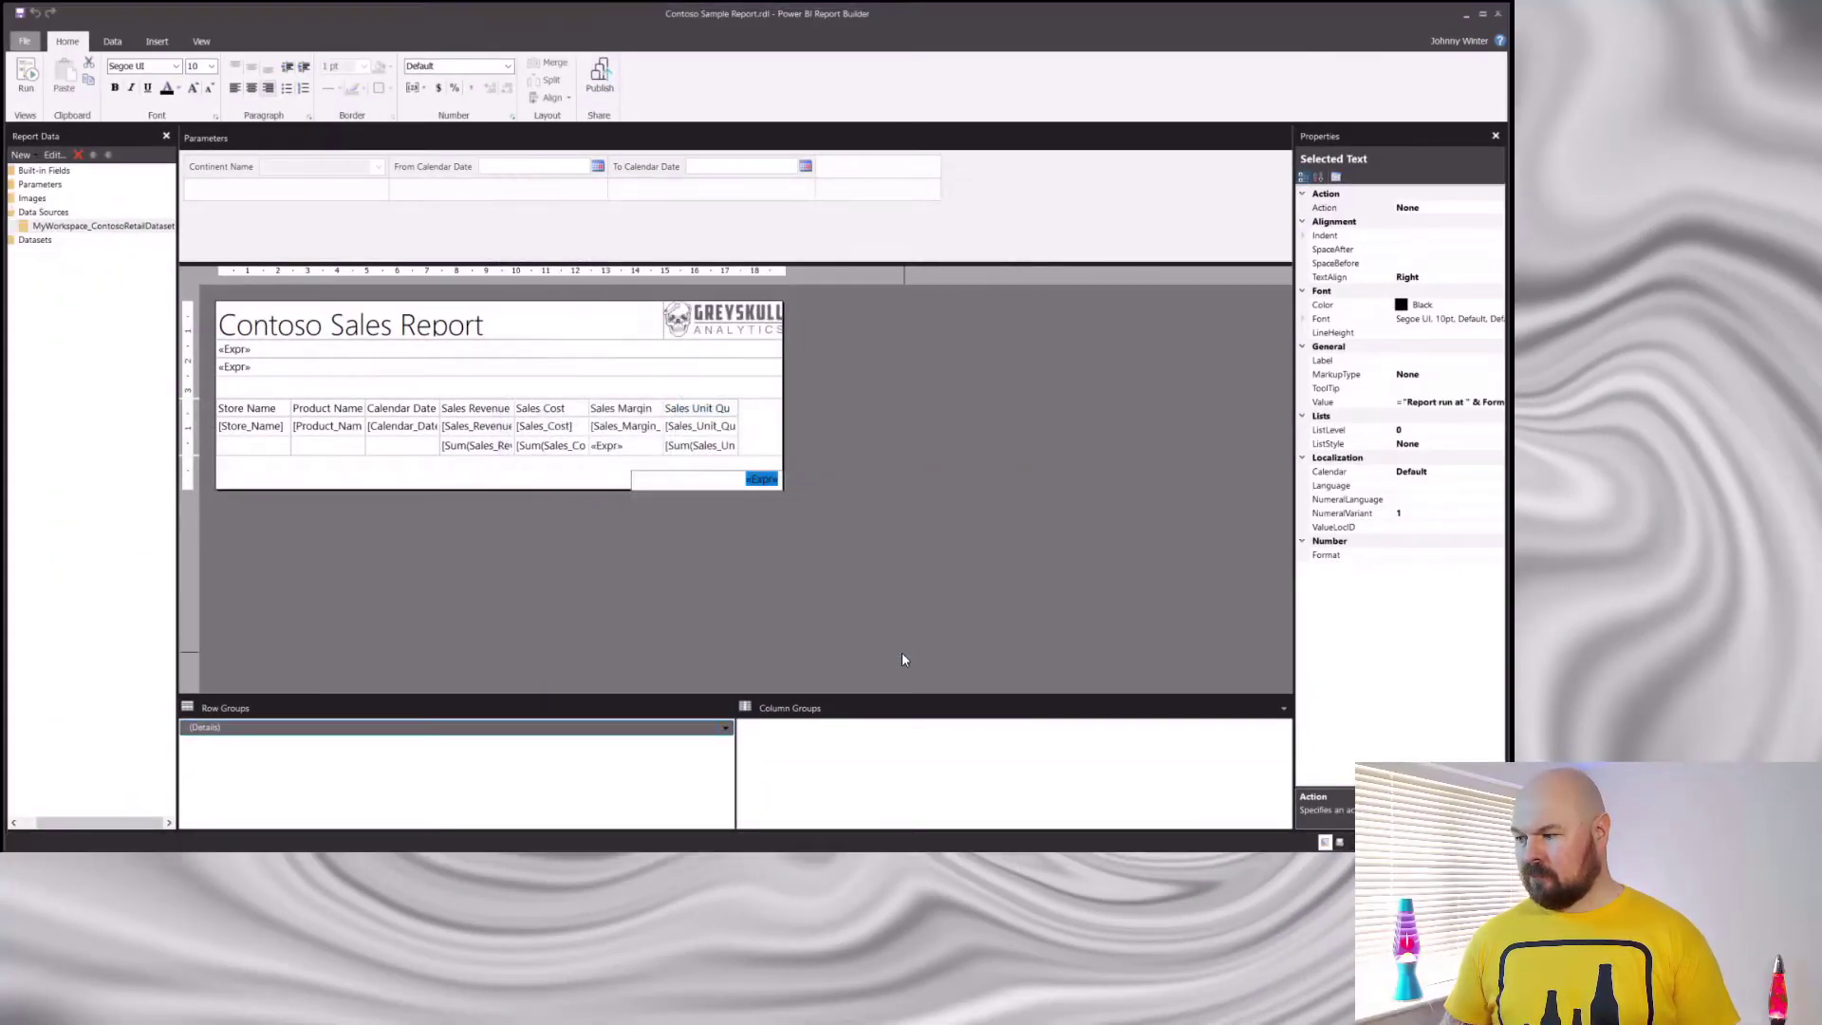
# Widen the execution time text box in the footer by extending its left edge to about the 10 cm ruler mark.
pyautogui.press('Escape')
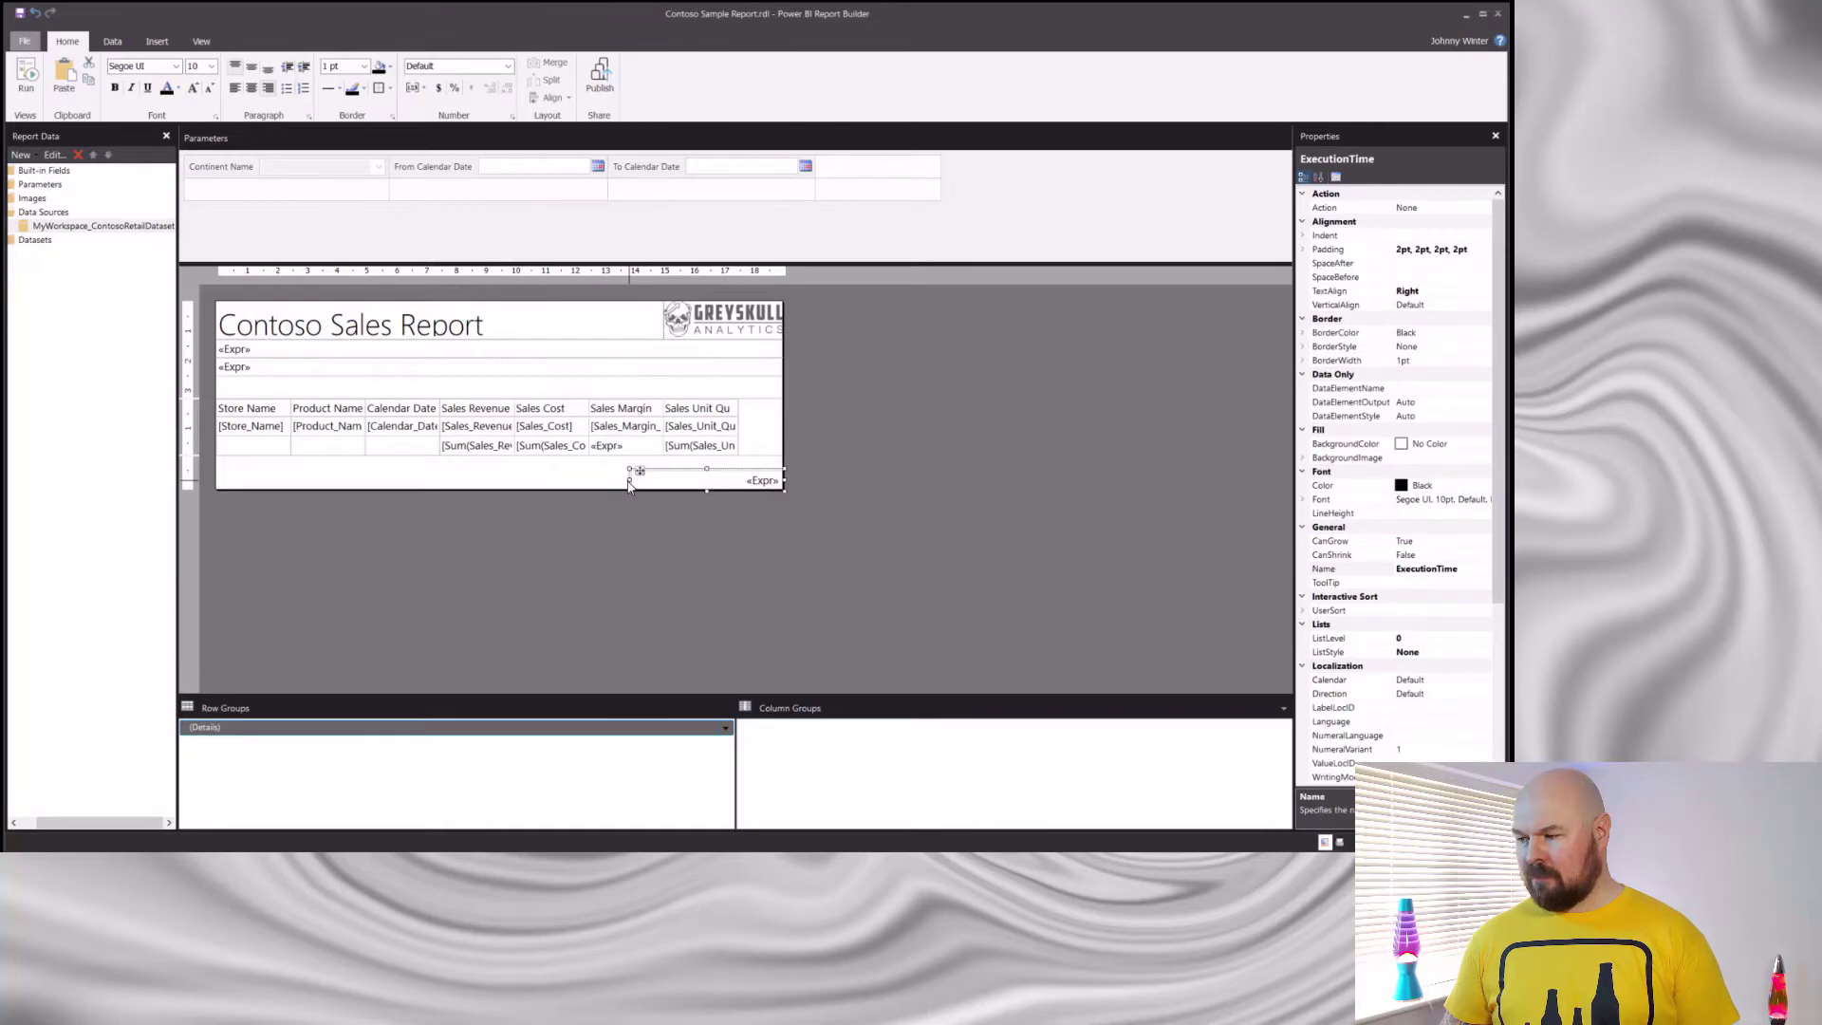
pyautogui.moveTo(629, 478); pyautogui.dragTo(517, 470)
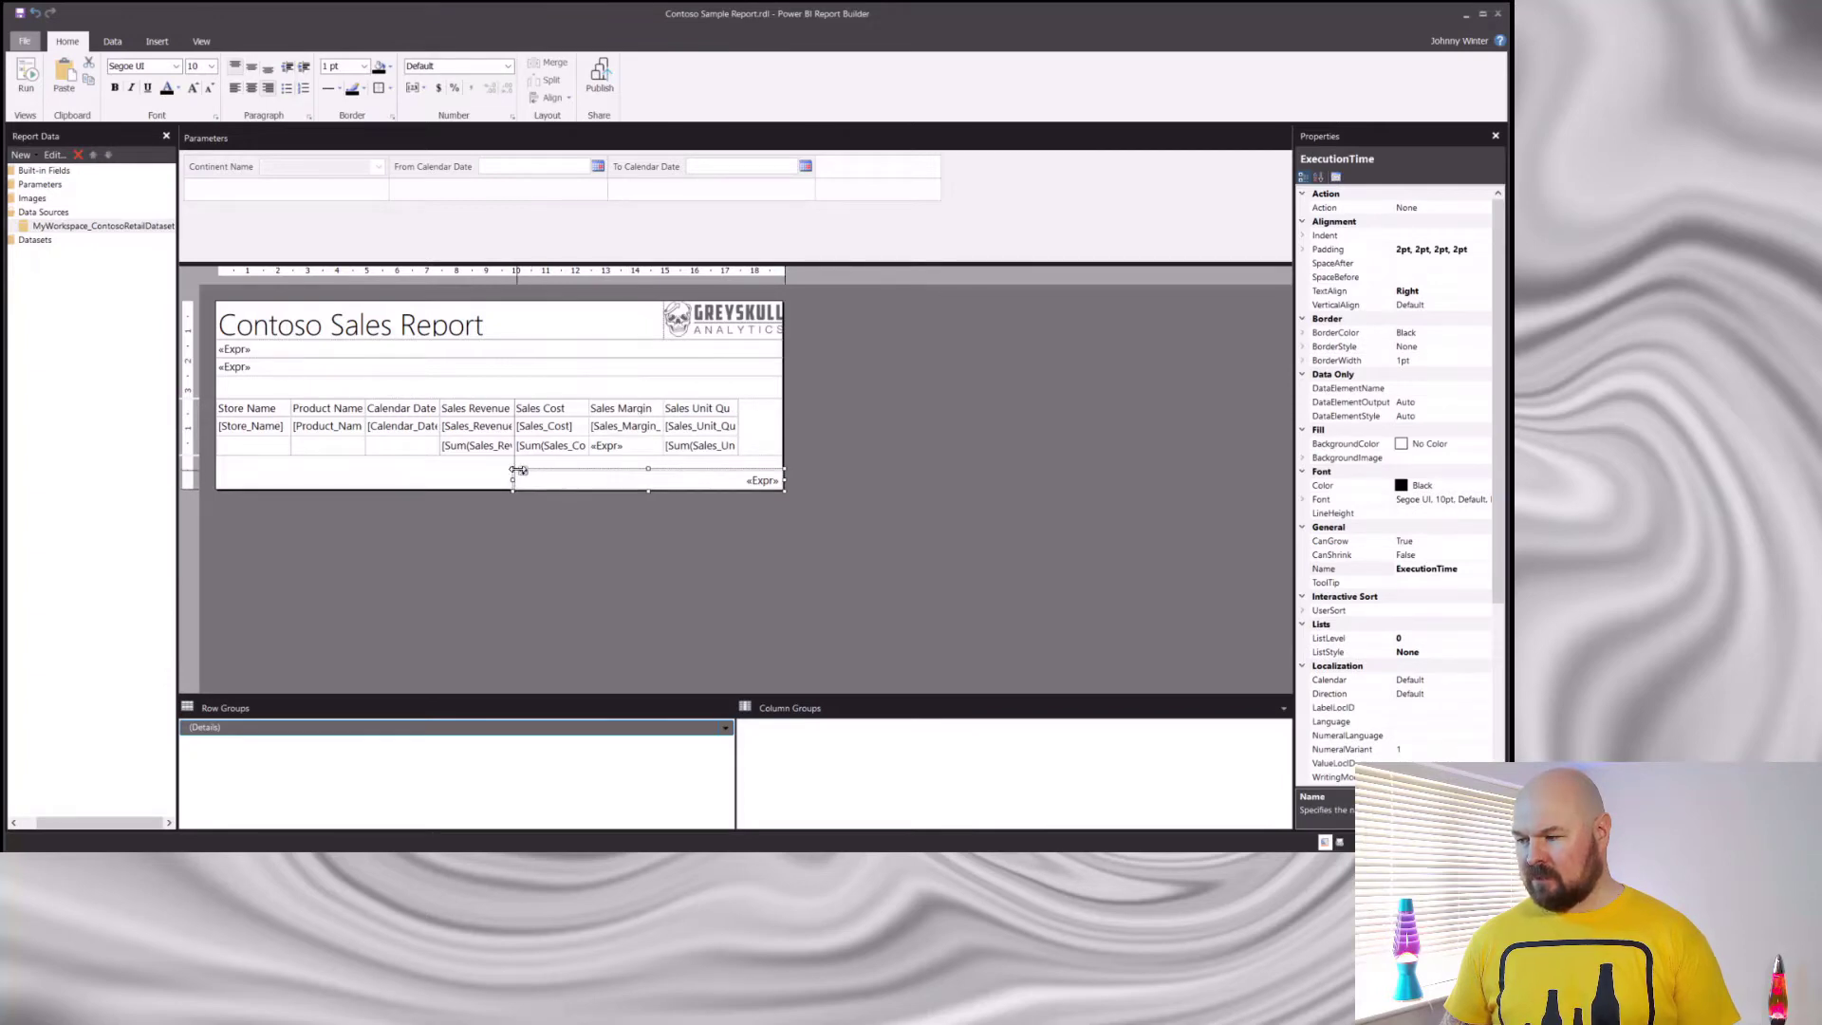
pyautogui.click(531, 542)
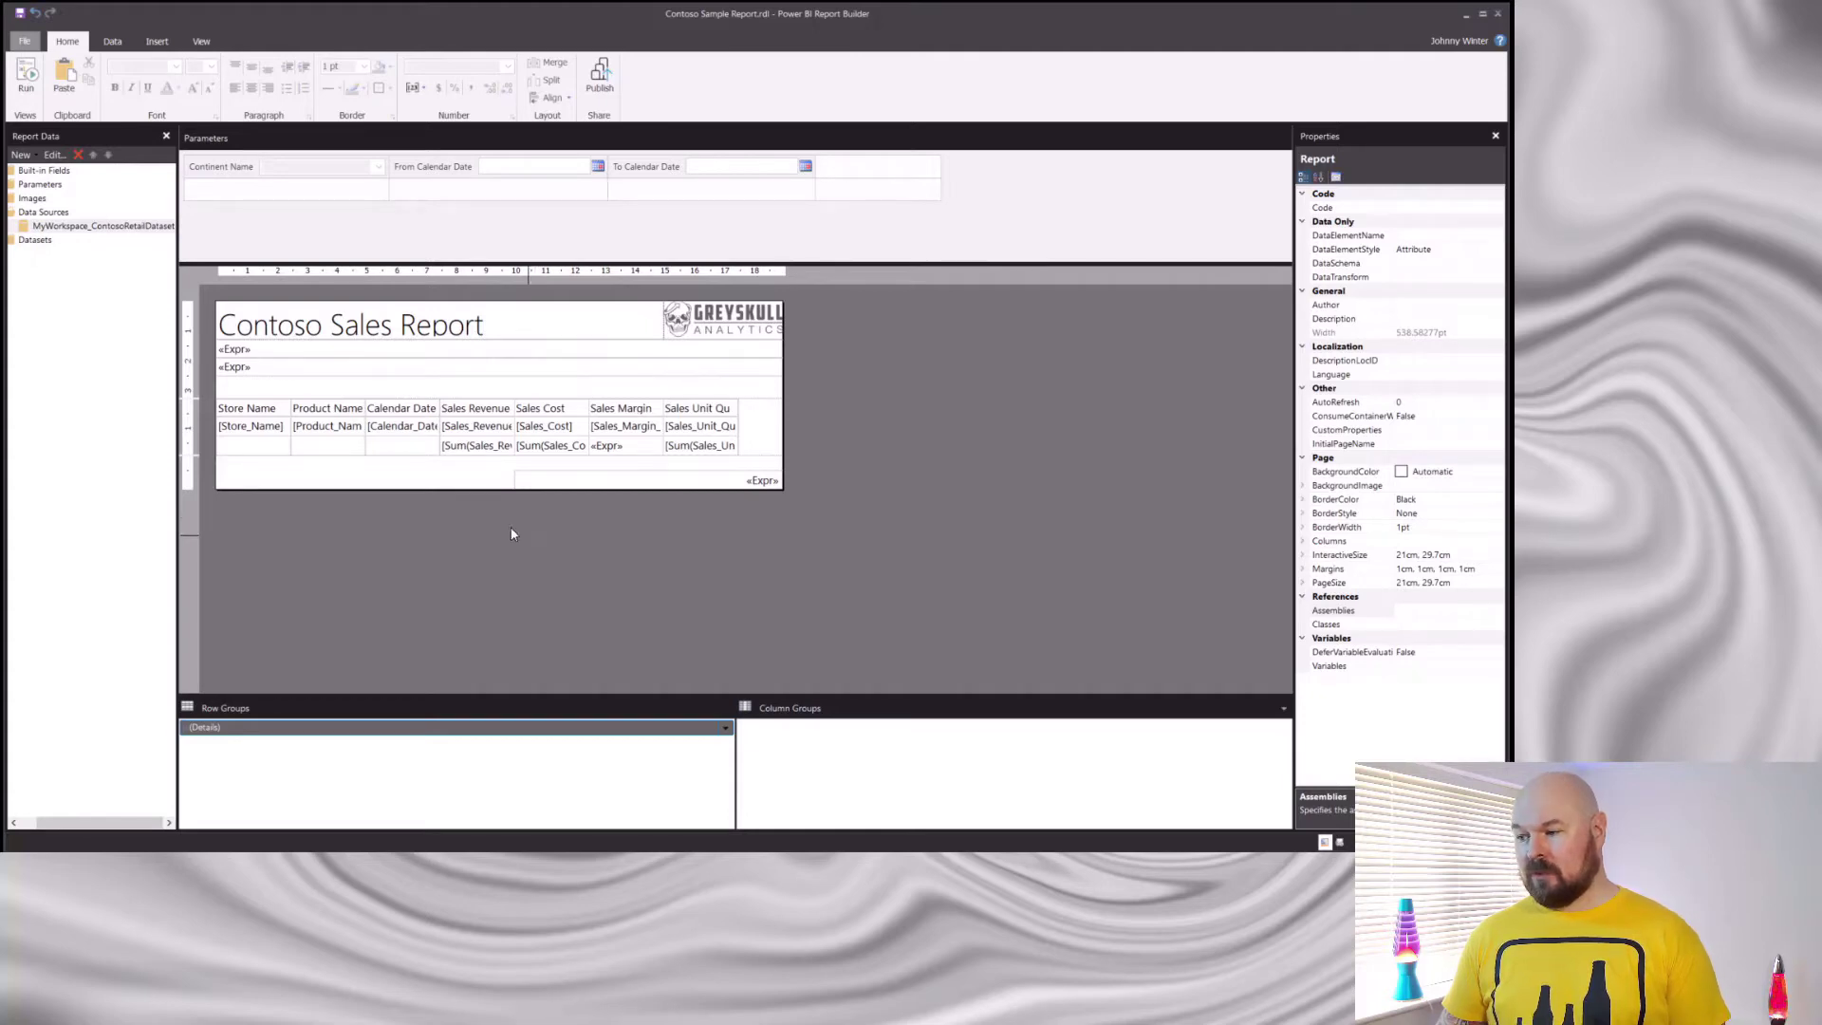
# Insert a text box in the page footer and size it to fill the space left of the execution time, about 10 cm wide.
pyautogui.rightClick(414, 475)
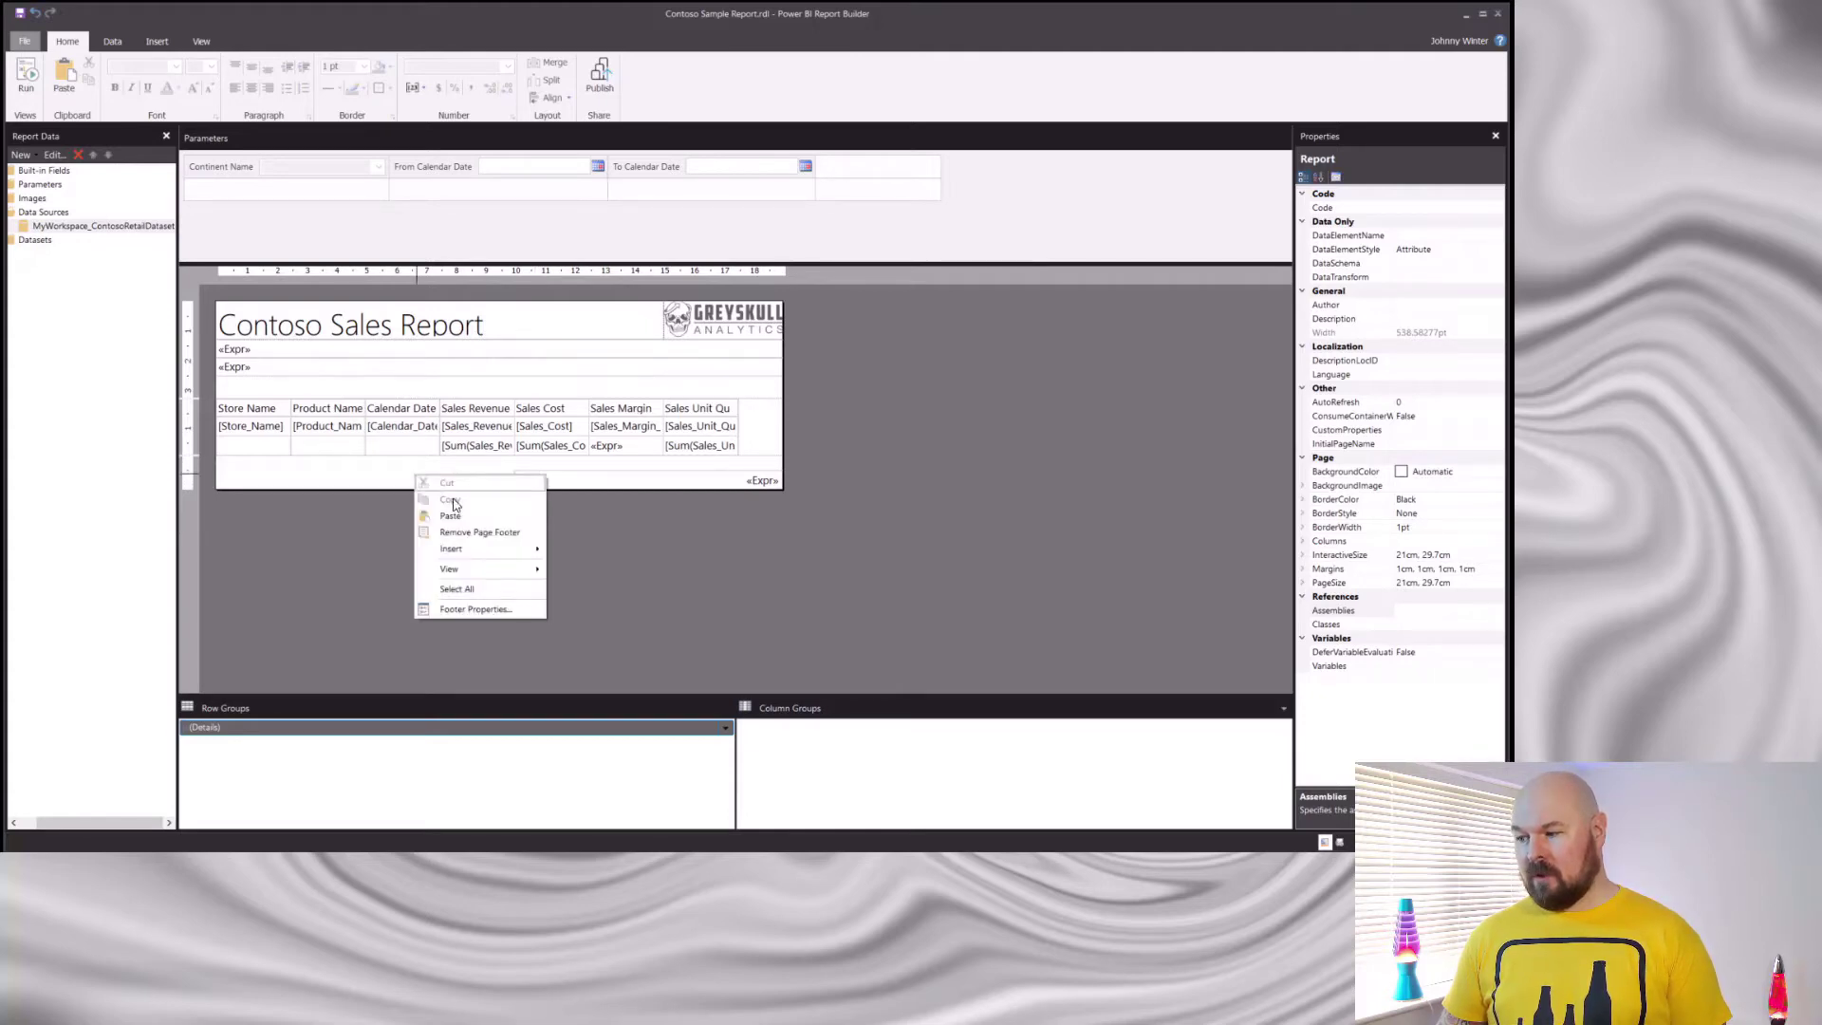
pyautogui.moveTo(491, 553)
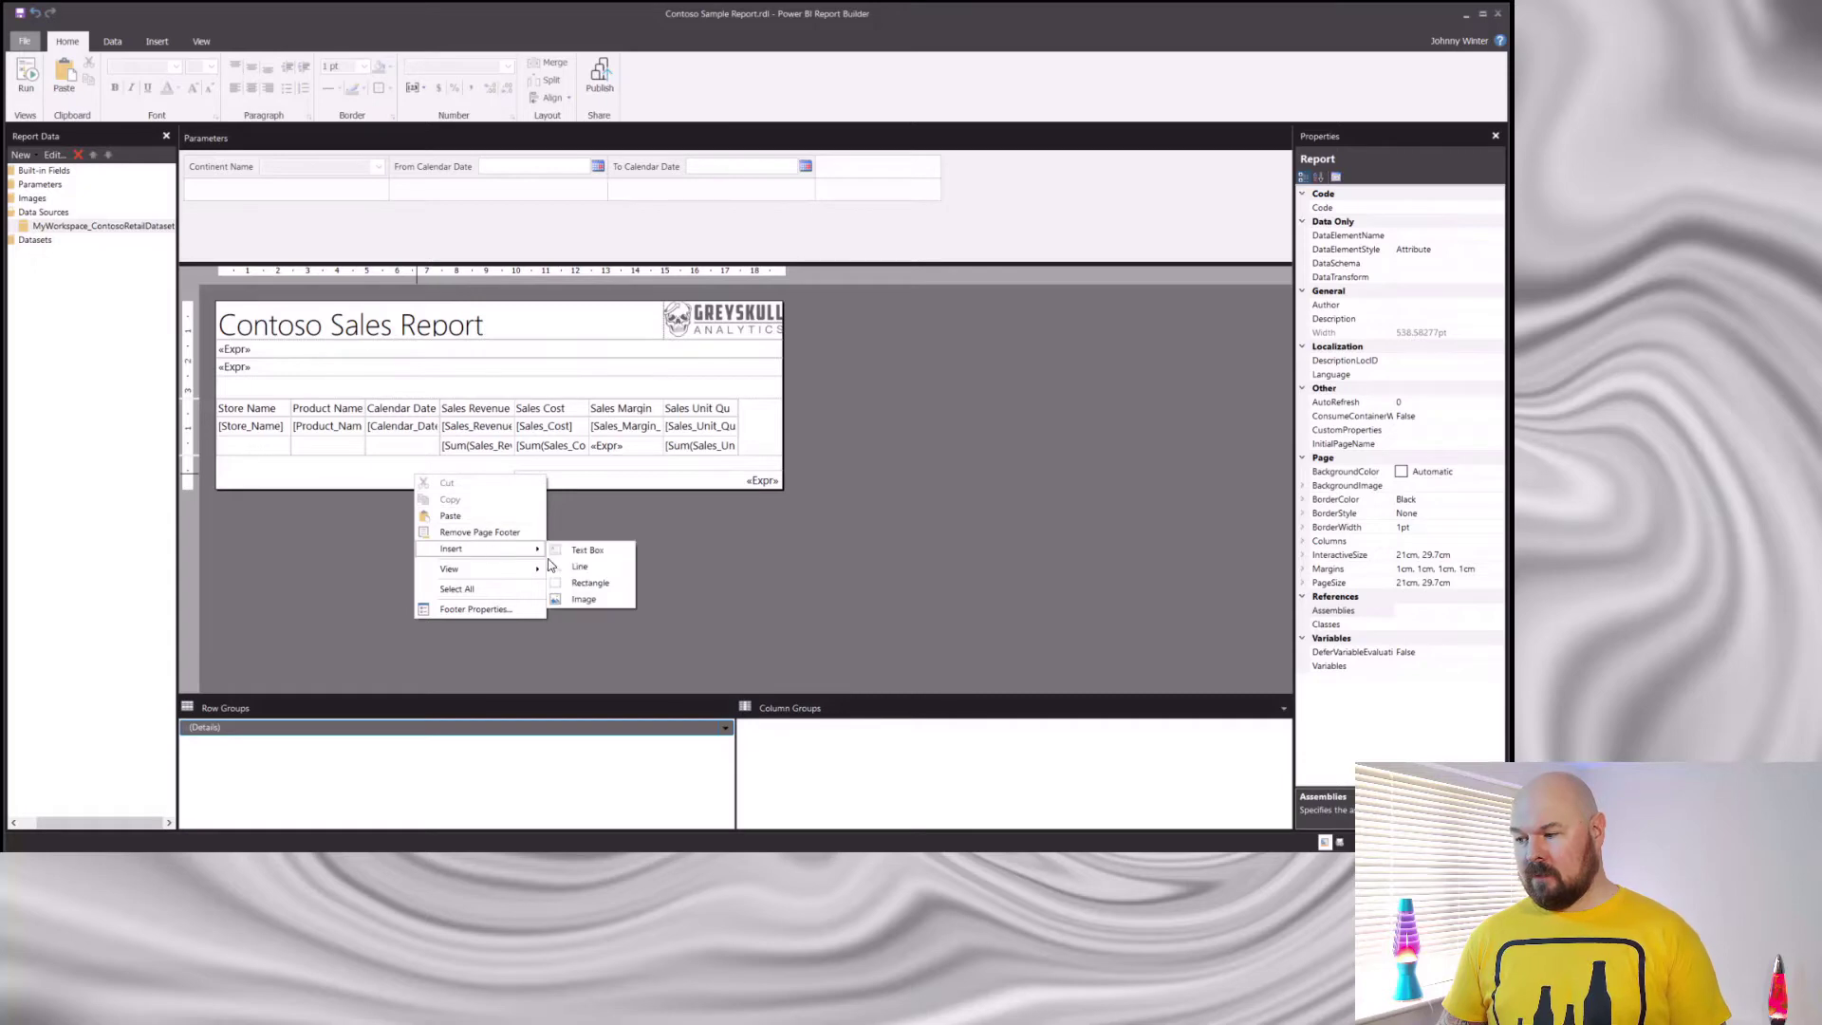
pyautogui.click(598, 554)
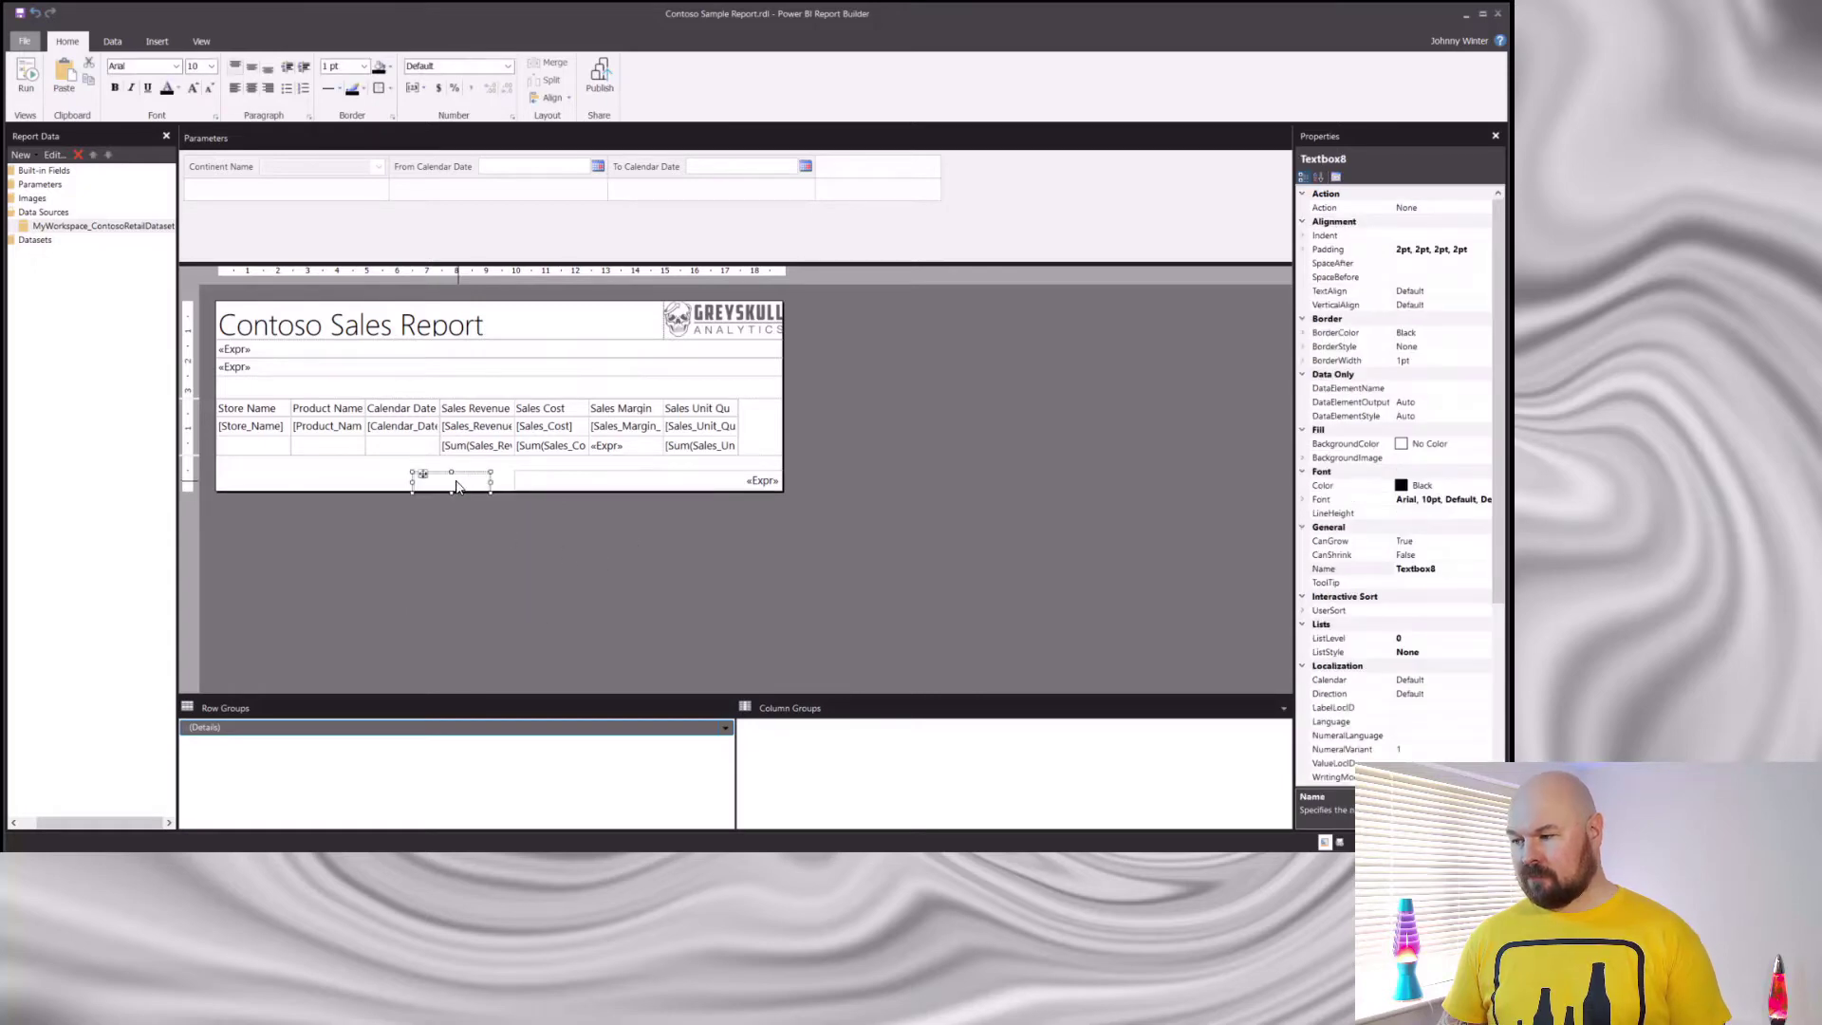
pyautogui.moveTo(423, 468); pyautogui.dragTo(514, 495)
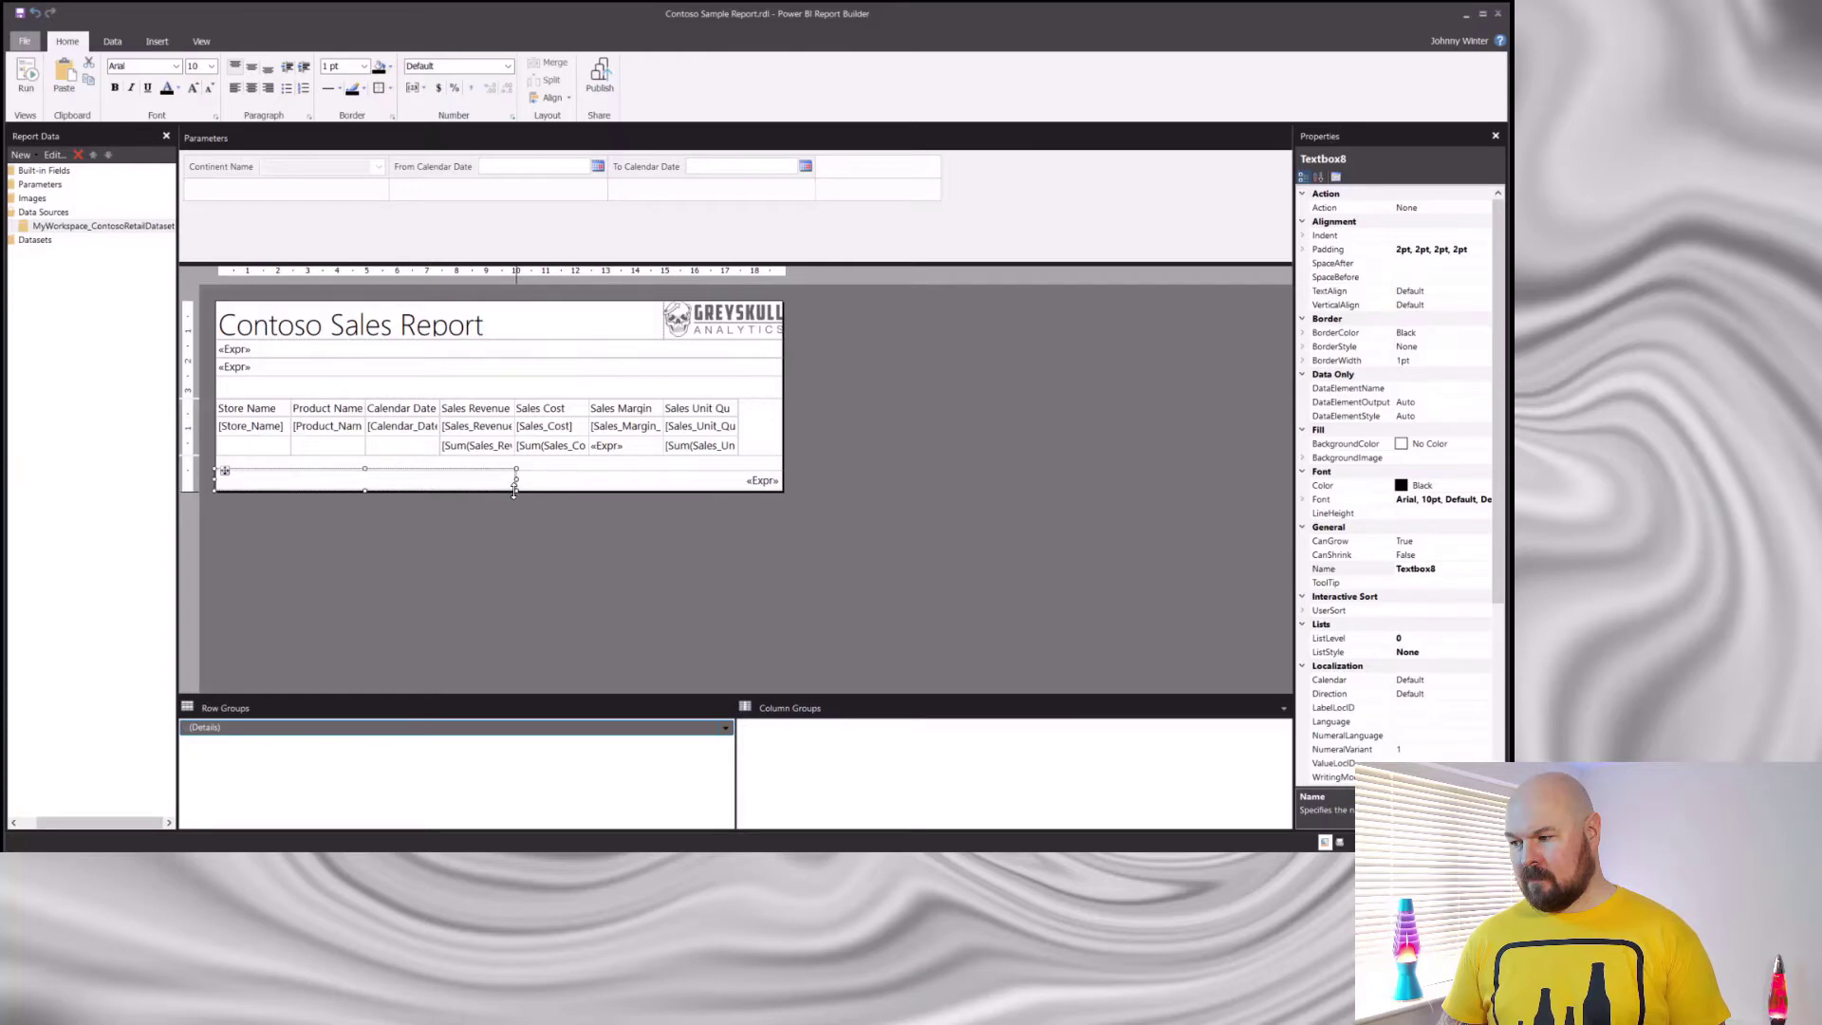
pyautogui.click(514, 497)
# Start an expression for the empty footer text box with "Page " & Globals!PageNumber.
pyautogui.rightClick(303, 485)
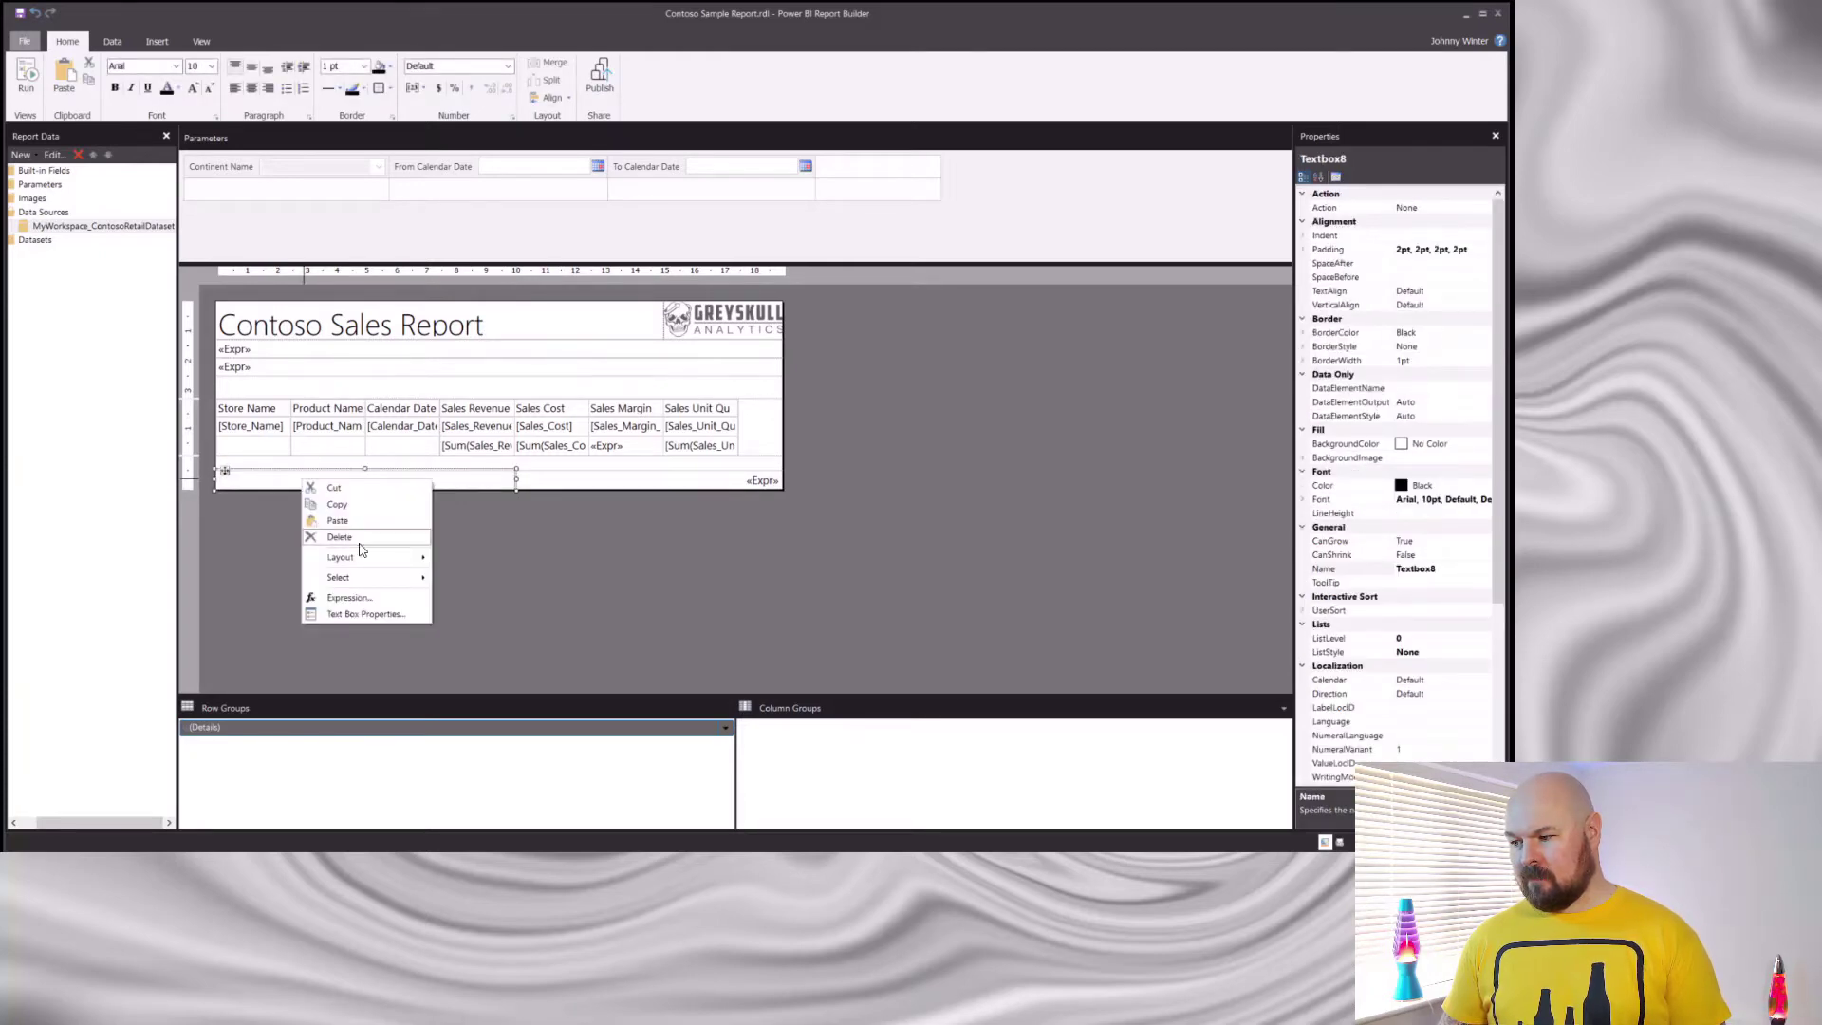
pyautogui.click(347, 598)
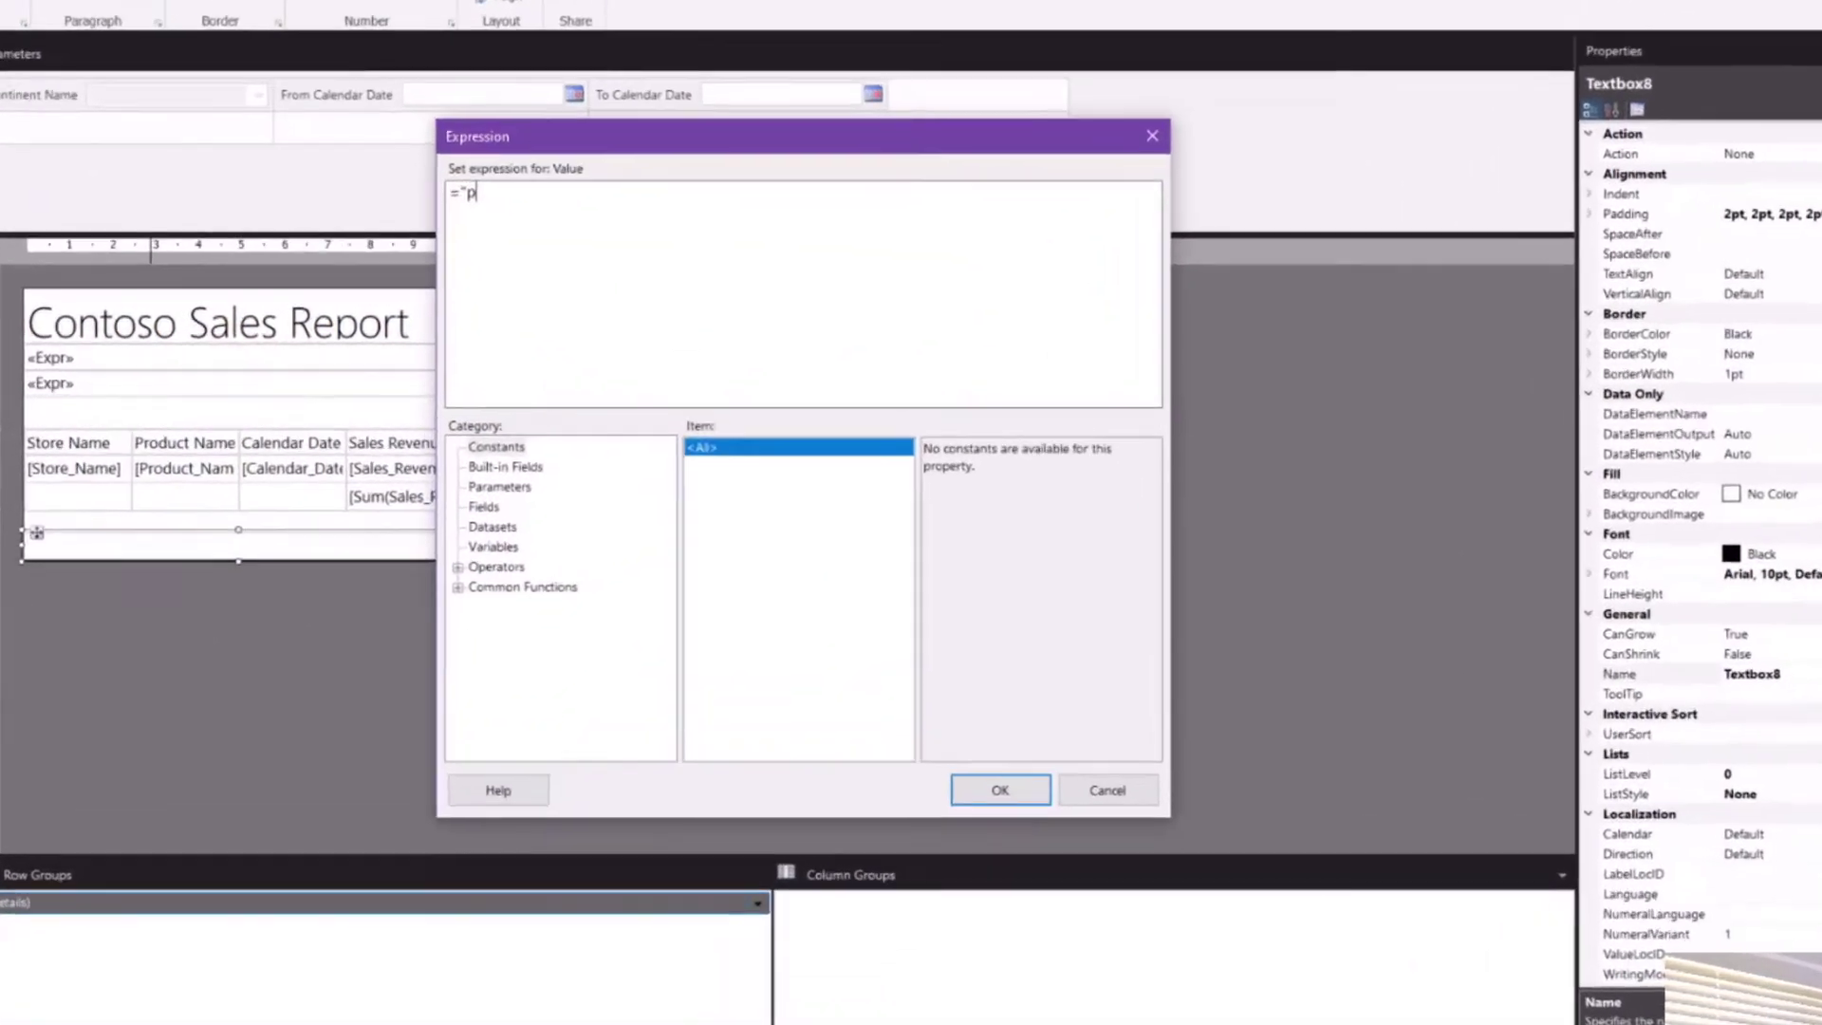
pyautogui.write('"Pa')
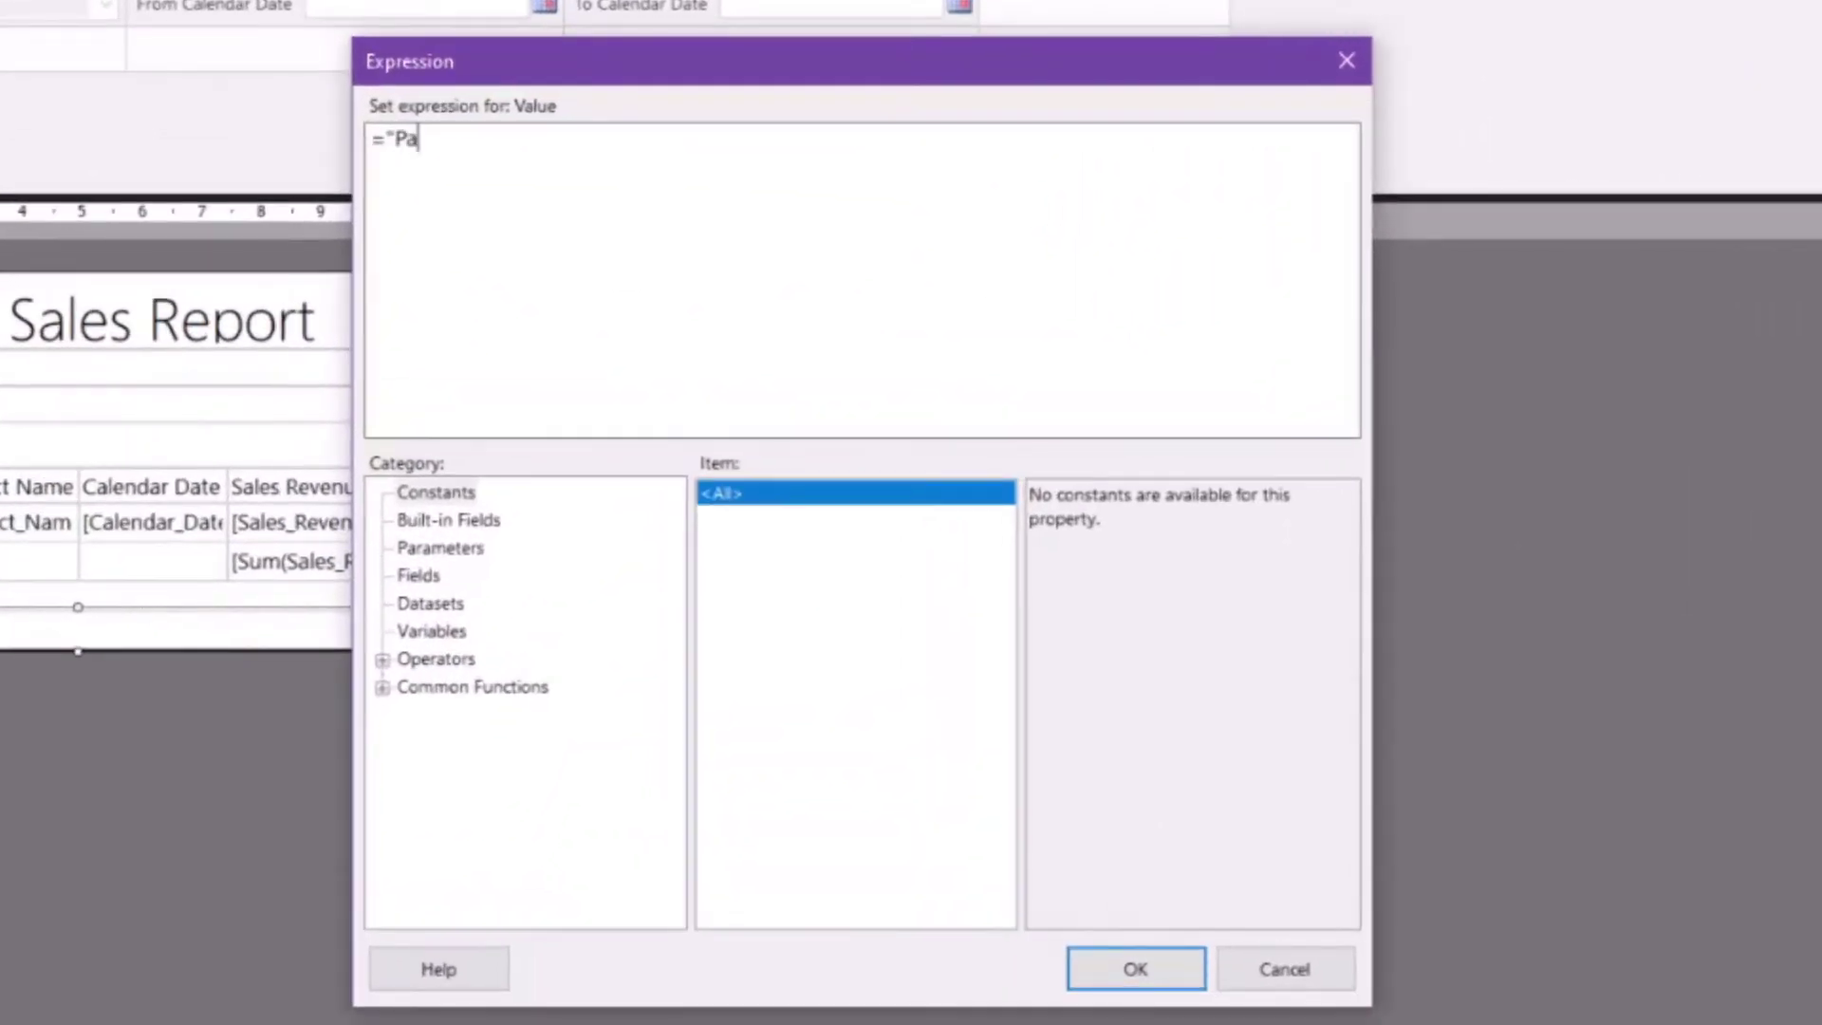
pyautogui.write('ge " &')
pyautogui.click(488, 520)
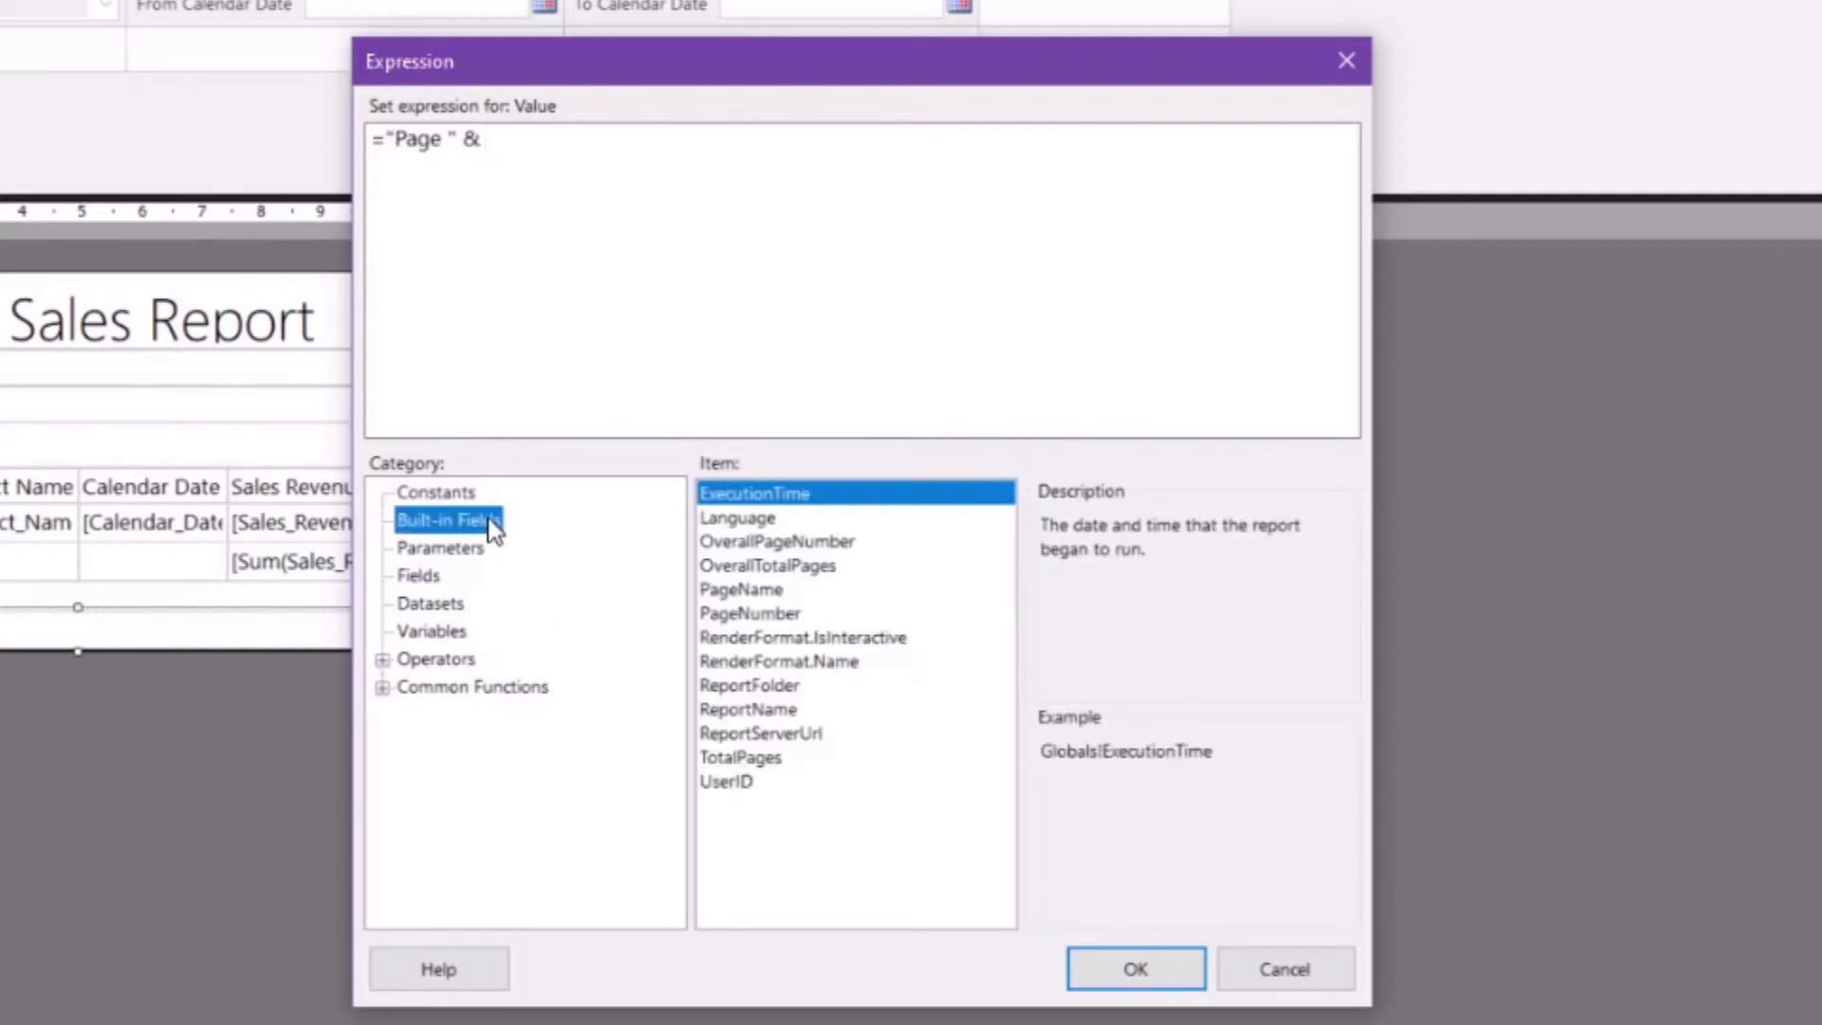
pyautogui.doubleClick(740, 613)
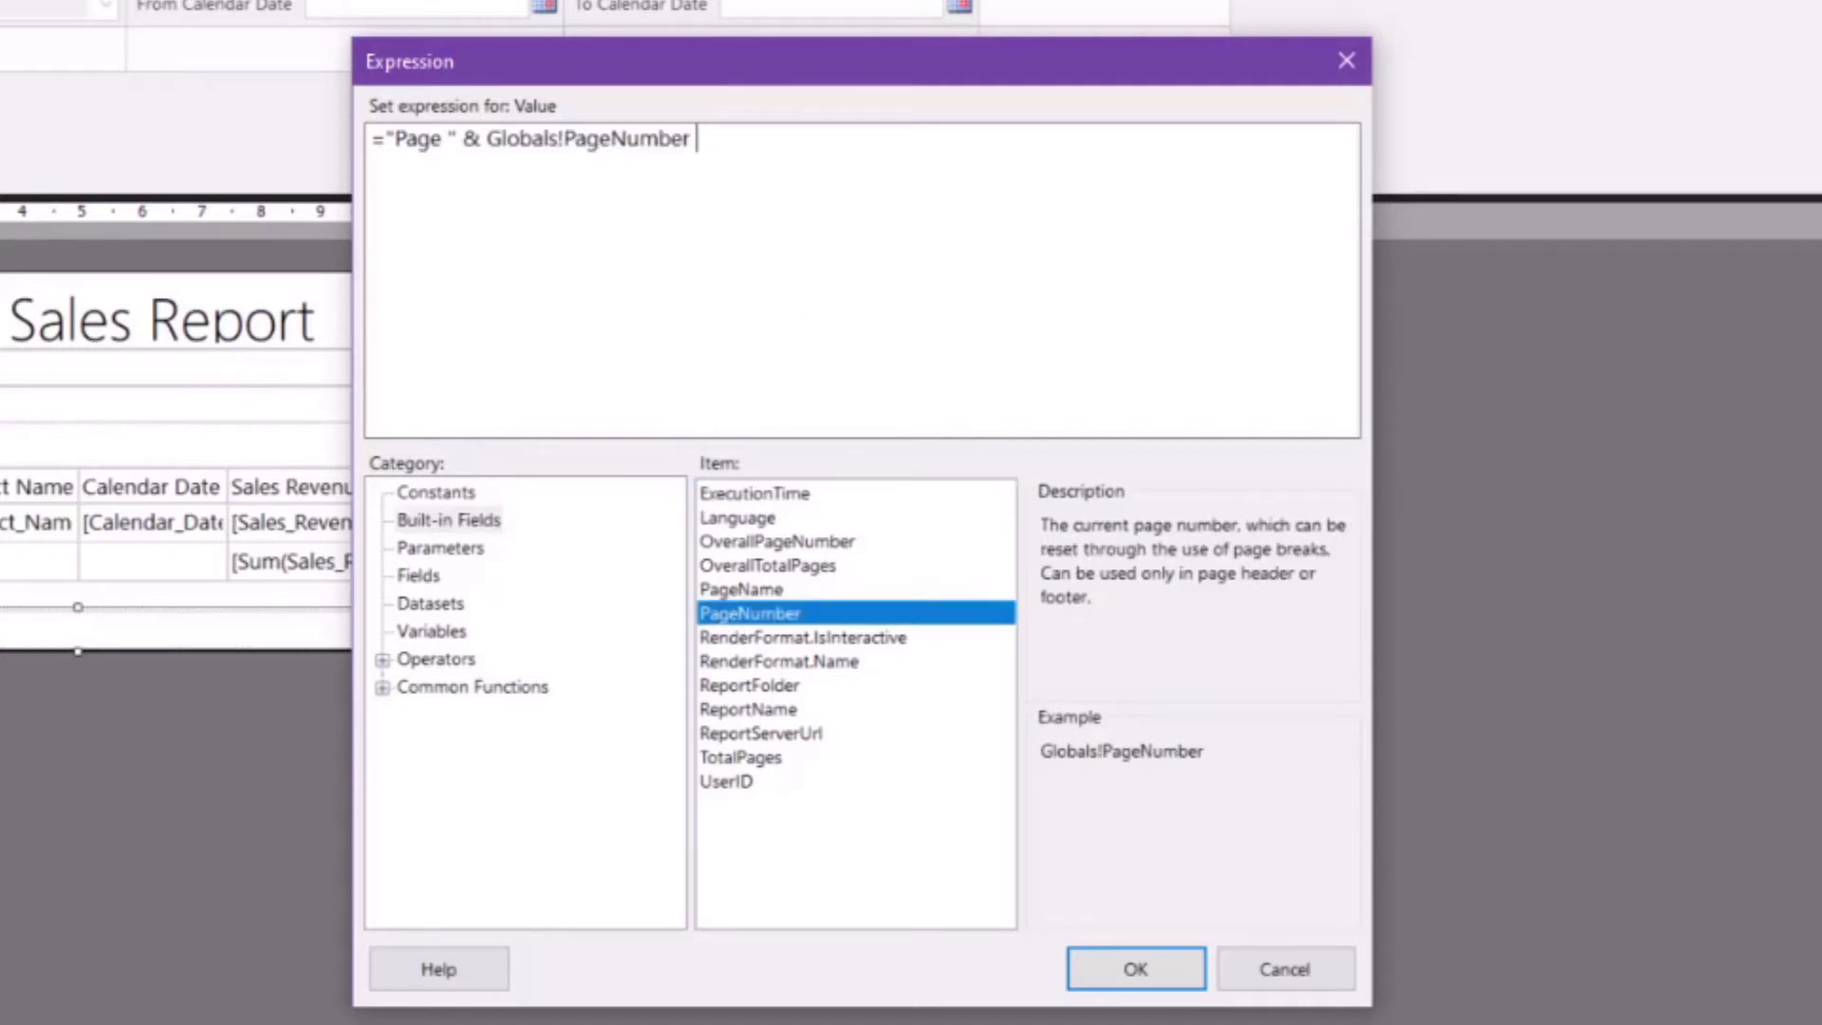
# Append & " of " & Globals!TotalPages to the page number expression and apply it.
pyautogui.write('& " of " &')
pyautogui.doubleClick(763, 759)
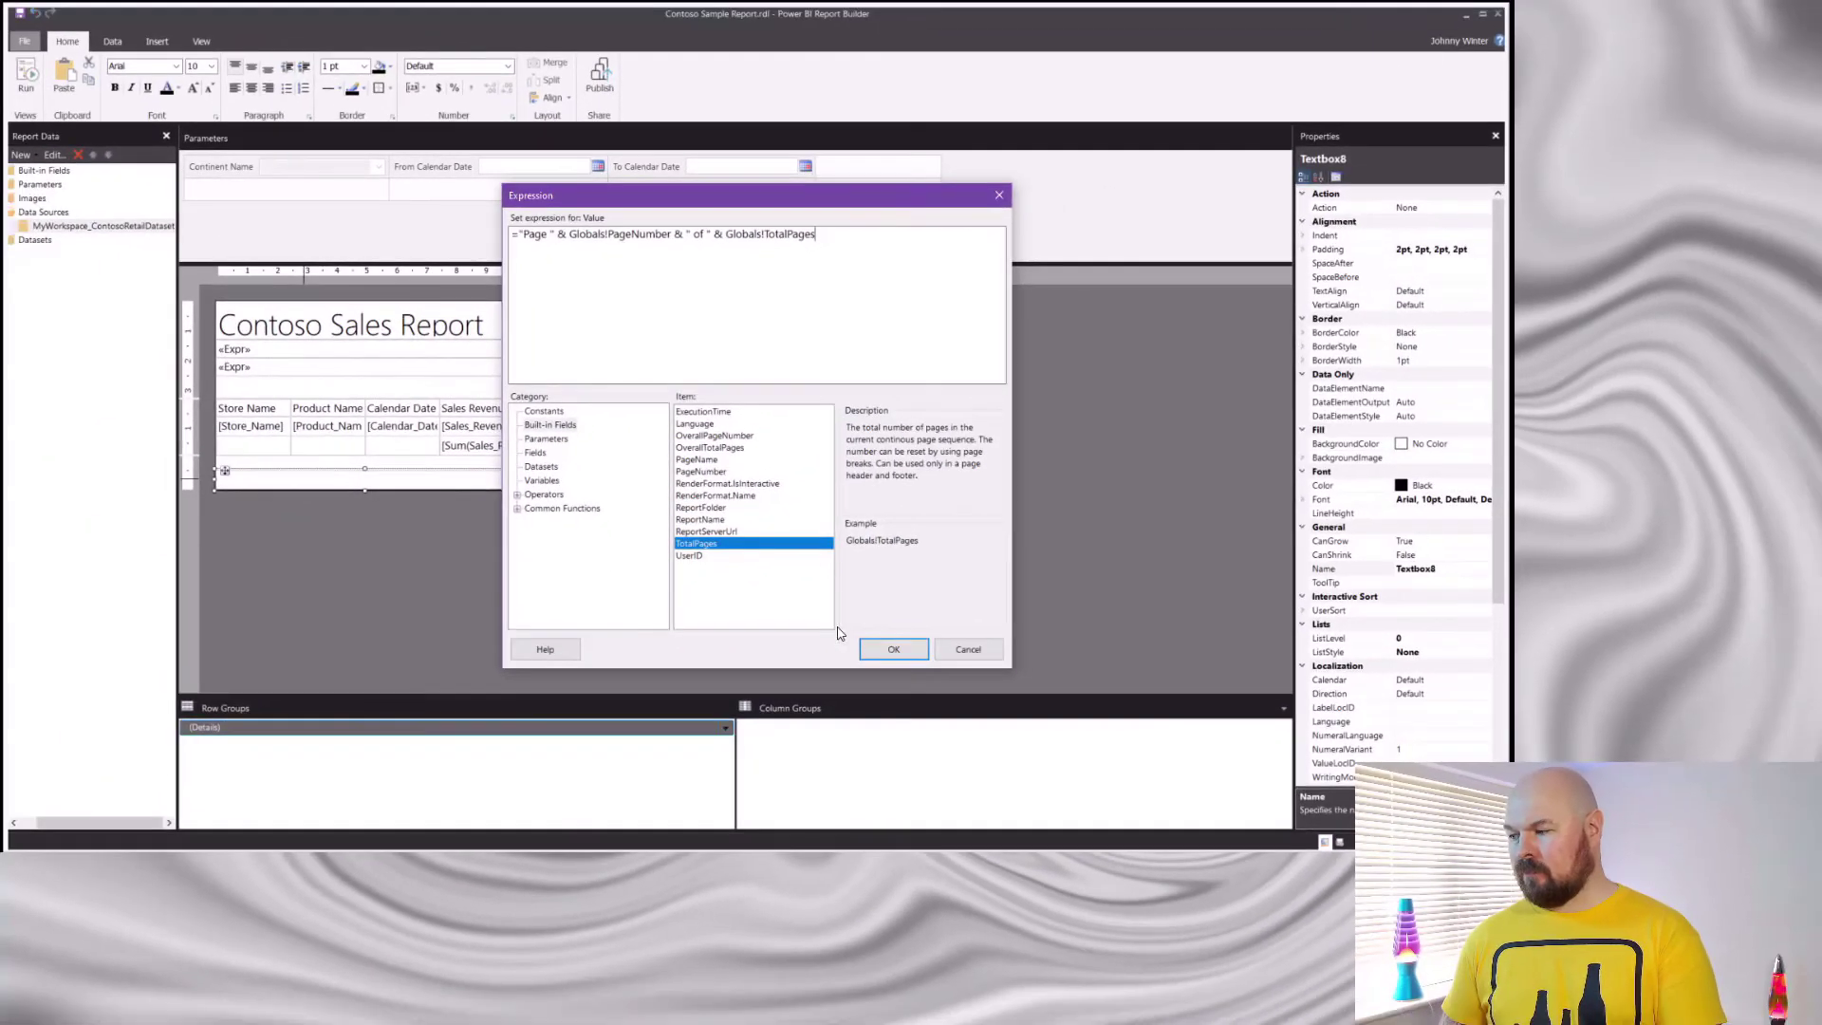
pyautogui.click(898, 651)
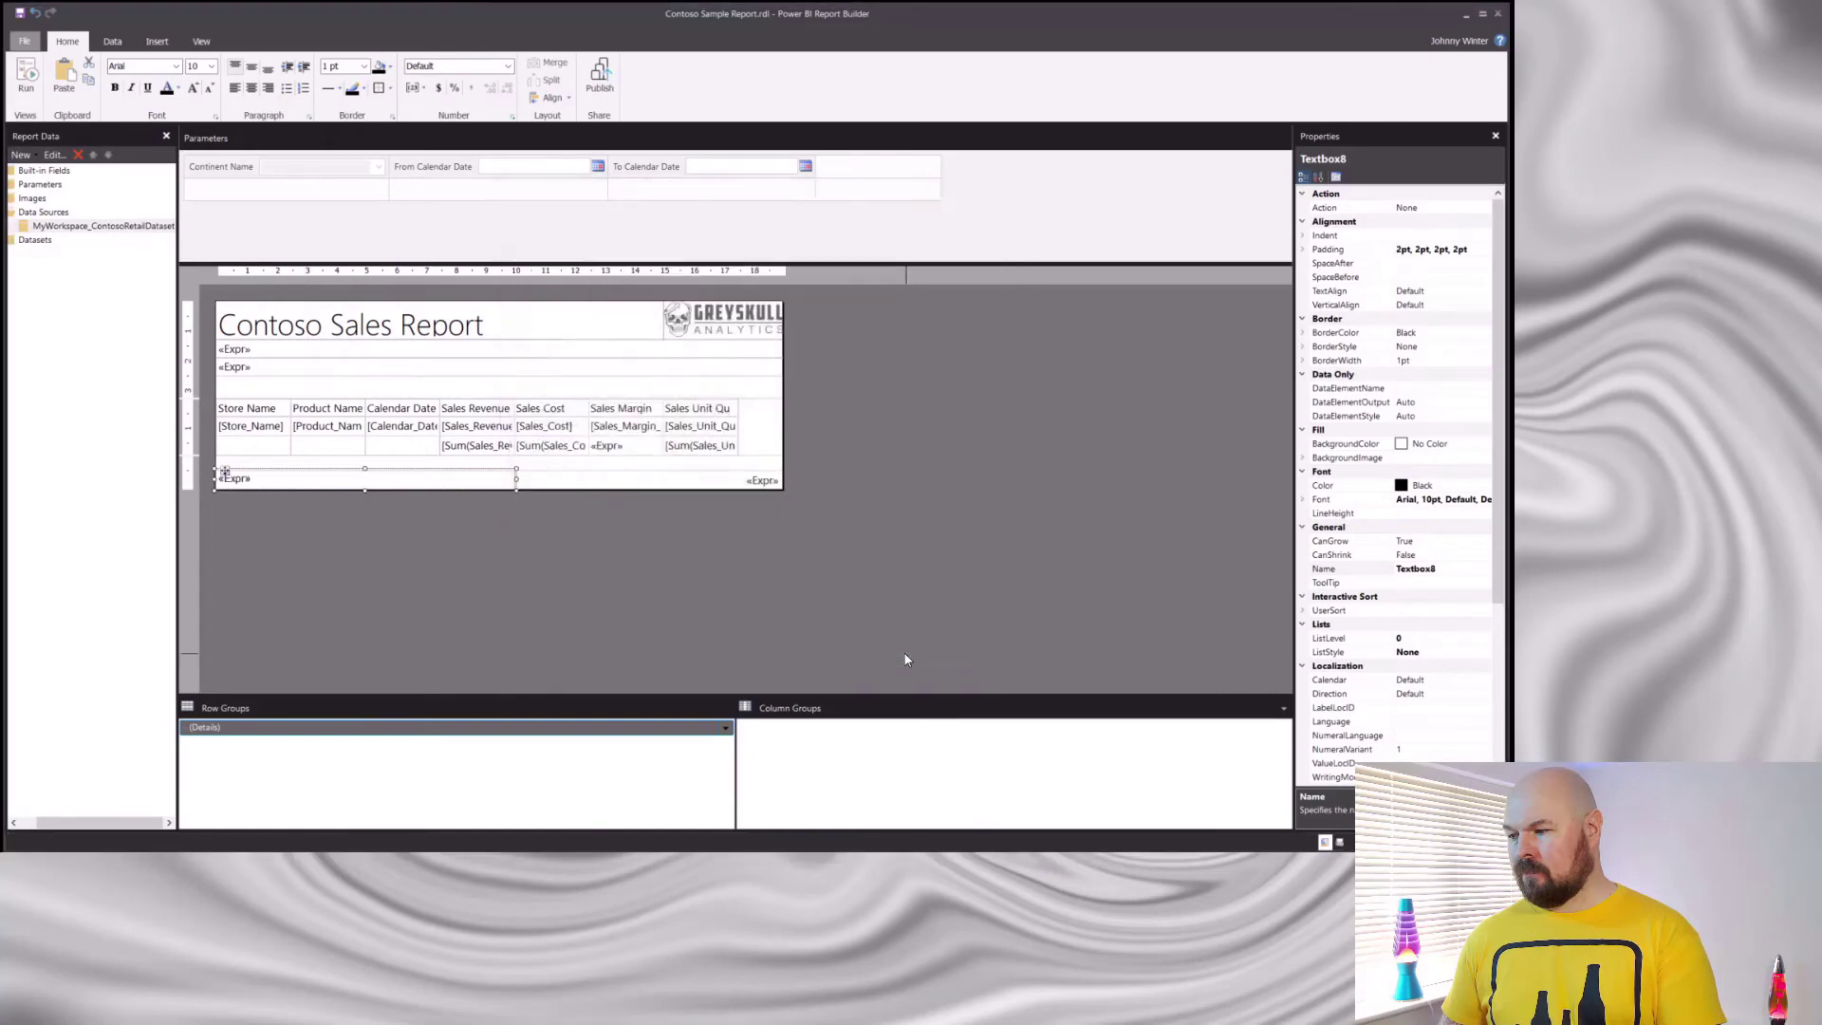
# Preview the report in print layout to check its header and footer, and return to the design view.
pyautogui.click(902, 634)
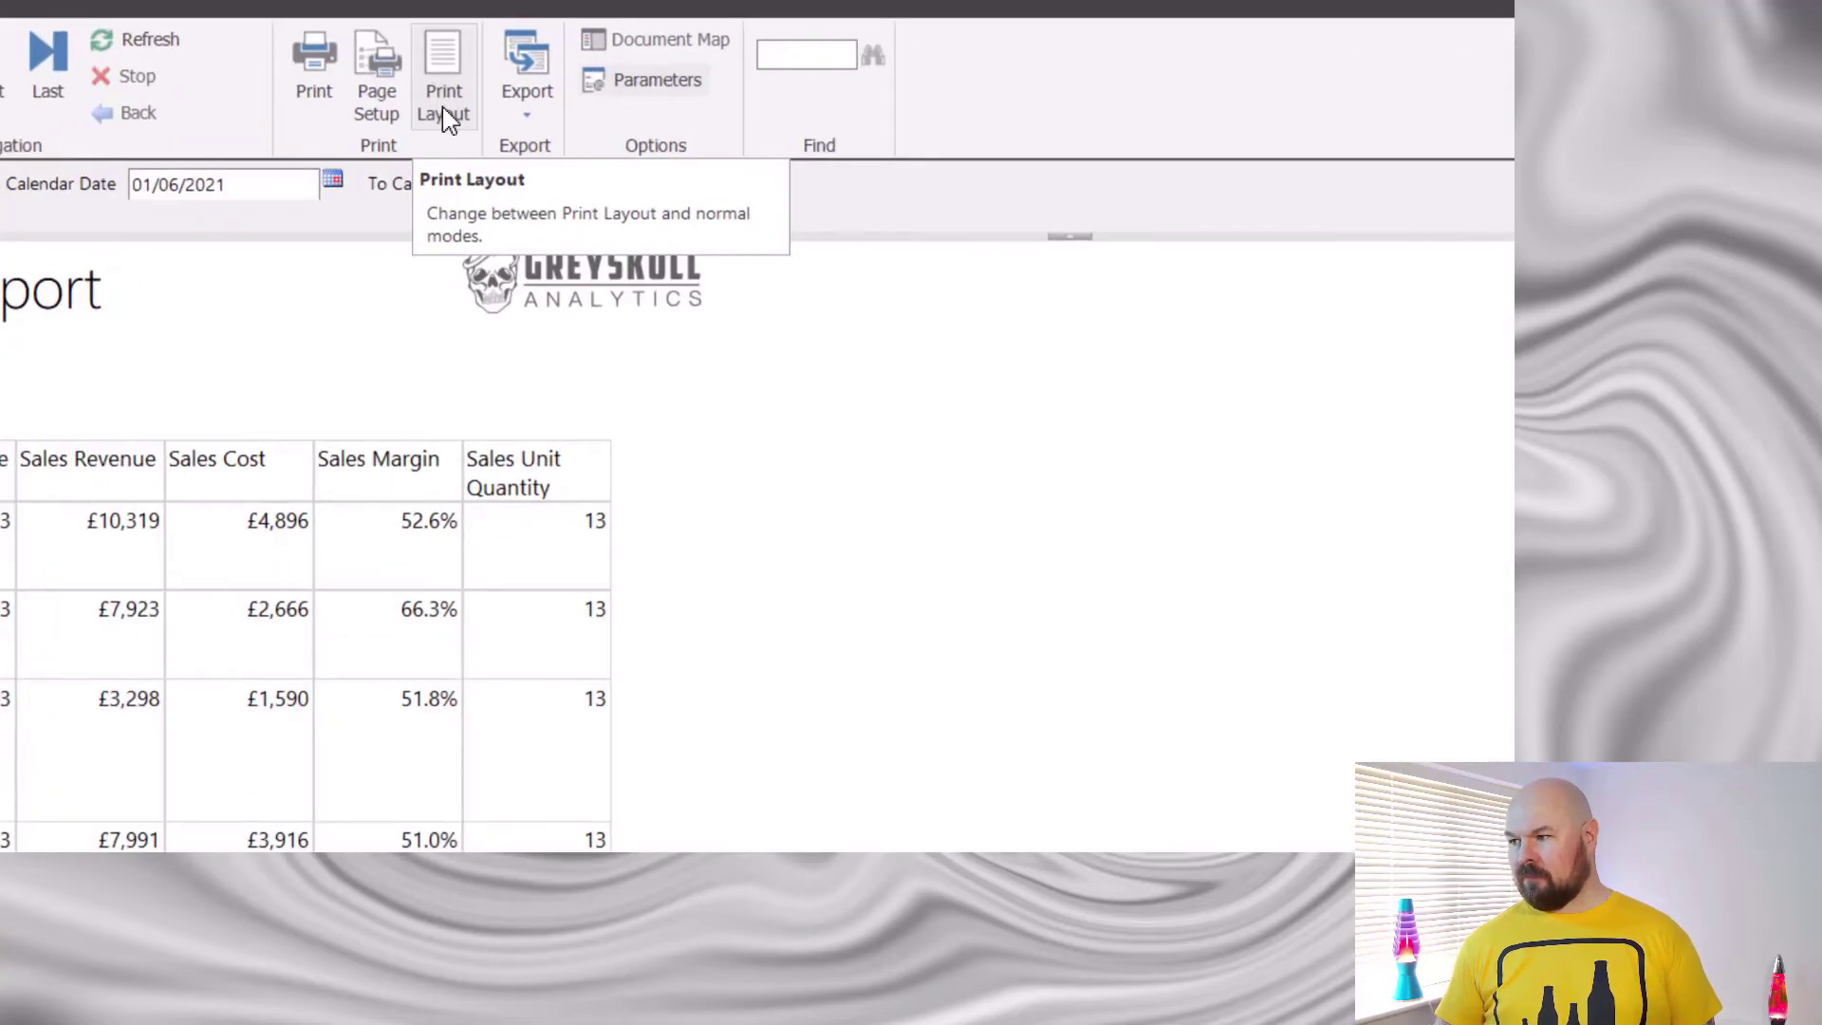
pyautogui.click(442, 106)
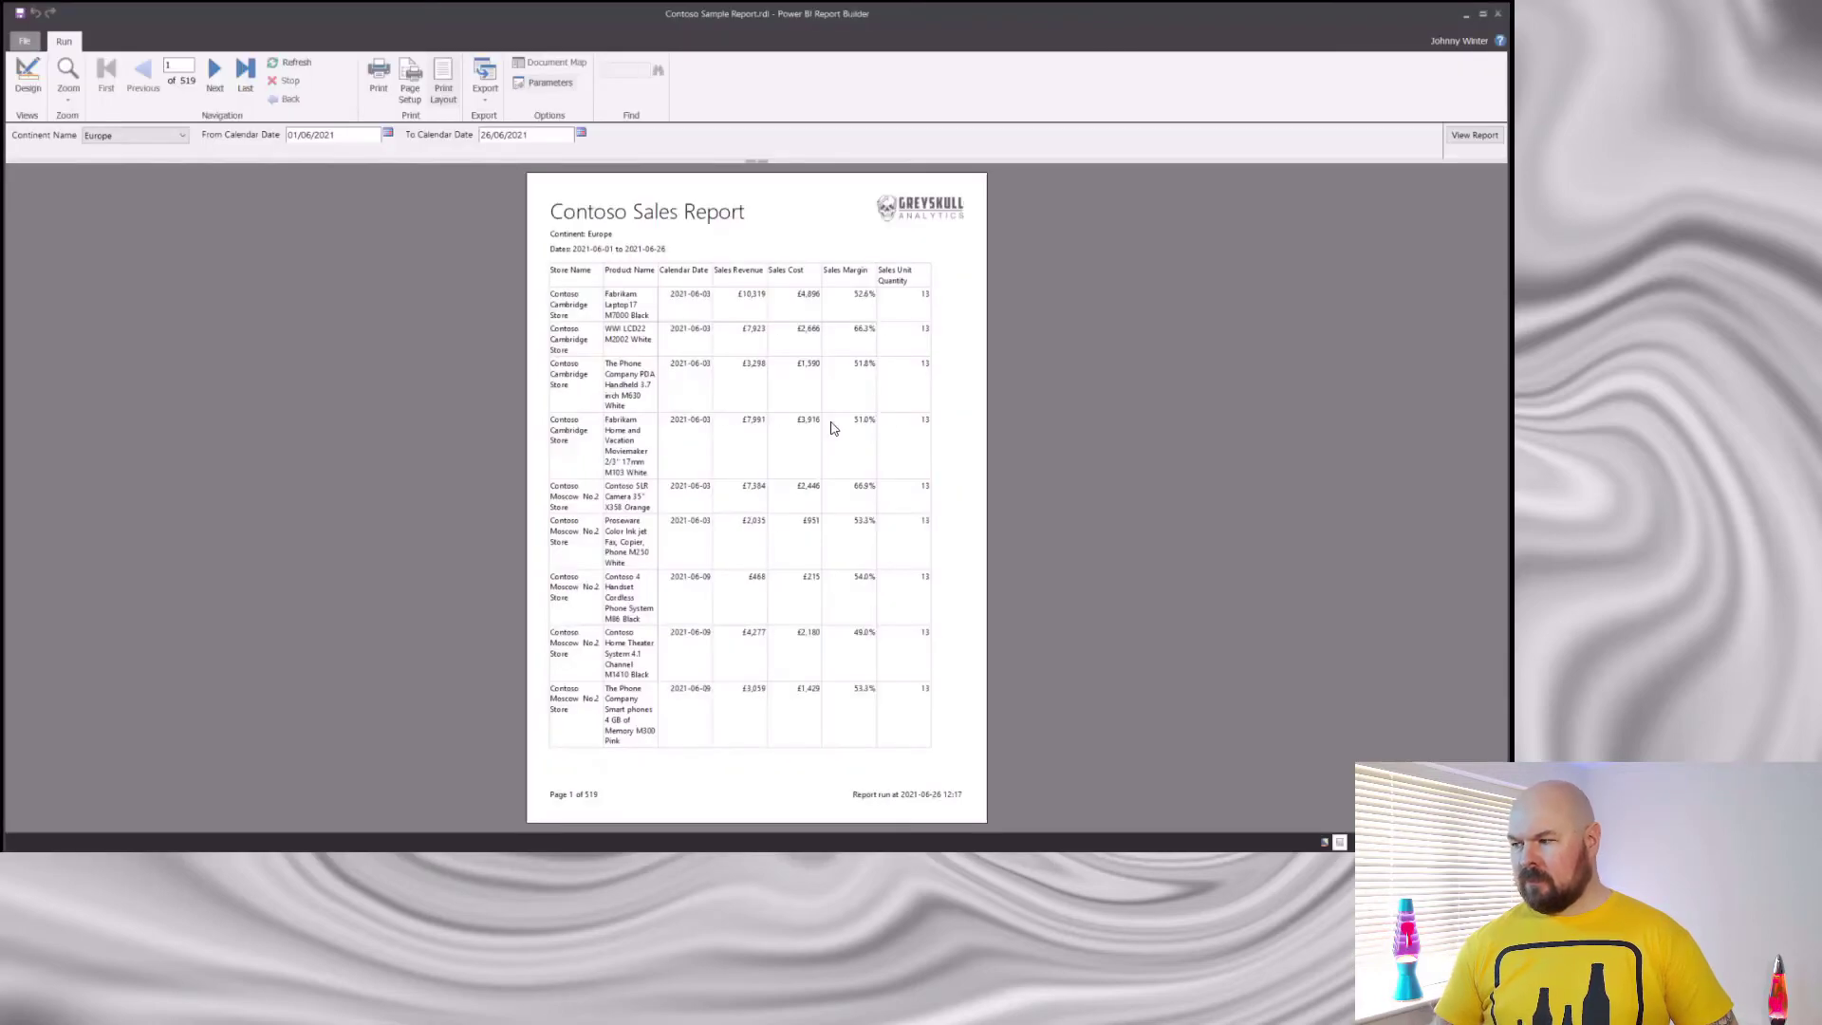
pyautogui.click(29, 76)
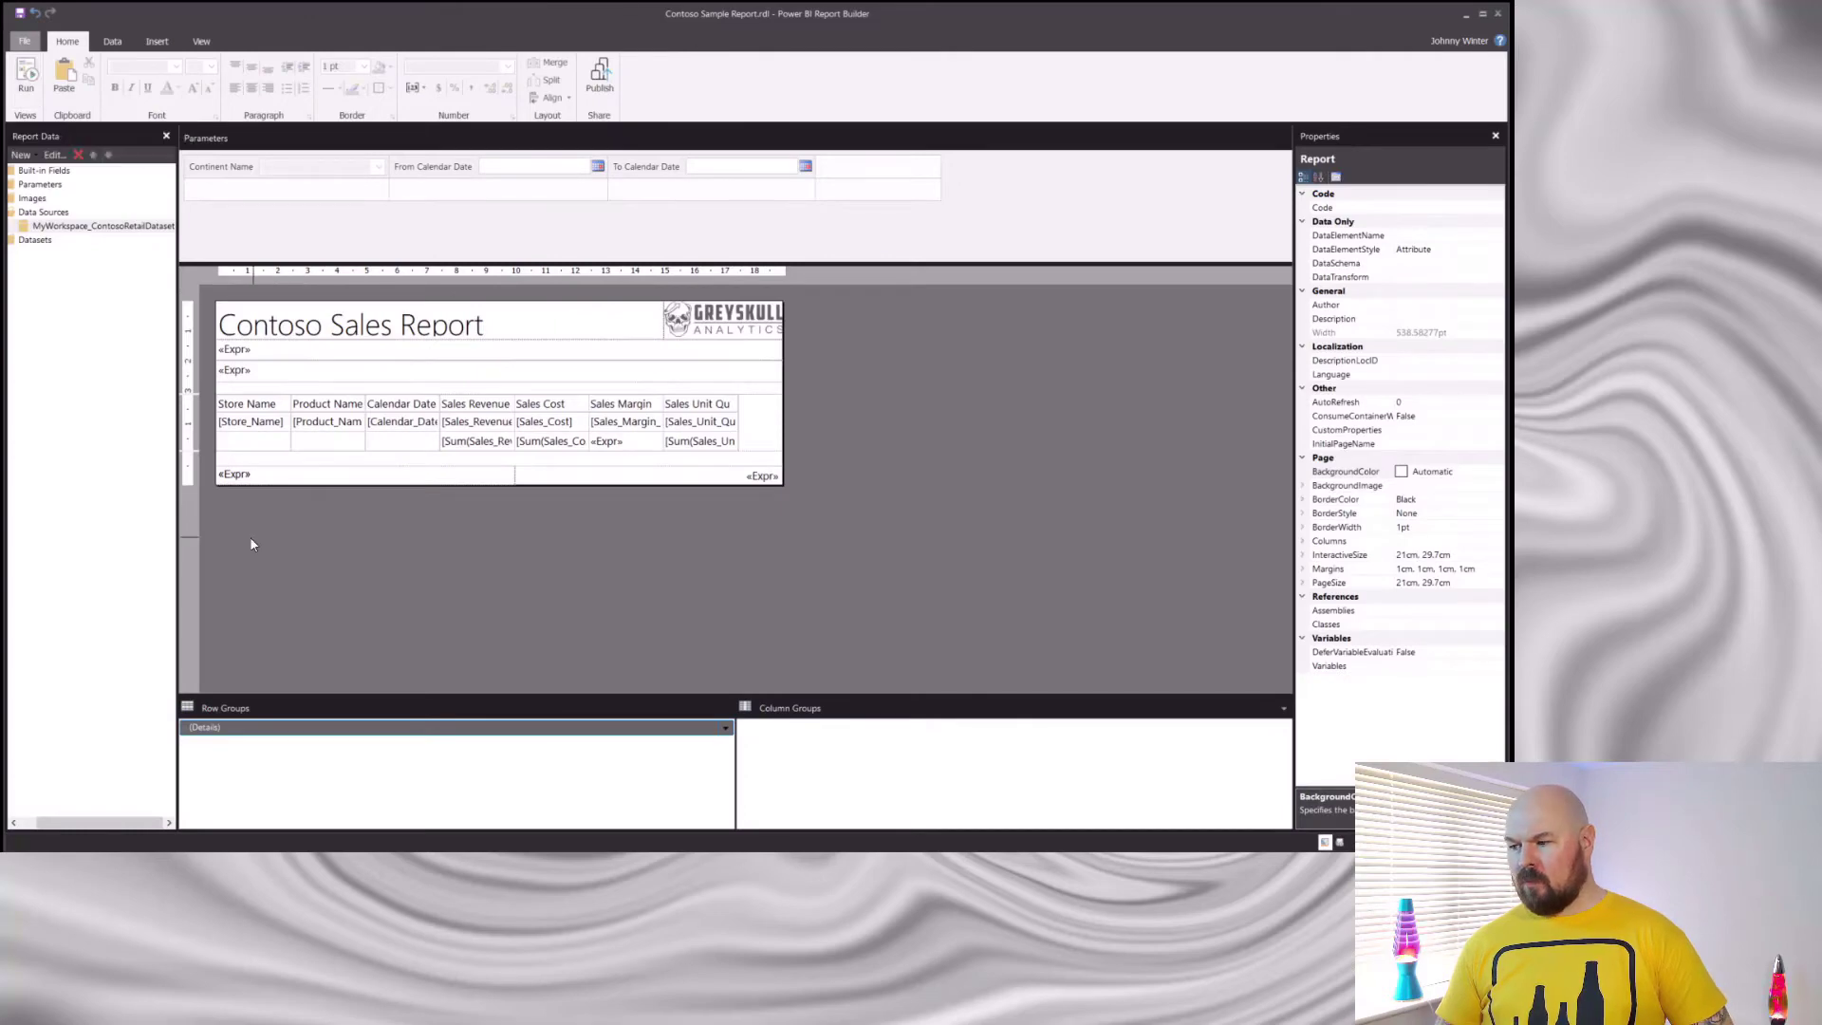
# Rename the Sales Unit Quantity column header to "Quantity" and the Sales Margin header to "Margin %".
pyautogui.click(718, 415)
pyautogui.tripleClick(718, 411)
pyautogui.write('Quantity')
pyautogui.click(622, 404)
pyautogui.tripleClick(621, 404)
pyautogui.write('Margin %')
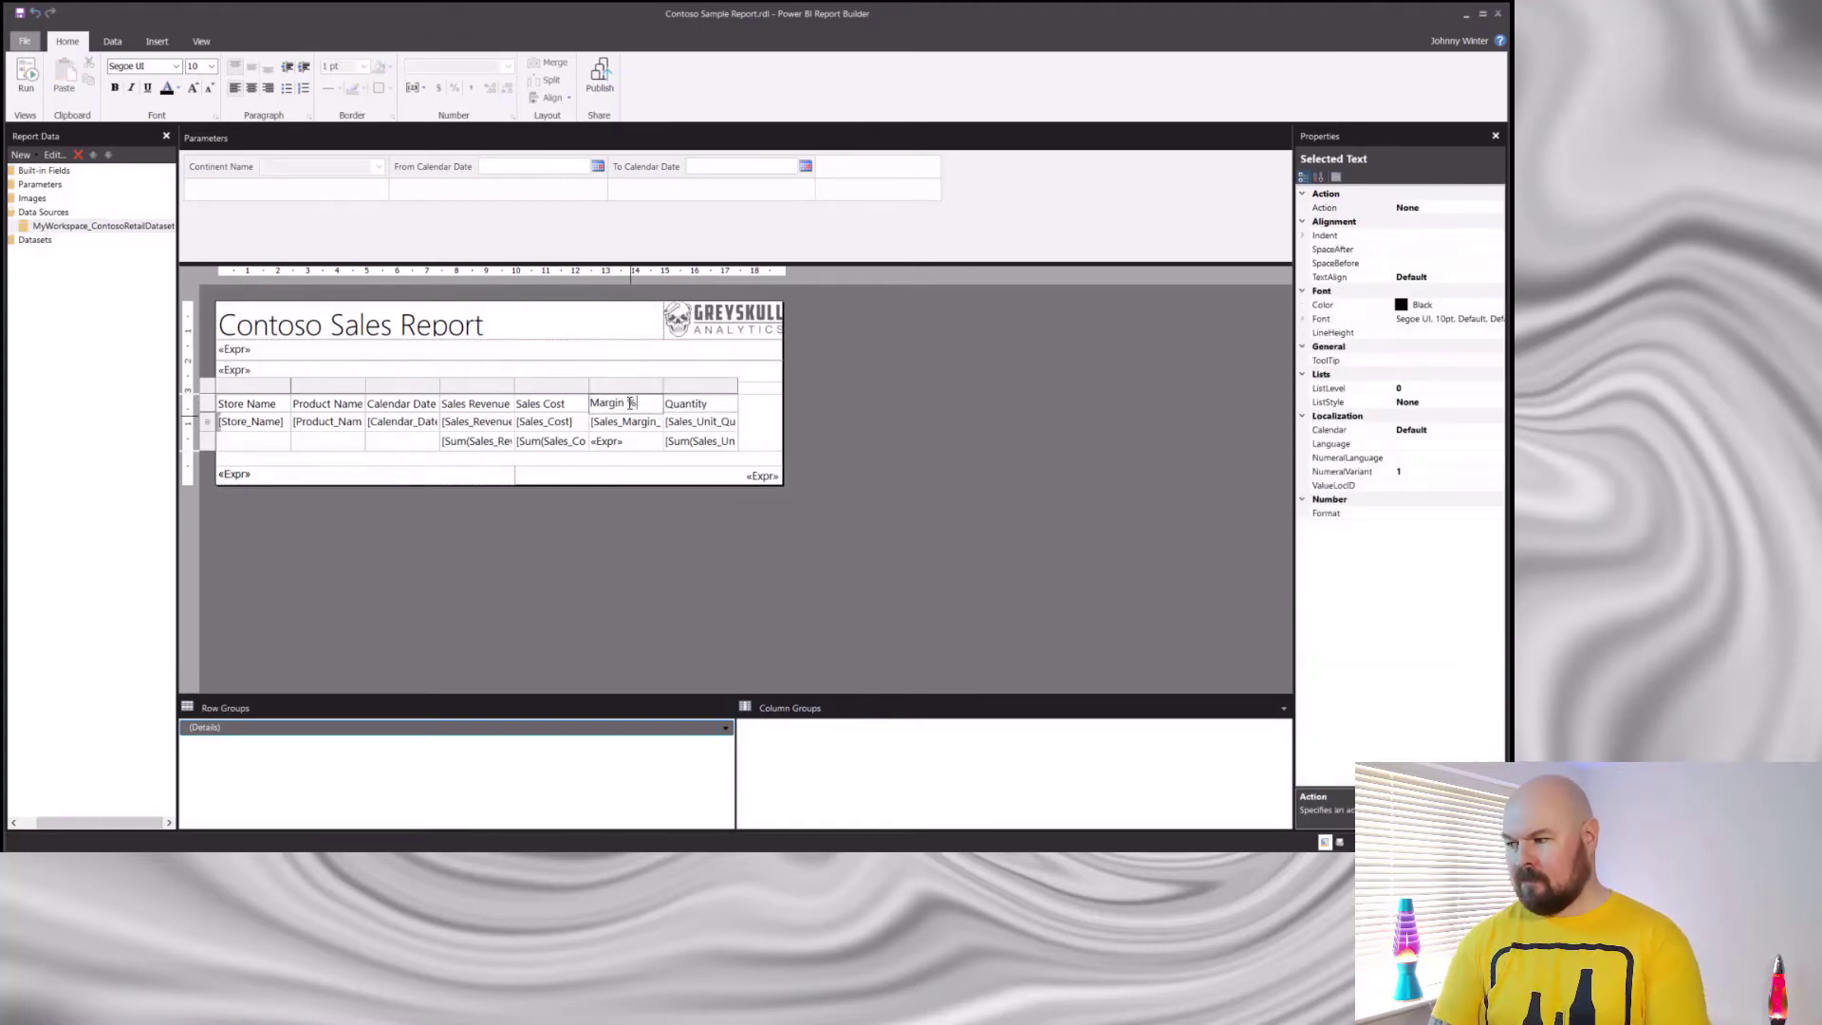
# Rename the Sales Cost column header to "Cost" and the Sales Revenue header to "Revenue".
pyautogui.click(543, 403)
pyautogui.tripleClick(543, 404)
pyautogui.write('Cost')
pyautogui.click(475, 404)
pyautogui.tripleClick(474, 403)
pyautogui.write('Revenue')
# Shorten the Calendar Date column header to "Date".
pyautogui.click(422, 403)
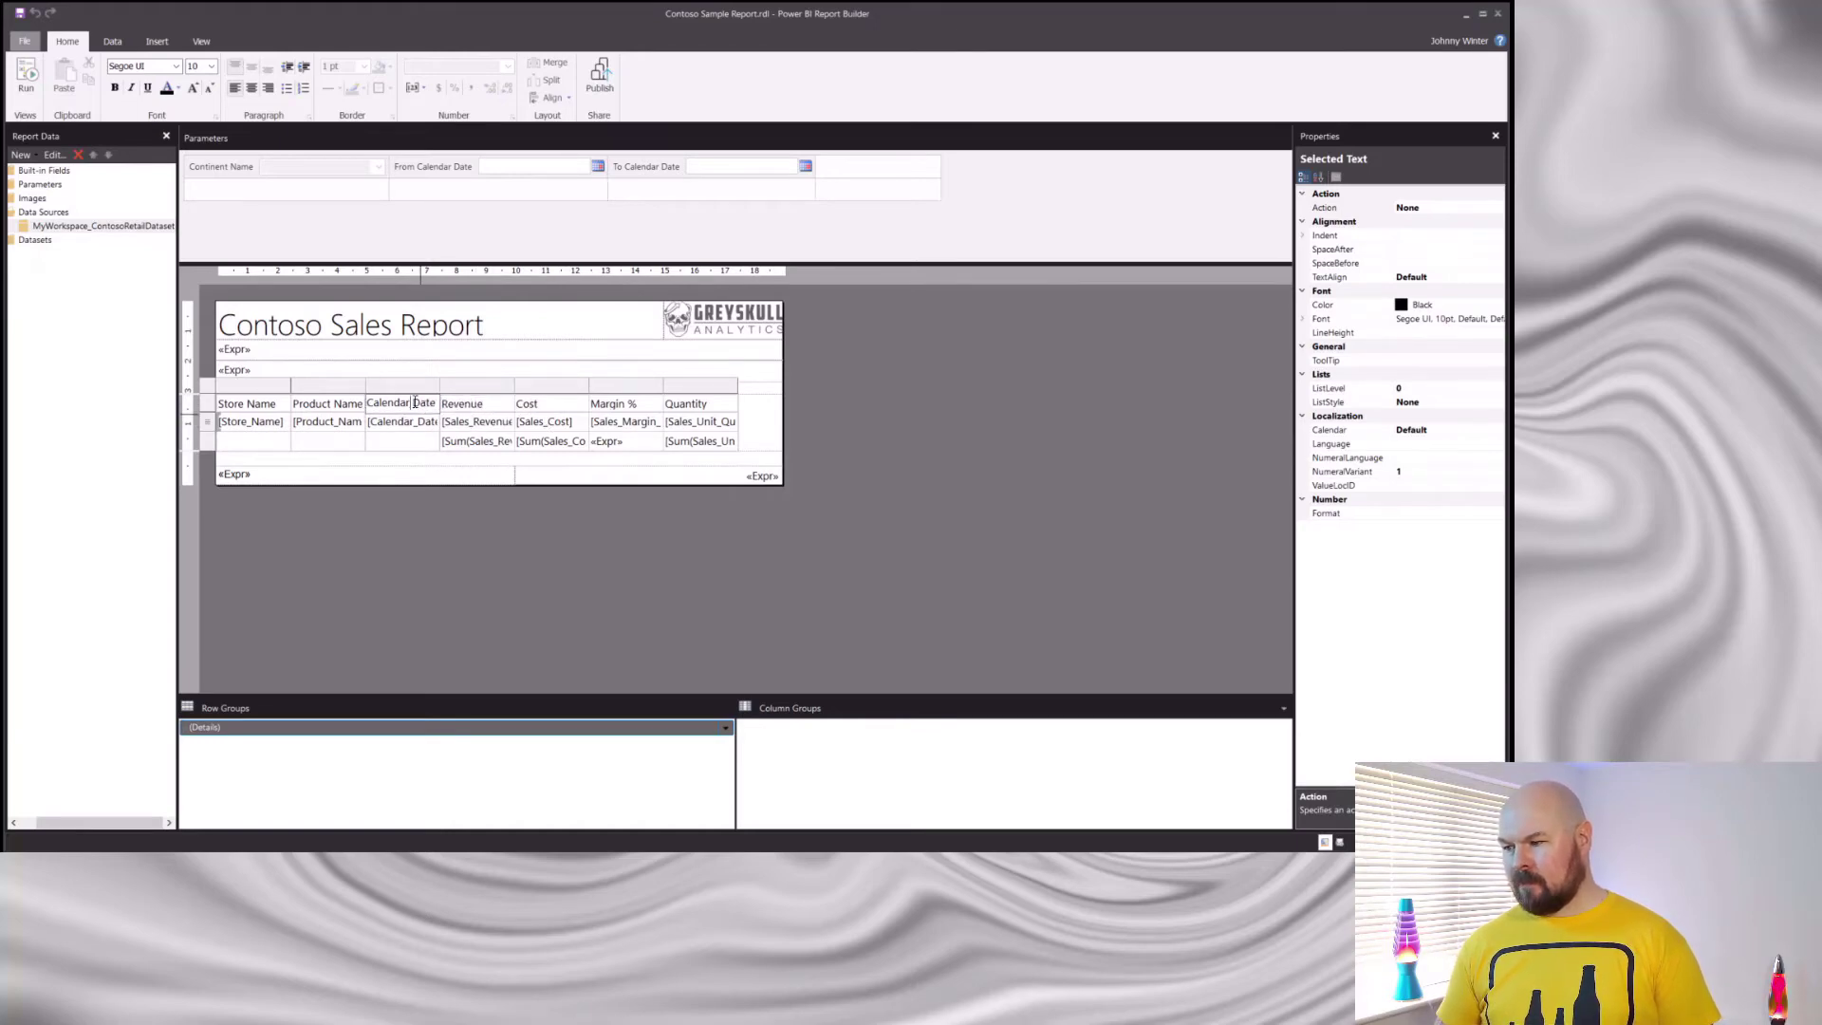
pyautogui.press('BackSpace')
pyautogui.press('BackSpace')
pyautogui.press('BackSpace')
pyautogui.press('BackSpace')
pyautogui.press('BackSpace')
pyautogui.press('BackSpace')
pyautogui.press('BackSpace')
pyautogui.press('BackSpace')
pyautogui.press('BackSpace')
pyautogui.click(412, 437)
# Set the widths of the Date and Revenue columns to 20 mm each.
pyautogui.click(414, 408)
pyautogui.scroll(-6, 1404, 569)
pyautogui.click(1412, 723)
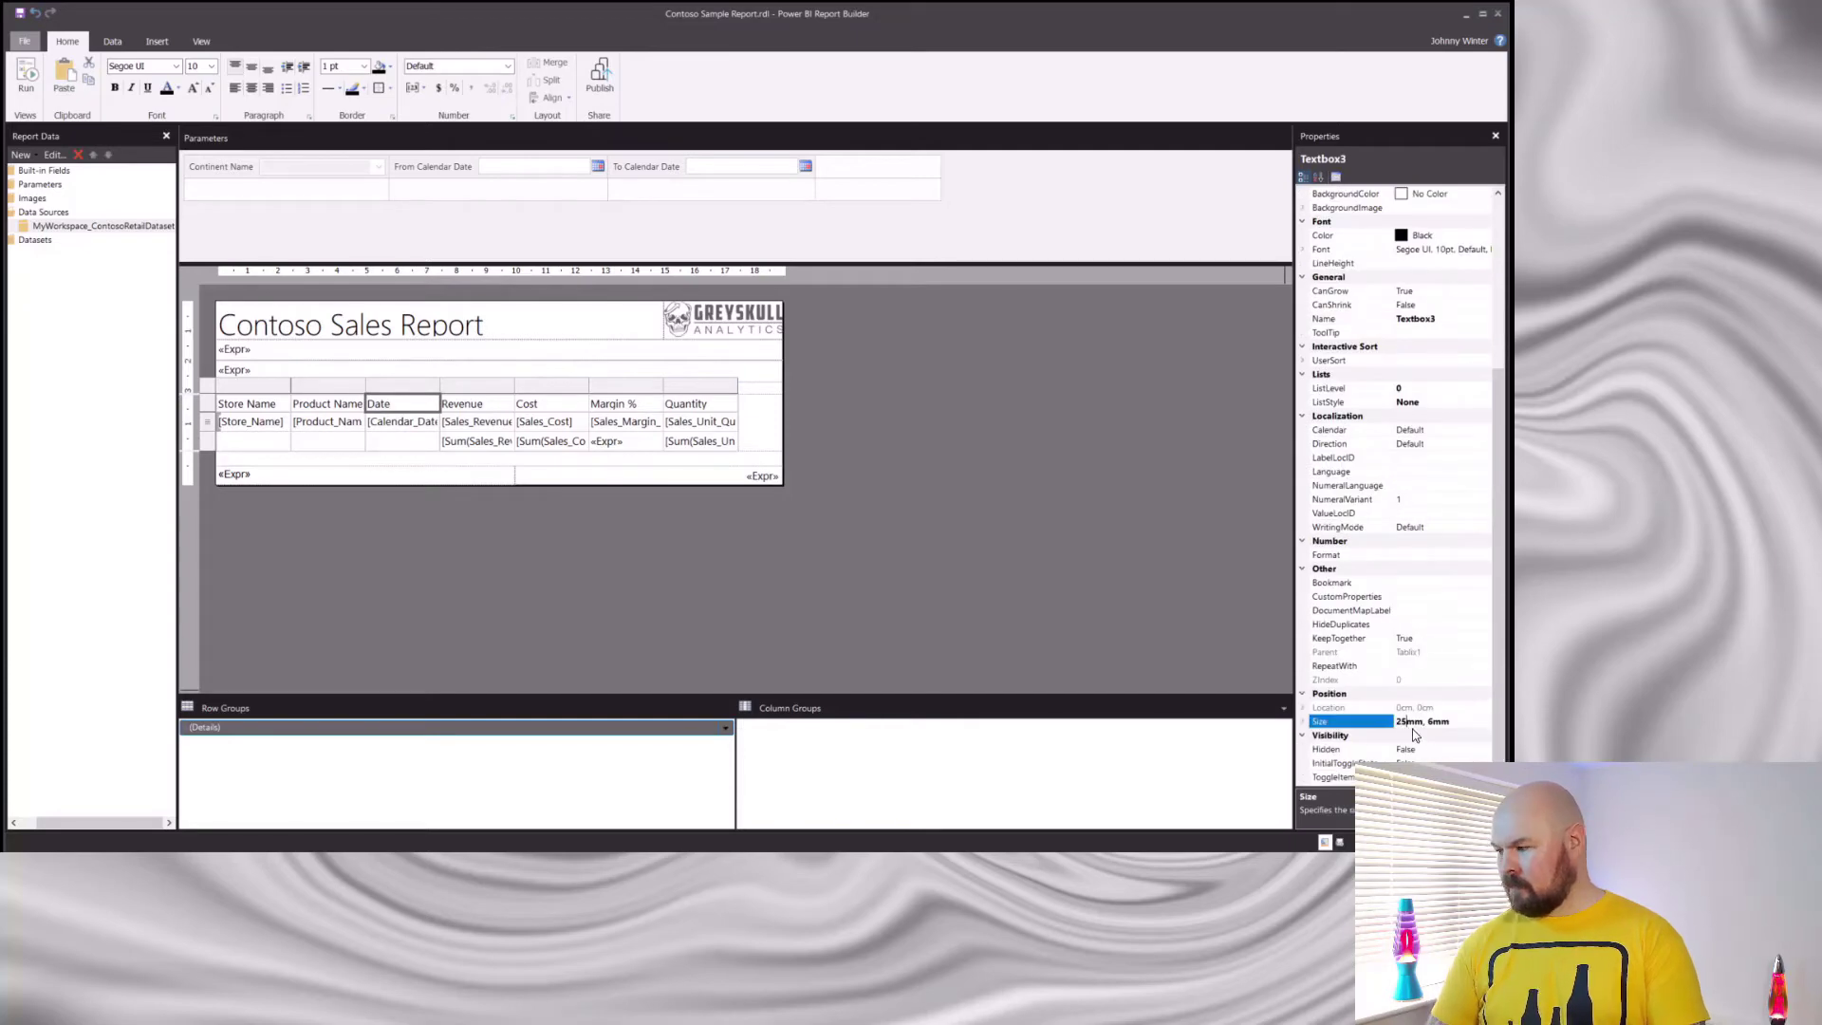
pyautogui.write('20')
pyautogui.press('Return')
pyautogui.click(462, 403)
pyautogui.scroll(-6, 1404, 569)
pyautogui.click(1412, 721)
pyautogui.write('20')
pyautogui.press('Return')
# Set the widths of the Cost and Margin % columns to 20 mm each.
pyautogui.click(521, 404)
pyautogui.scroll(-6, 1404, 569)
pyautogui.click(1407, 721)
pyautogui.write('20')
pyautogui.press('Return')
pyautogui.click(581, 403)
pyautogui.scroll(-6, 1404, 569)
pyautogui.click(1406, 721)
pyautogui.write('20')
pyautogui.press('Return')
# Set the width of the Quantity column to 20 mm.
pyautogui.click(641, 403)
pyautogui.scroll(-6, 1404, 569)
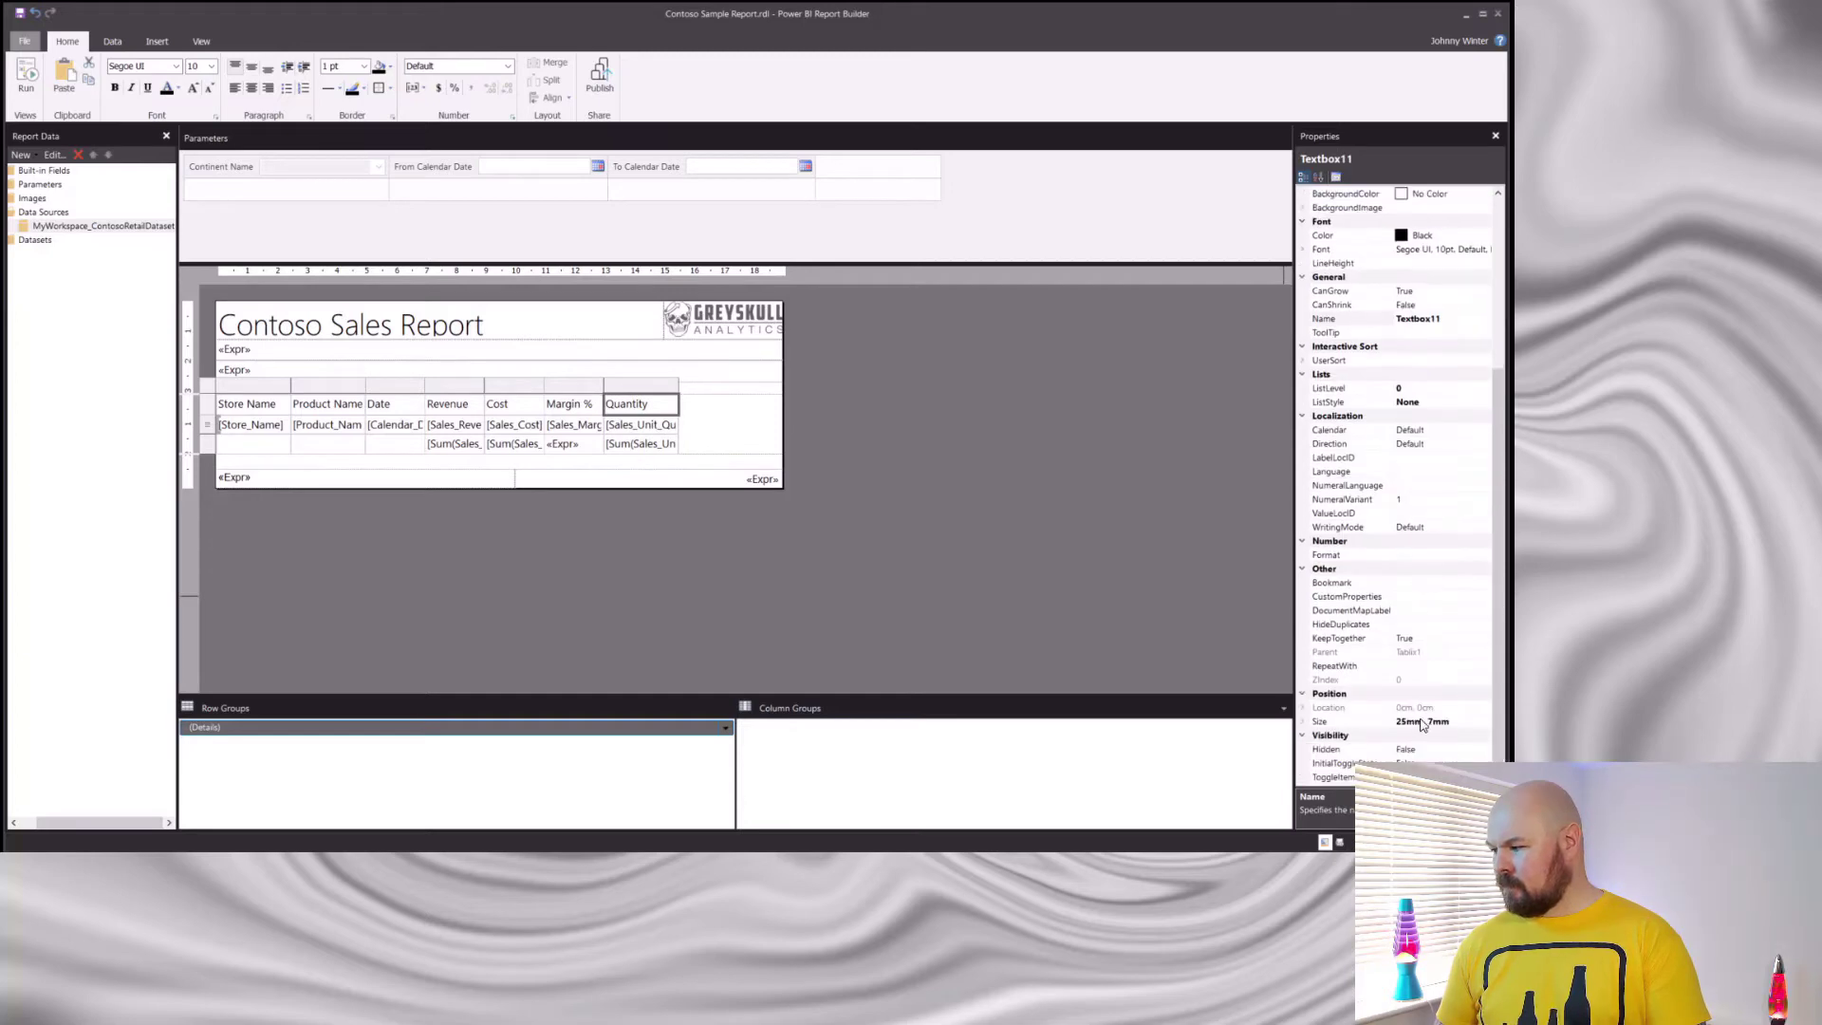
pyautogui.click(1422, 720)
pyautogui.write('20')
pyautogui.press('Return')
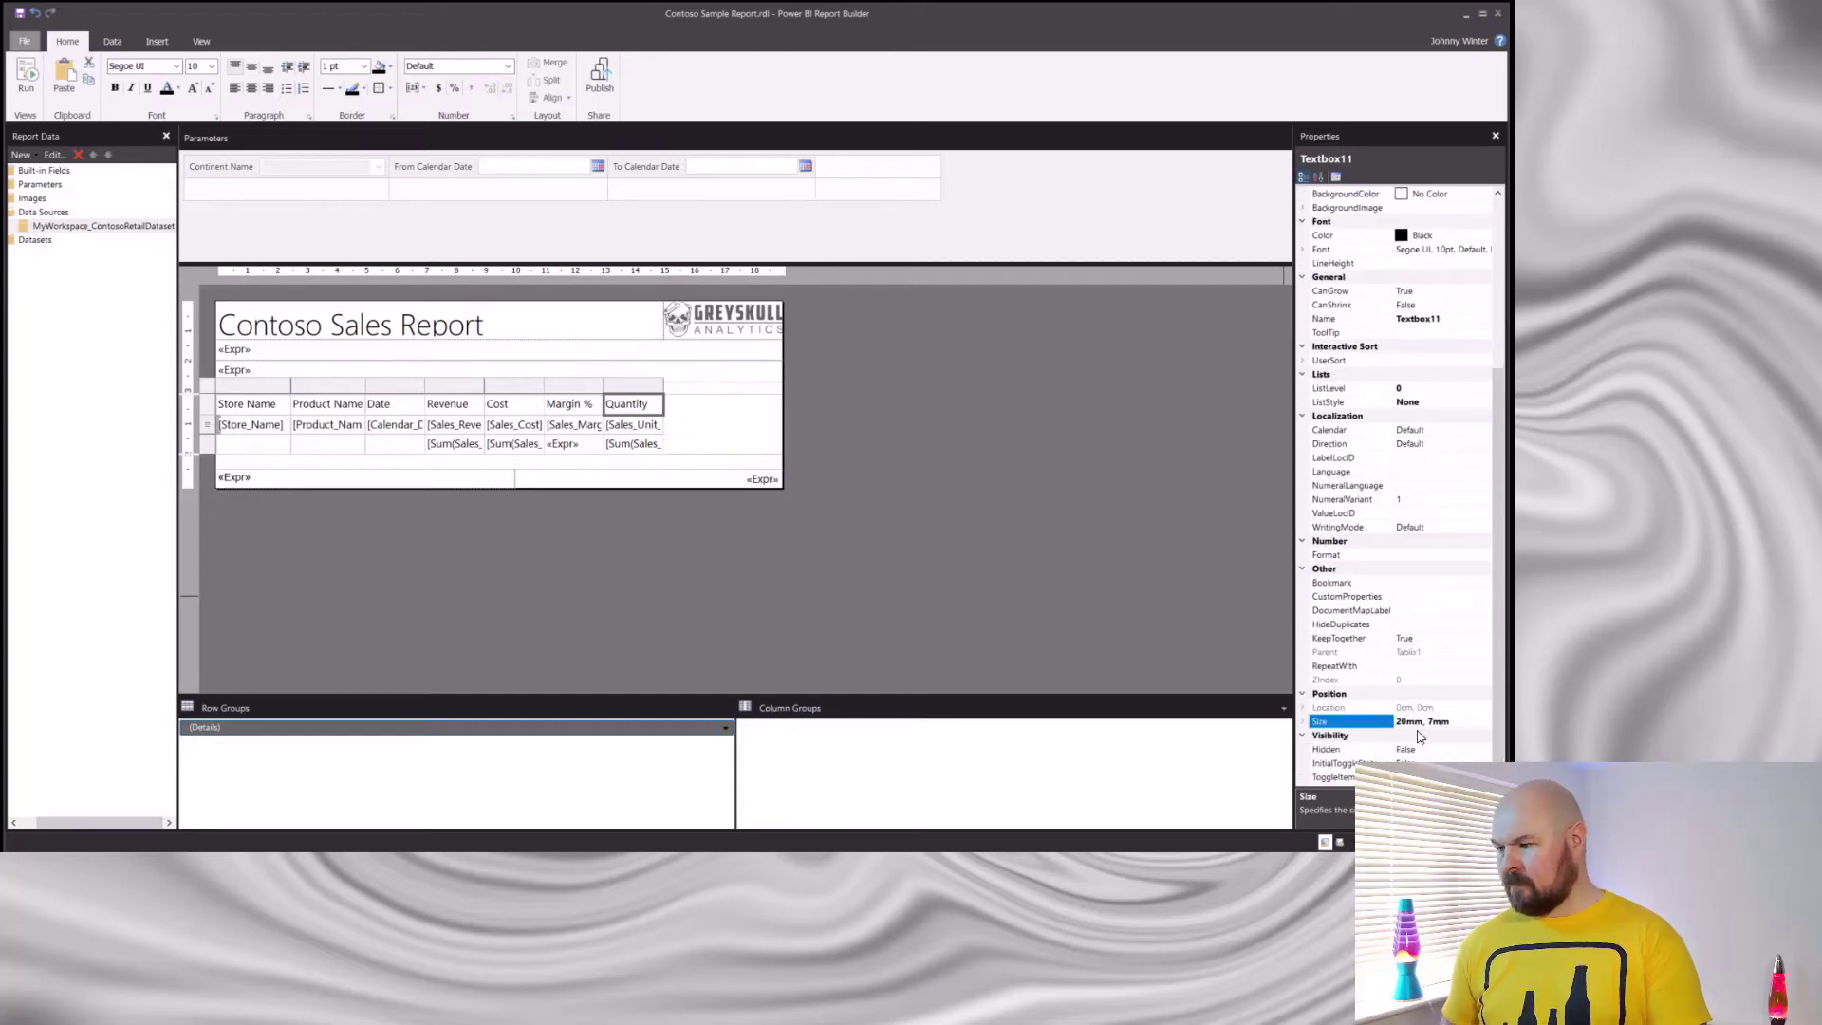
# Widen the Product Name column to about 5.8 cm and the Store Name column to about 3.2 cm, filling the page width.
pyautogui.click(370, 386)
pyautogui.moveTo(366, 388); pyautogui.dragTo(464, 403)
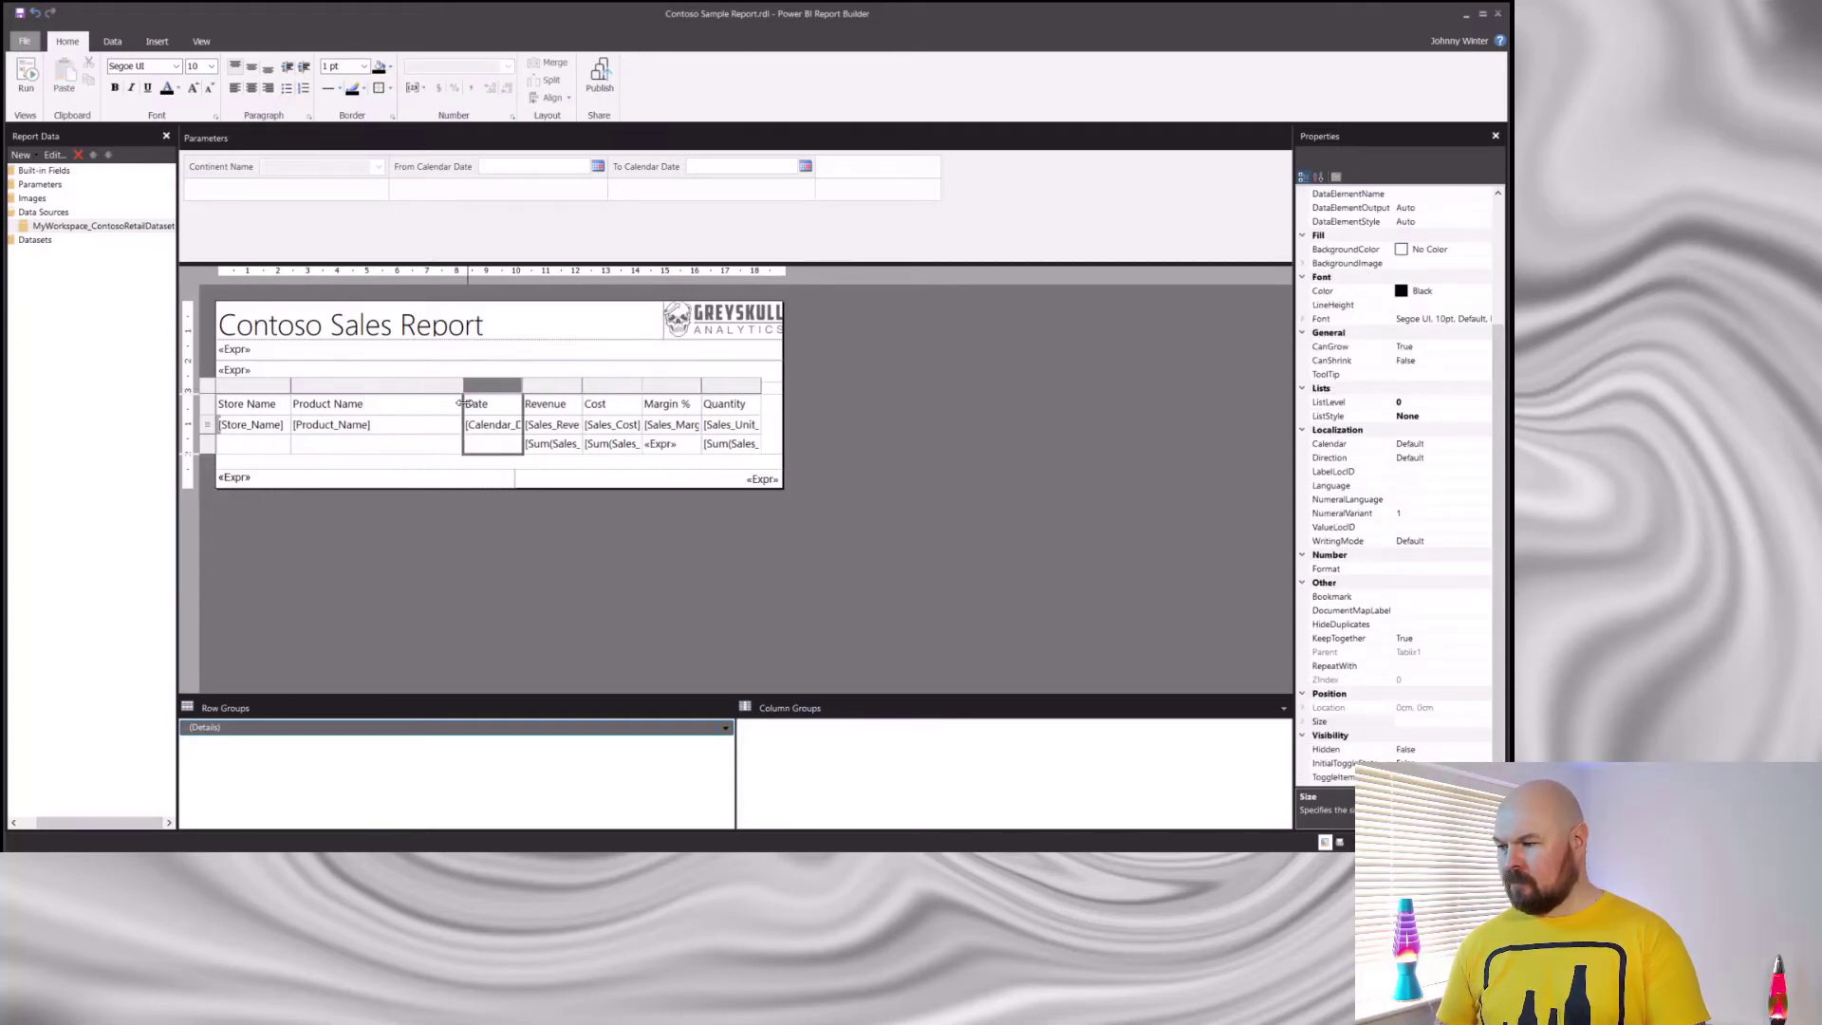
pyautogui.moveTo(291, 387); pyautogui.dragTo(311, 387)
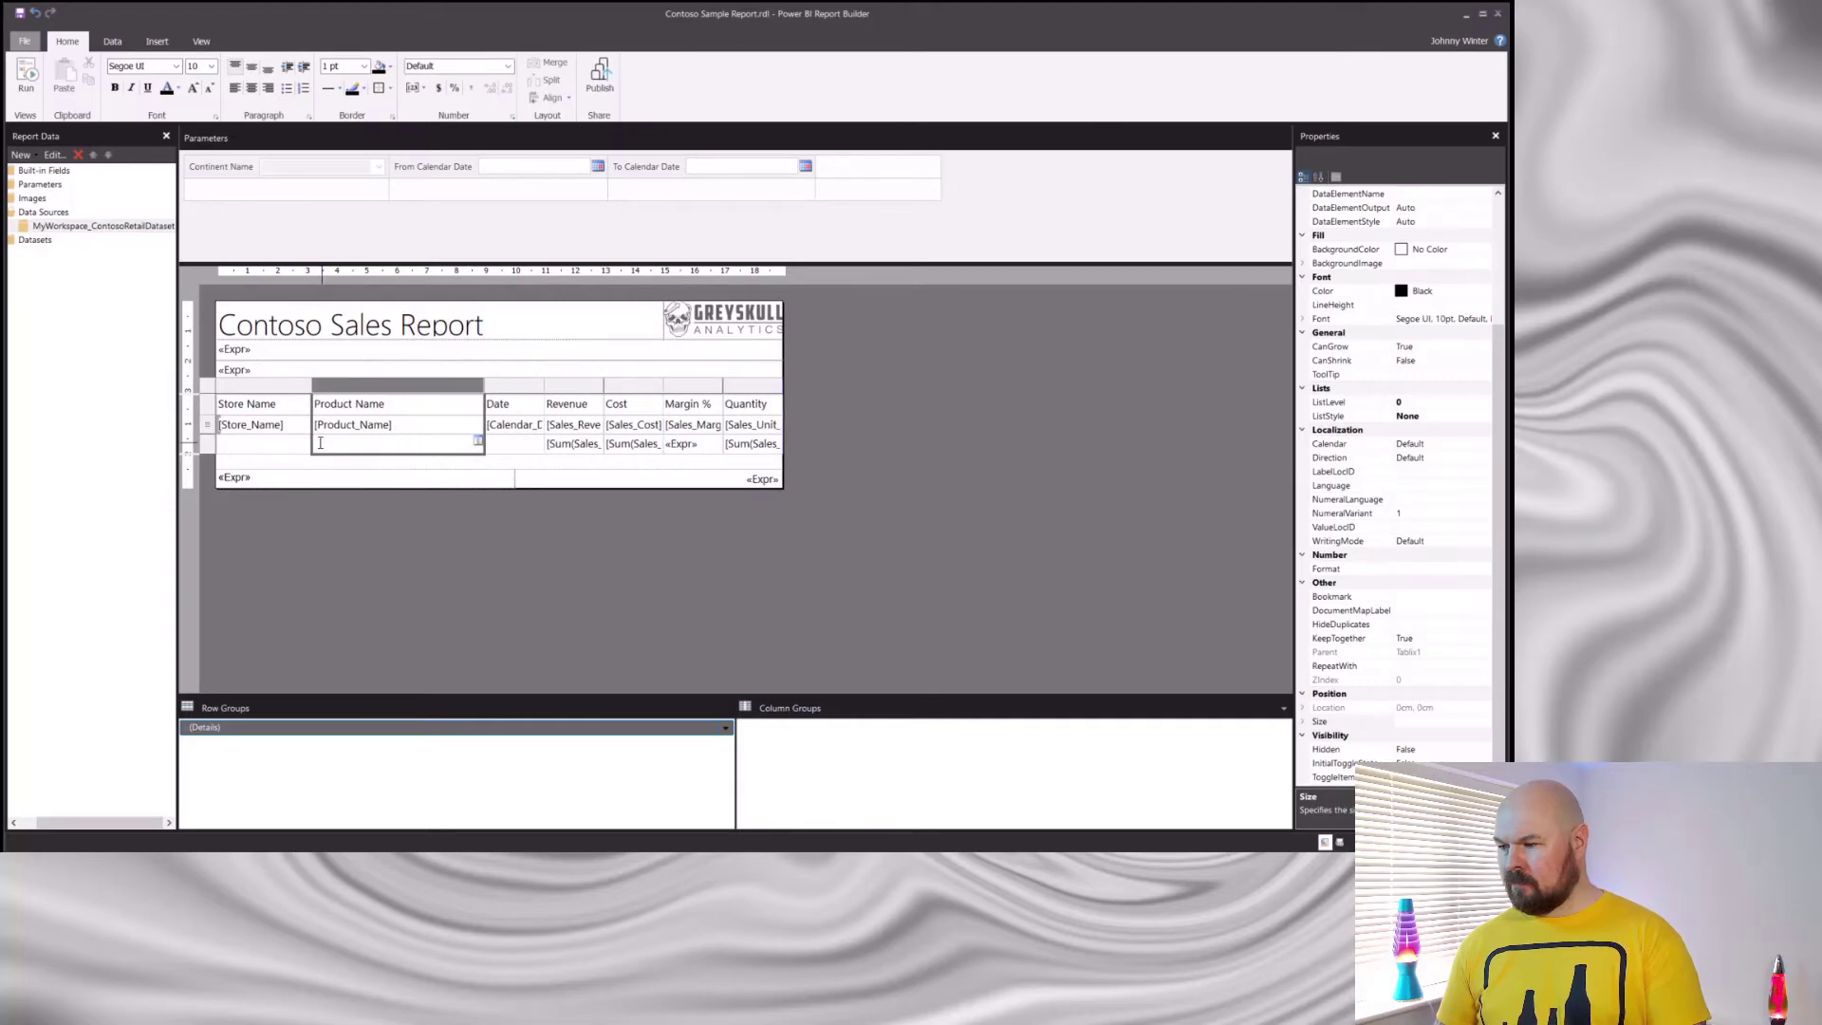
# Set the heights of the table's detail row and total row to match the header row.
pyautogui.click(528, 429)
pyautogui.click(1461, 723)
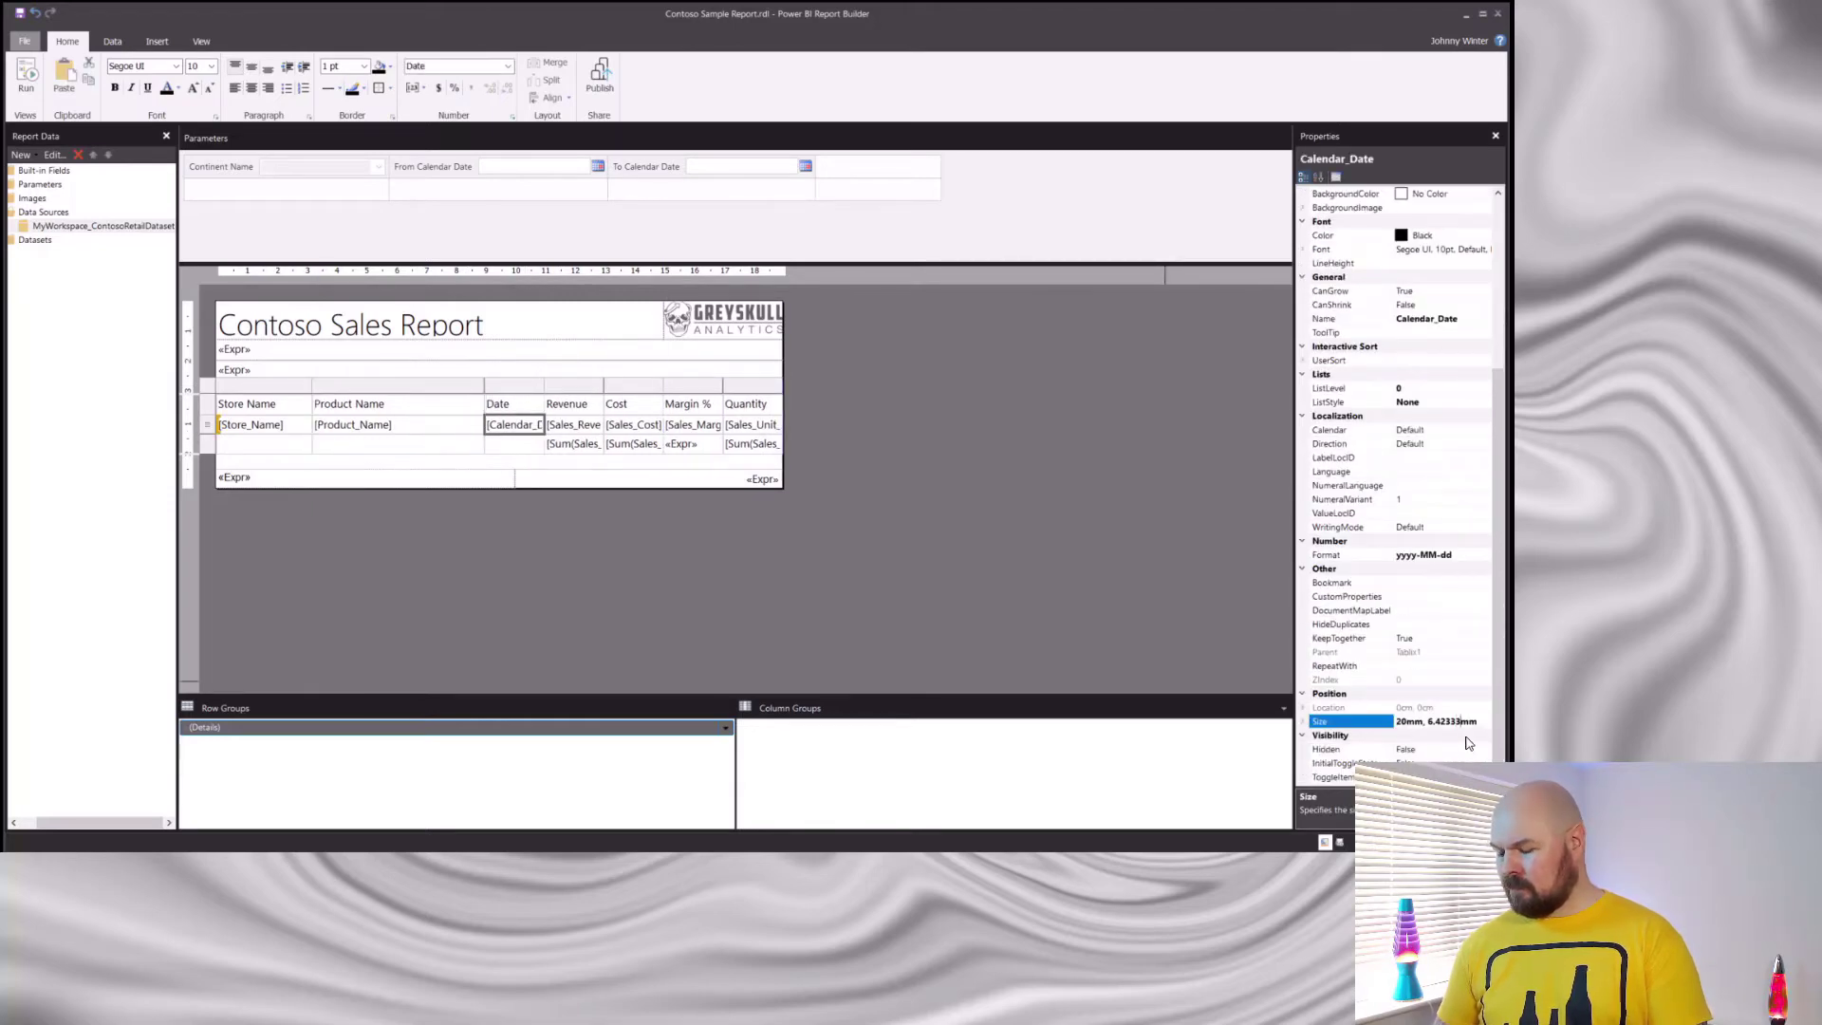
pyautogui.click(514, 446)
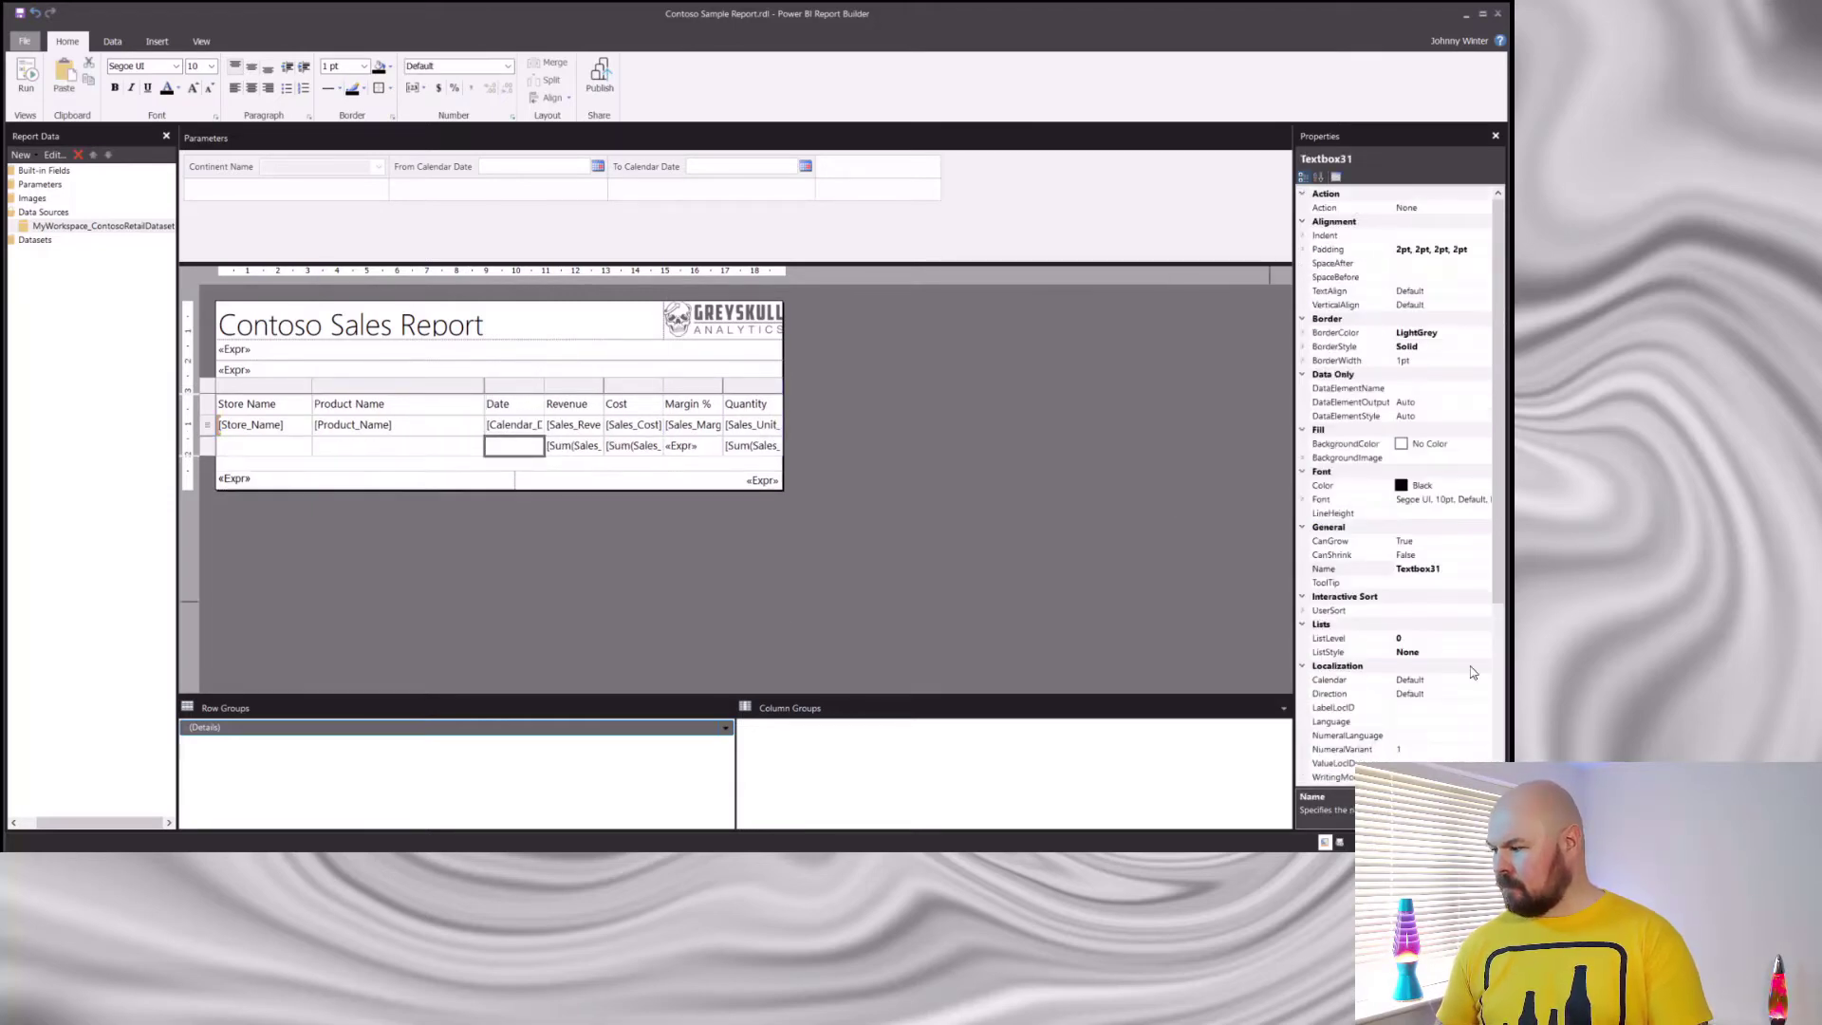
pyautogui.click(1452, 723)
pyautogui.press('Return')
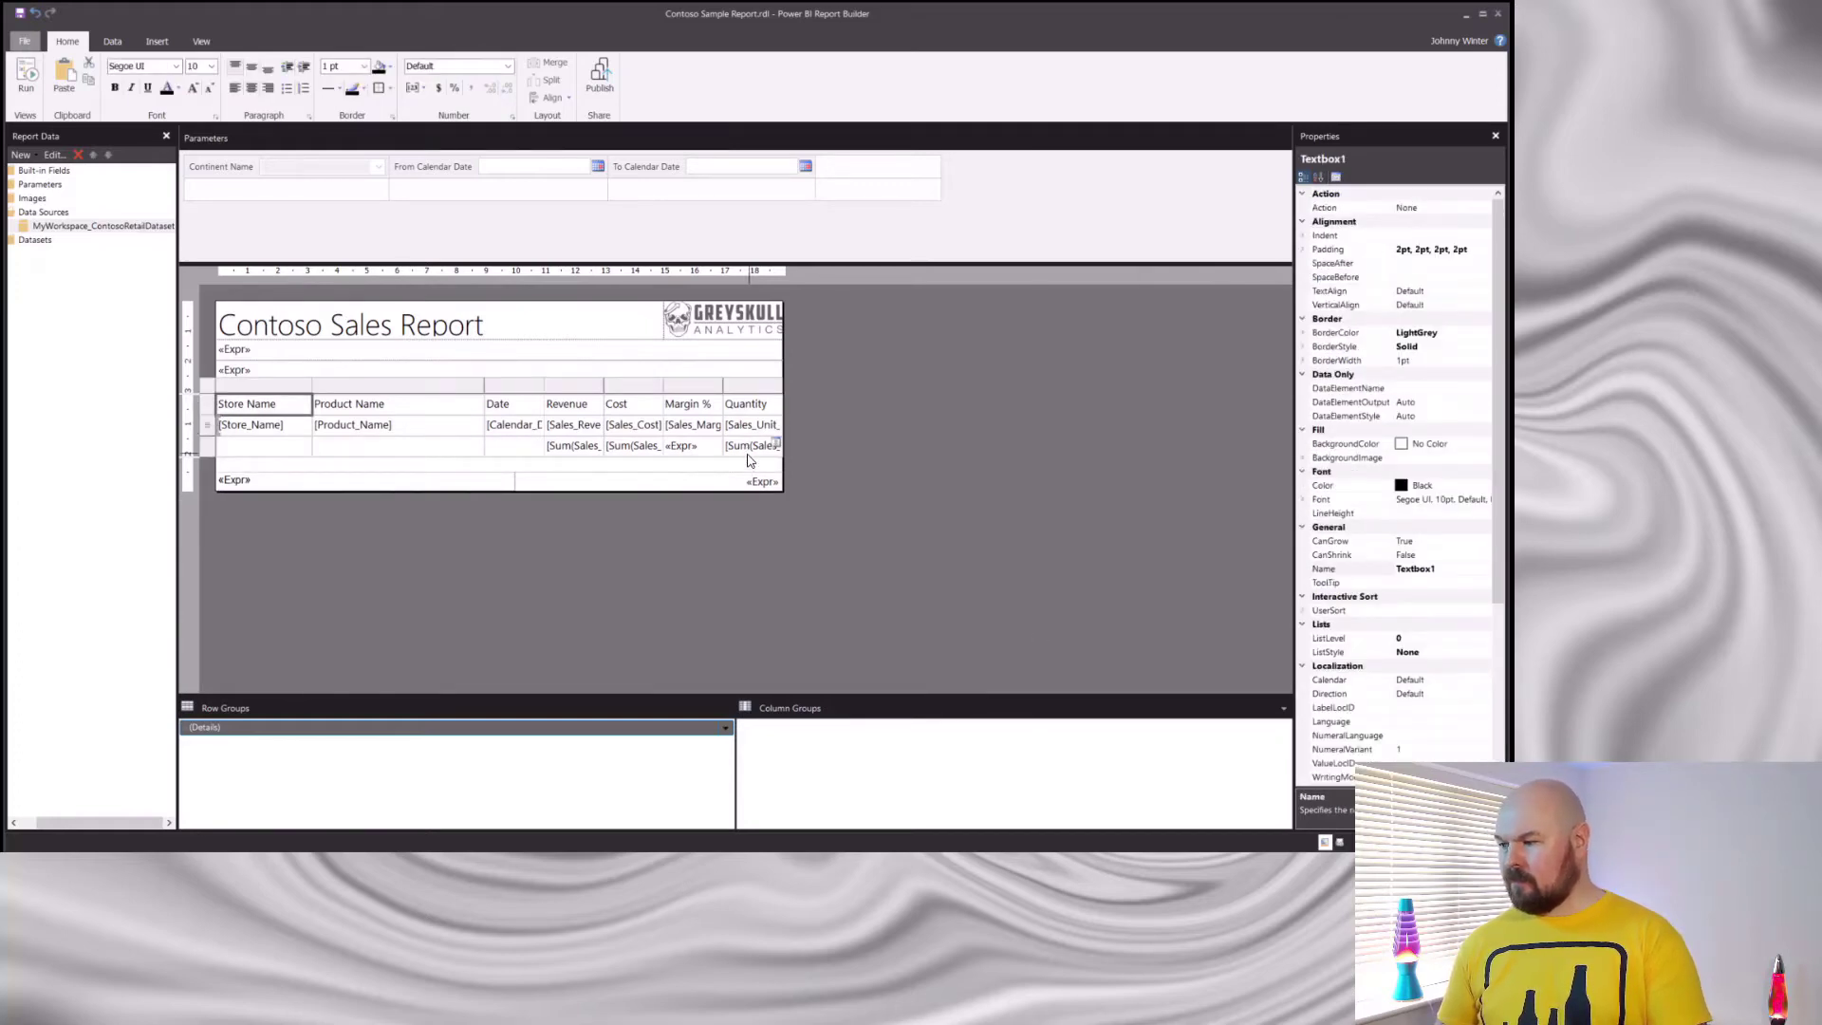
# Reduce the font size of all table cells to 9 pt and run the report.
pyautogui.keyDown('shift'); pyautogui.click(748, 460); pyautogui.keyUp('shift')
pyautogui.click(210, 65)
pyautogui.click(205, 92)
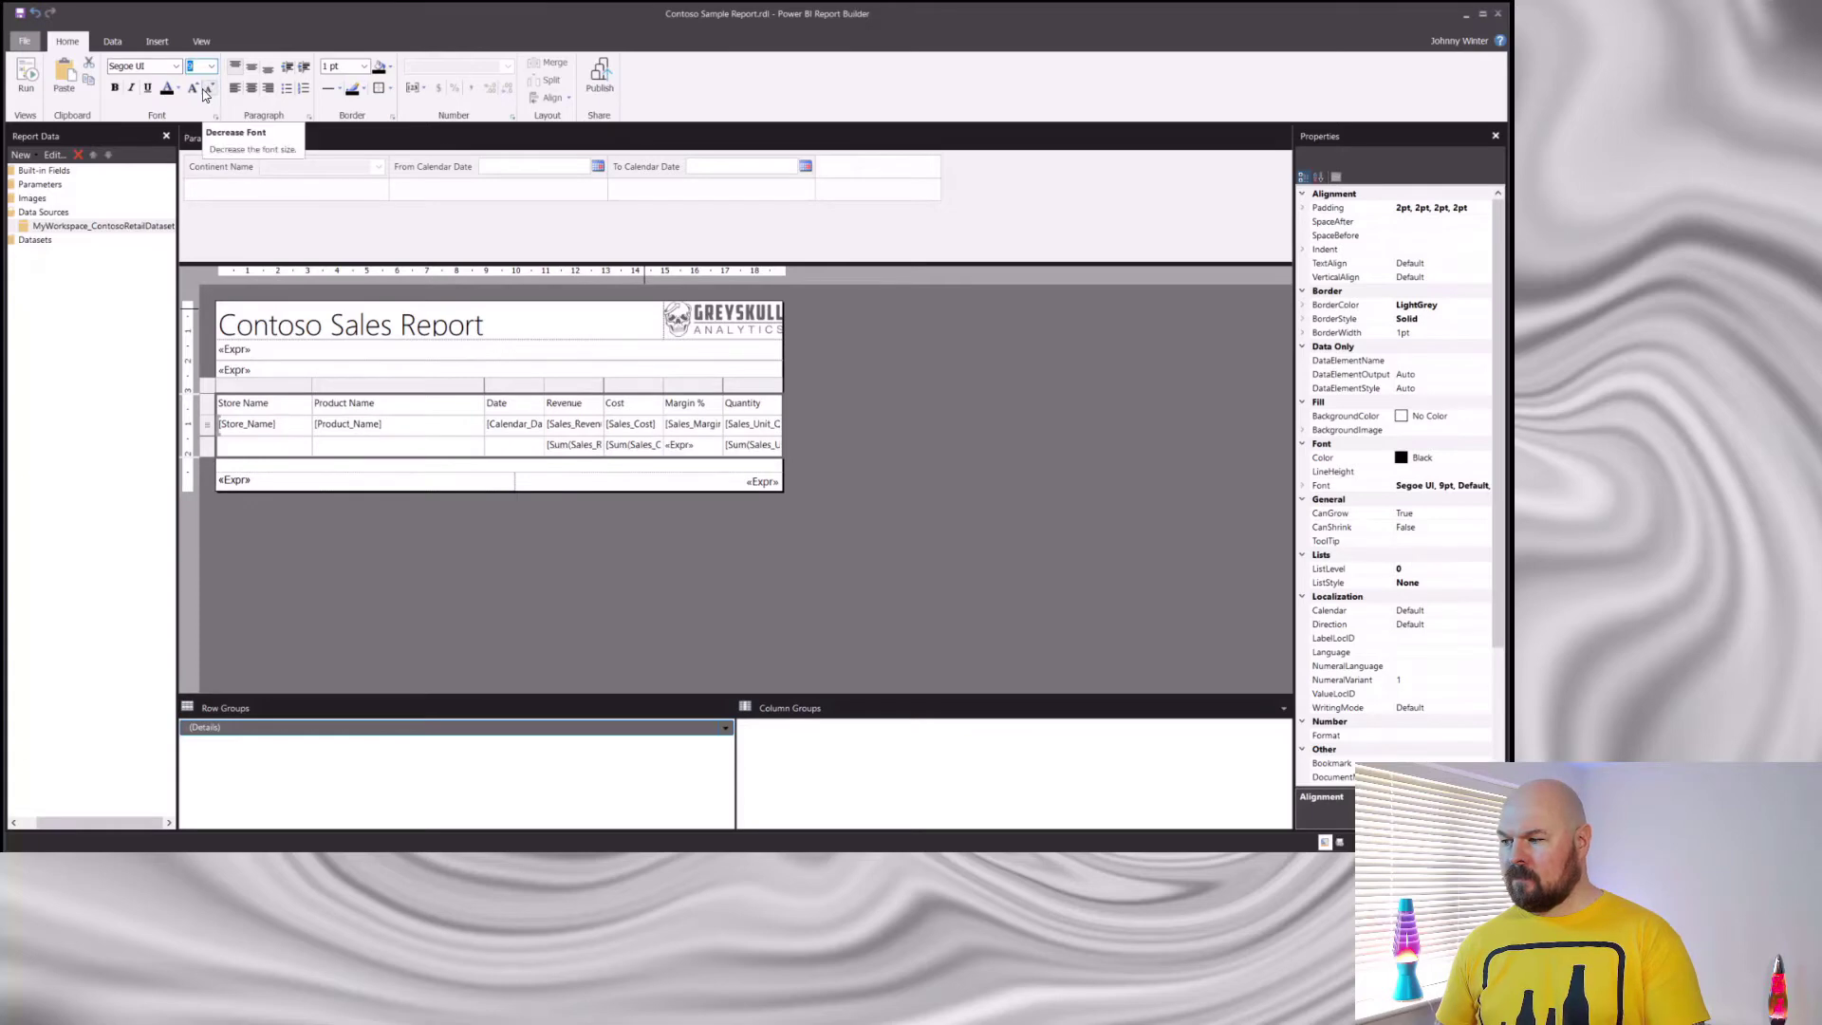
pyautogui.click(482, 522)
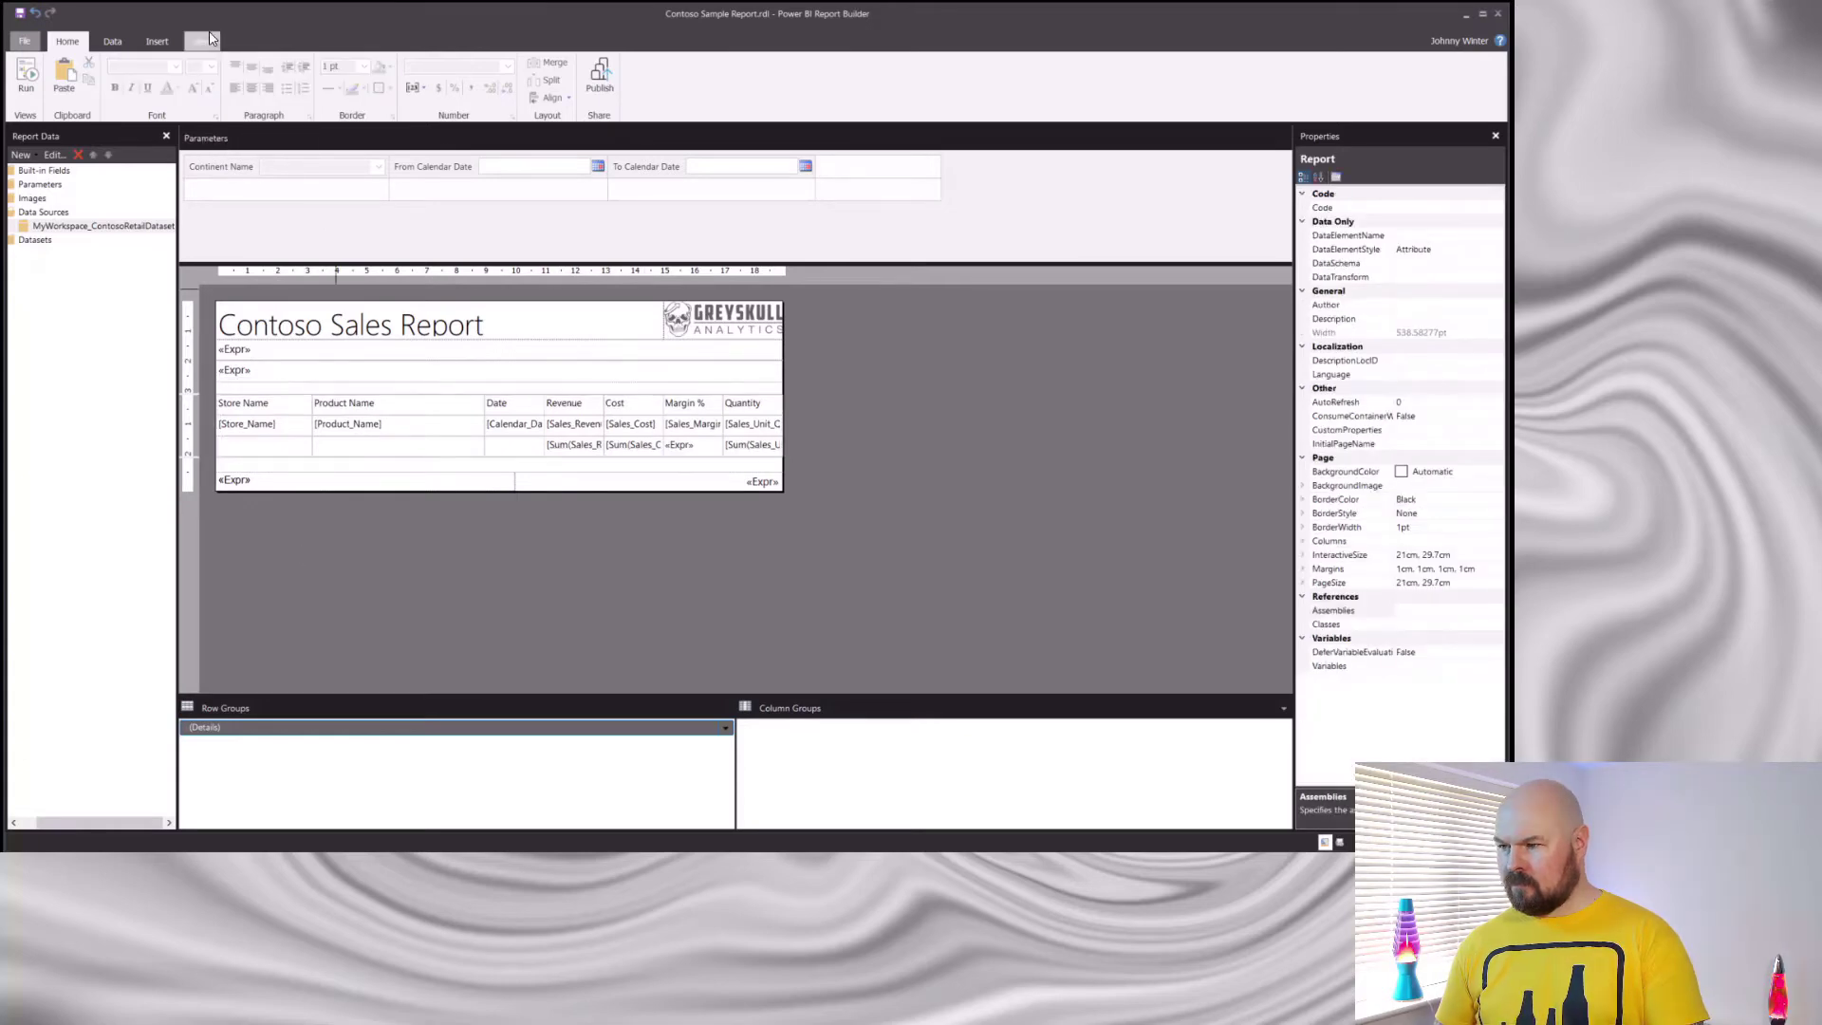
pyautogui.click(24, 73)
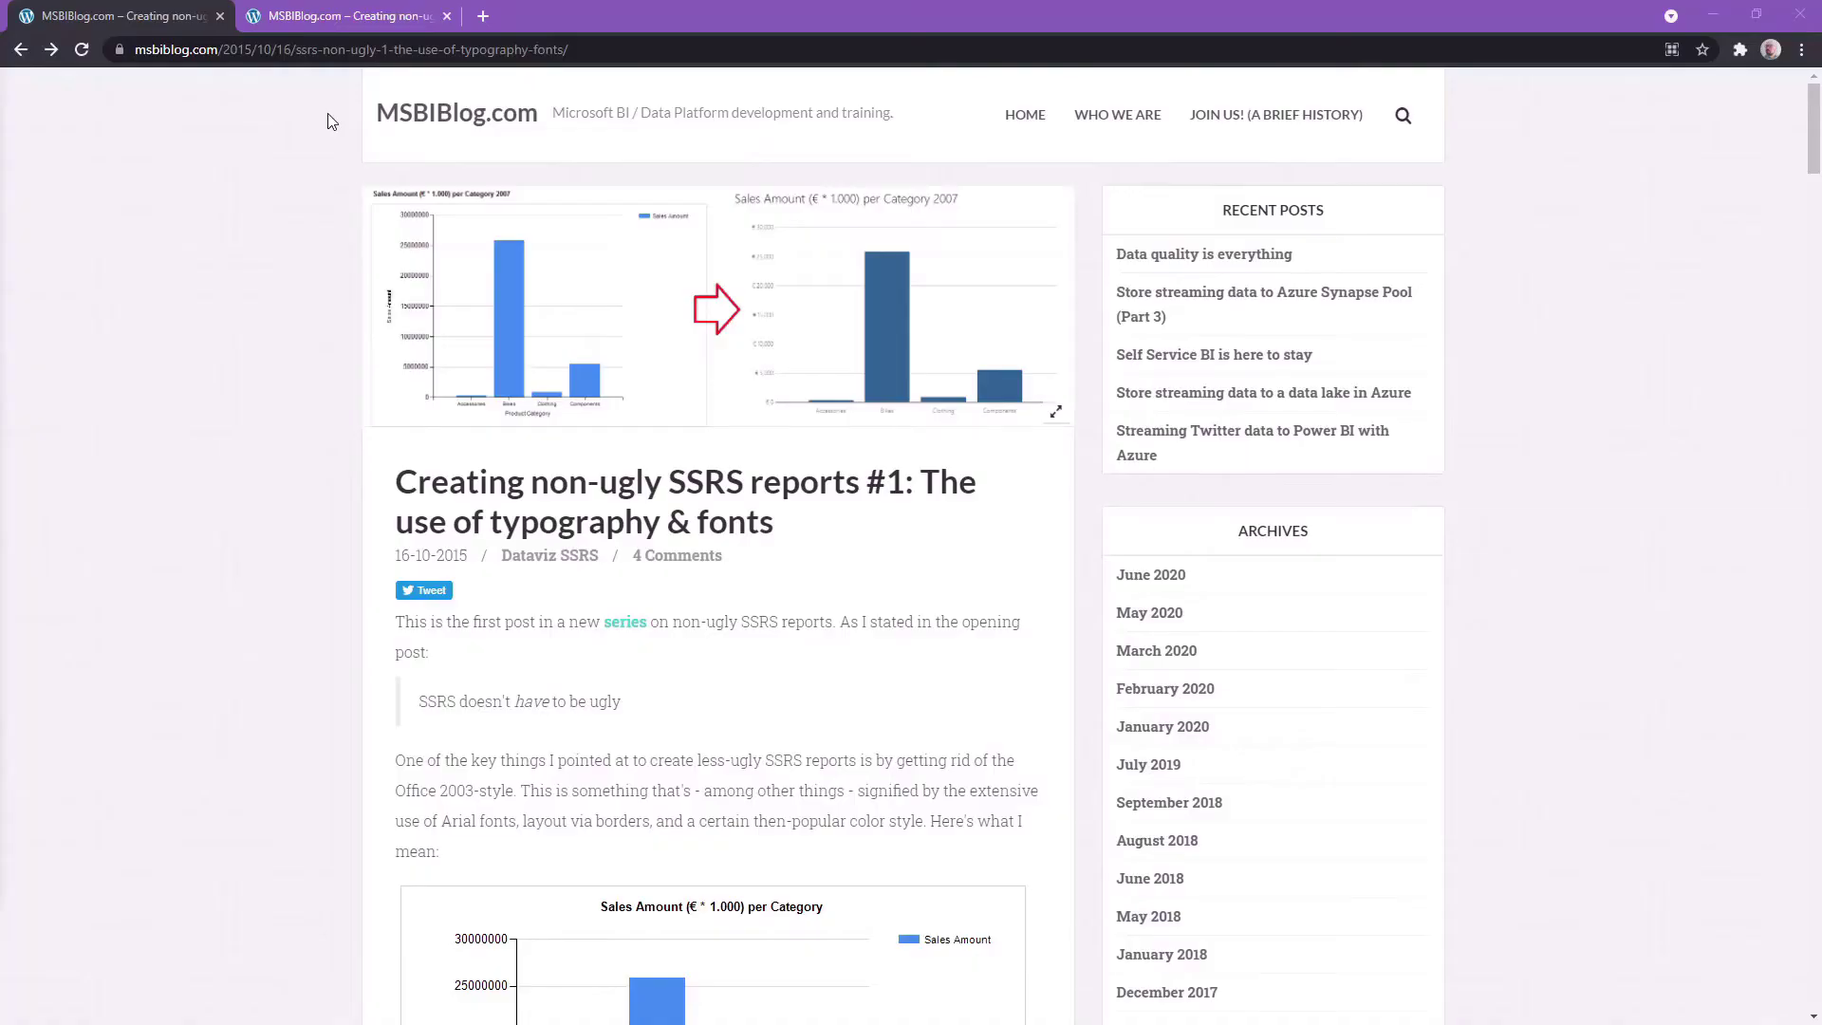
# Switch to the browser and skim the MSBIBlog.com posts on creating non-ugly SSRS reports, starting with typography and fonts.
pyautogui.scroll(-5, 331, 120)
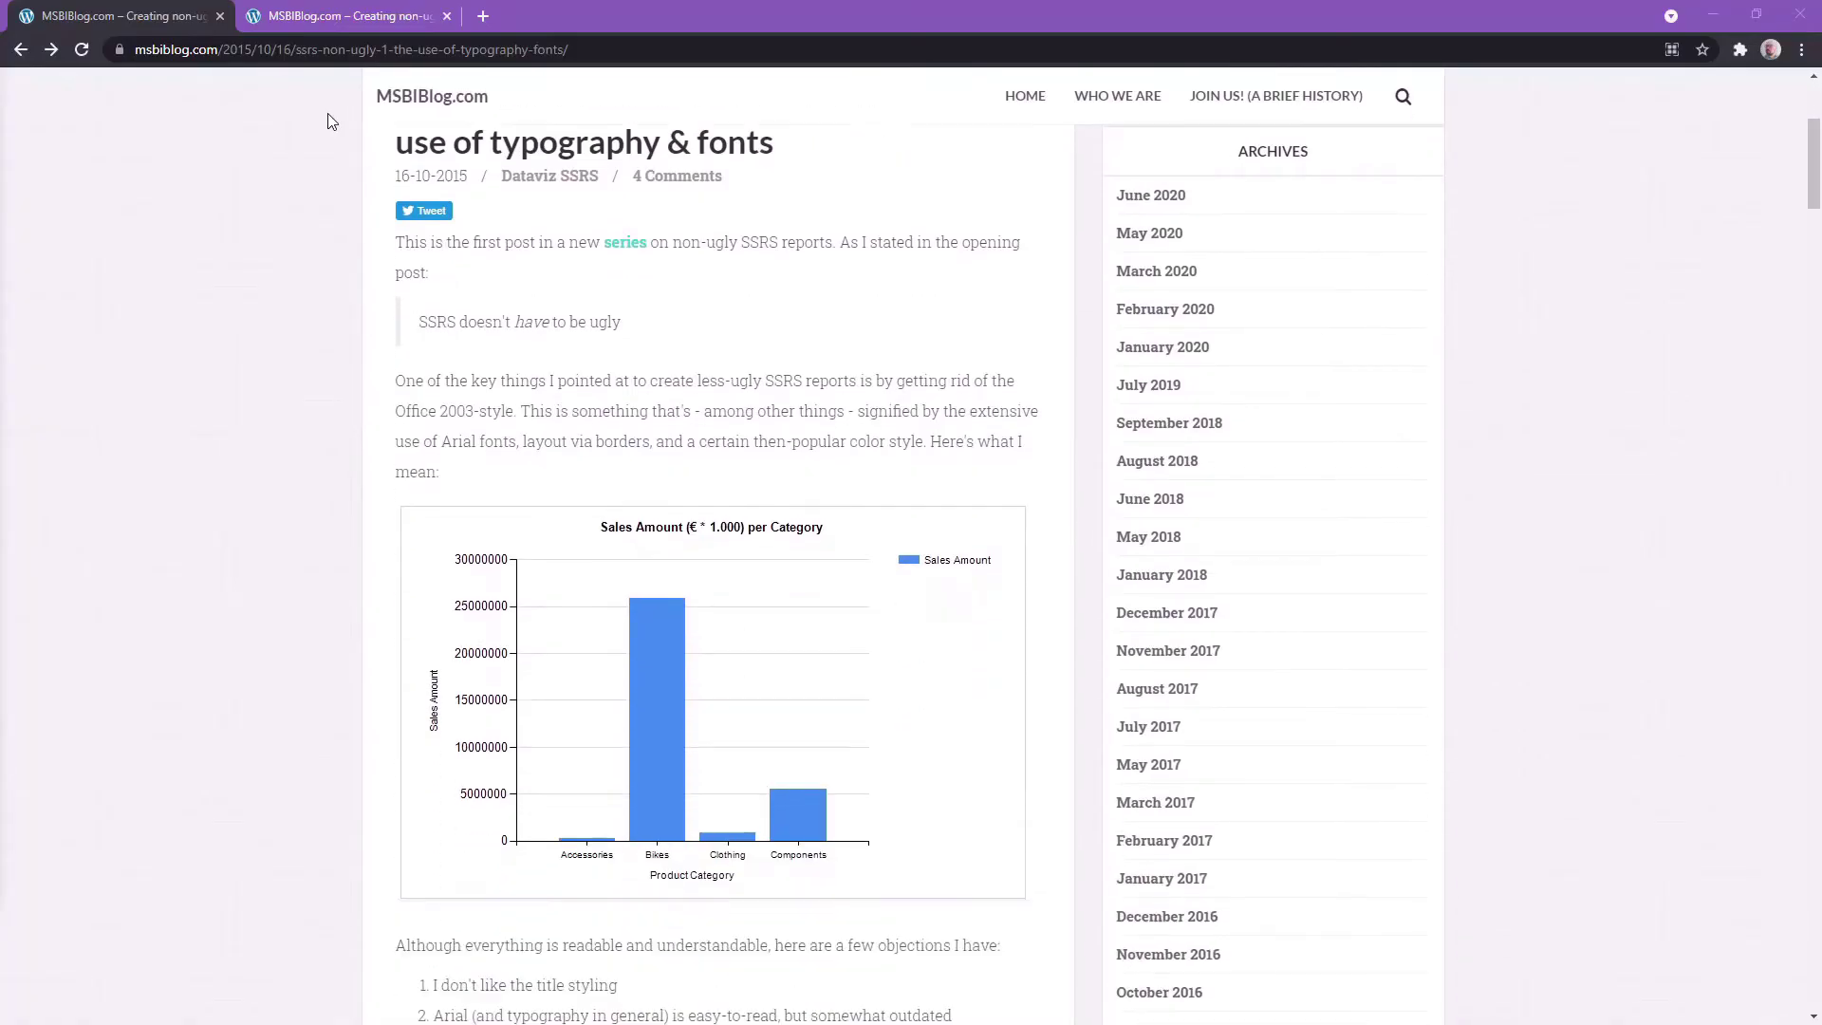
pyautogui.scroll(-4, 331, 121)
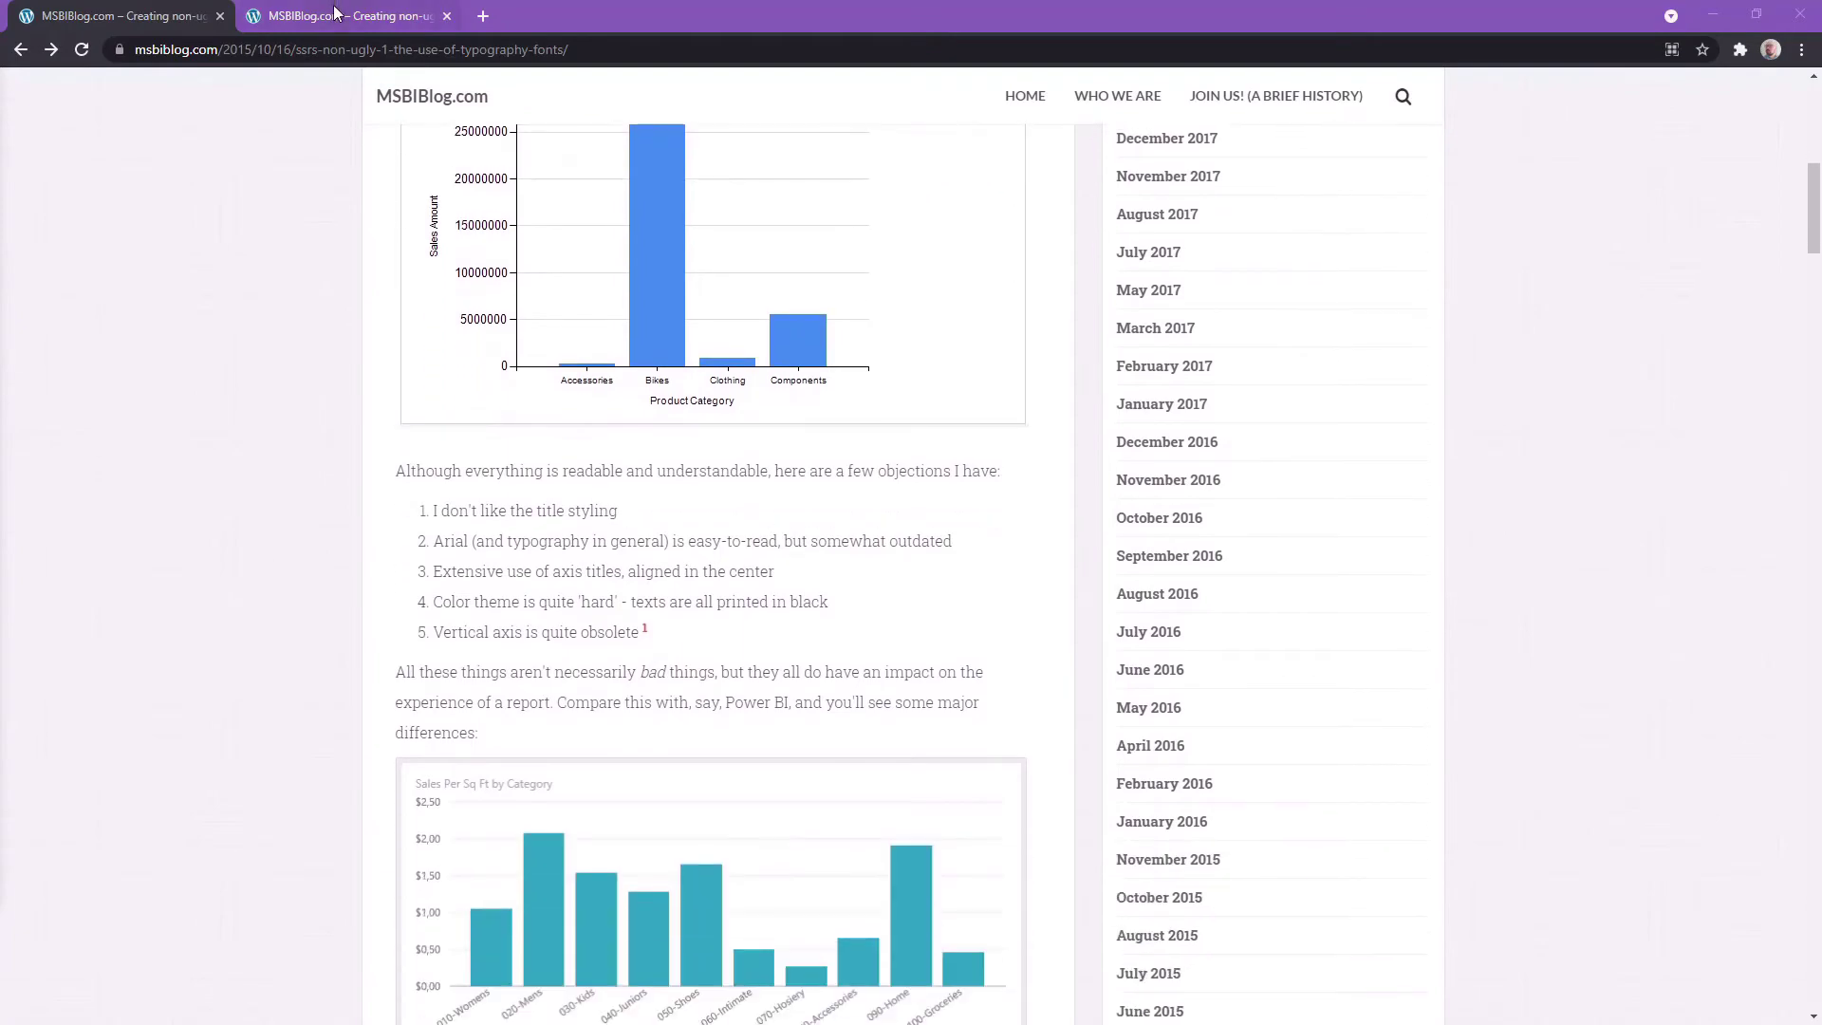
pyautogui.hotkey('alt', 'Right')
pyautogui.scroll(-2, 313, 147)
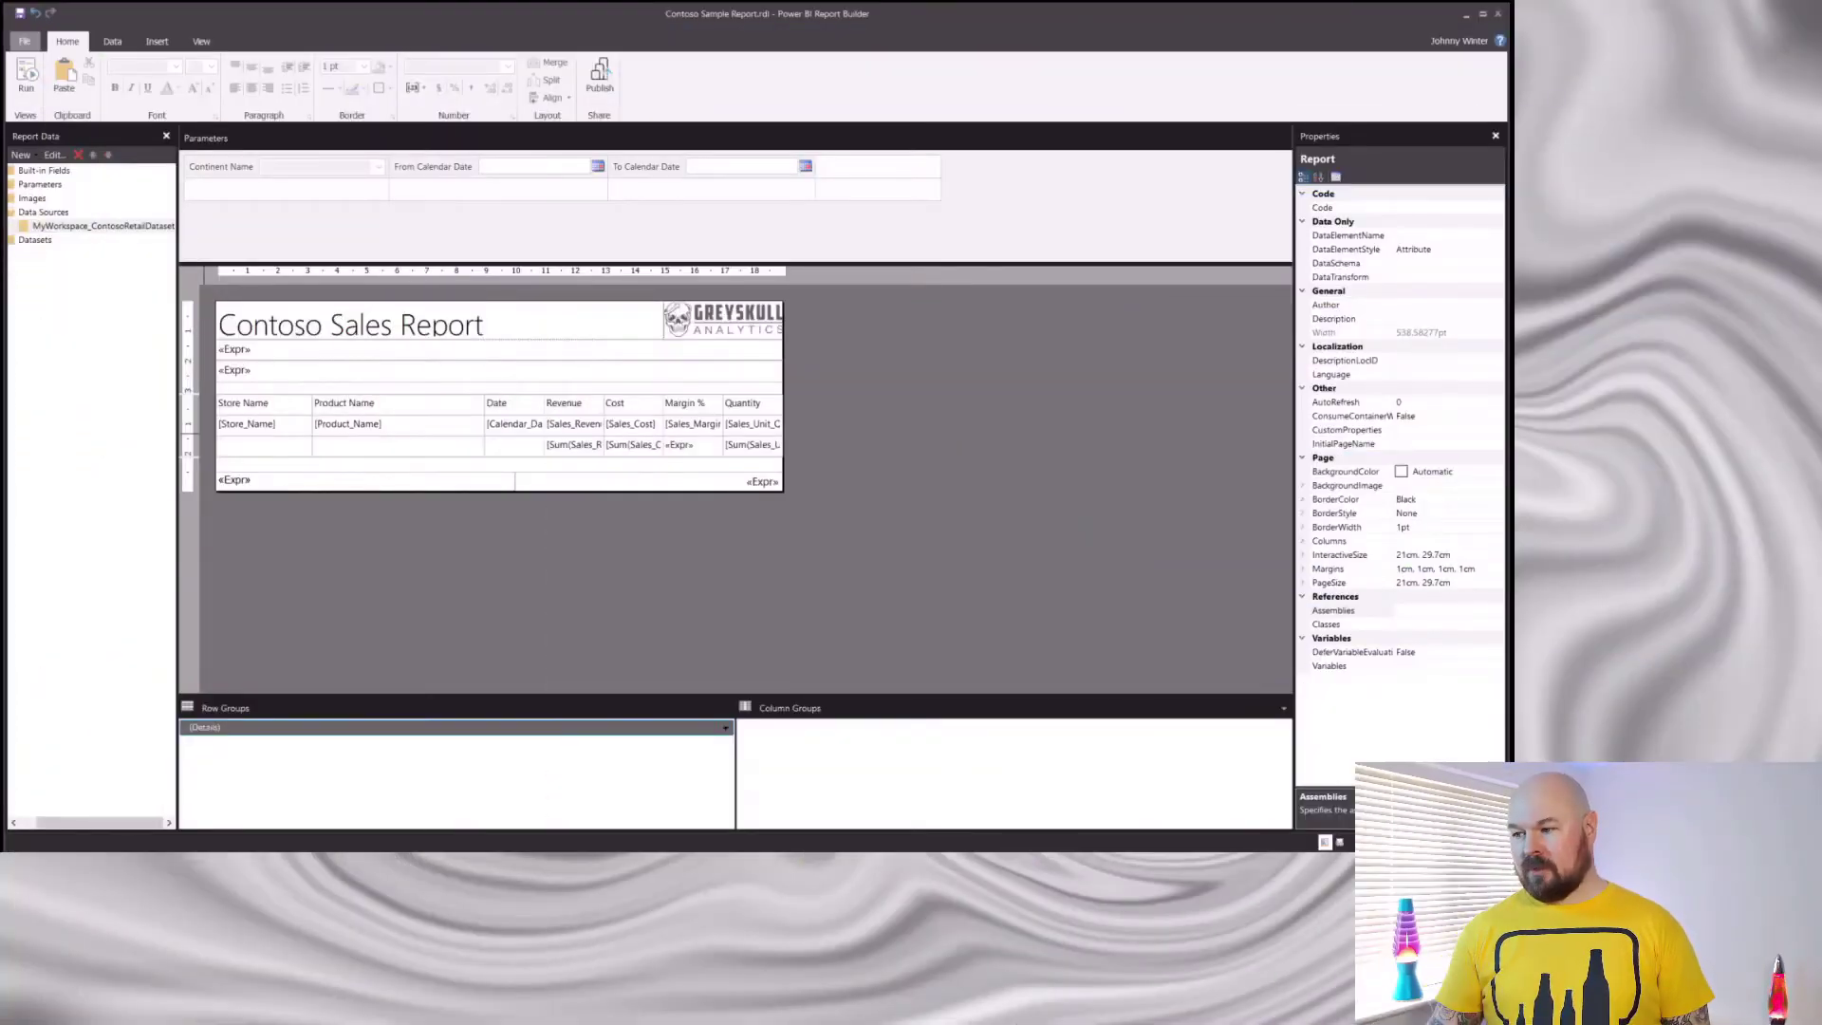
# Back in Power BI Report Builder, set the default border style of all table cells to None.
pyautogui.click(266, 408)
pyautogui.click(776, 461)
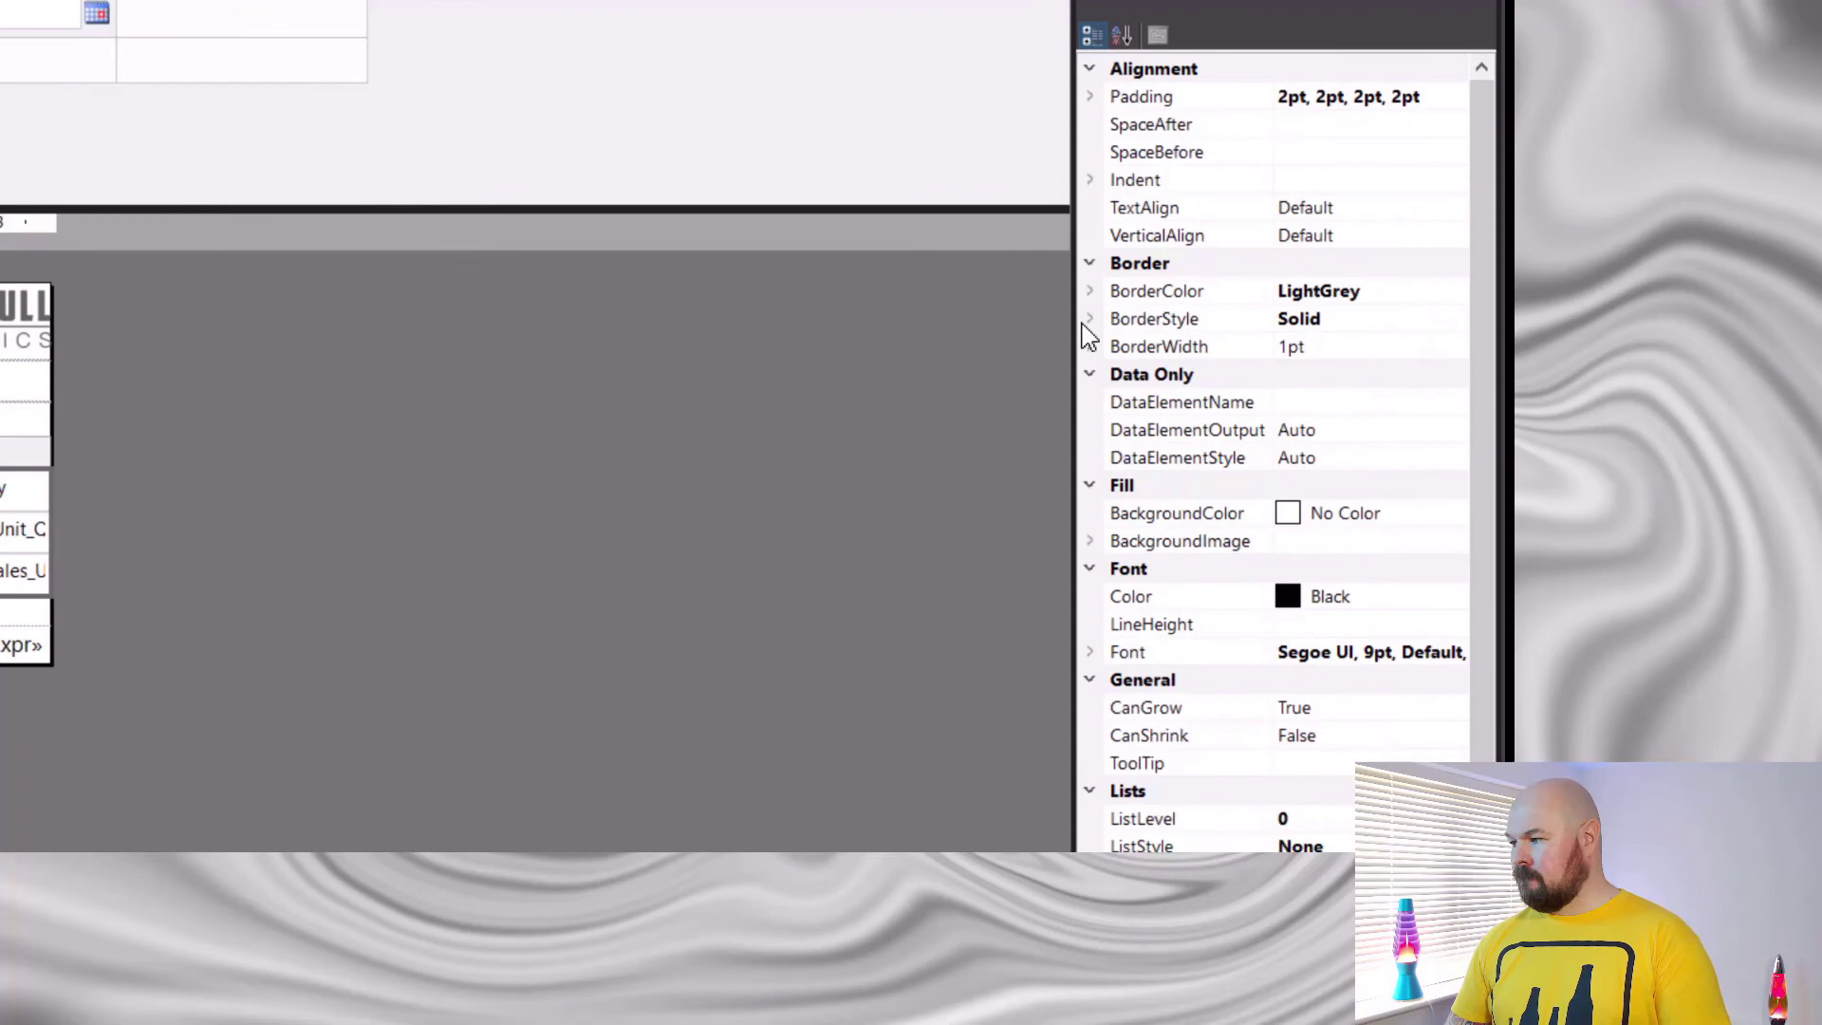
pyautogui.click(1301, 319)
pyautogui.click(1439, 333)
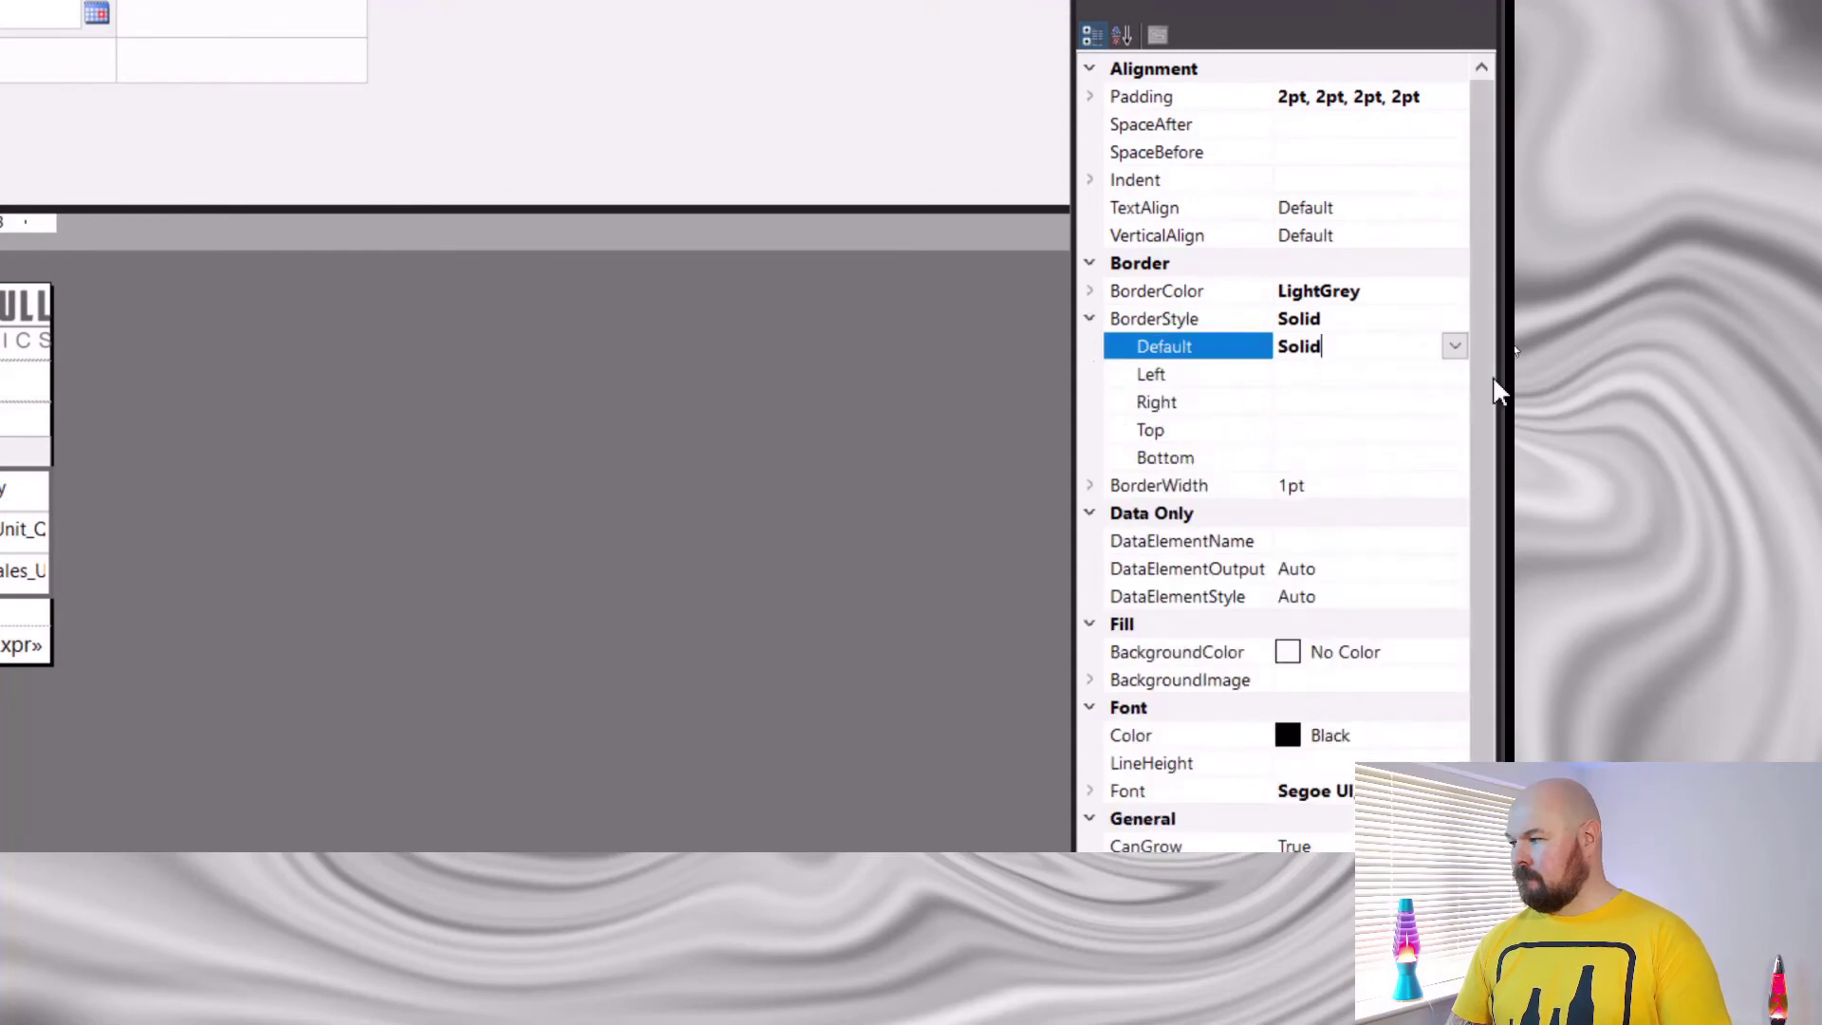
pyautogui.click(1322, 508)
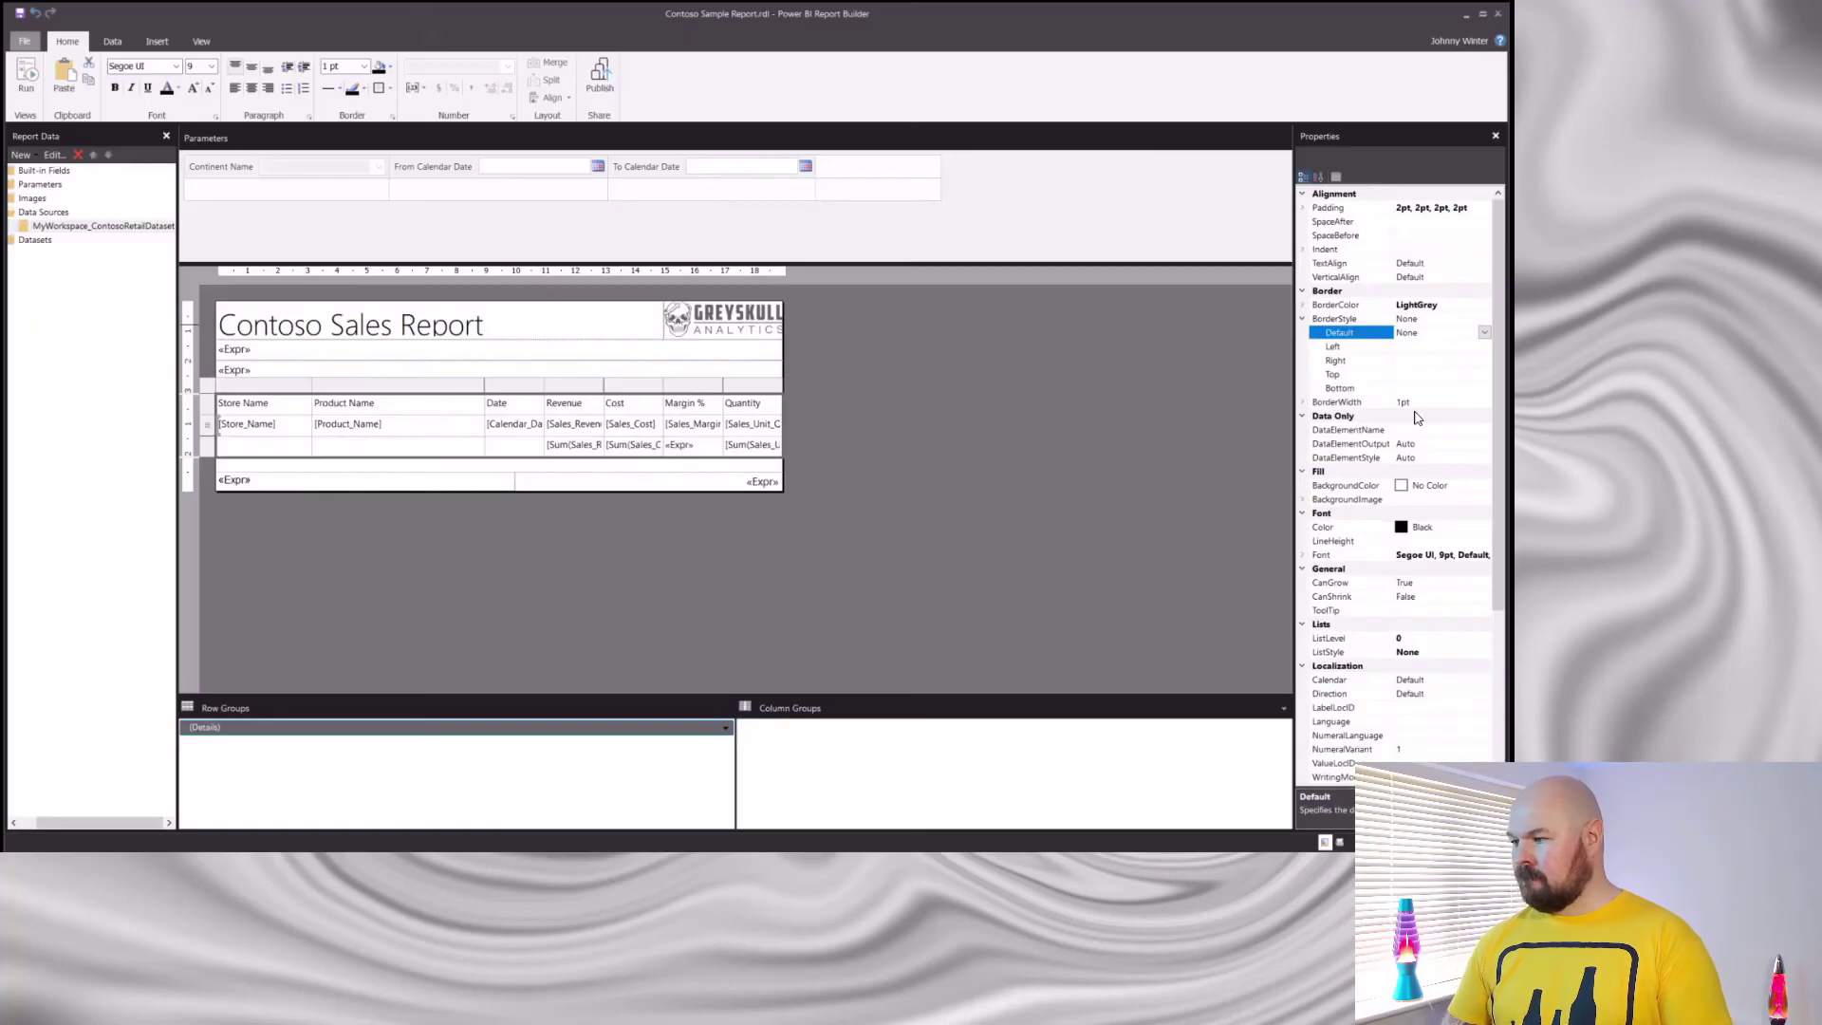
pyautogui.click(143, 573)
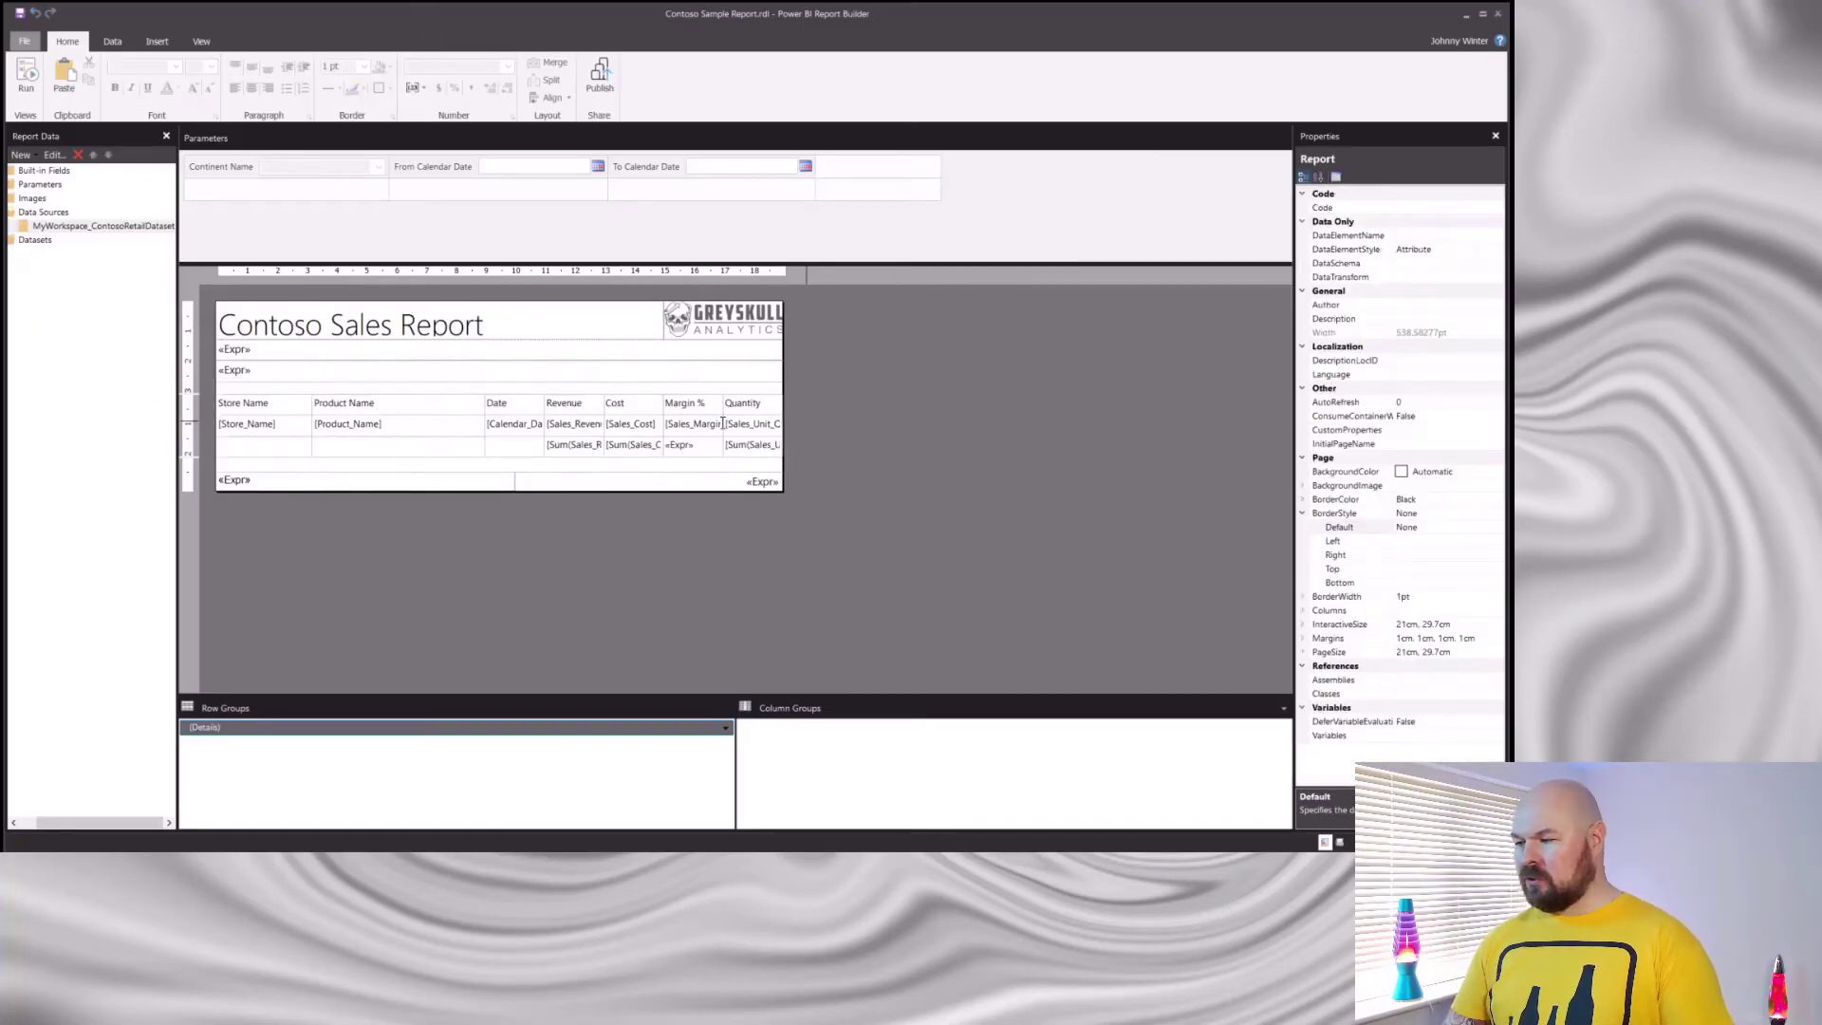
# Give the table's header row a solid bottom border.
pyautogui.click(303, 414)
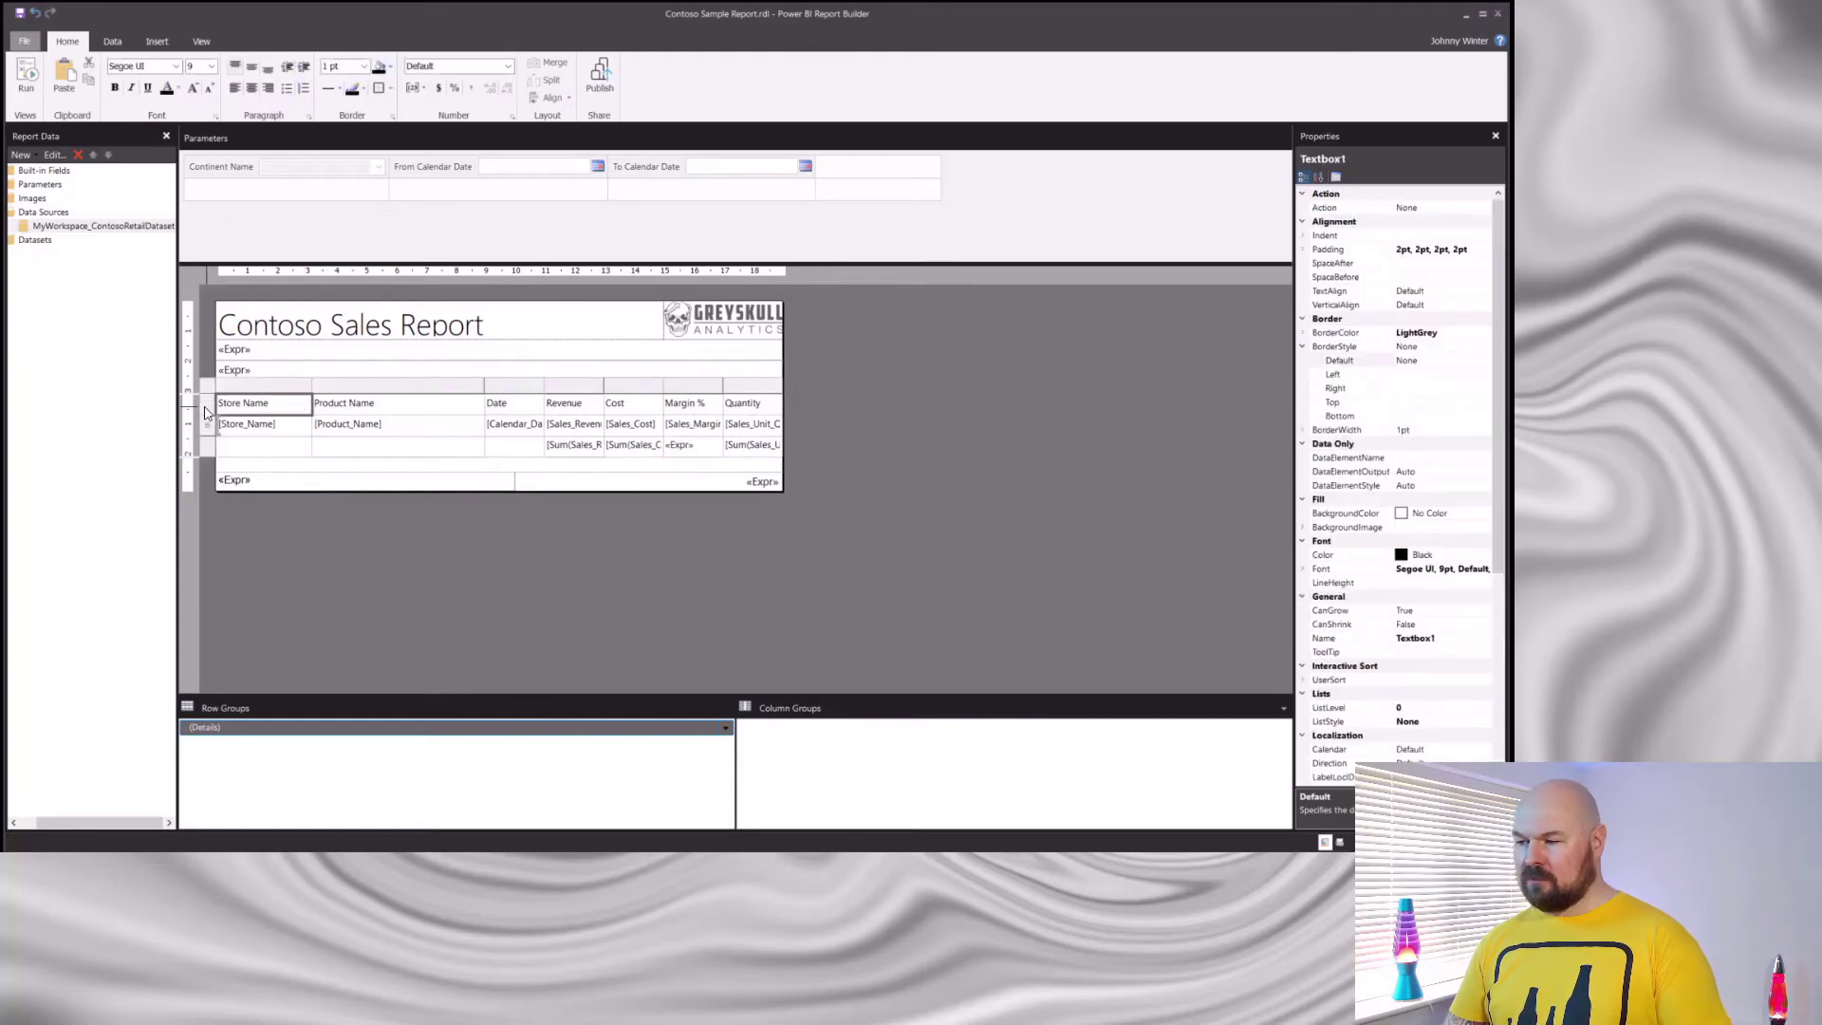
pyautogui.click(206, 406)
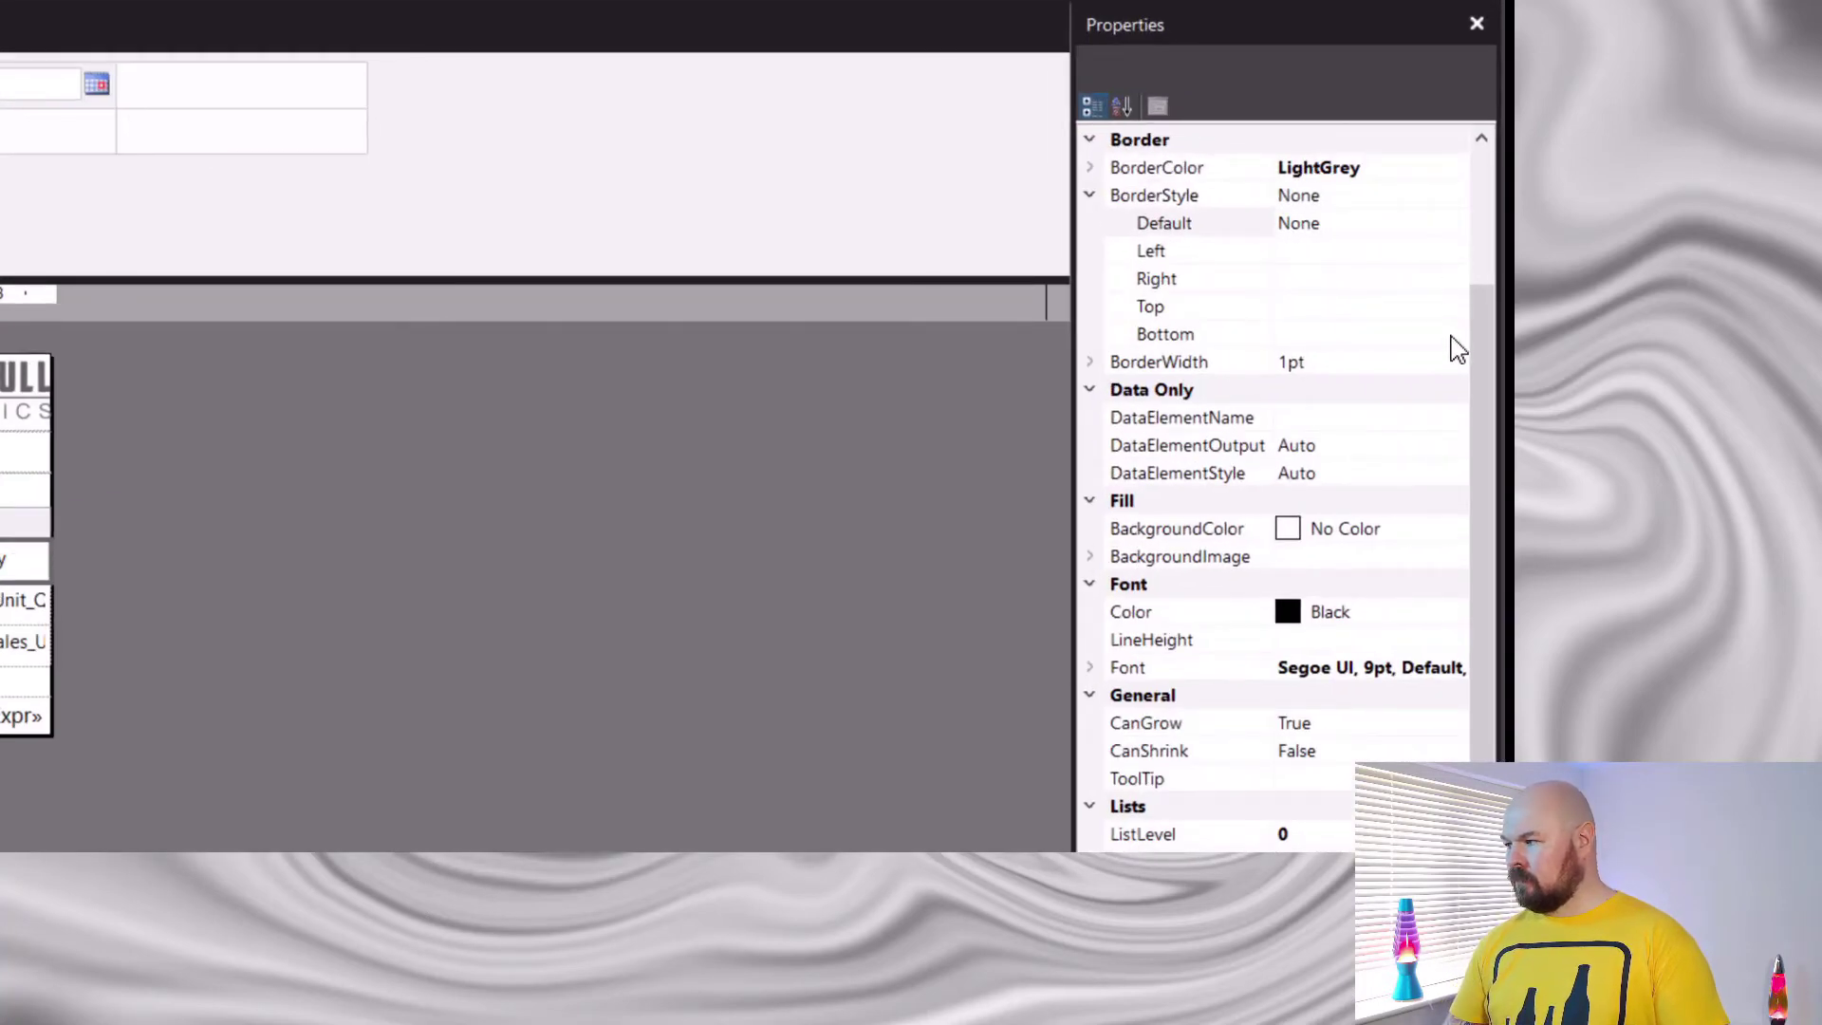
pyautogui.click(1452, 334)
pyautogui.click(1454, 333)
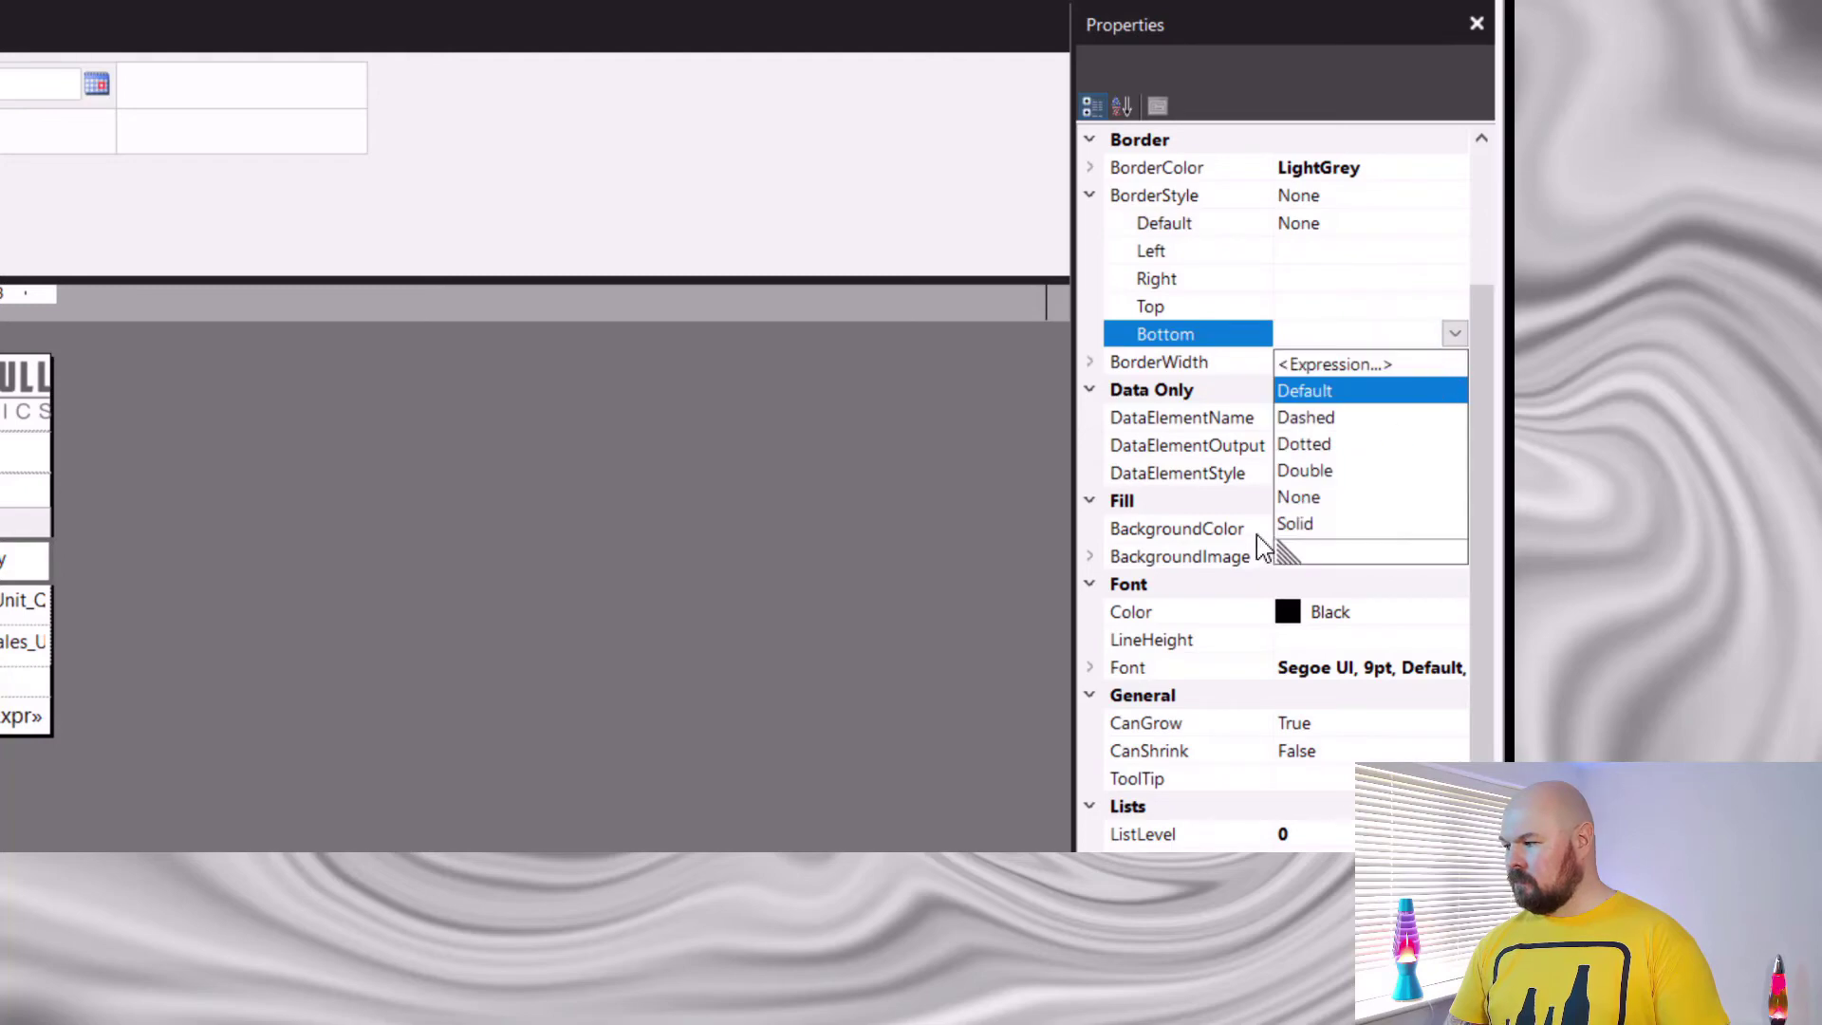
pyautogui.click(1290, 524)
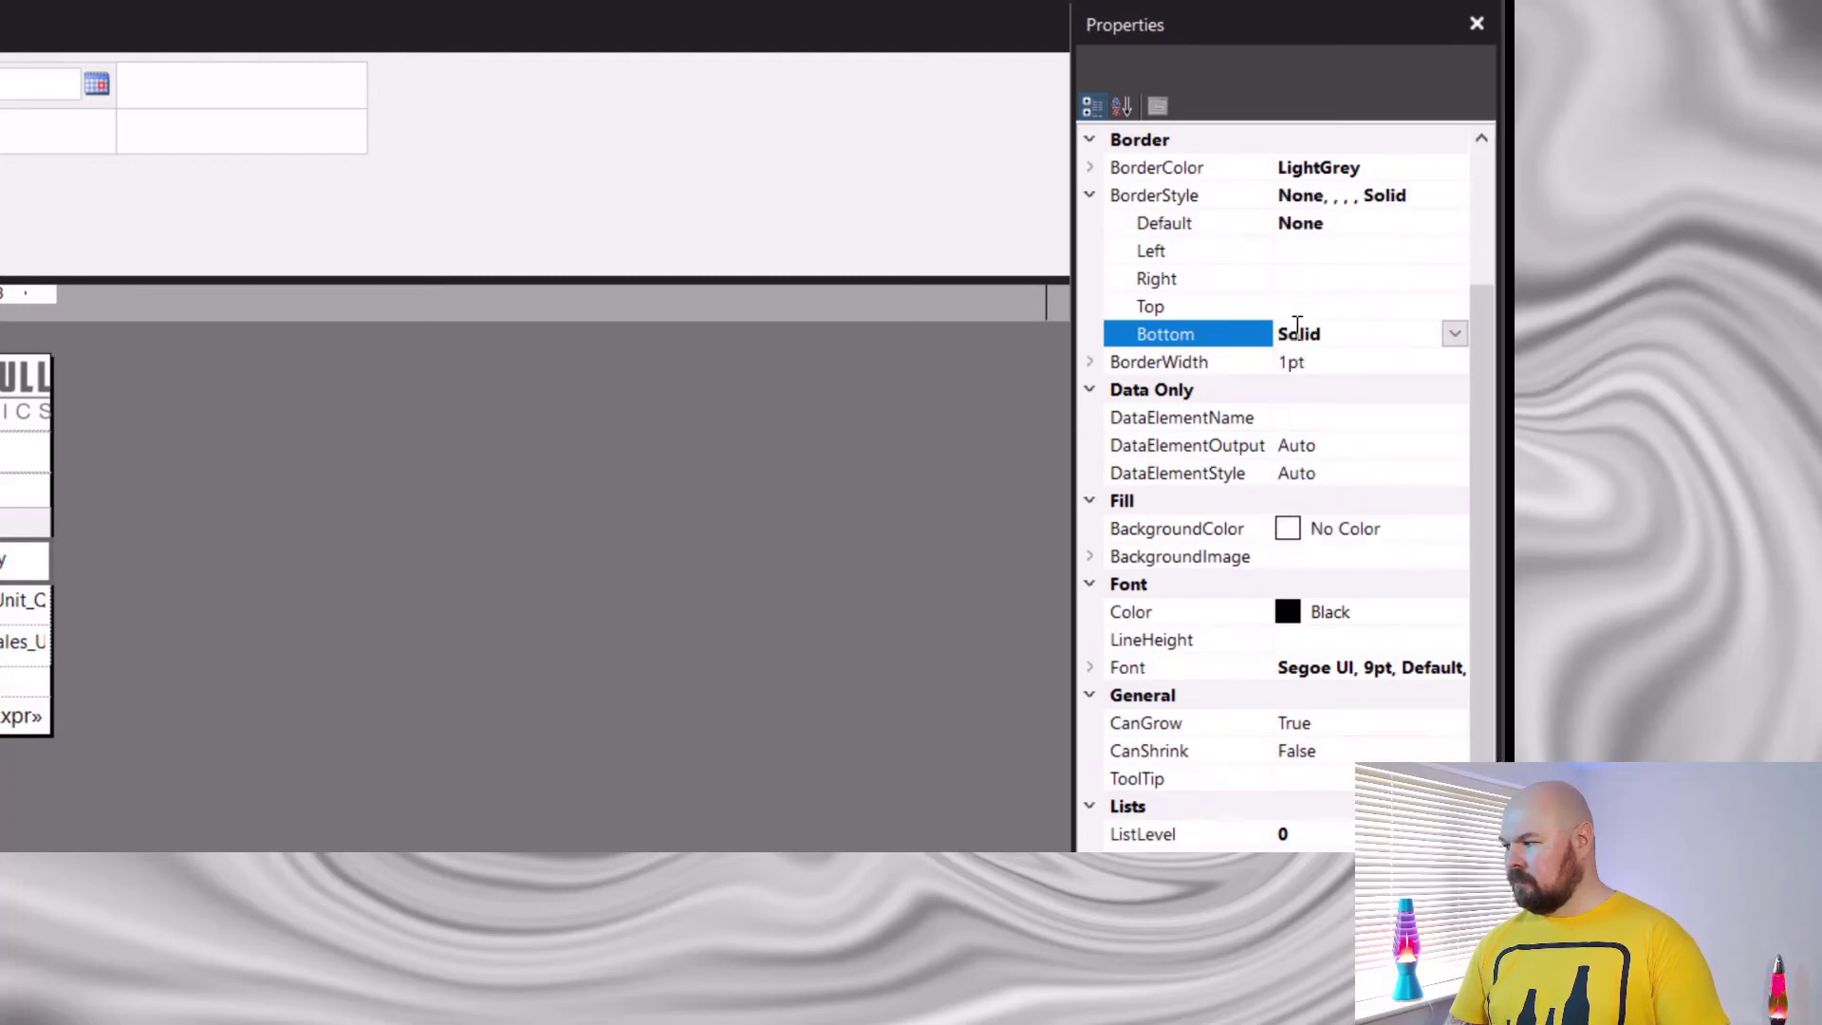
# Set the header row's border width to 1.5pt and its border color to #5f00c5.
pyautogui.click(1286, 366)
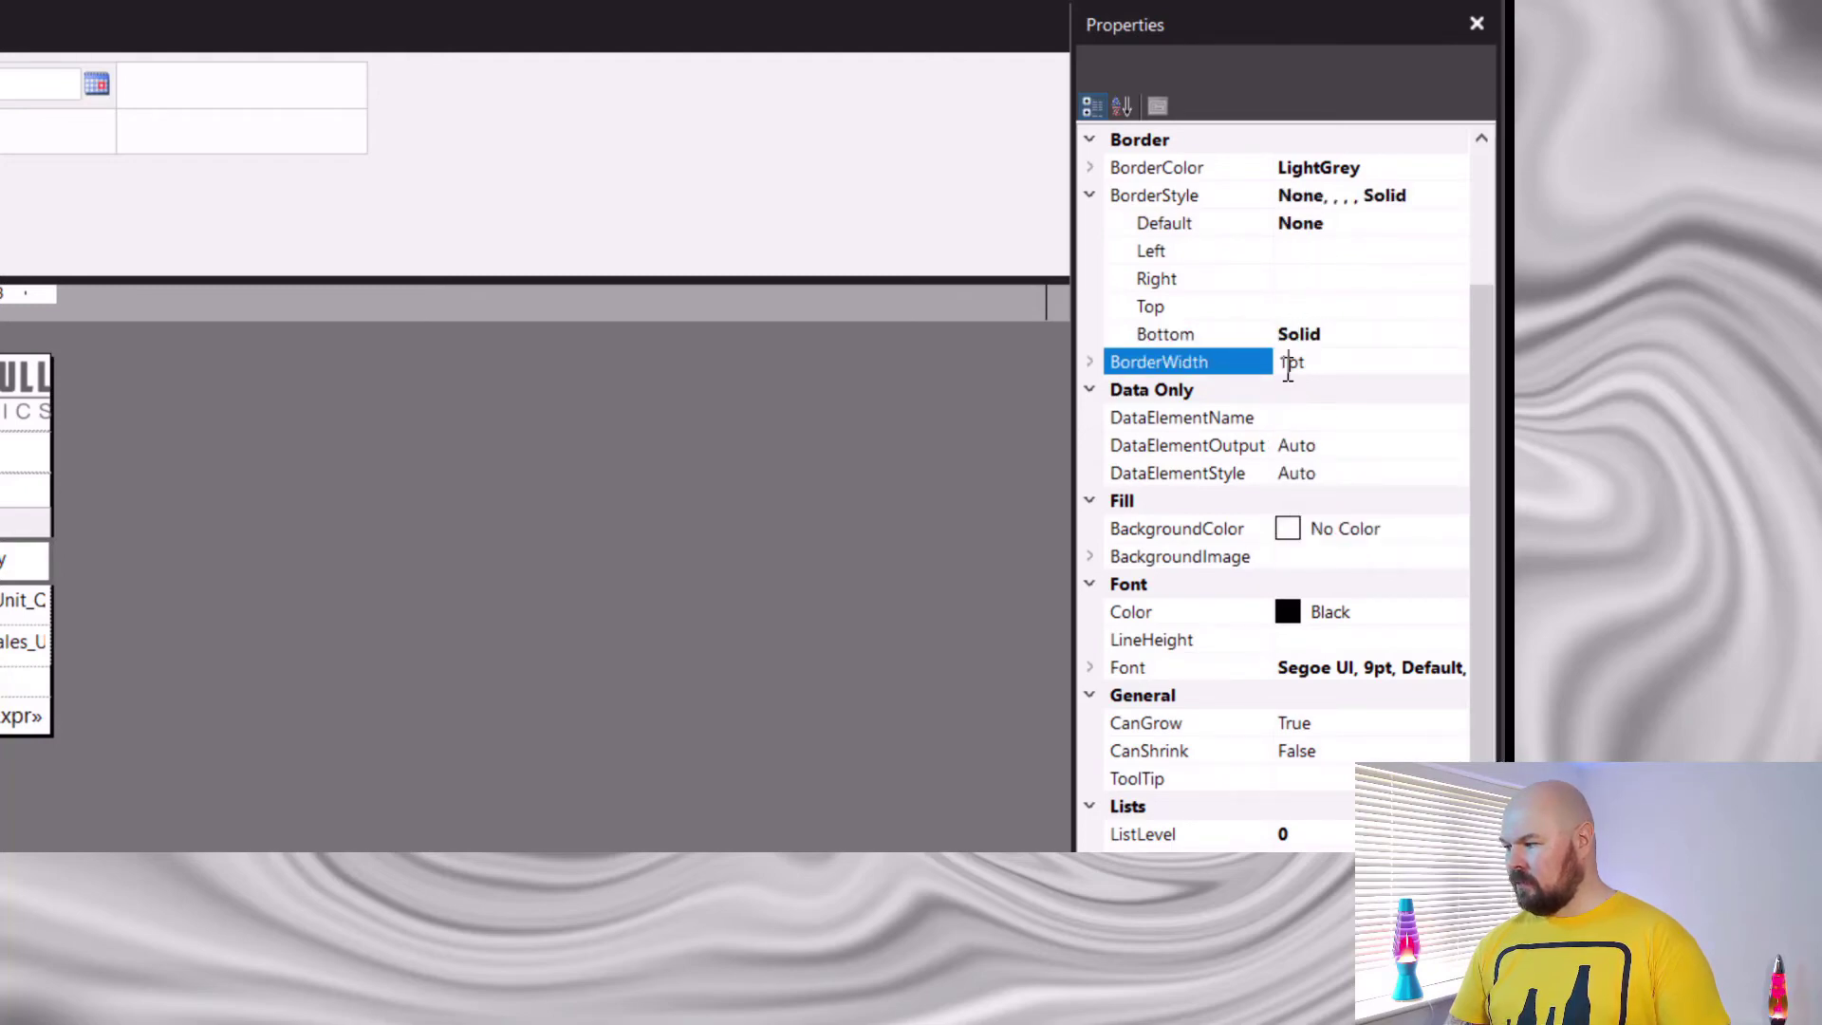
pyautogui.write('.5')
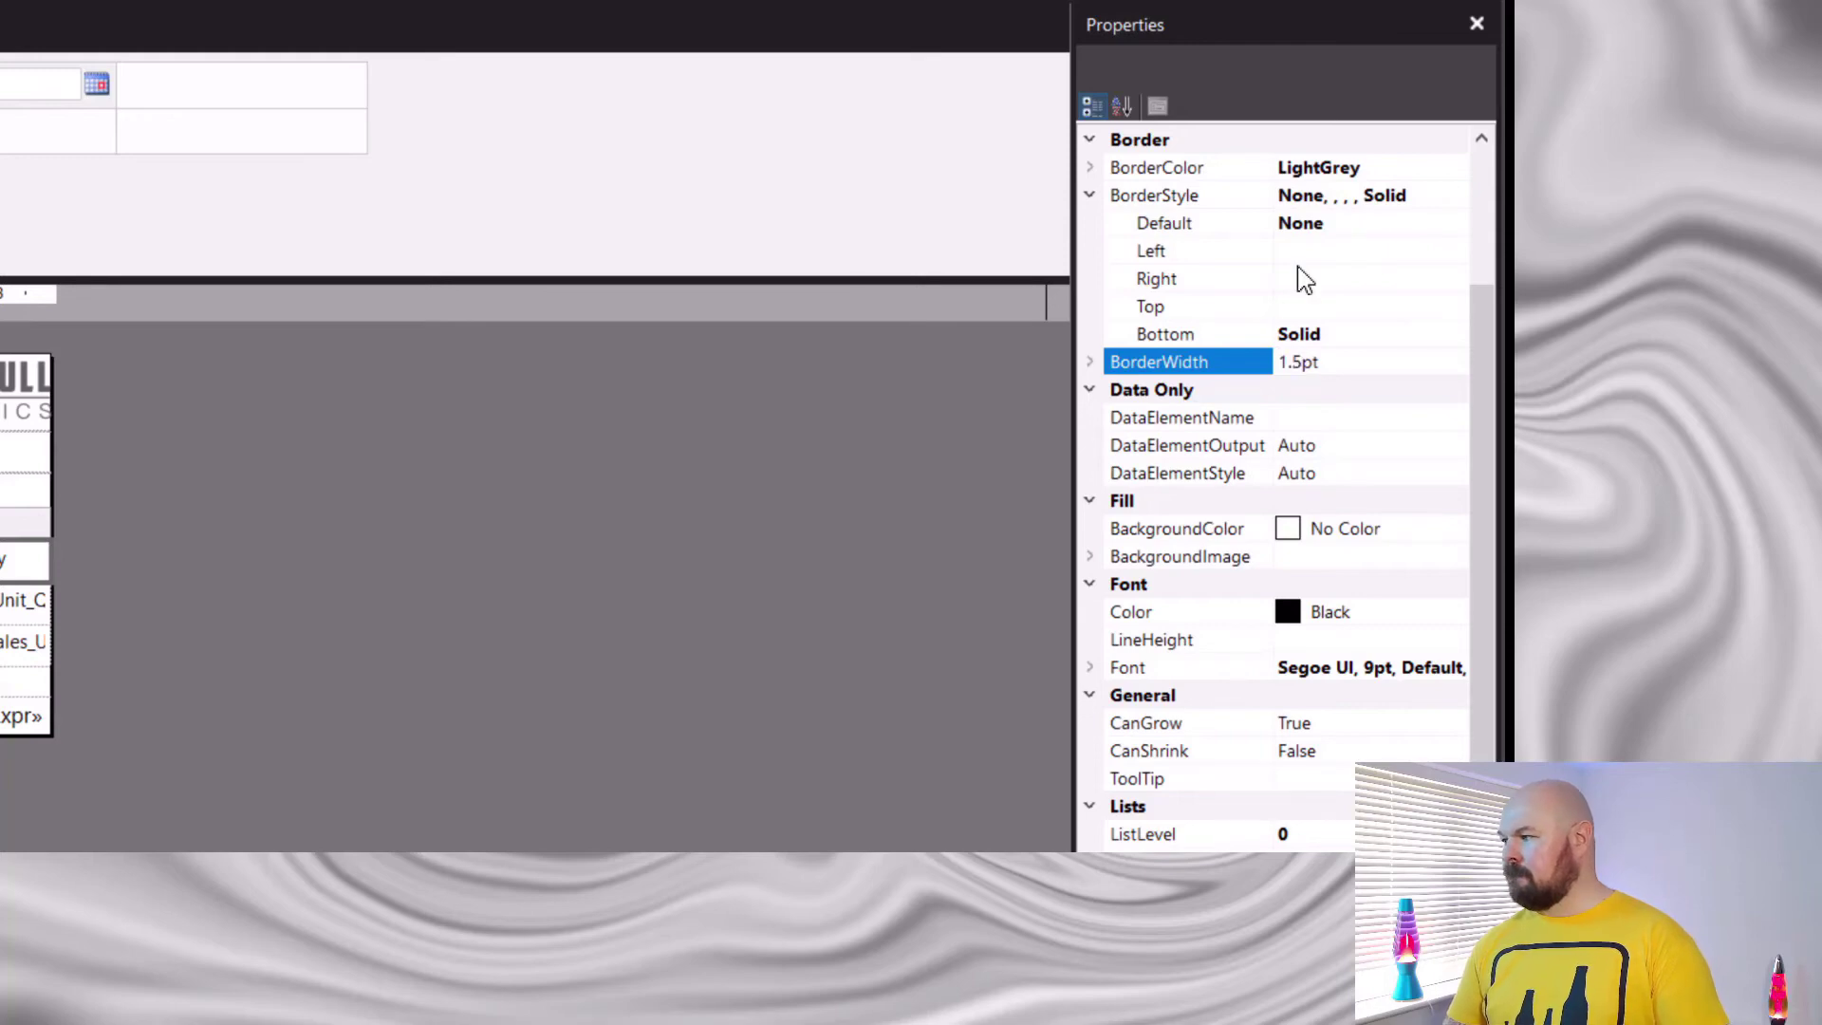
pyautogui.click(1371, 171)
pyautogui.press('BackSpace')
pyautogui.press('BackSpace')
pyautogui.press('BackSpace')
pyautogui.press('BackSpace')
pyautogui.press('BackSpace')
pyautogui.press('BackSpace')
pyautogui.press('BackSpace')
pyautogui.press('BackSpace')
pyautogui.press('BackSpace')
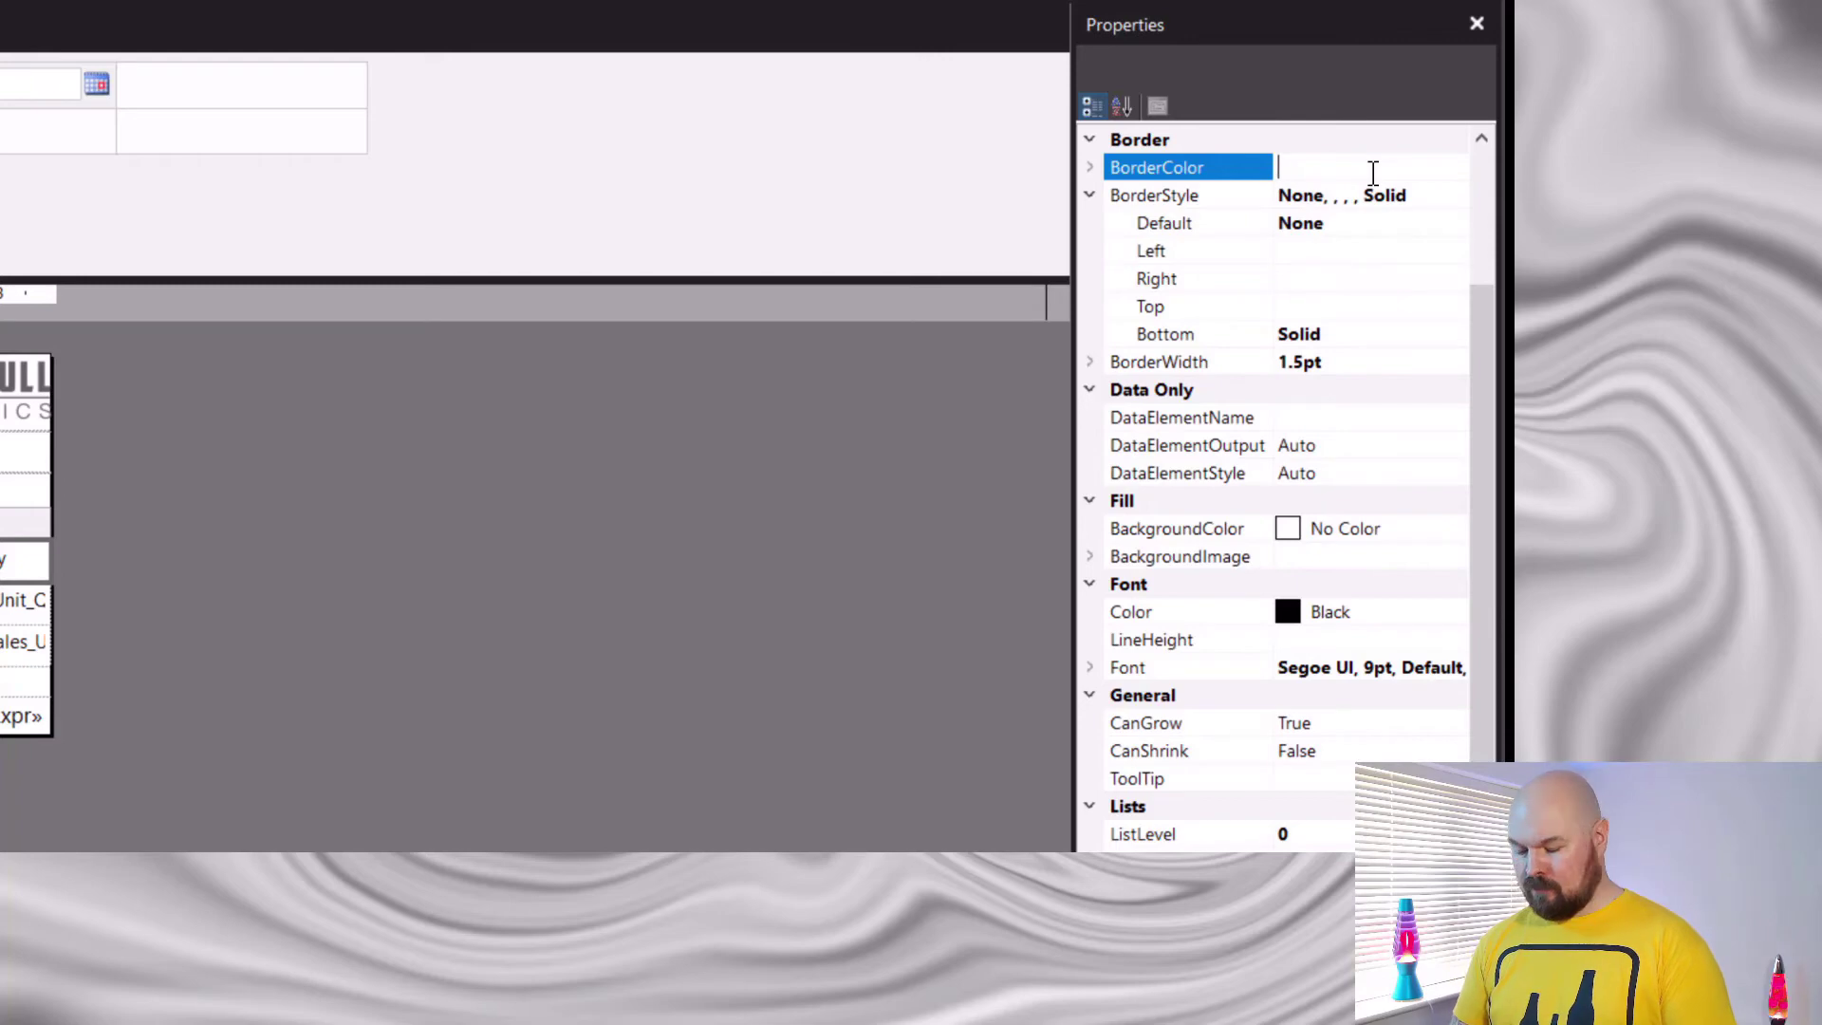
pyautogui.write('#5f00c5')
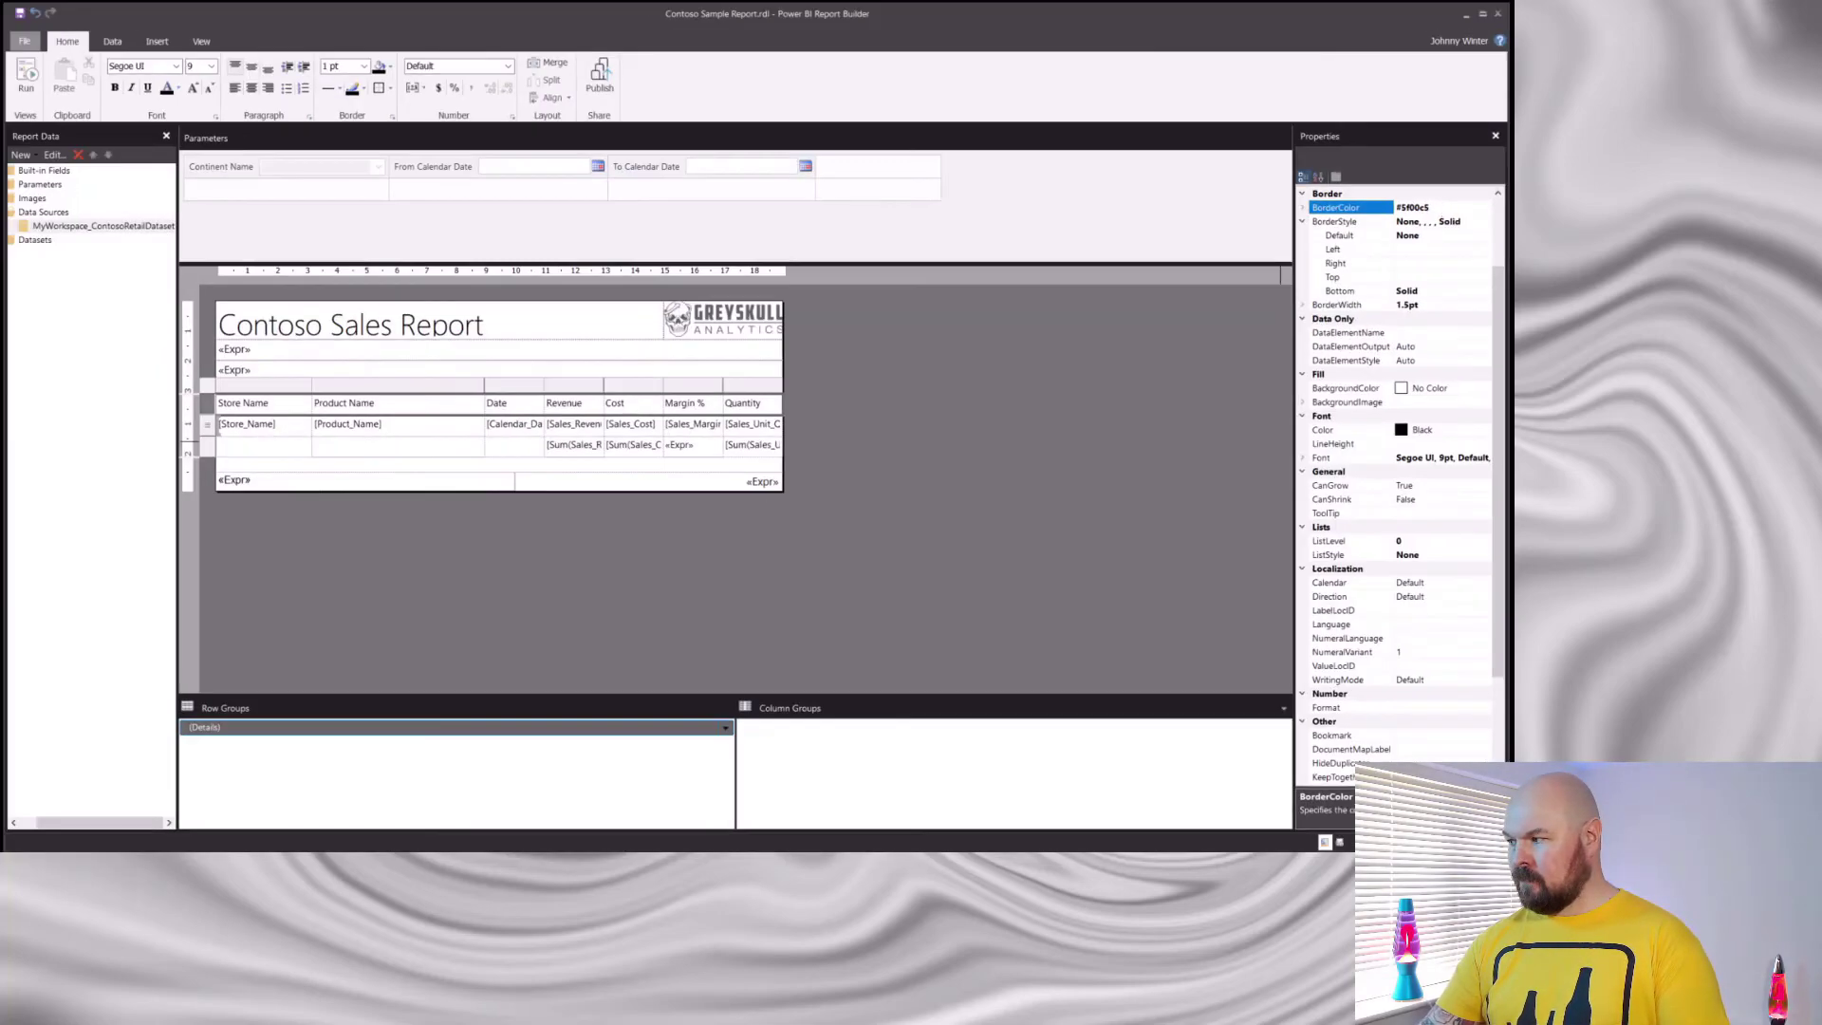
pyautogui.click(845, 392)
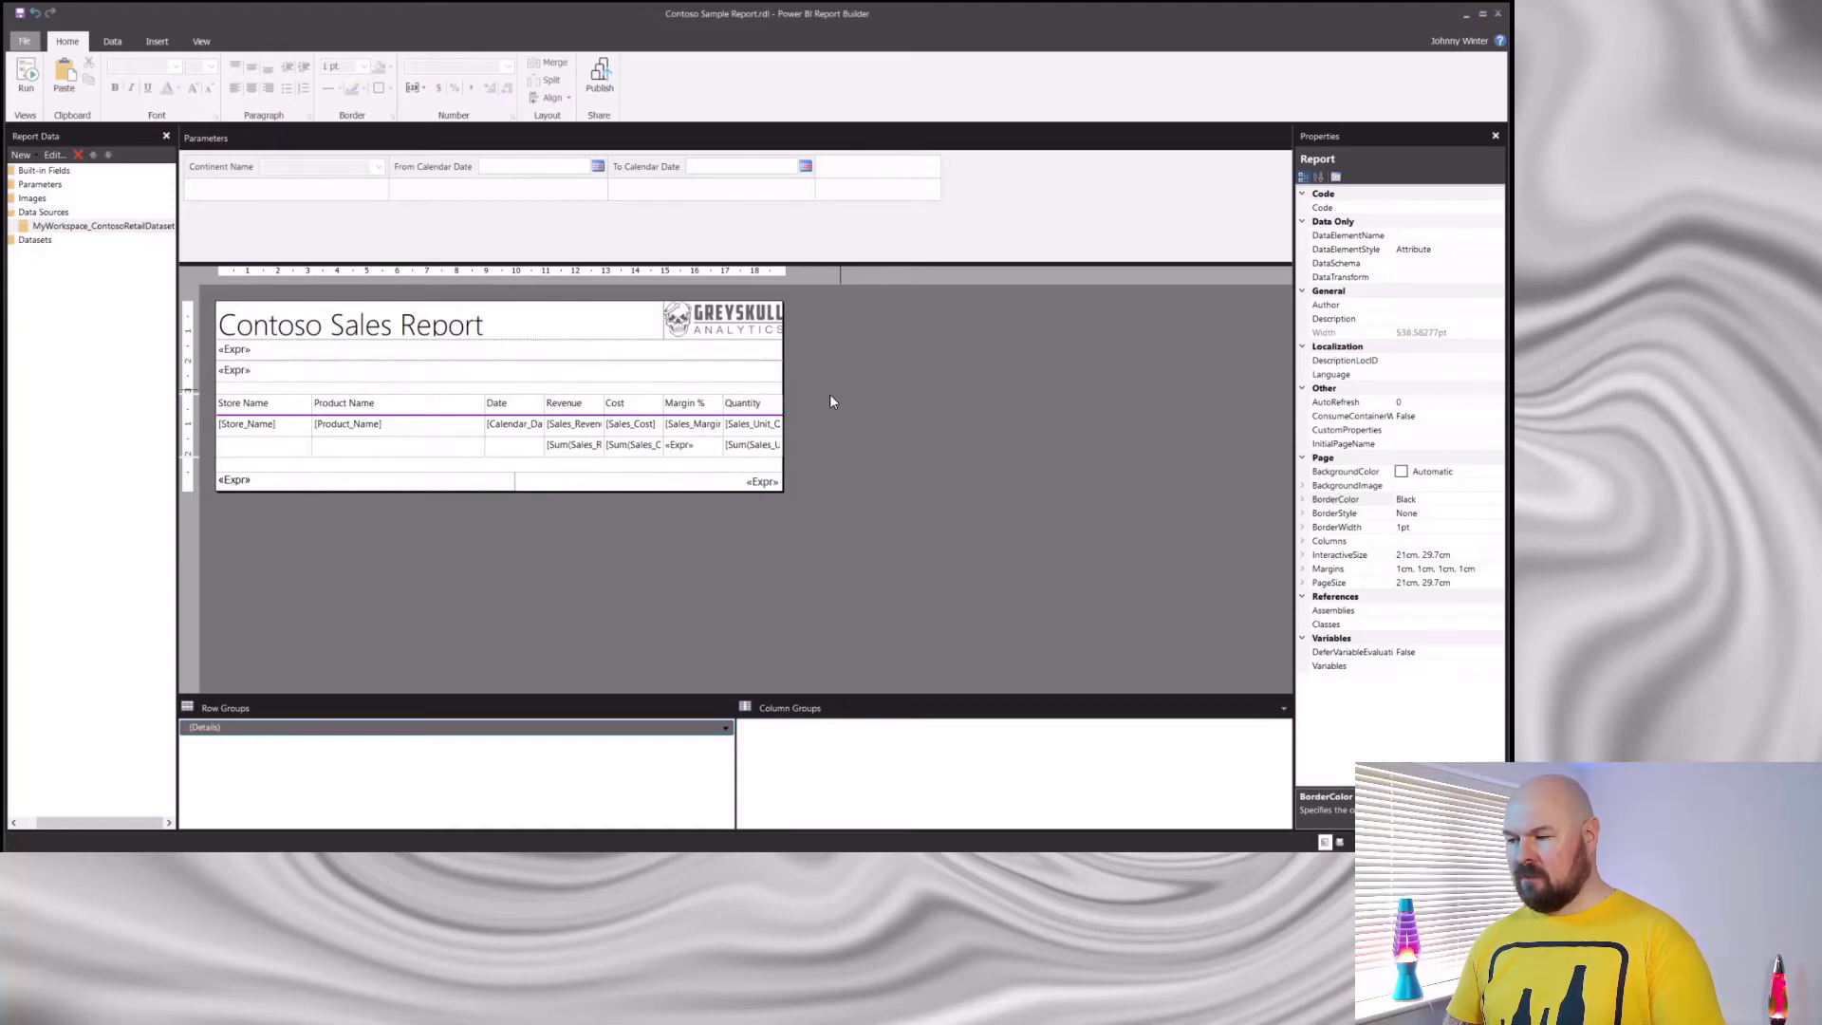
# Give the table's total row a solid top border.
pyautogui.click(281, 450)
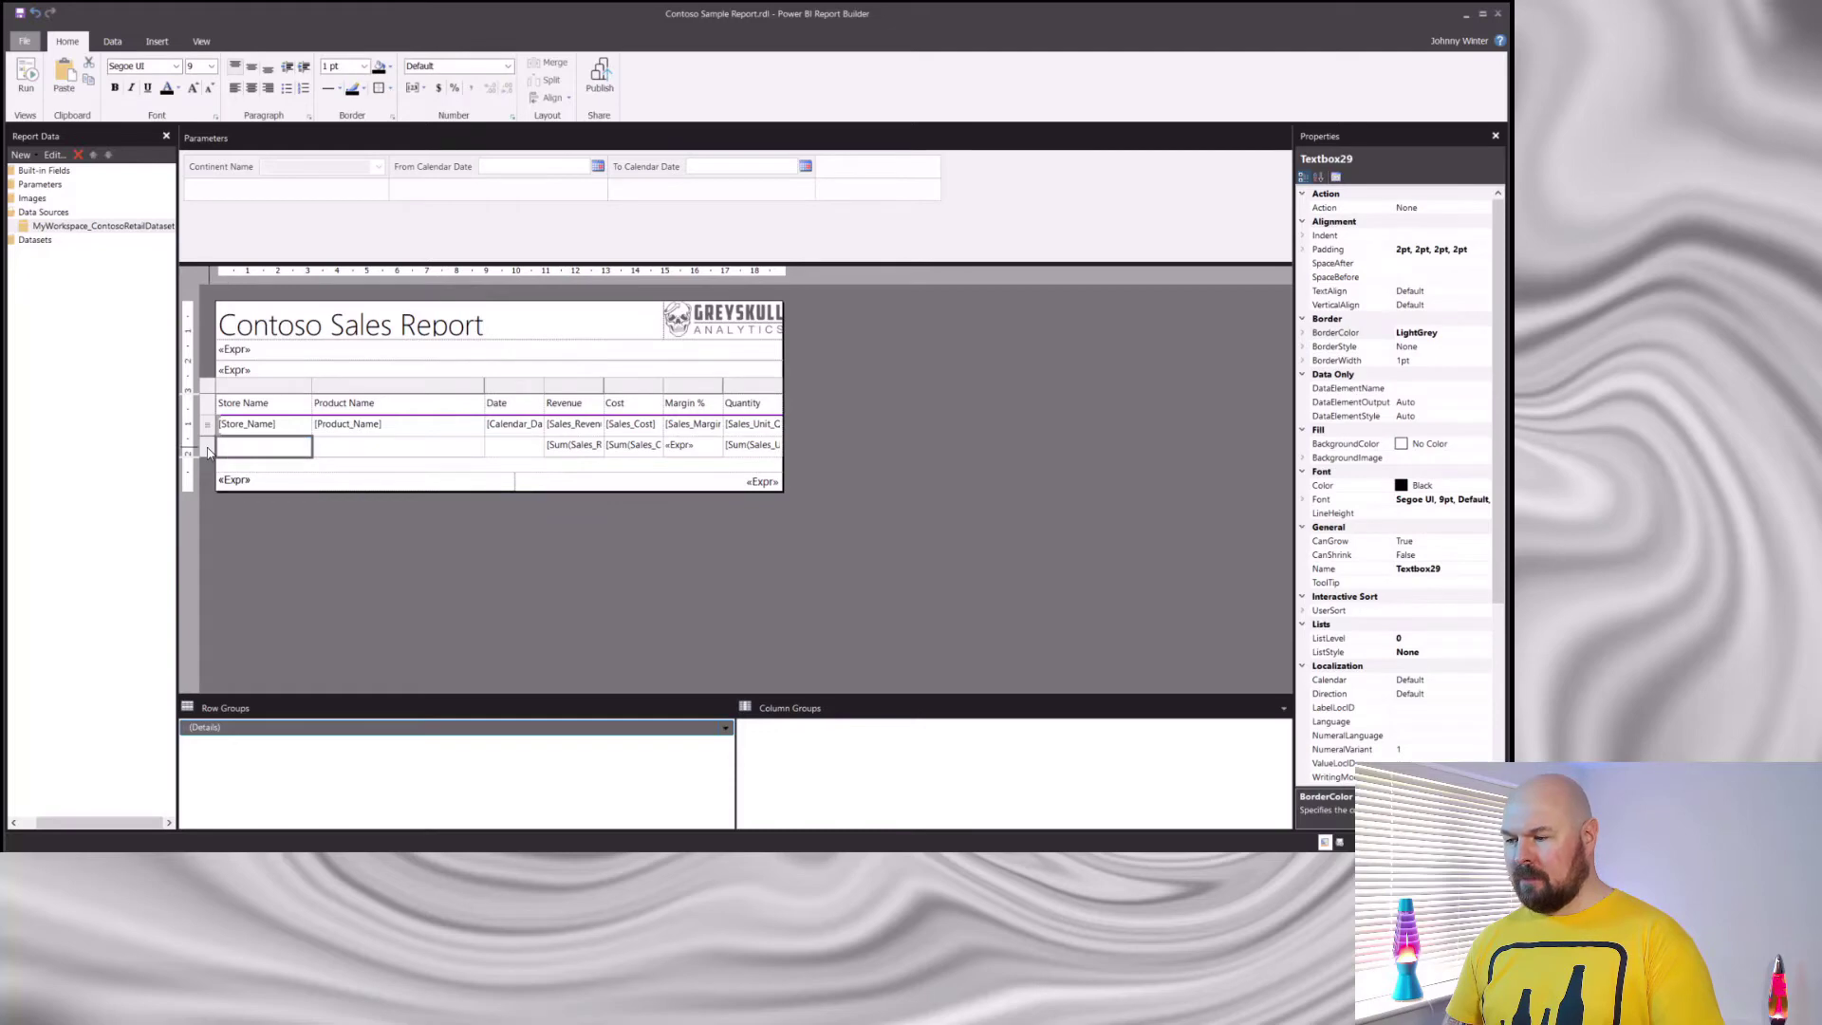
pyautogui.click(208, 452)
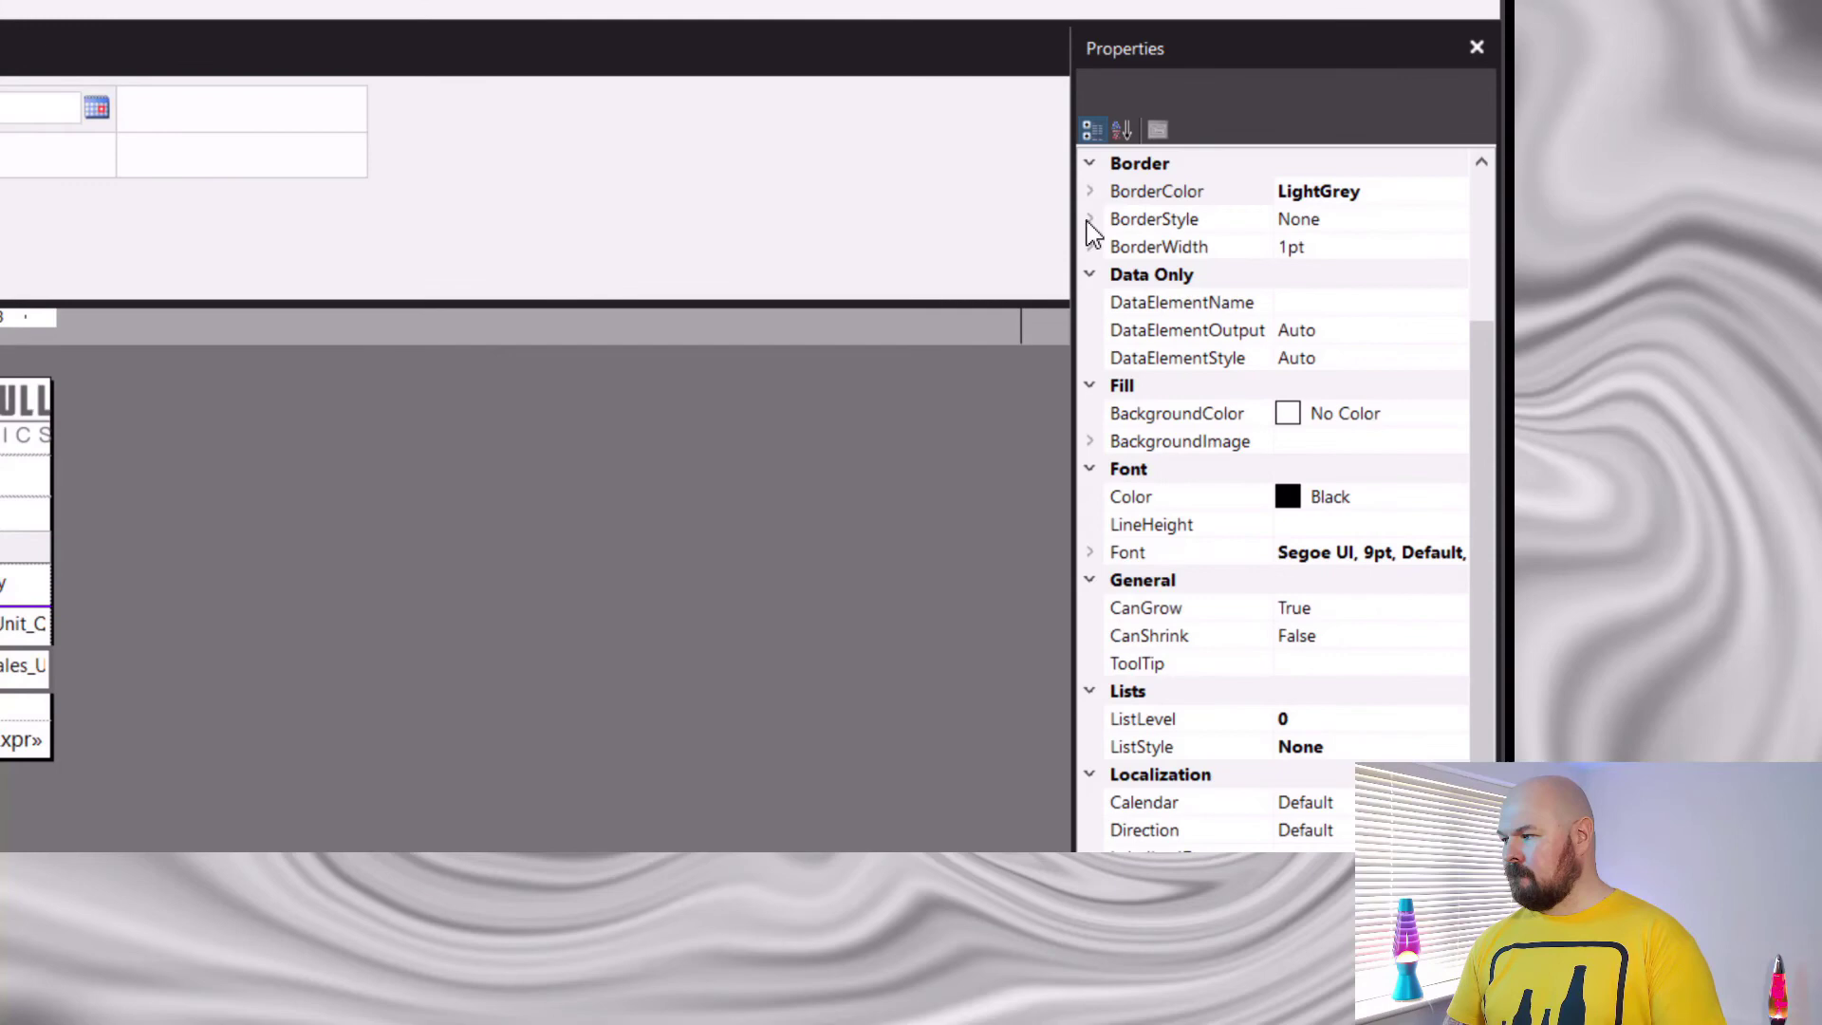
pyautogui.click(1302, 221)
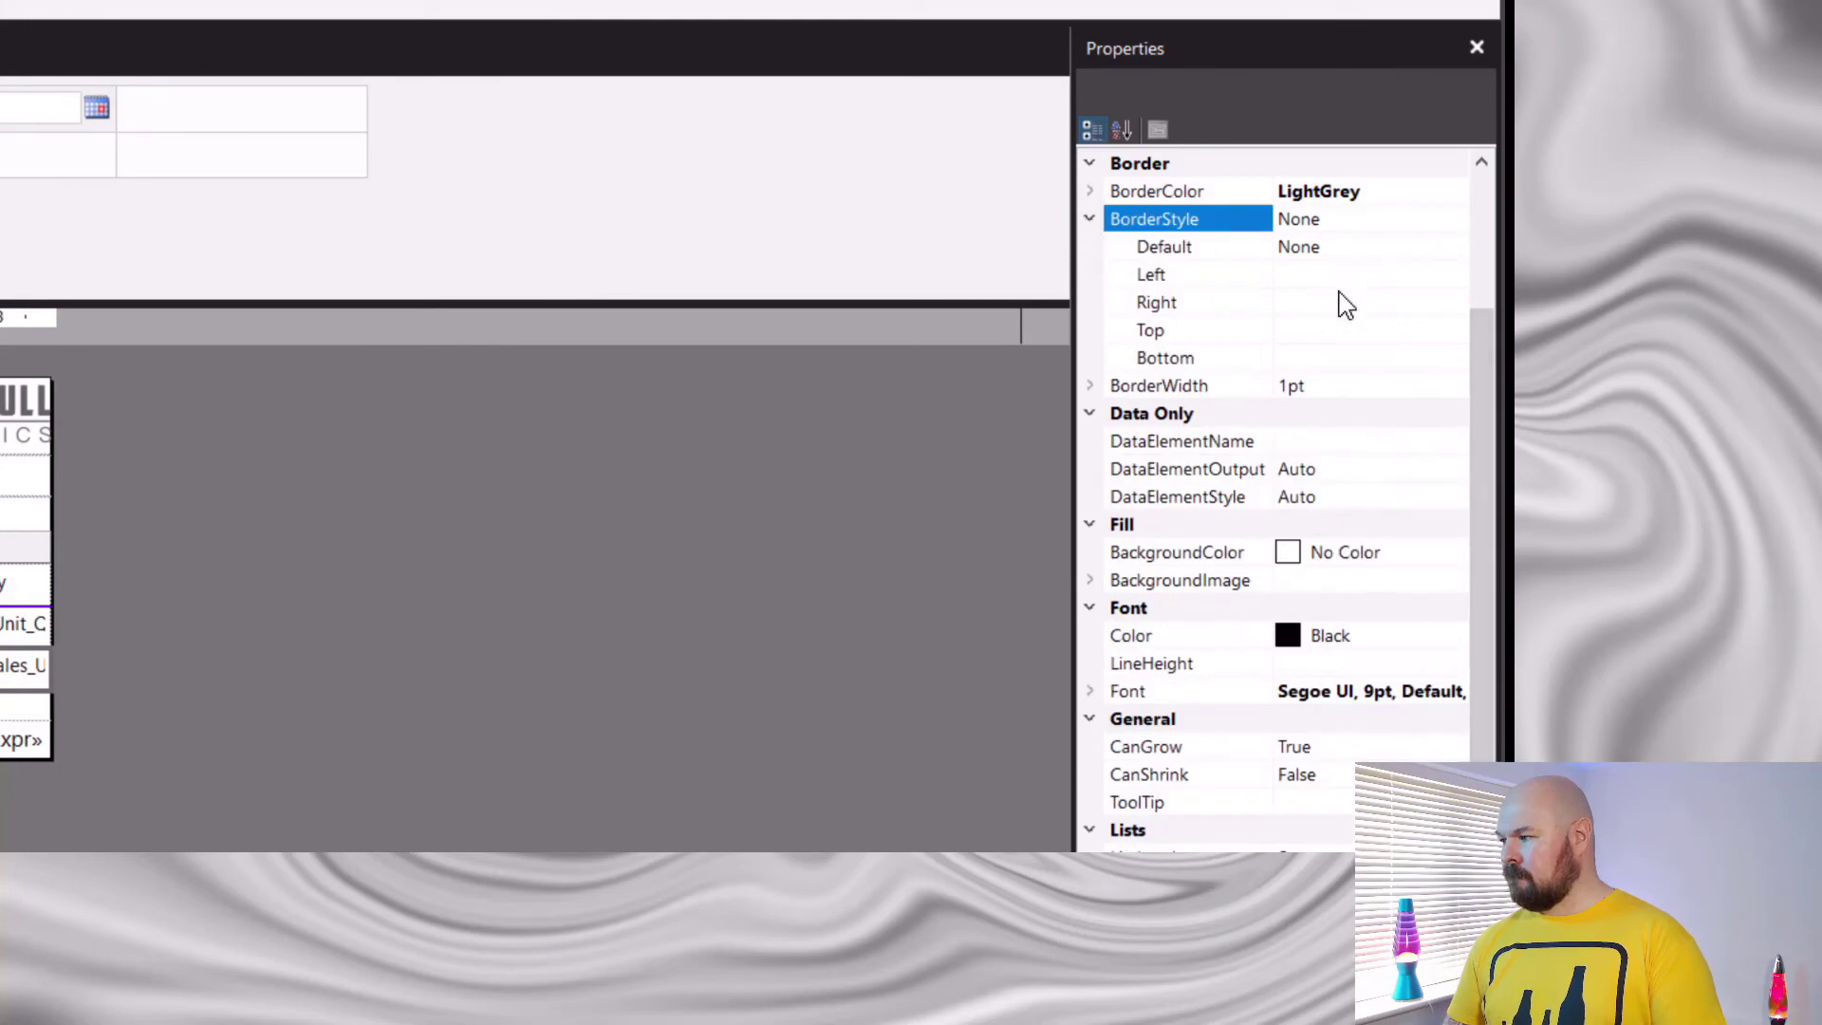
pyautogui.click(1338, 329)
pyautogui.click(1453, 329)
pyautogui.click(1309, 522)
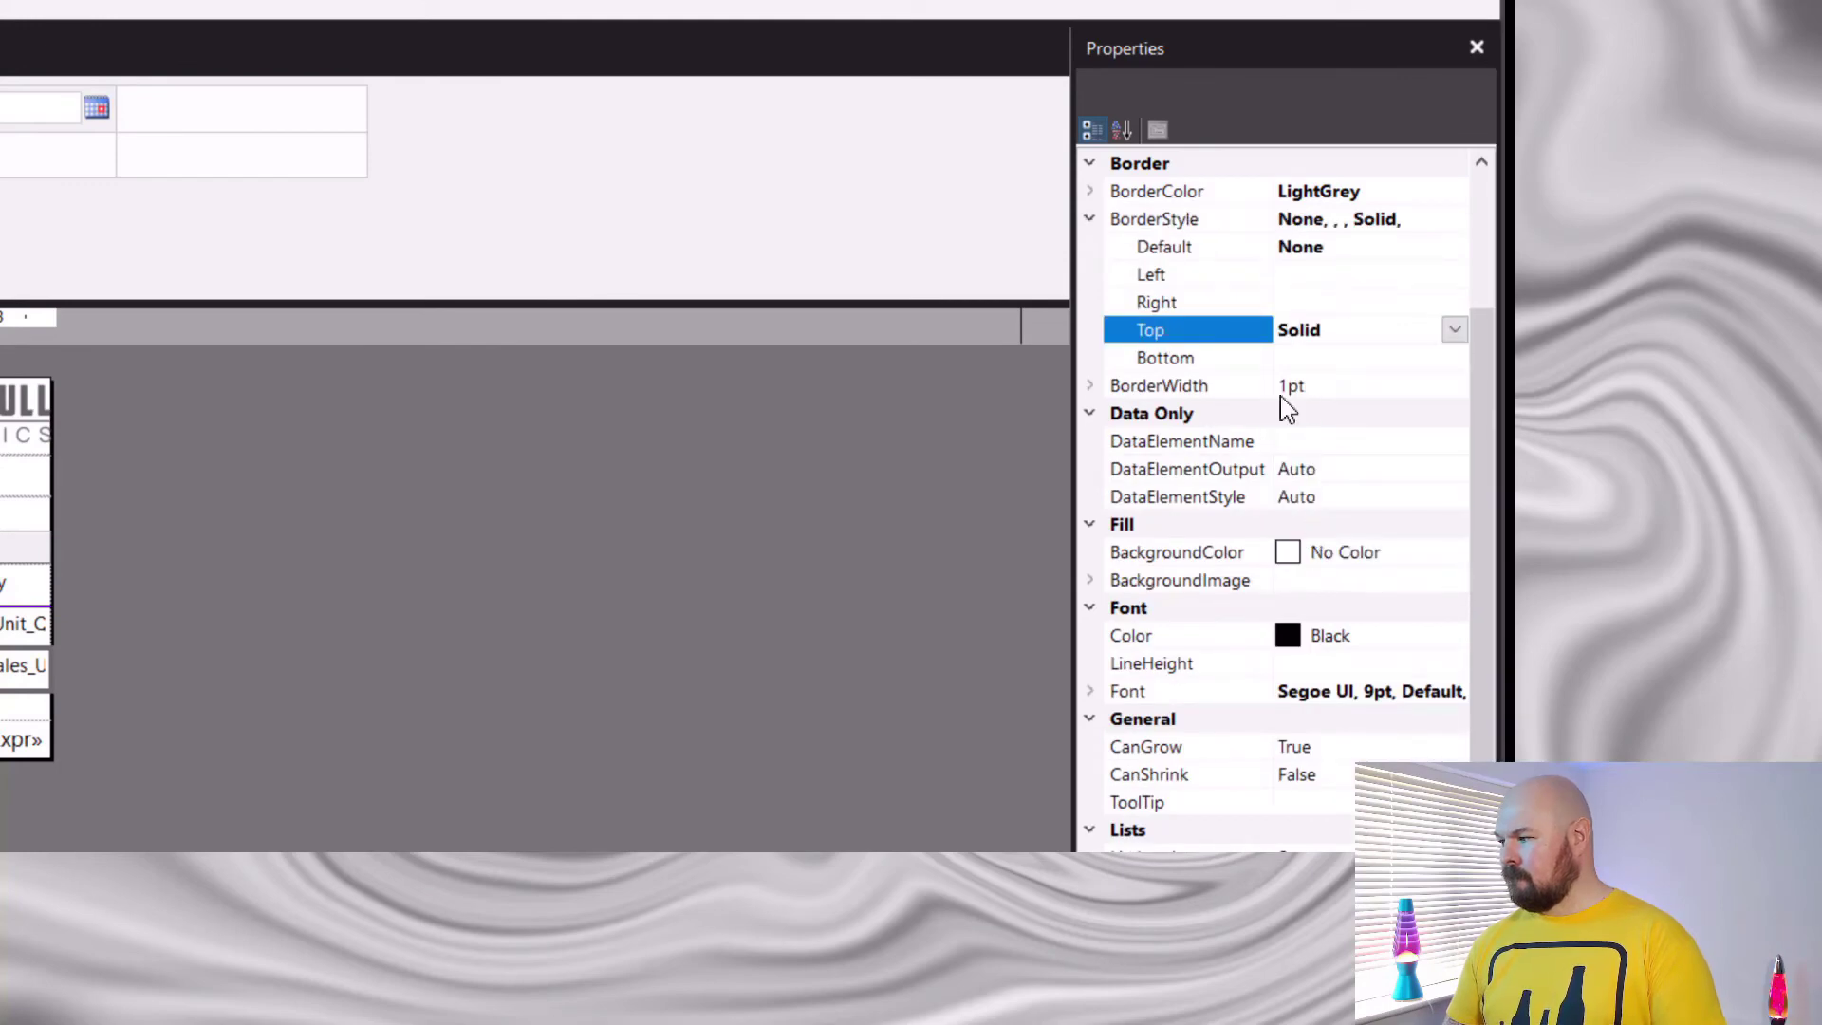
# Set the total row's border width to 1.5pt and its border color to #5f00c5.
pyautogui.click(1290, 385)
pyautogui.write('.5')
pyautogui.click(1376, 192)
pyautogui.write('#5f00c5')
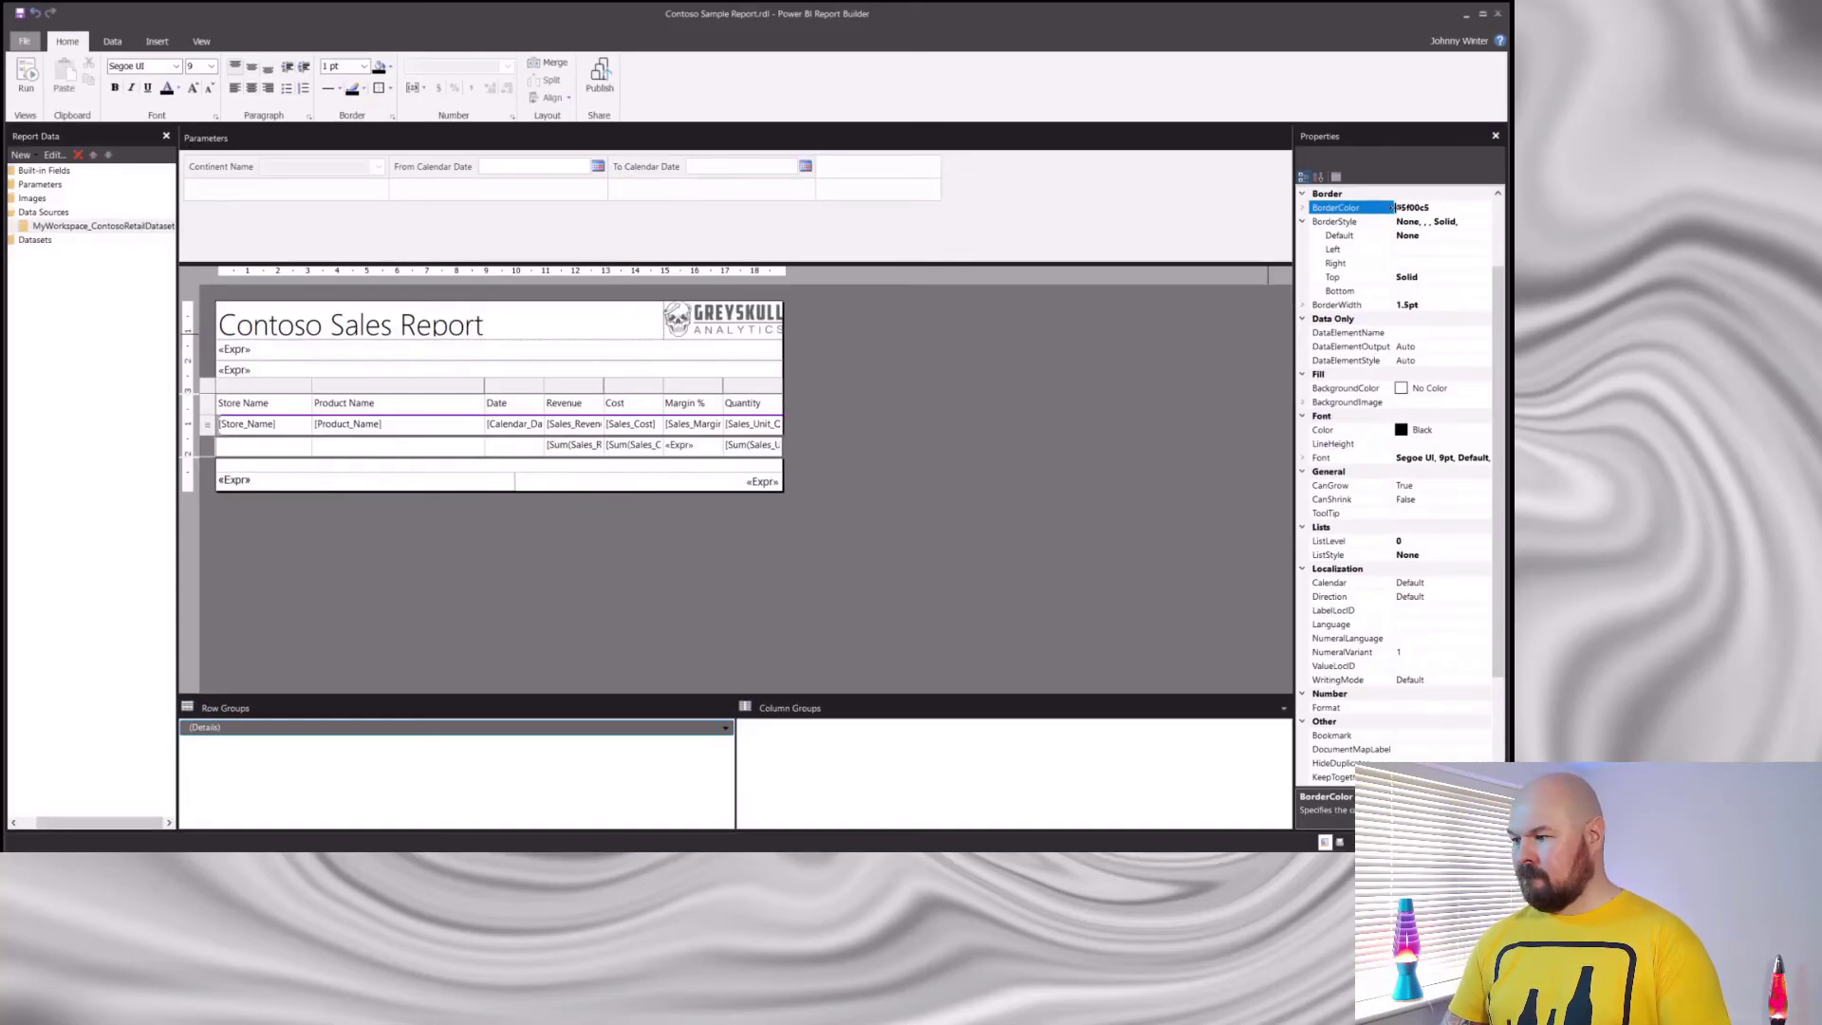
pyautogui.click(847, 424)
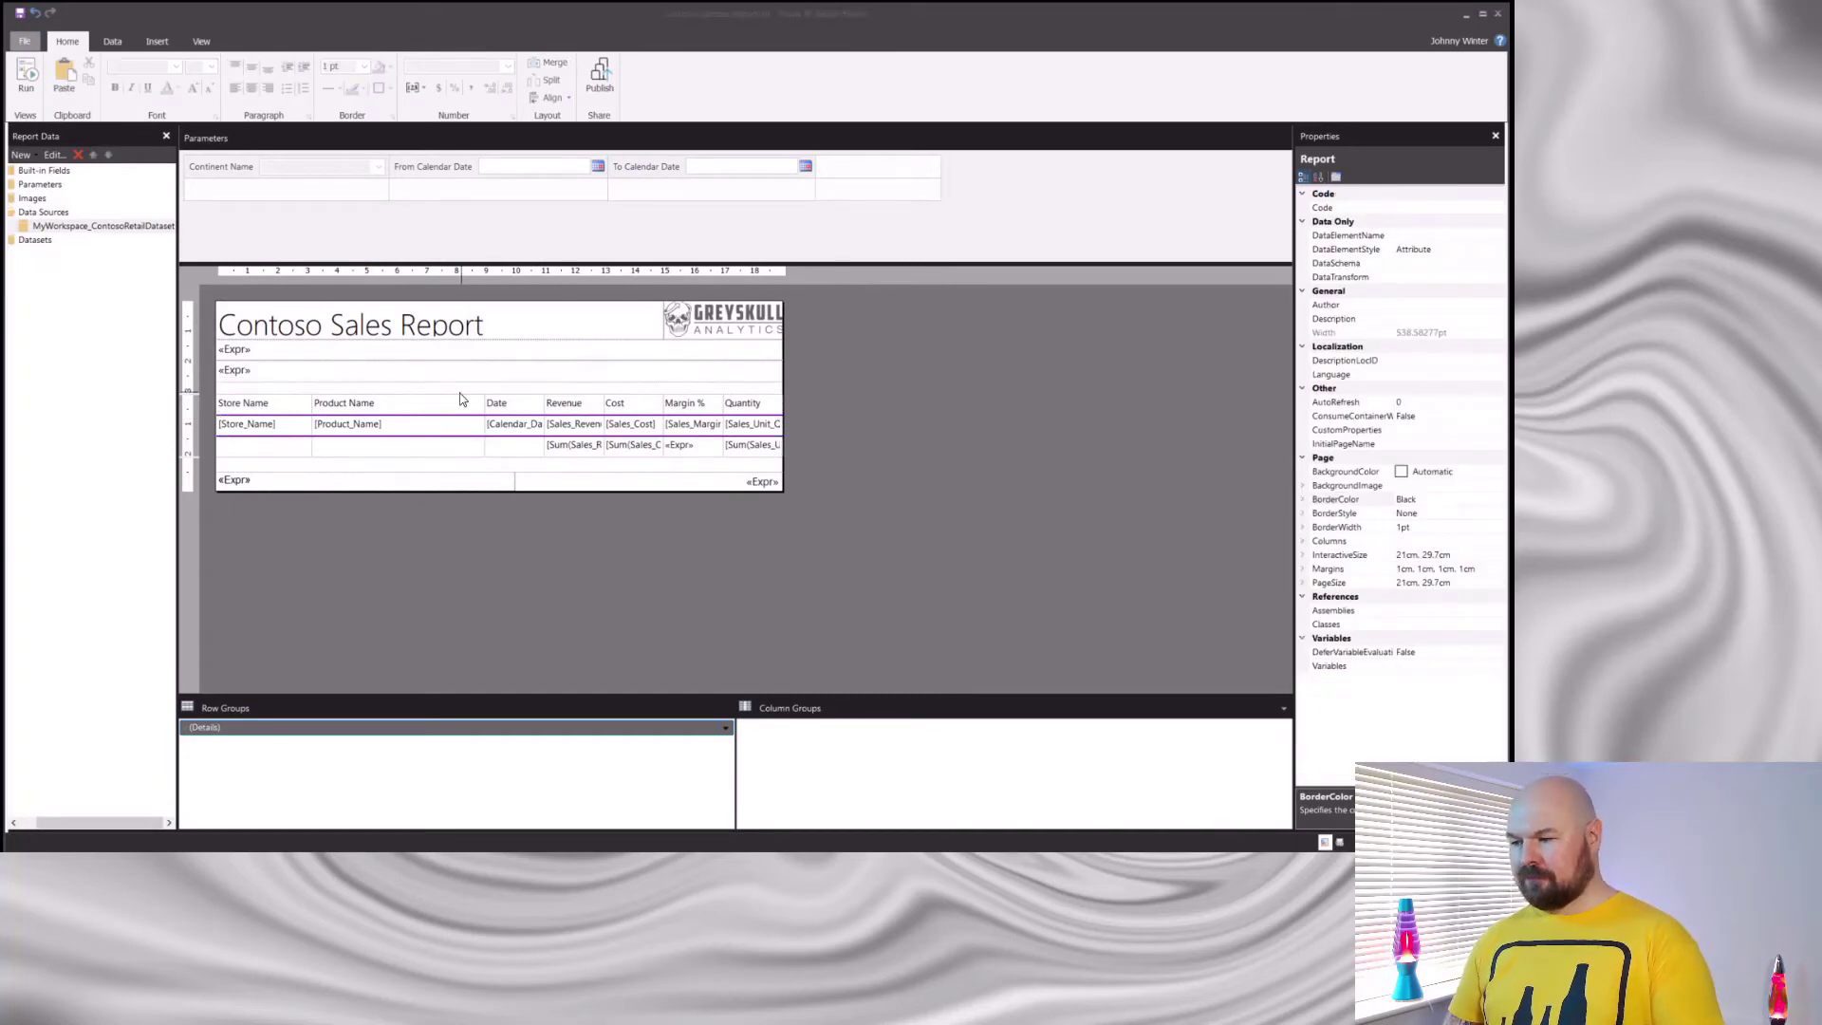
# Center the text vertically in all cells of the table.
pyautogui.click(285, 410)
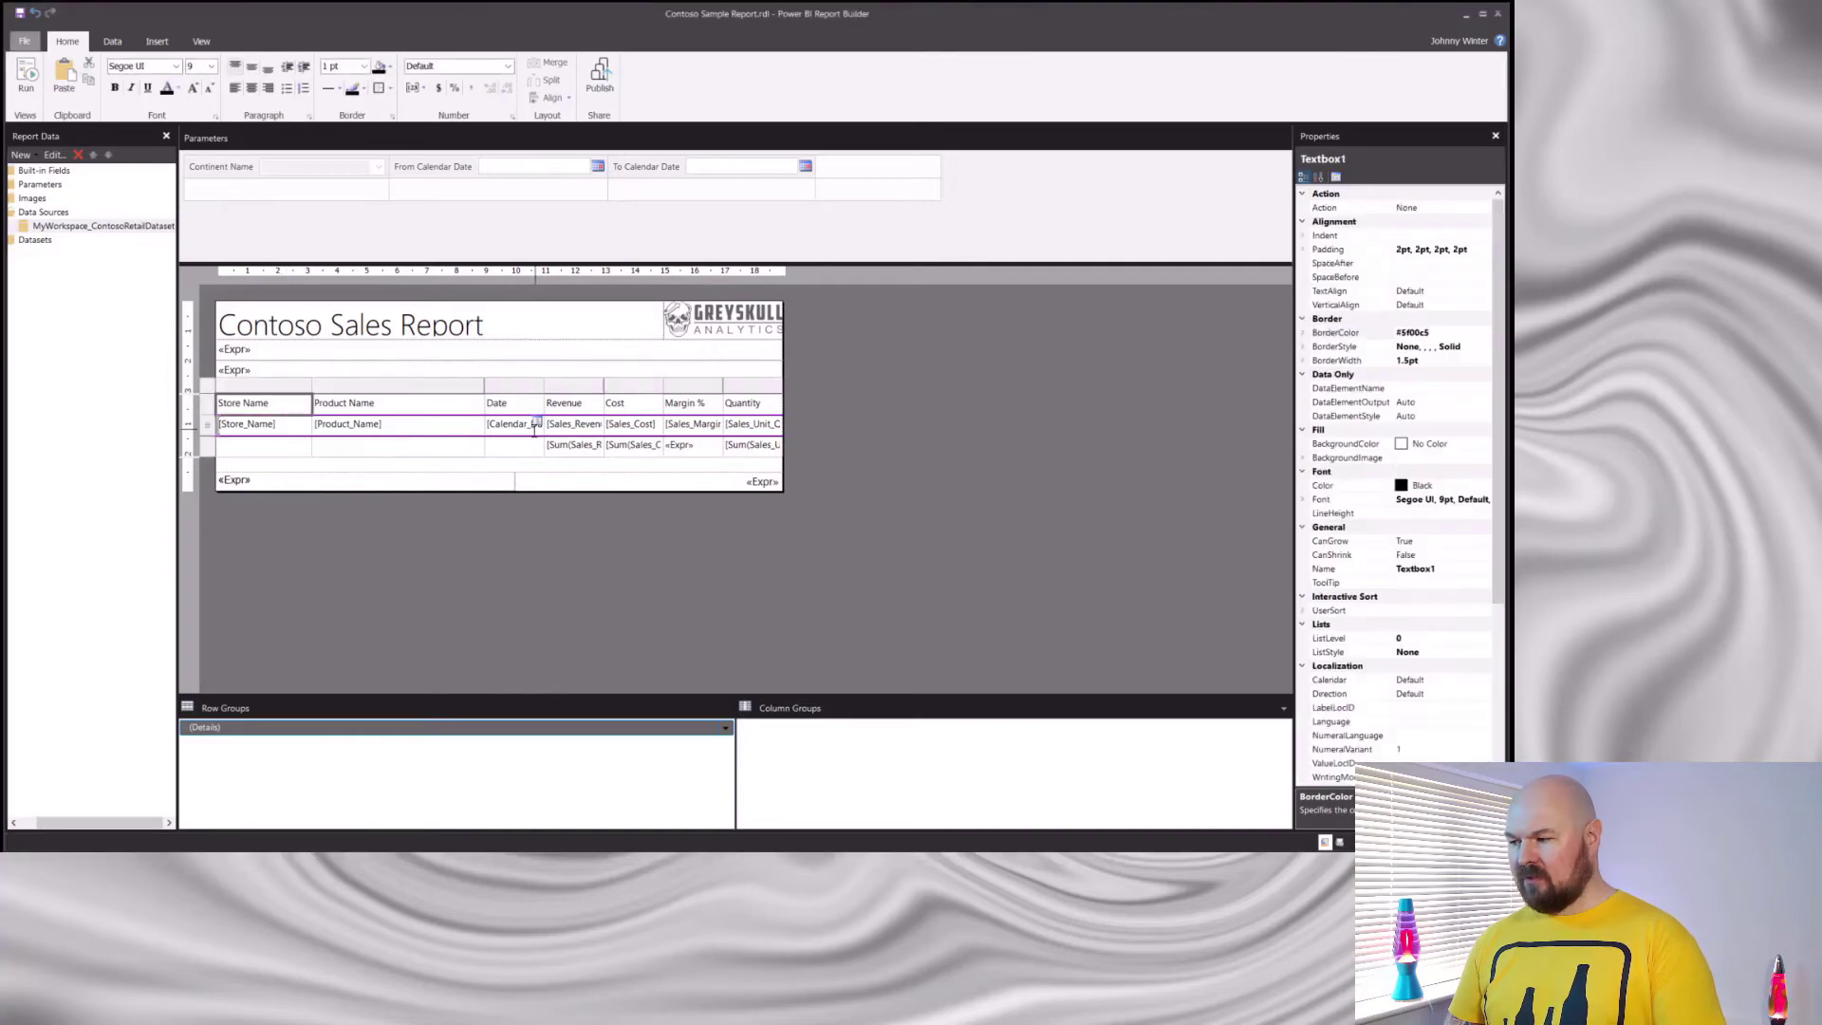
pyautogui.click(765, 459)
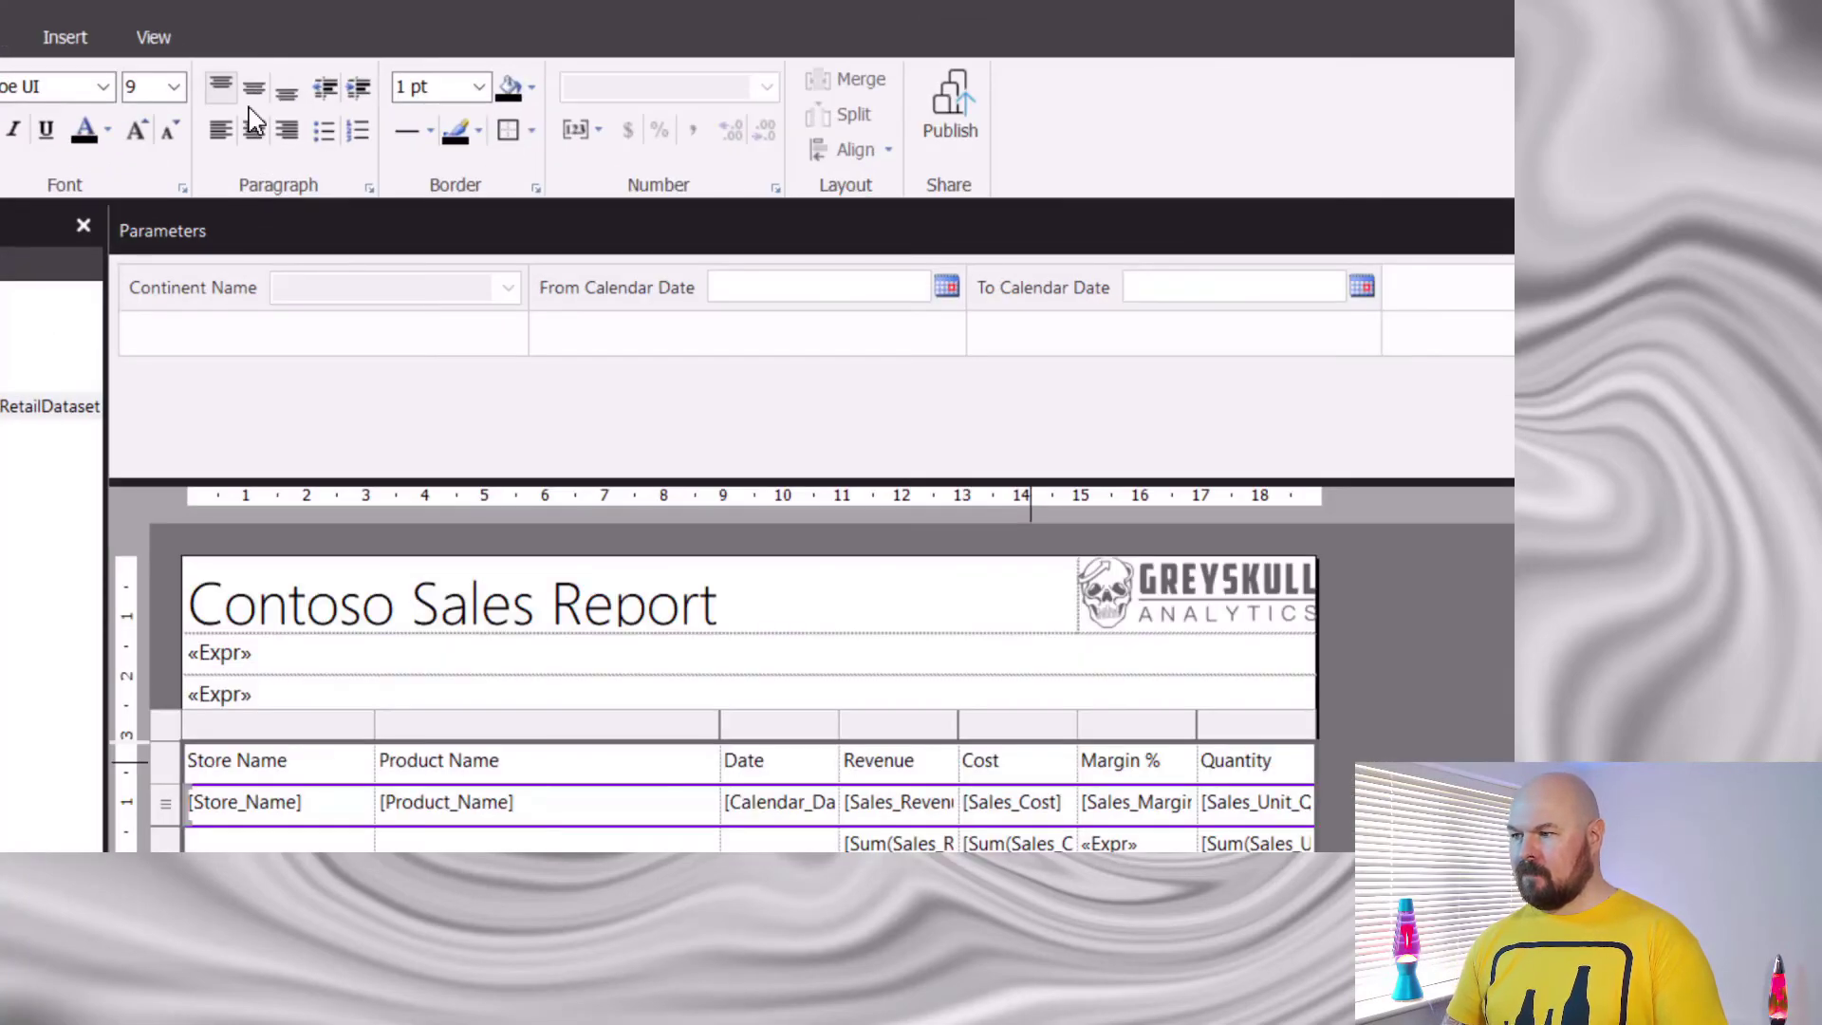
pyautogui.click(252, 106)
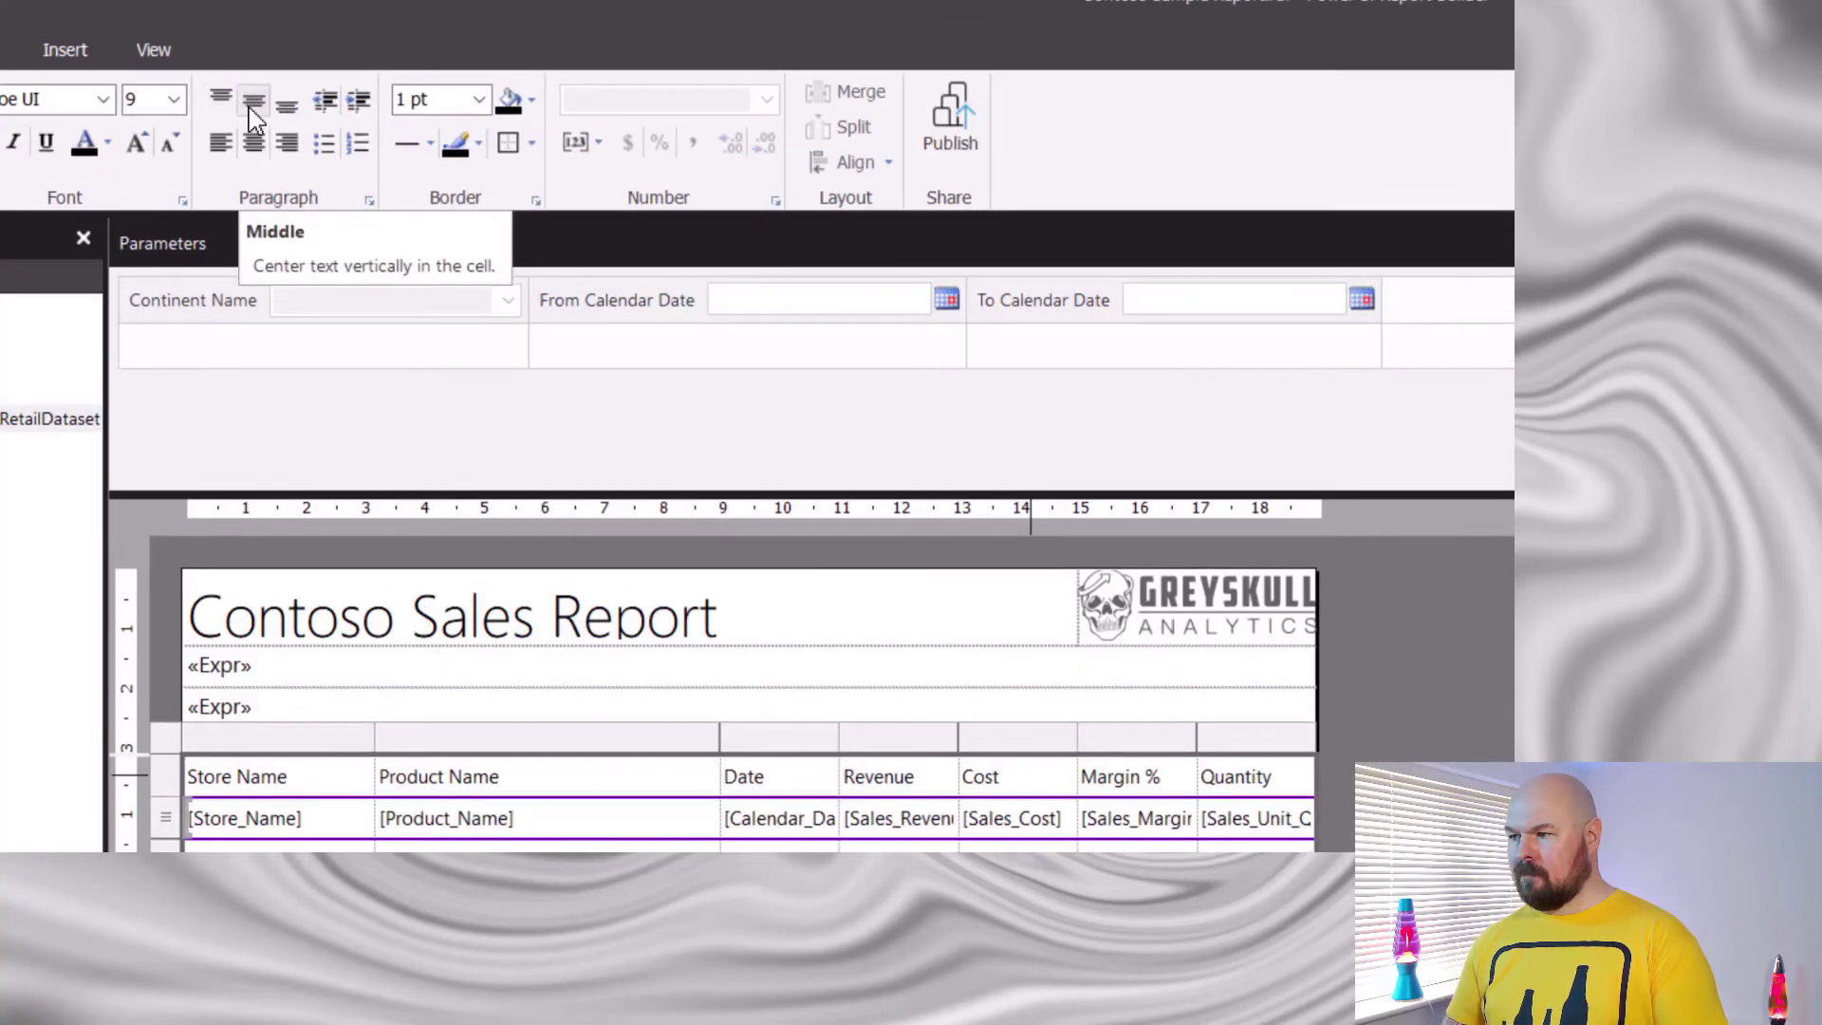
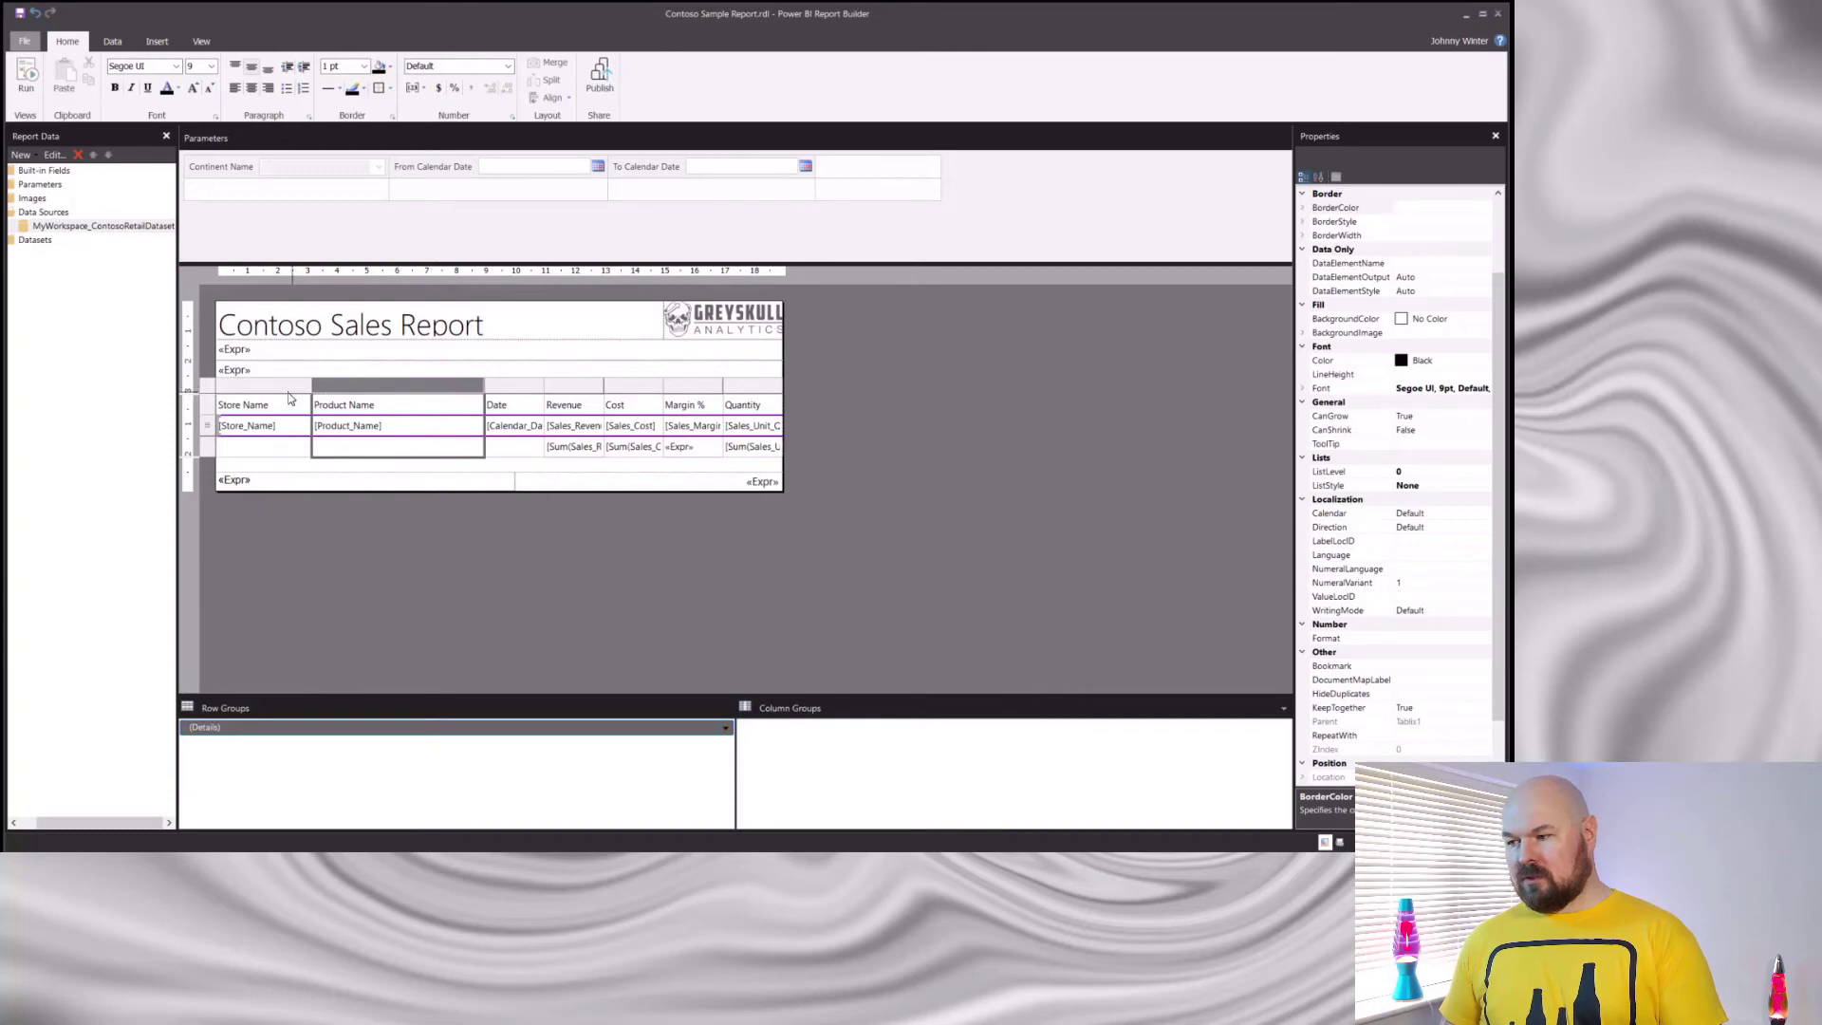
# Left-align the Store Name and Product Name columns and right-align the columns from Date to Quantity.
pyautogui.click(290, 385)
pyautogui.keyDown('shift'); pyautogui.click(402, 386); pyautogui.keyUp('shift')
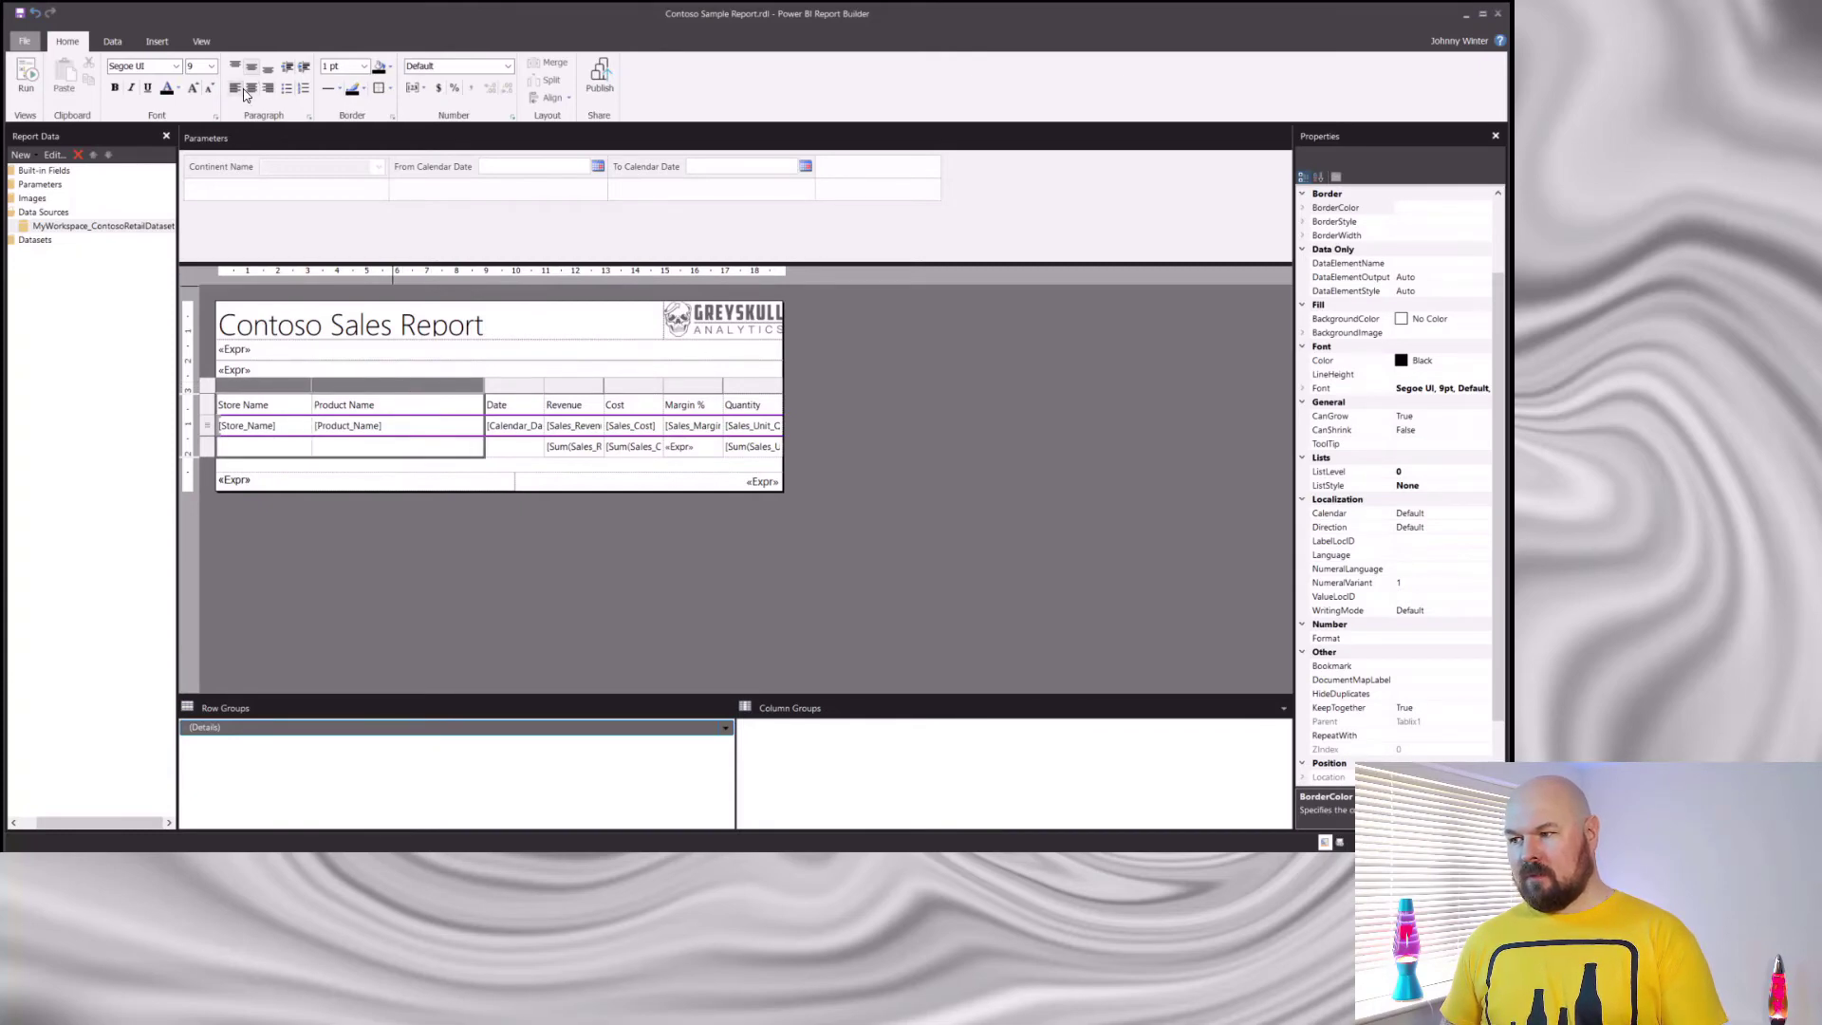
pyautogui.click(518, 406)
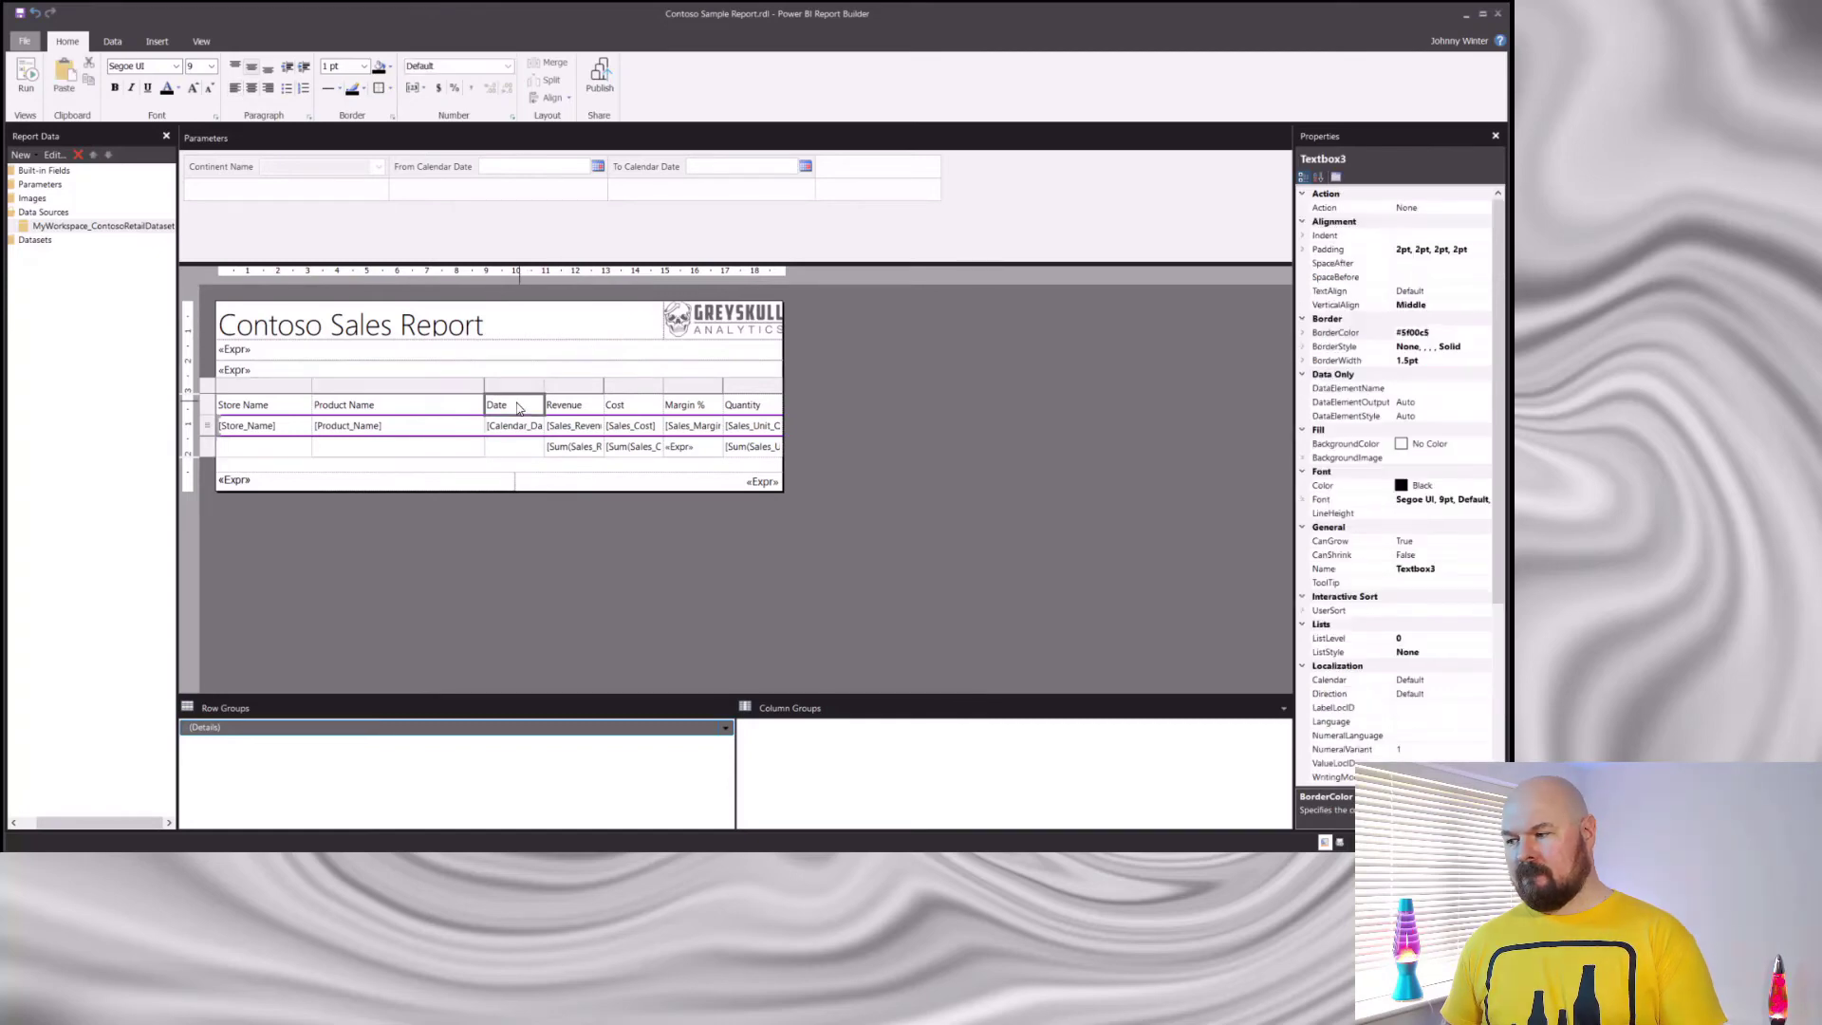
pyautogui.keyDown('shift'); pyautogui.click(770, 446); pyautogui.keyUp('shift')
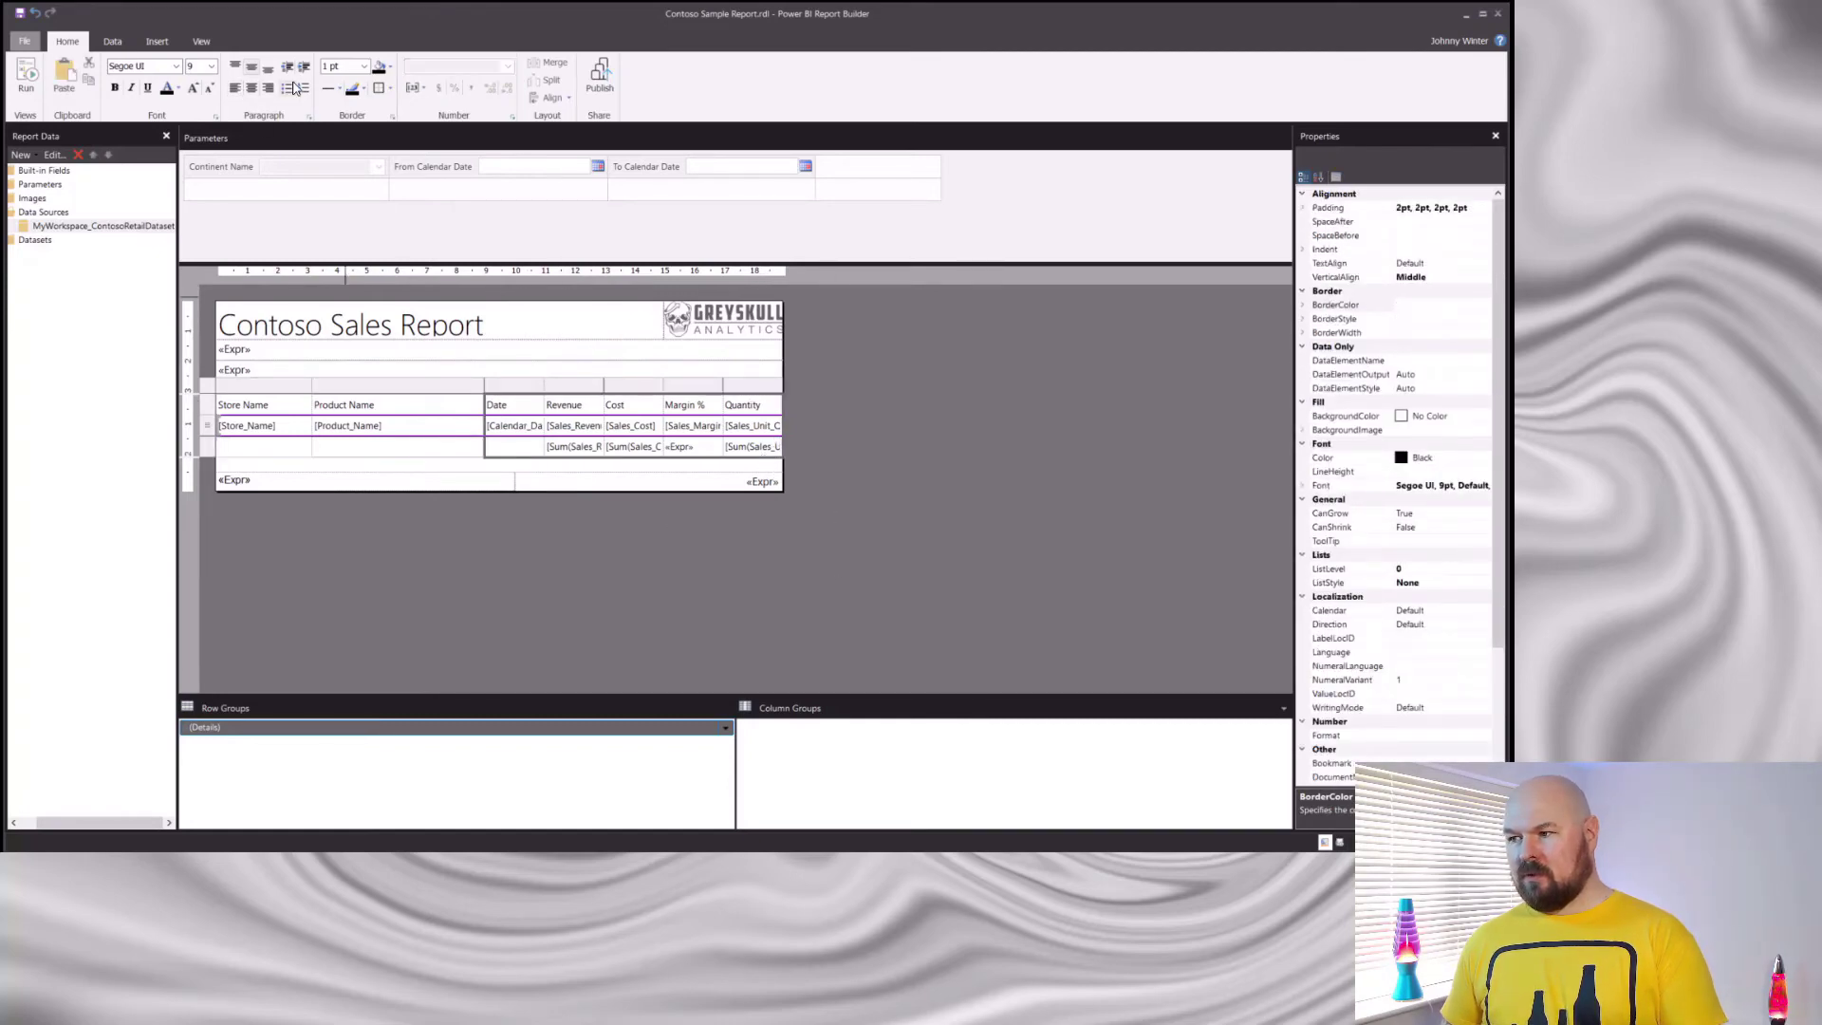
pyautogui.click(269, 88)
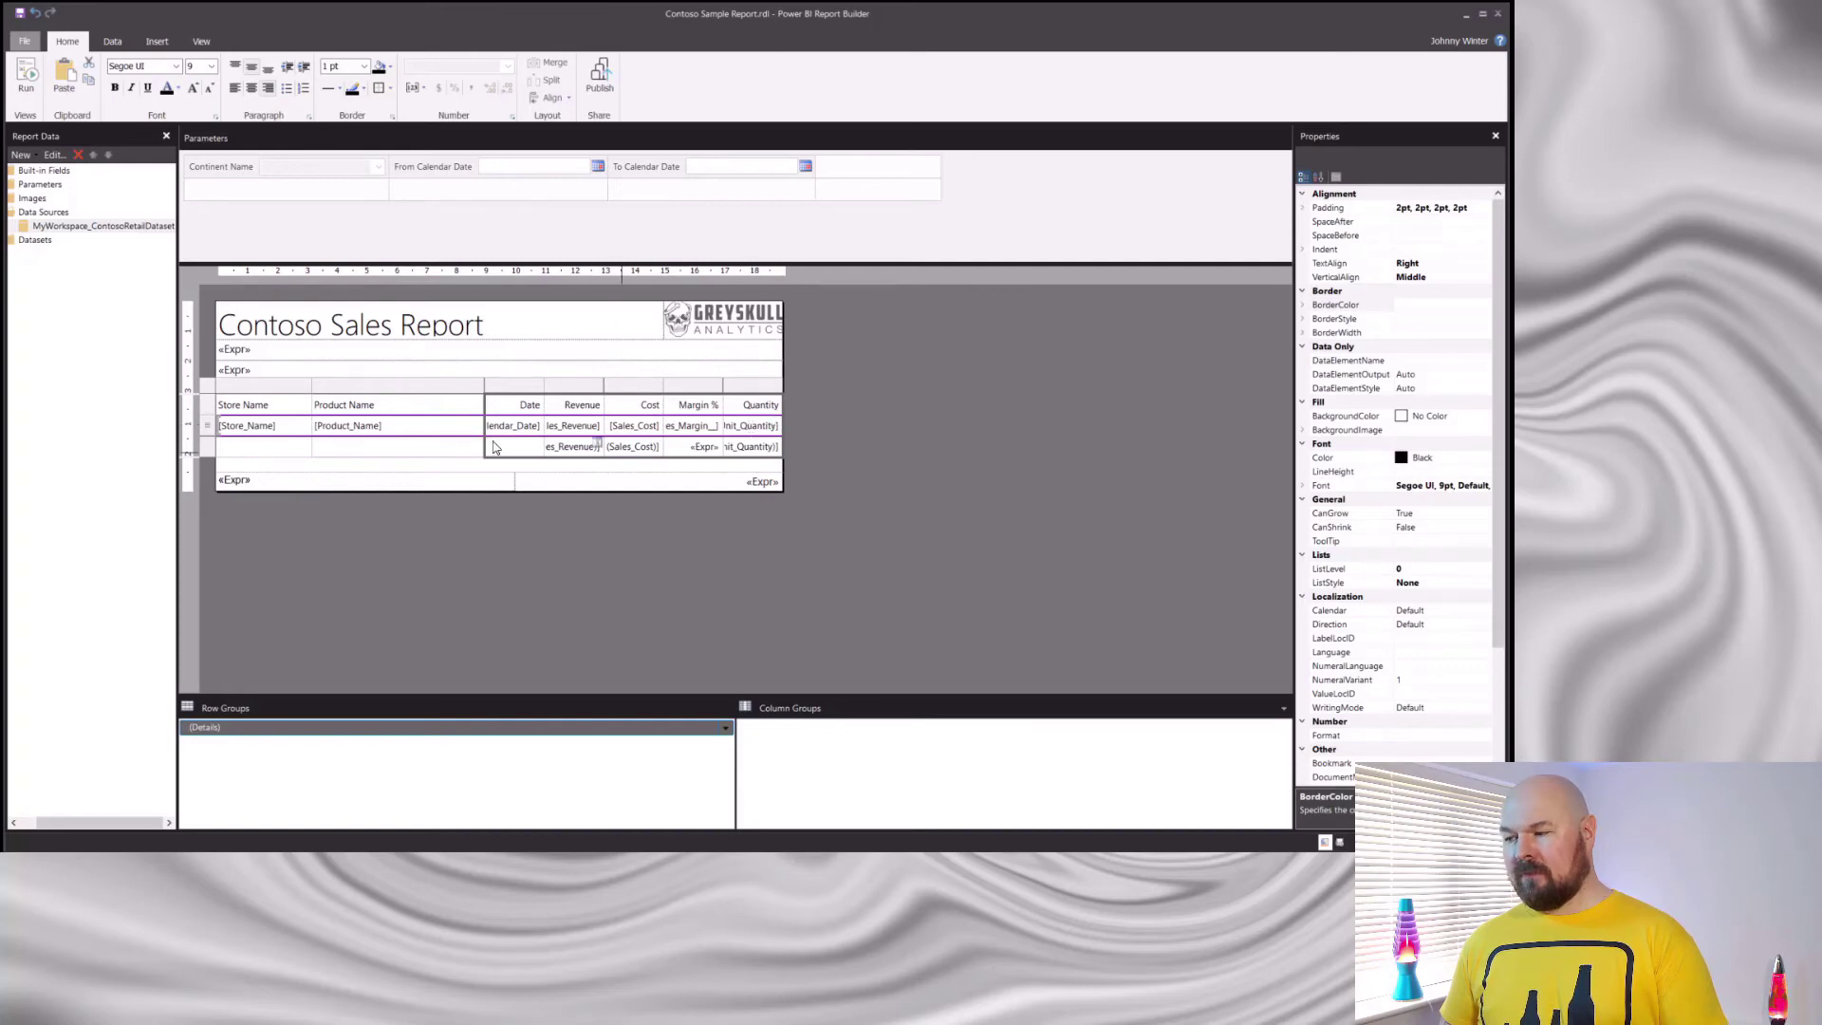
pyautogui.click(410, 582)
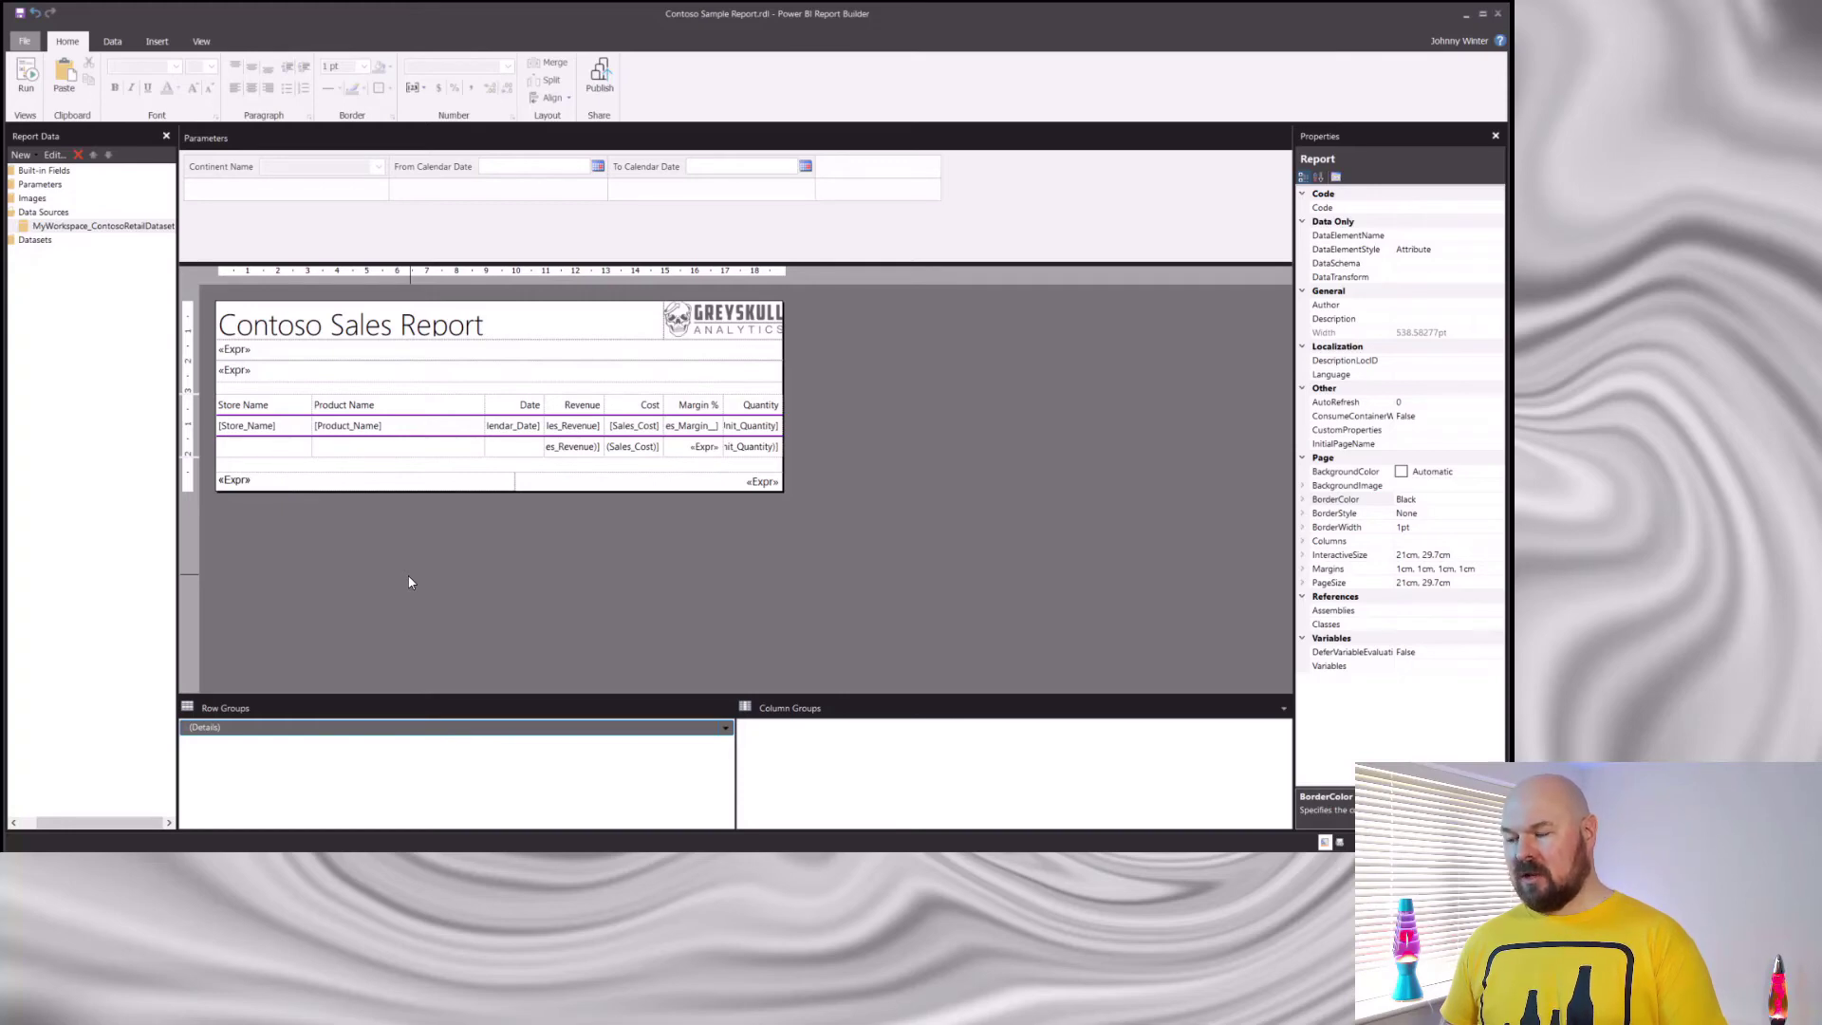
# Set the font color of the table's header row, from Store Name to Quantity, to #636363.
pyautogui.click(304, 410)
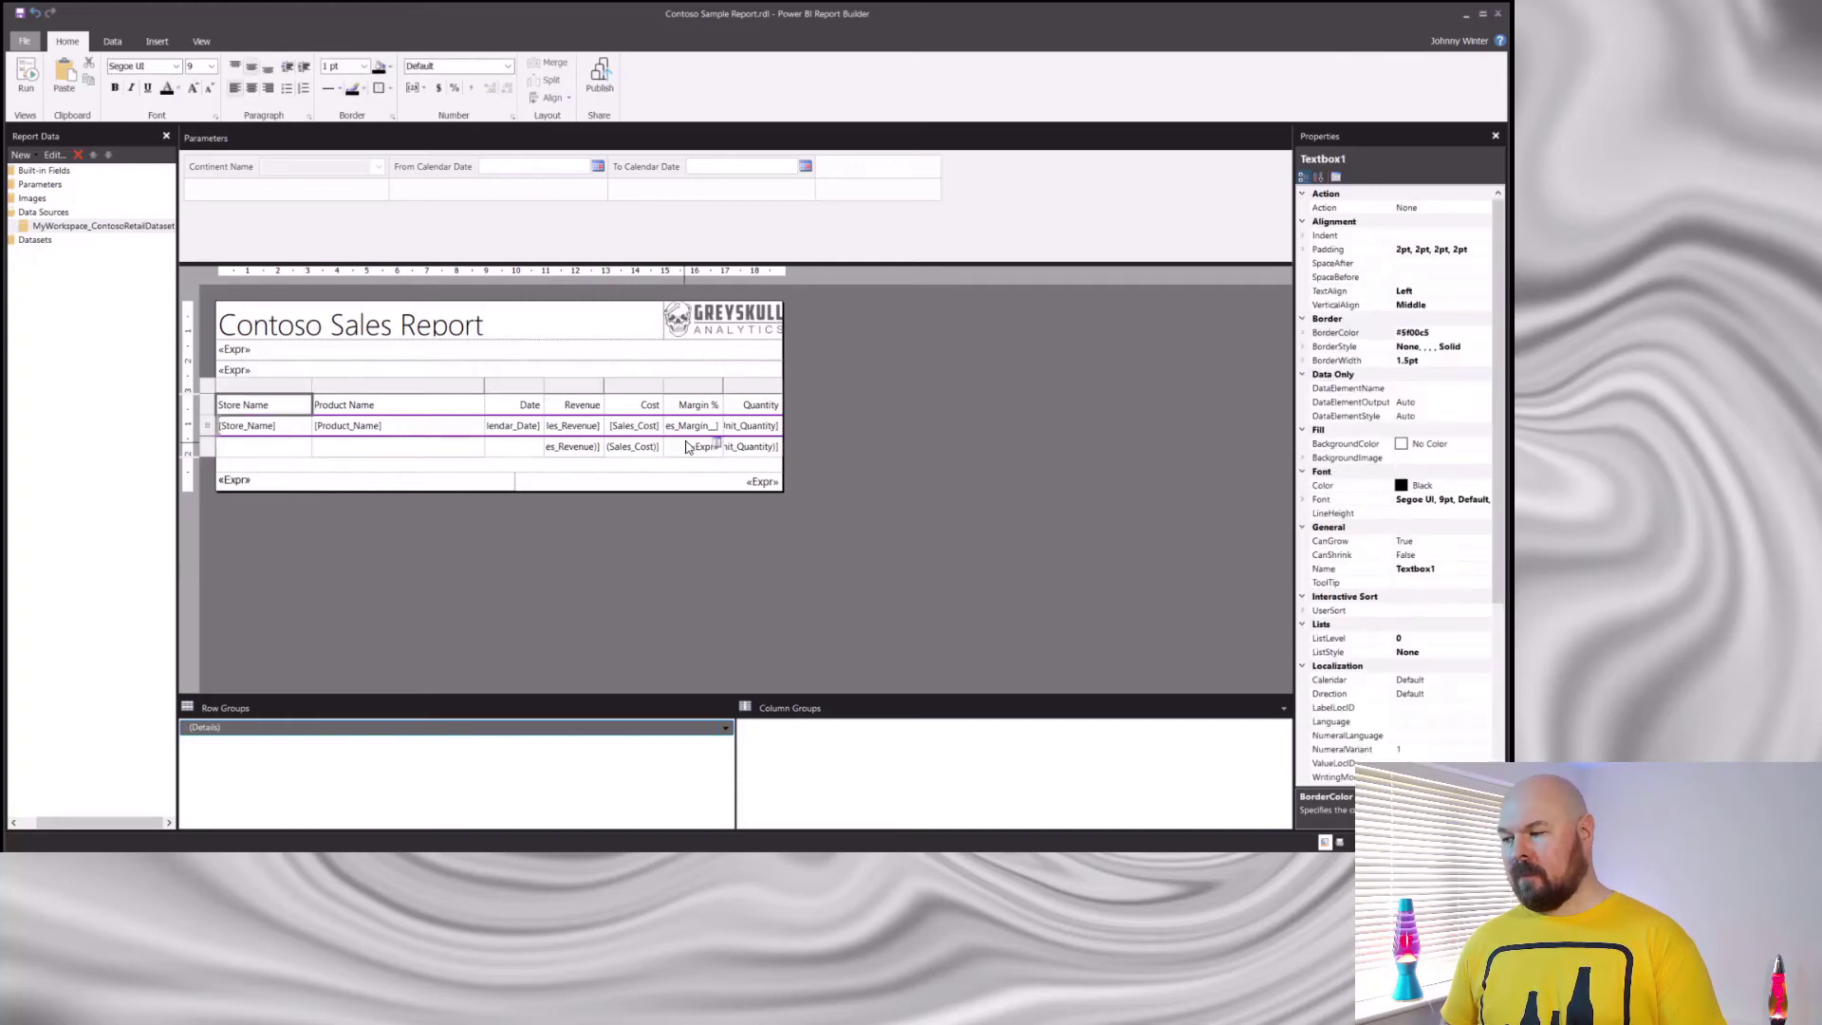
pyautogui.keyDown('shift'); pyautogui.click(768, 410); pyautogui.keyUp('shift')
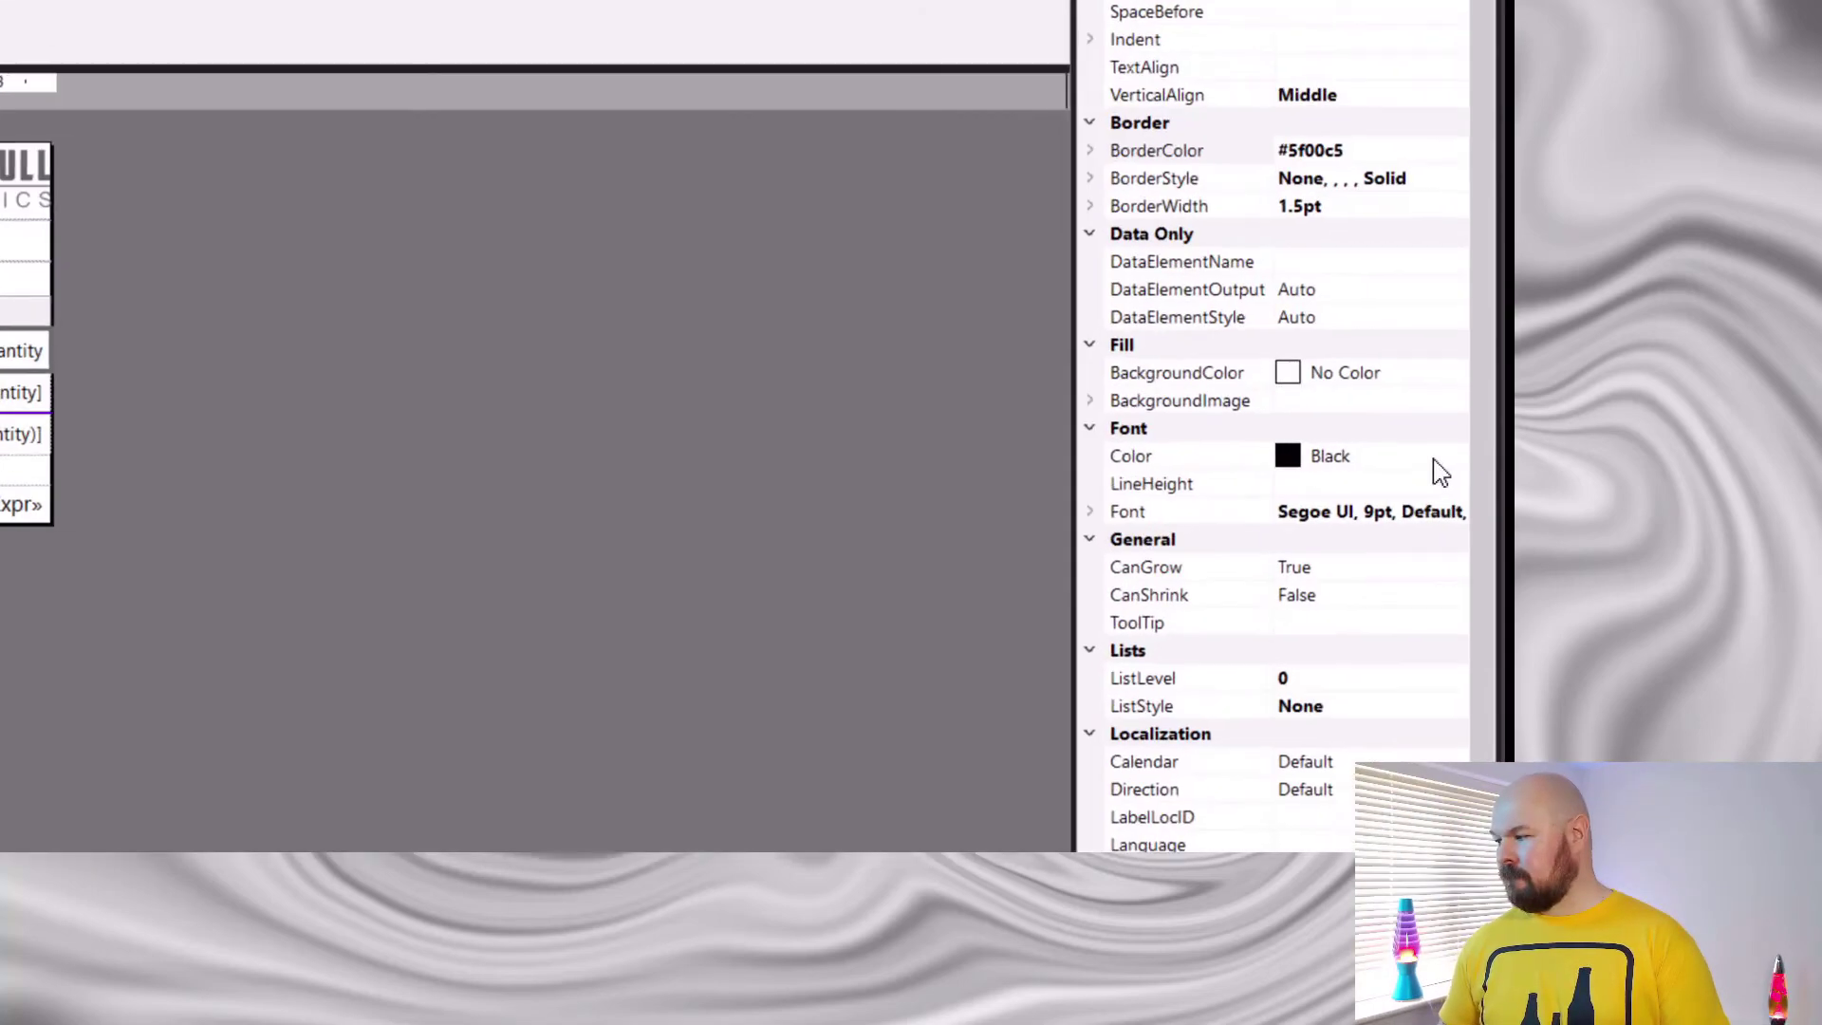
pyautogui.click(1474, 458)
pyautogui.press('BackSpace')
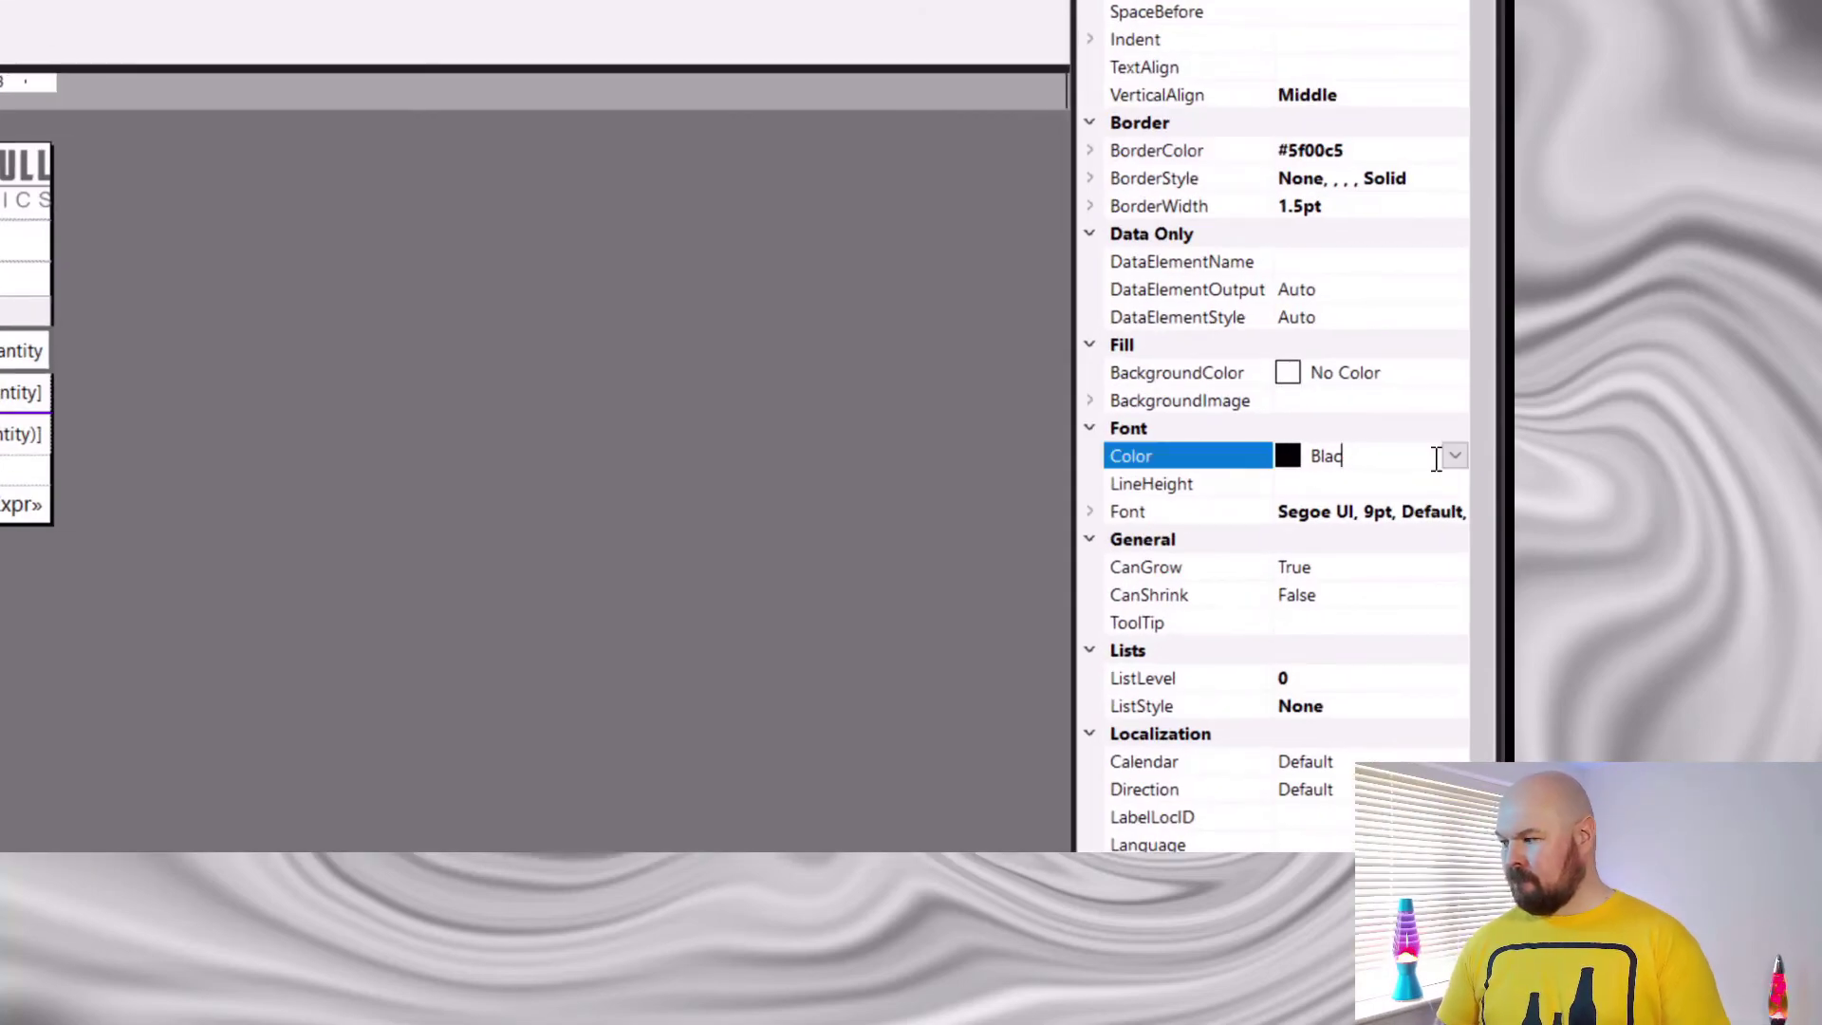
pyautogui.press('BackSpace')
pyautogui.press('BackSpace')
pyautogui.press('BackSpace')
pyautogui.press('BackSpace')
pyautogui.write('#636363')
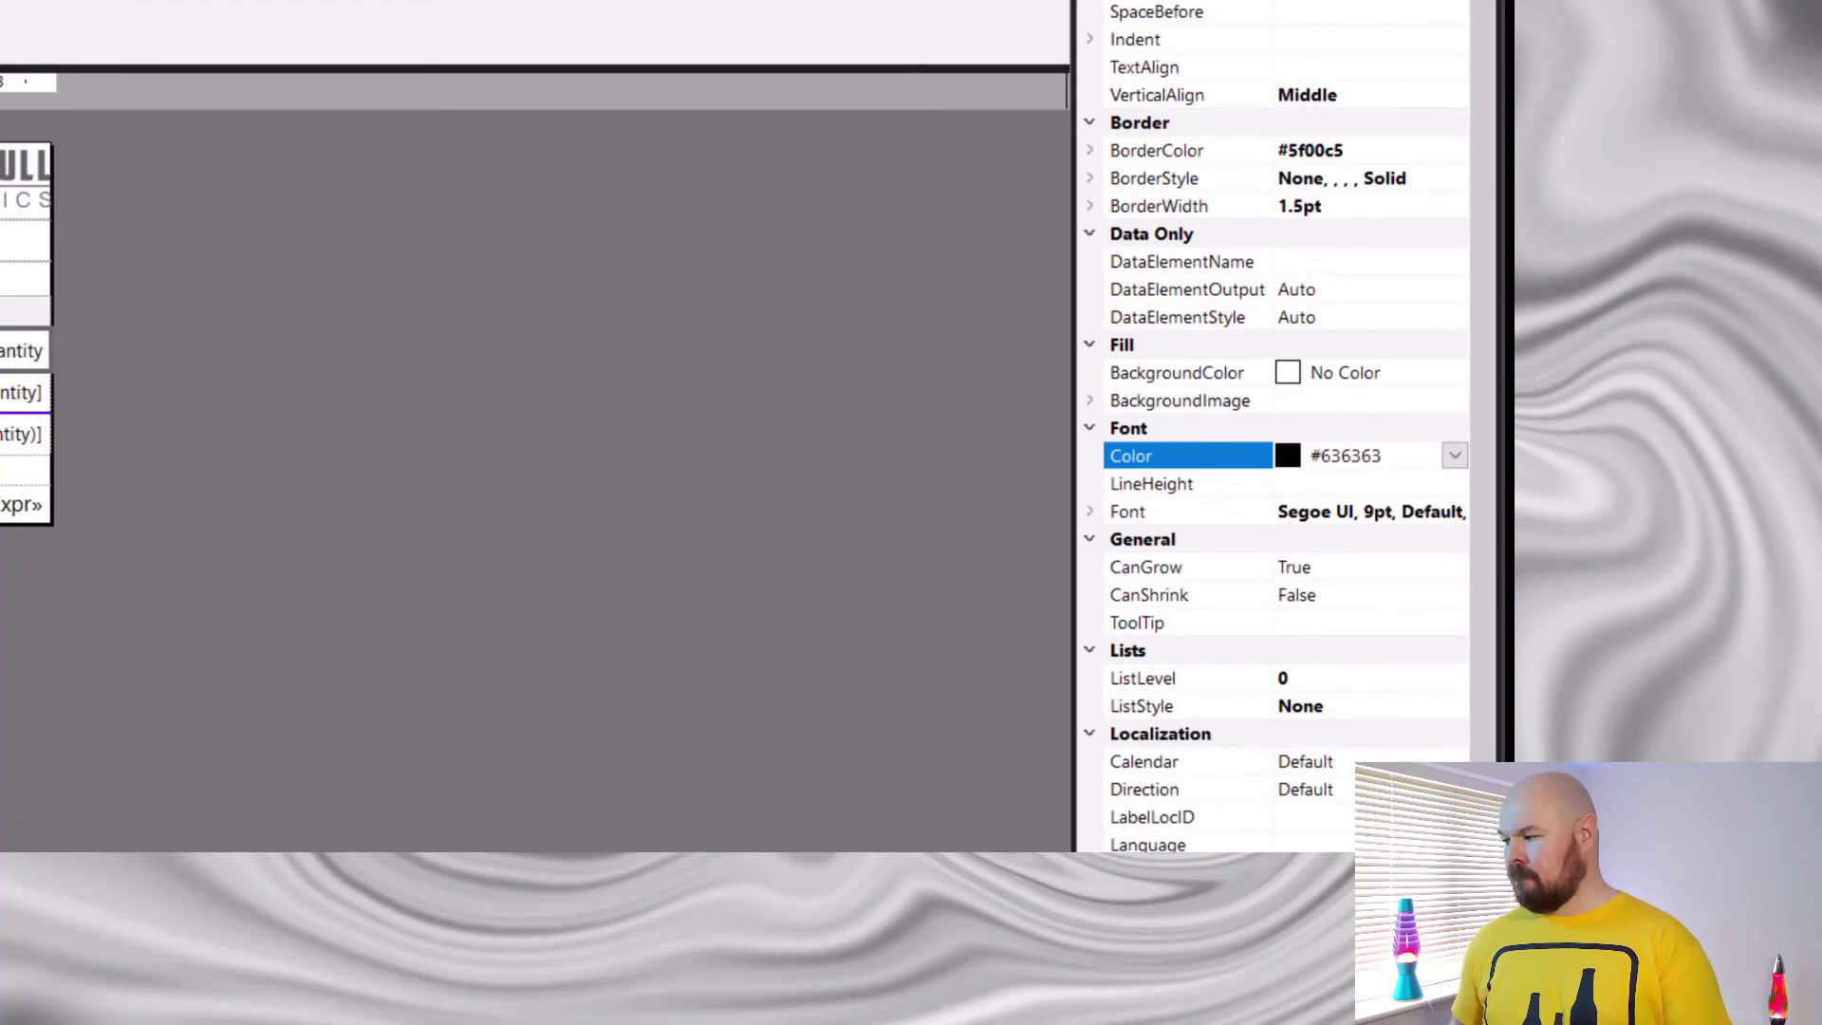
pyautogui.press('Return')
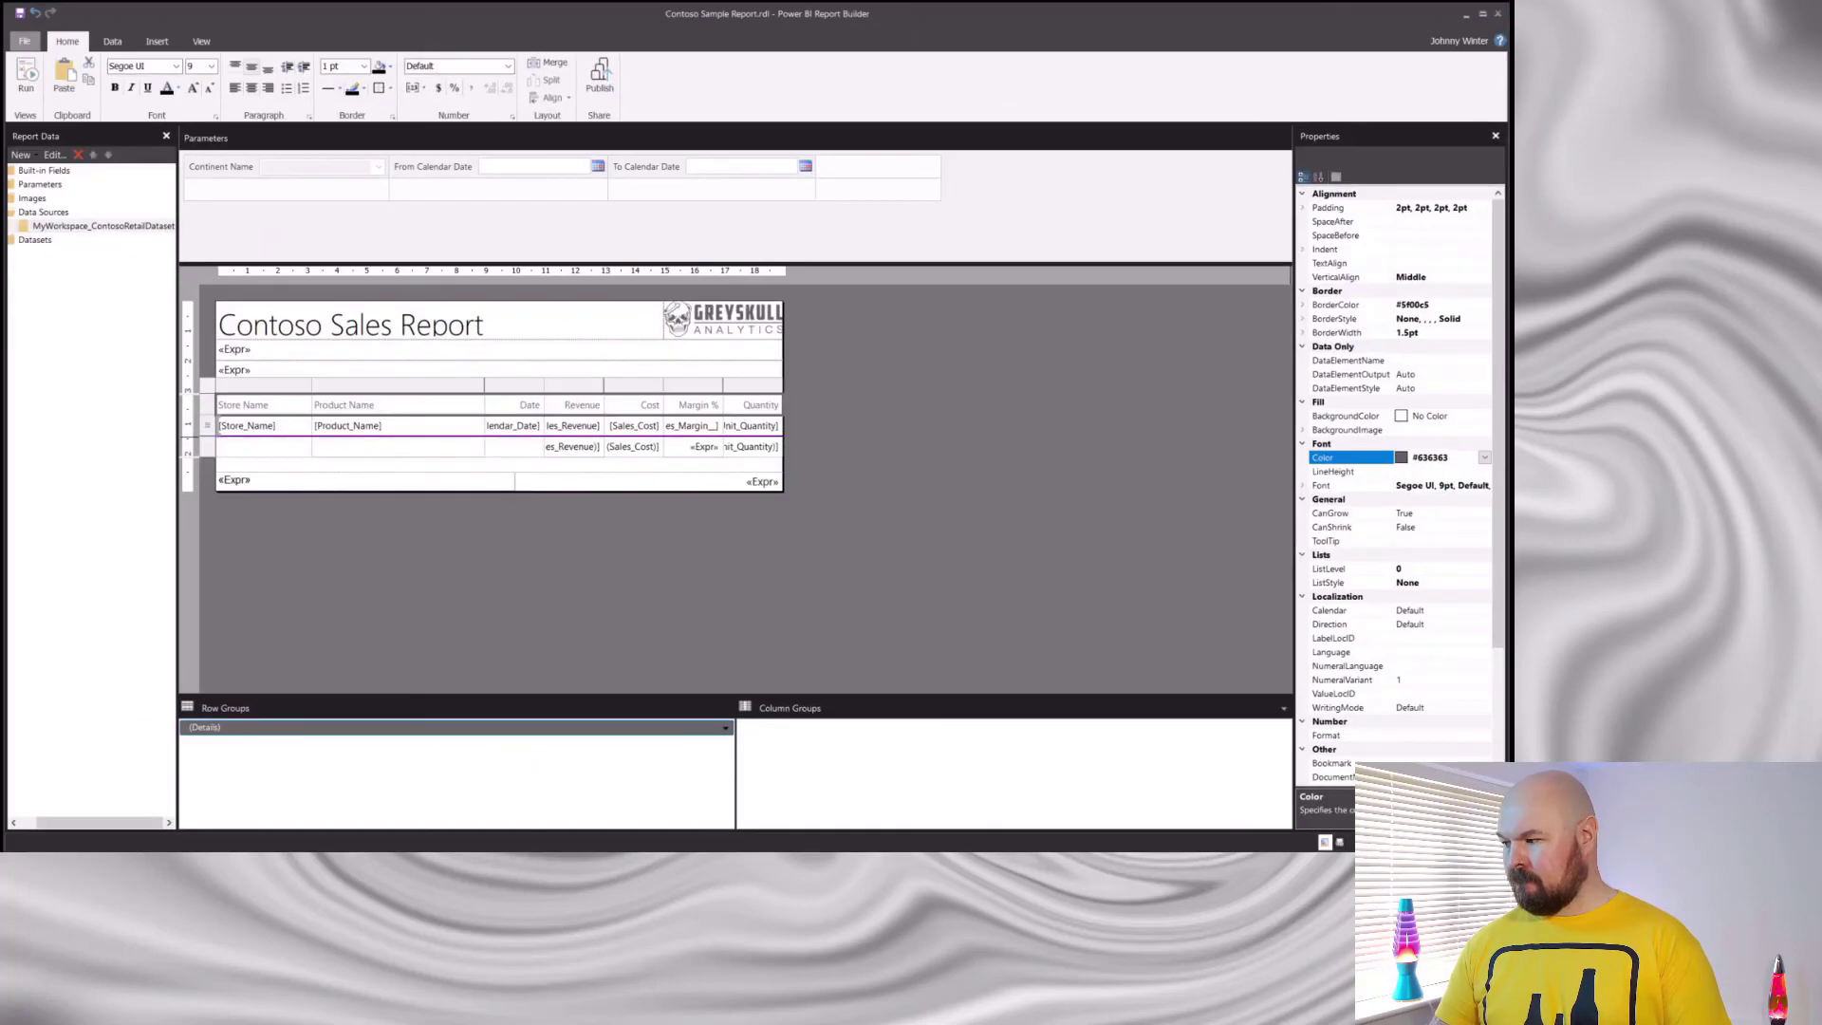
# Set the font color of both expression text boxes in the page footer to #636363.
pyautogui.click(486, 485)
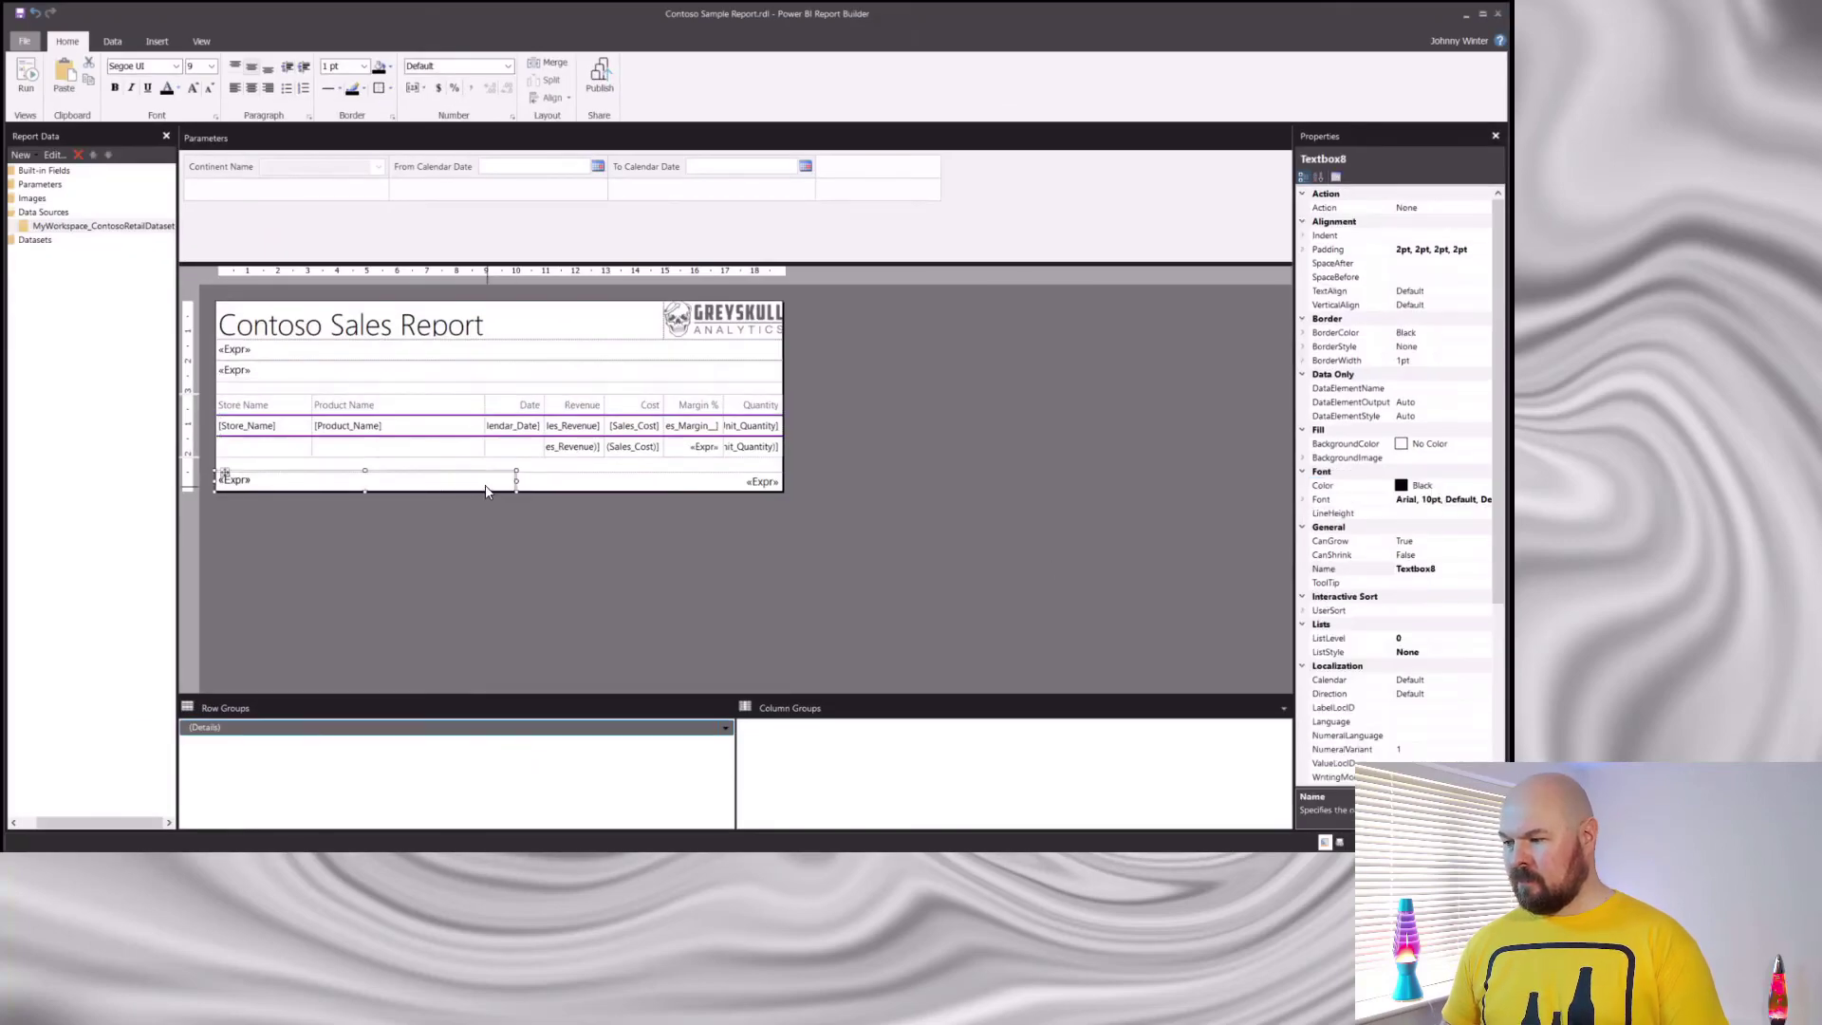
pyautogui.keyDown('ctrl'); pyautogui.click(637, 485); pyautogui.keyUp('ctrl')
pyautogui.click(1450, 459)
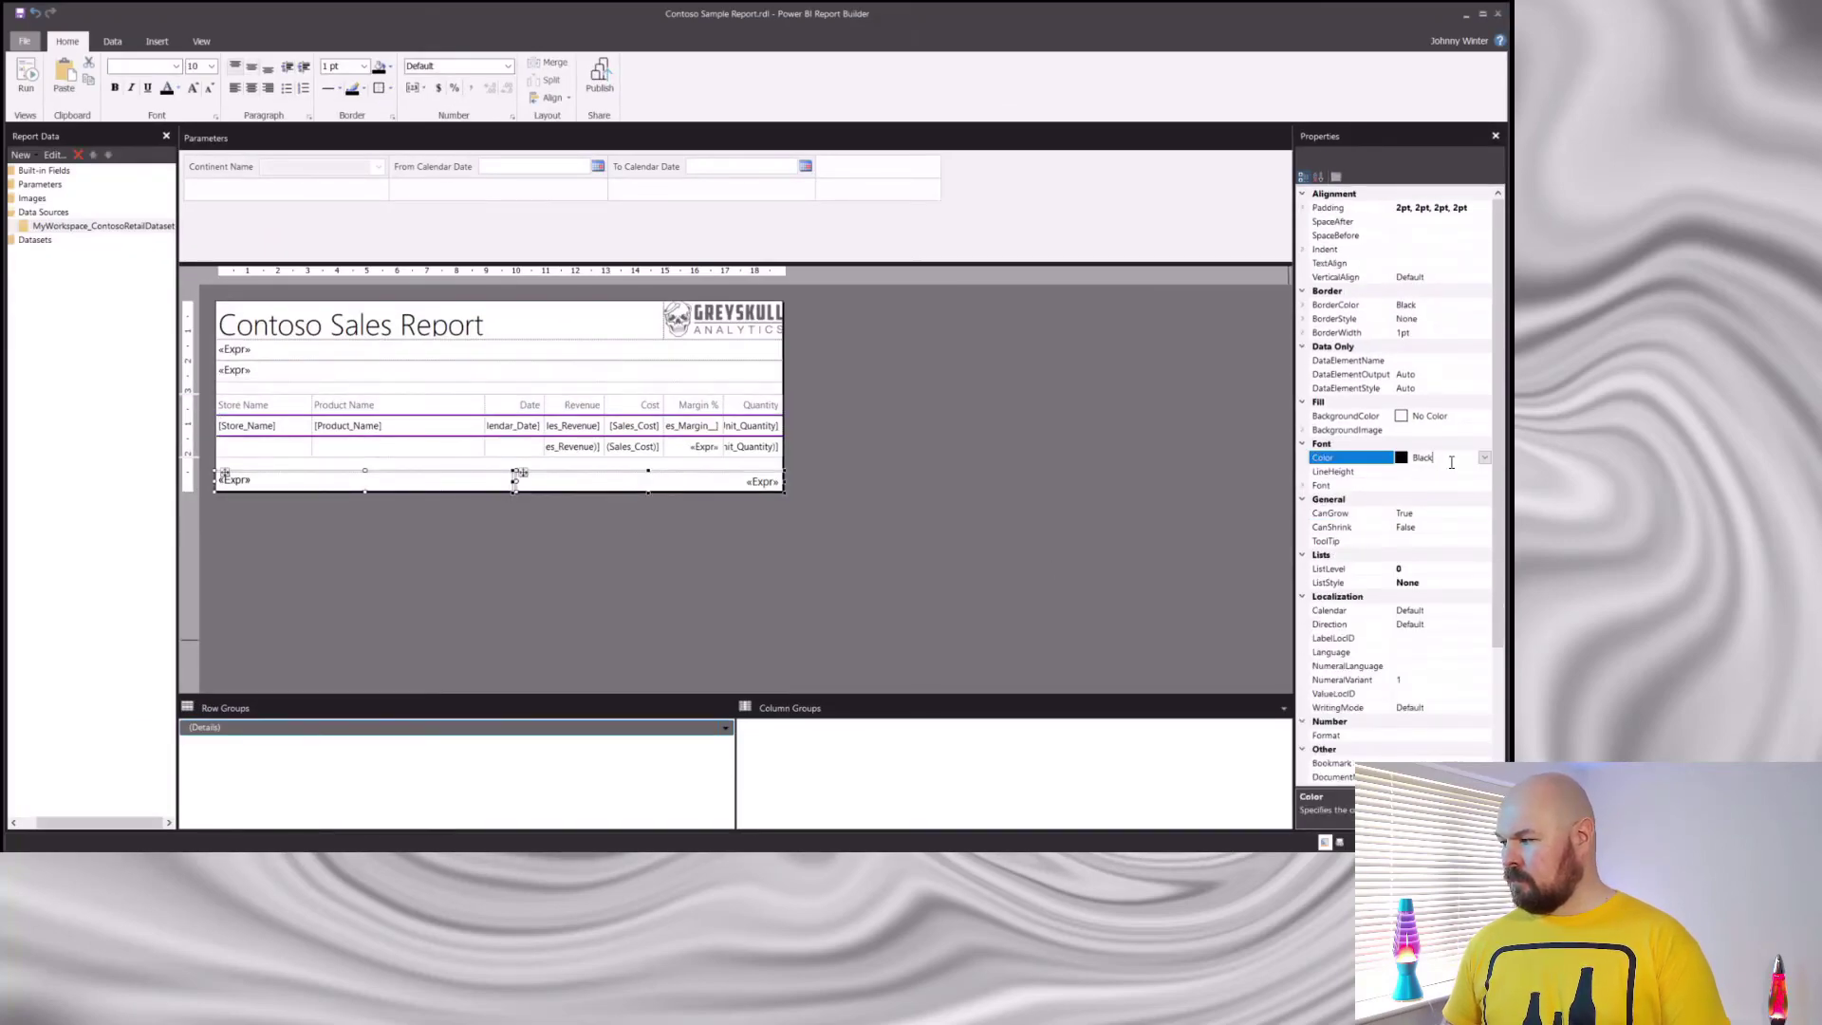
pyautogui.write('B')
pyautogui.press('BackSpace')
pyautogui.write('#636363')
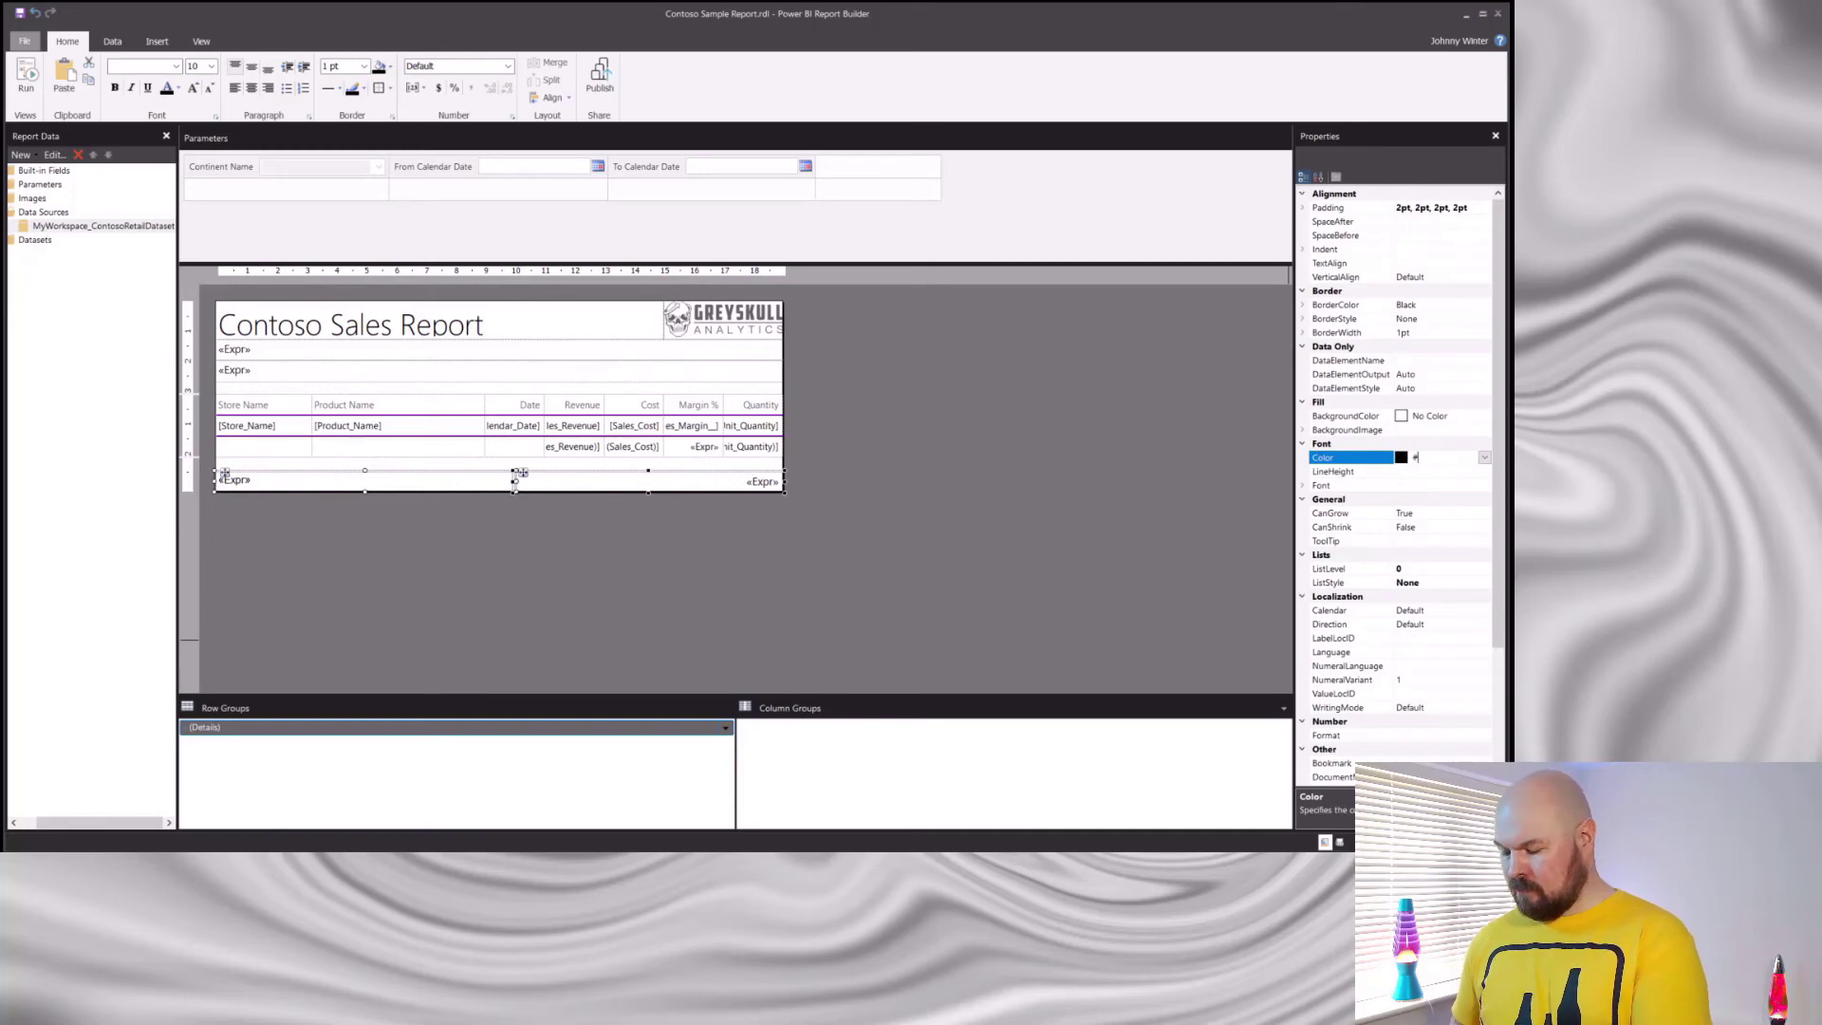
# Set the font color of the report title and the two expression text boxes below it to #636363.
pyautogui.click(630, 325)
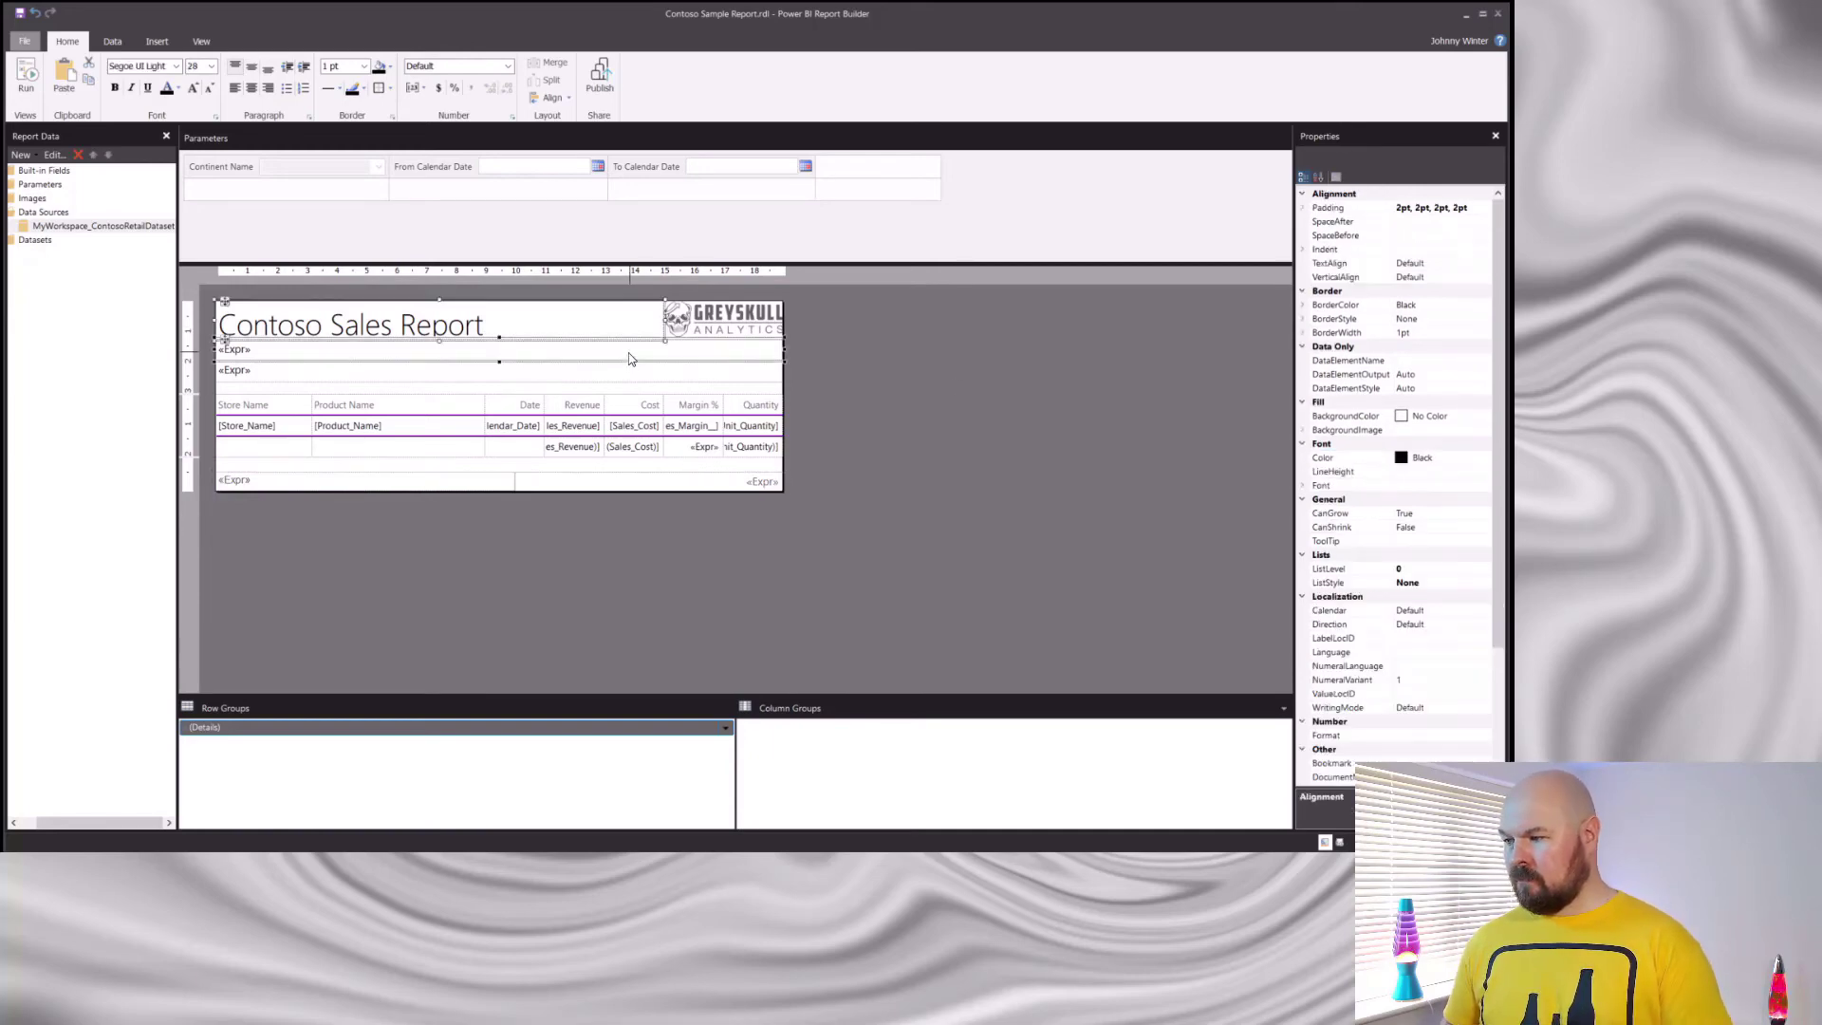
pyautogui.keyDown('ctrl'); pyautogui.click(626, 351); pyautogui.keyUp('ctrl')
pyautogui.keyDown('ctrl'); pyautogui.click(626, 372); pyautogui.keyUp('ctrl')
pyautogui.click(1442, 459)
pyautogui.write('#63636')
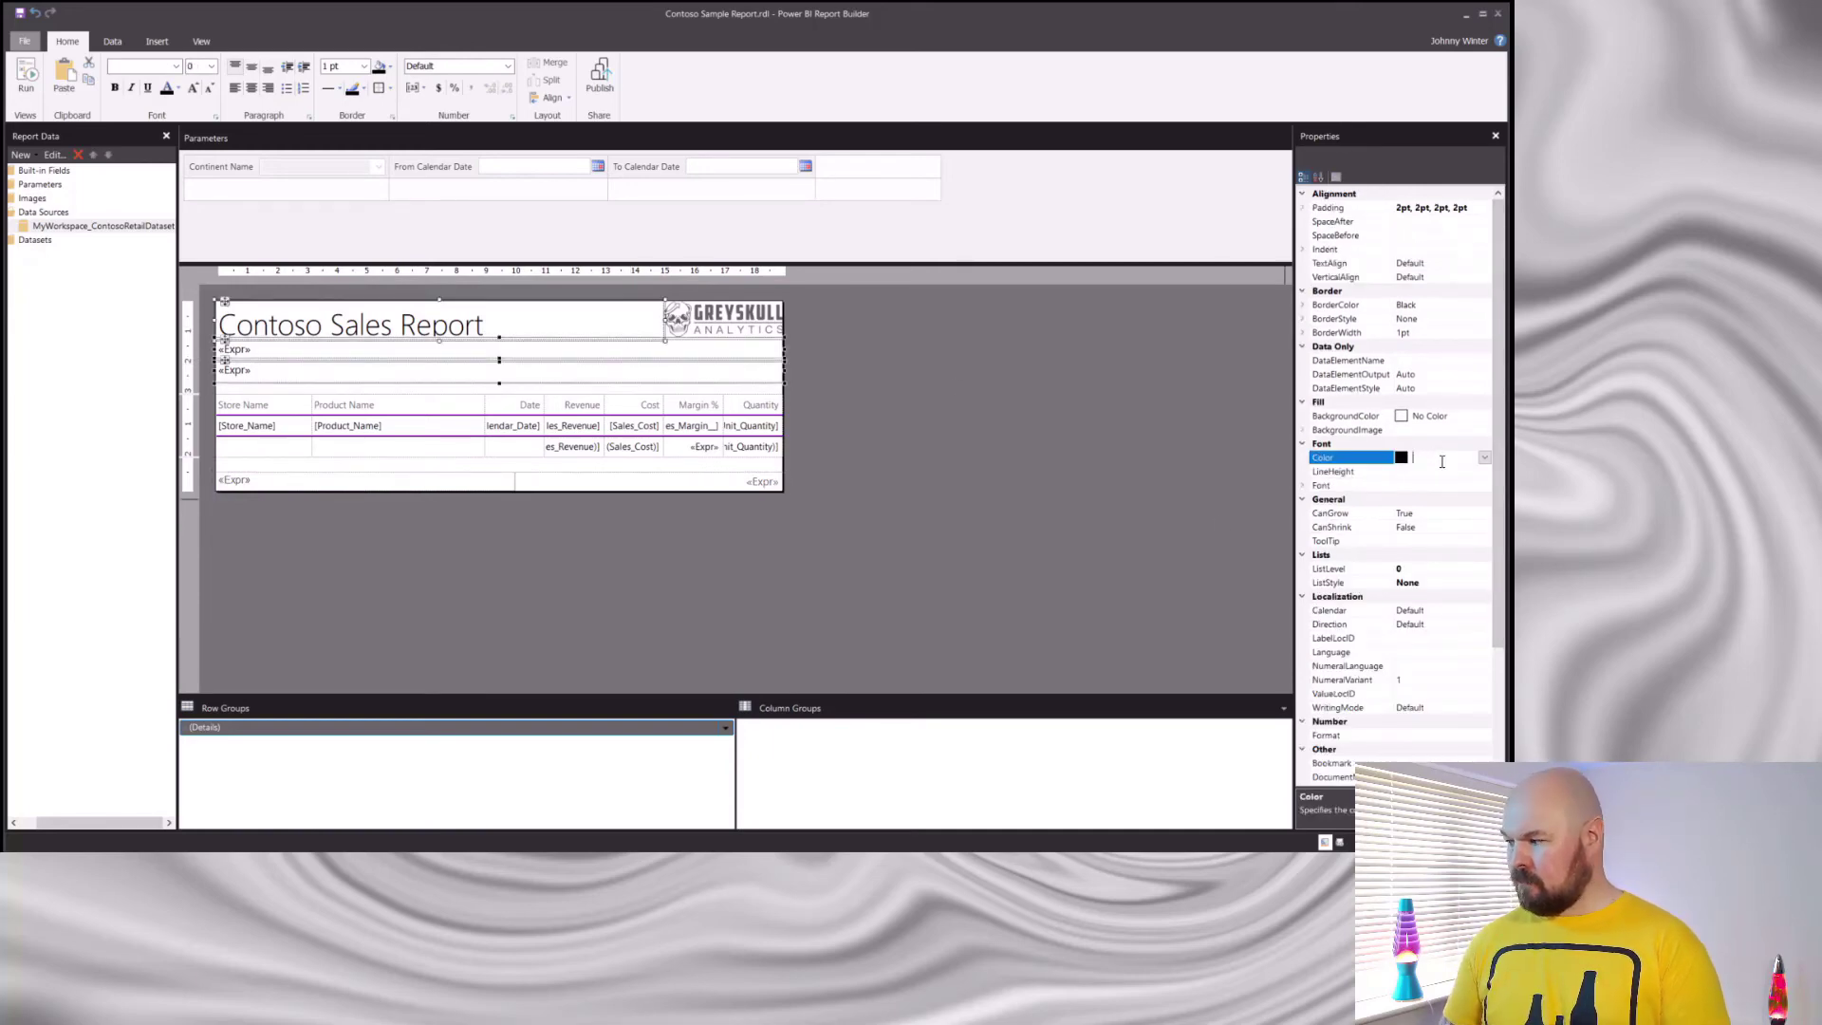
pyautogui.write('3')
pyautogui.press('Return')
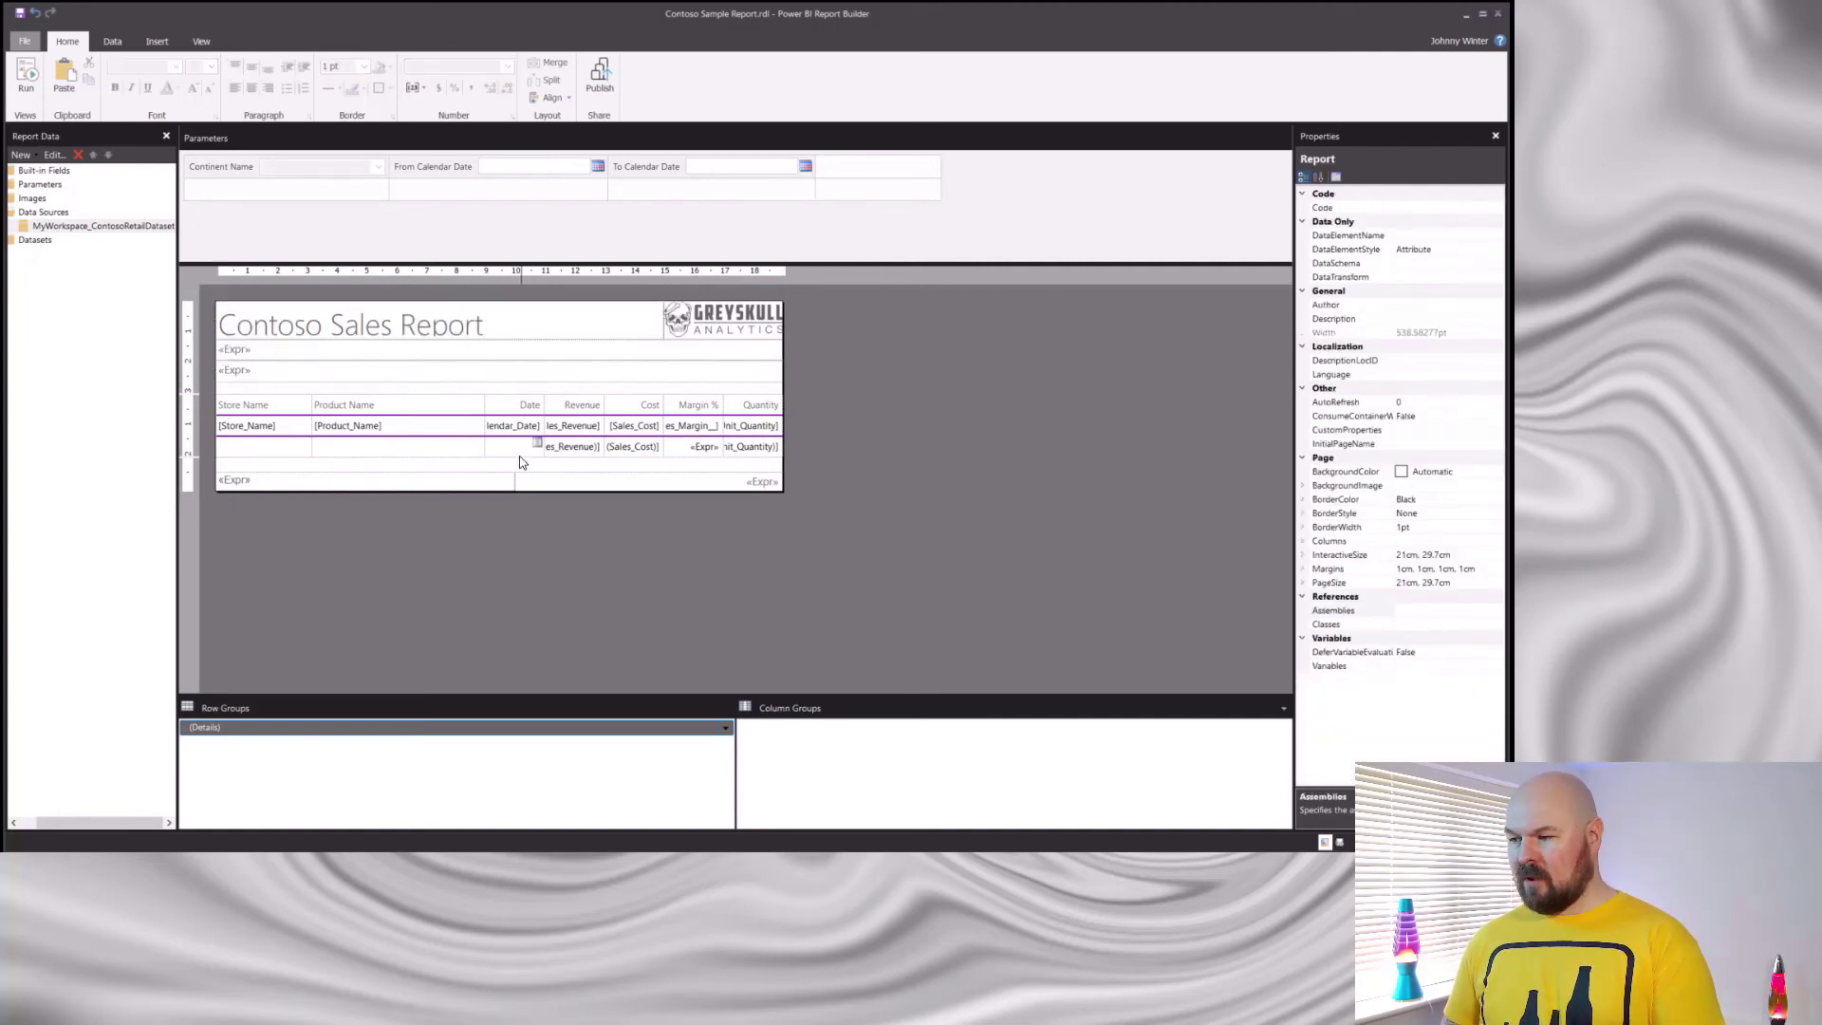
# Set the font weight of the table's whole totals row to SemiBold.
pyautogui.click(219, 452)
pyautogui.click(211, 451)
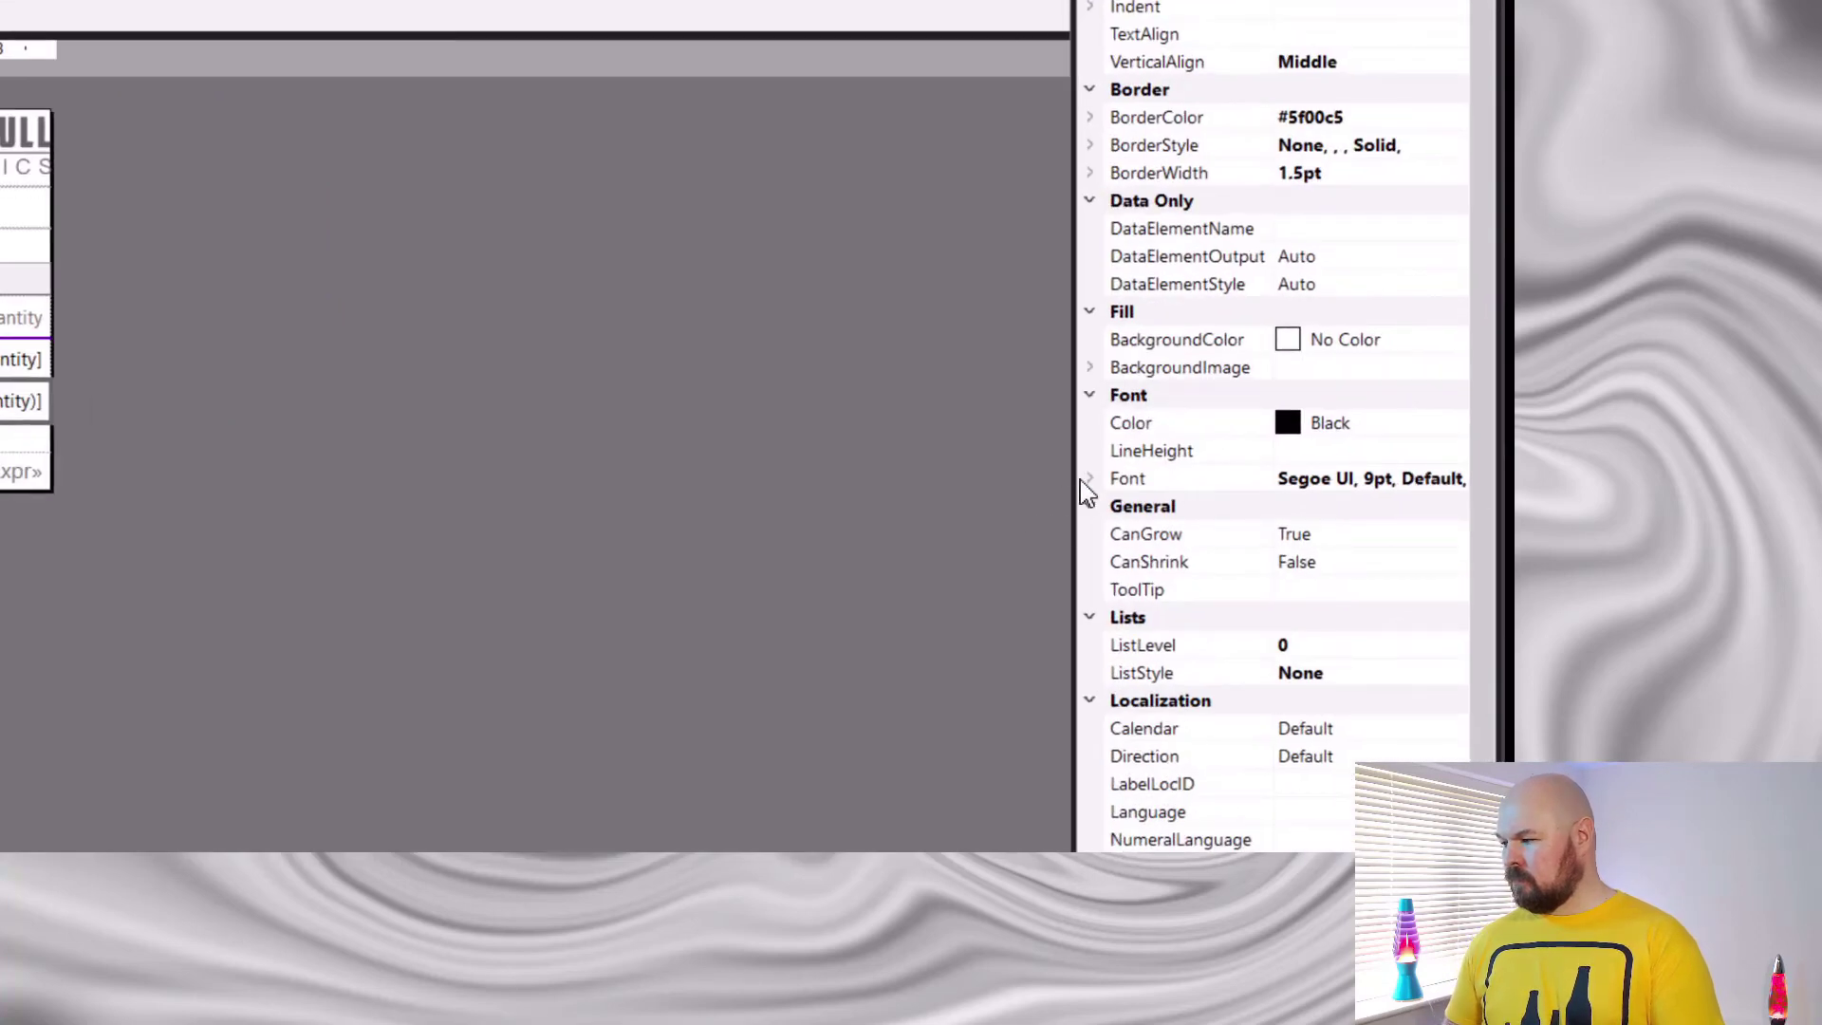
pyautogui.click(1301, 485)
pyautogui.click(1394, 591)
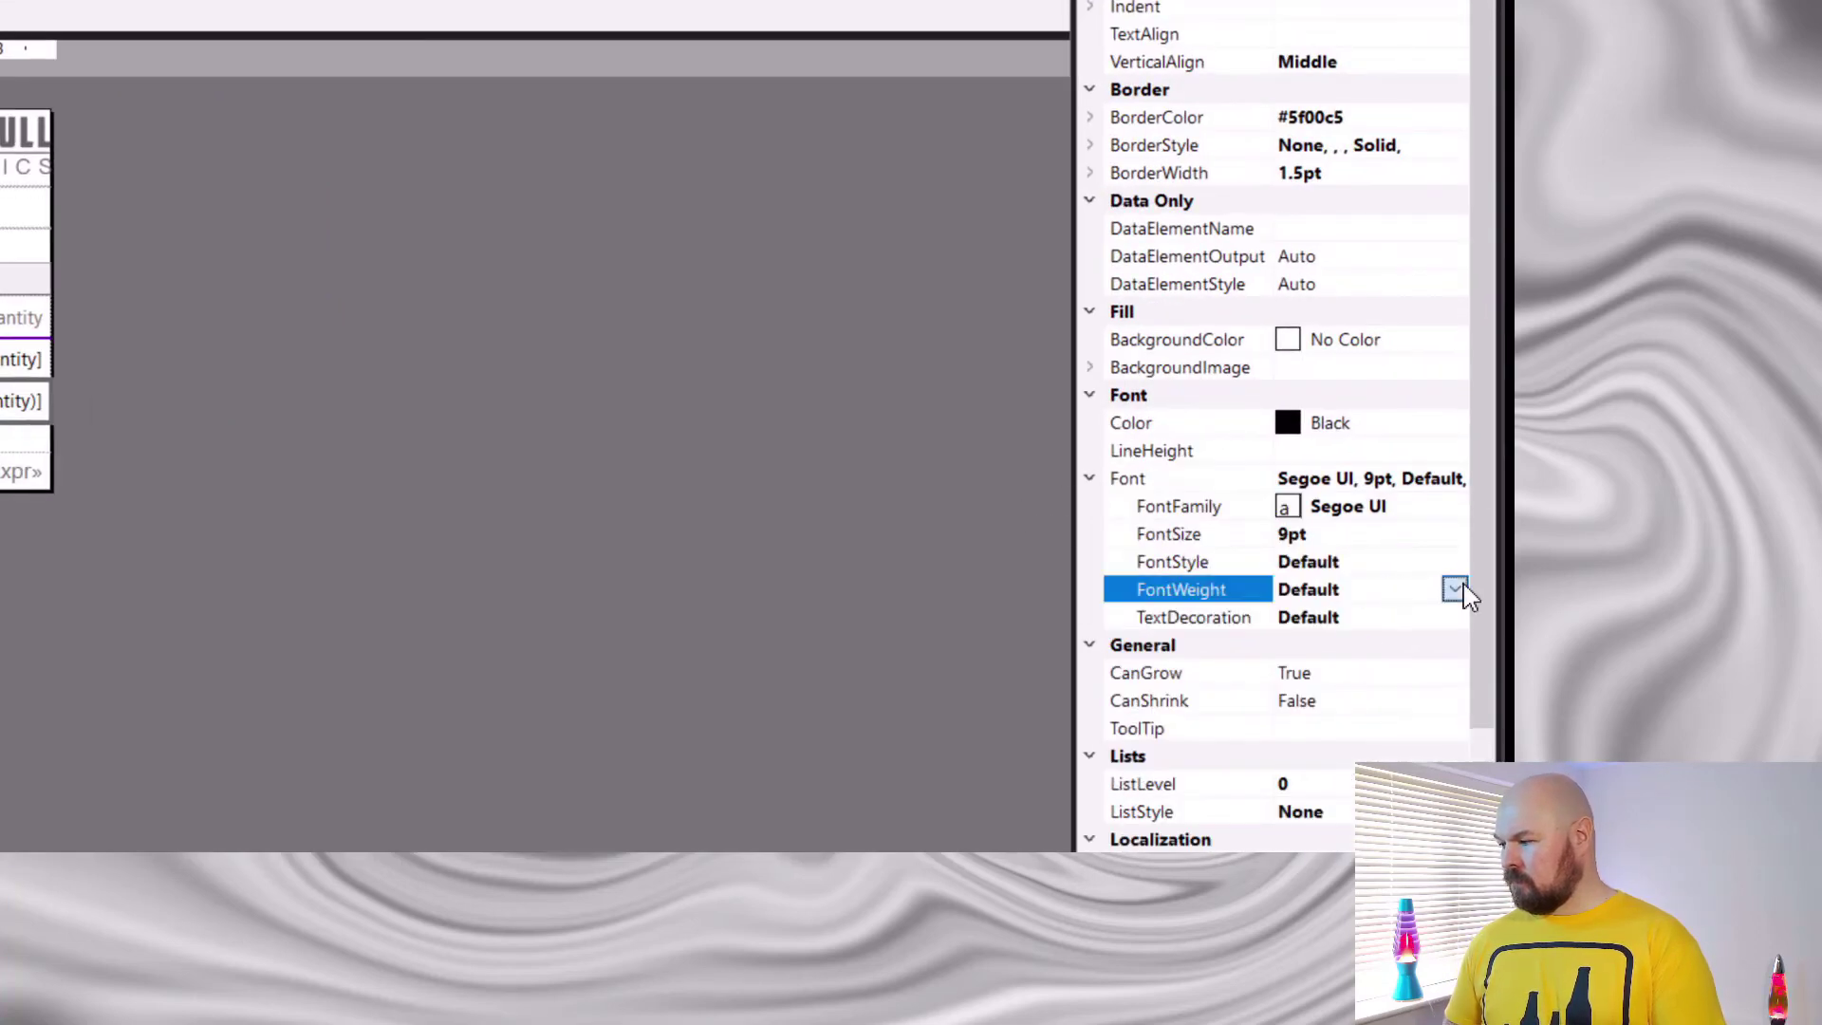
pyautogui.click(1454, 589)
pyautogui.click(1333, 746)
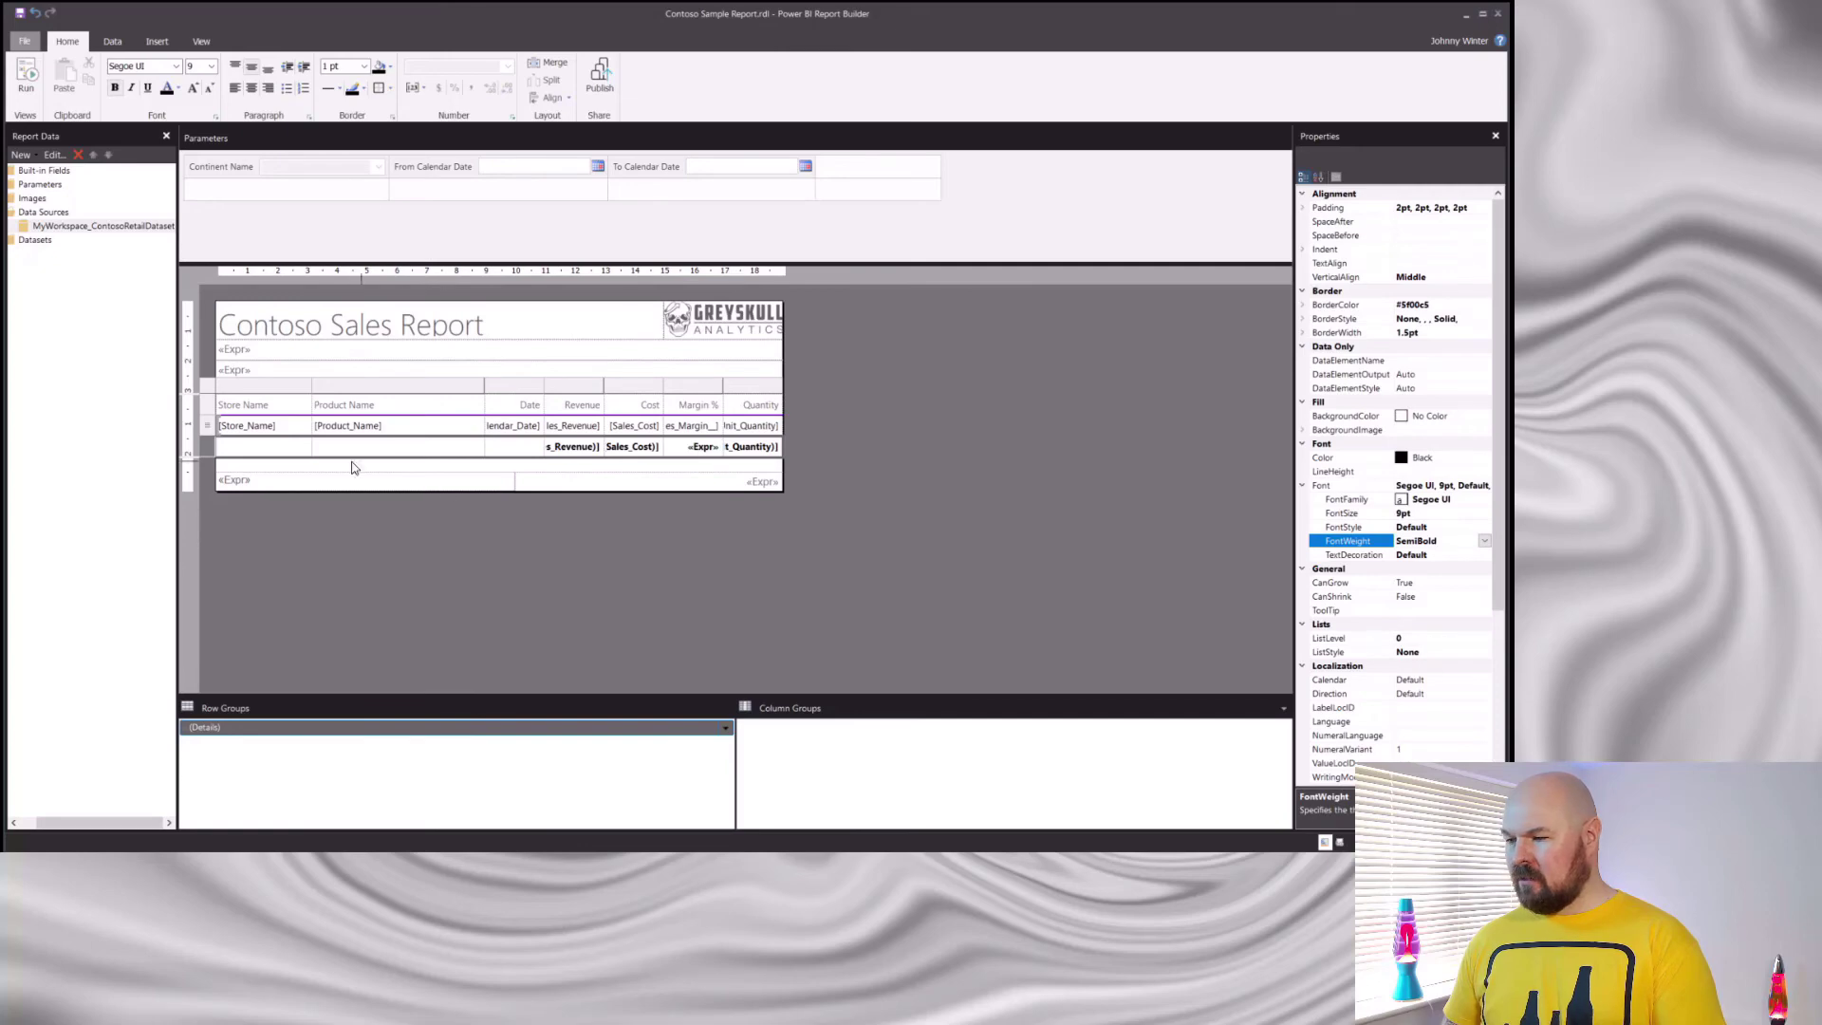
# Enter the label "Grand Total" in the totals row's cell under Store Name.
pyautogui.click(287, 453)
pyautogui.click(285, 451)
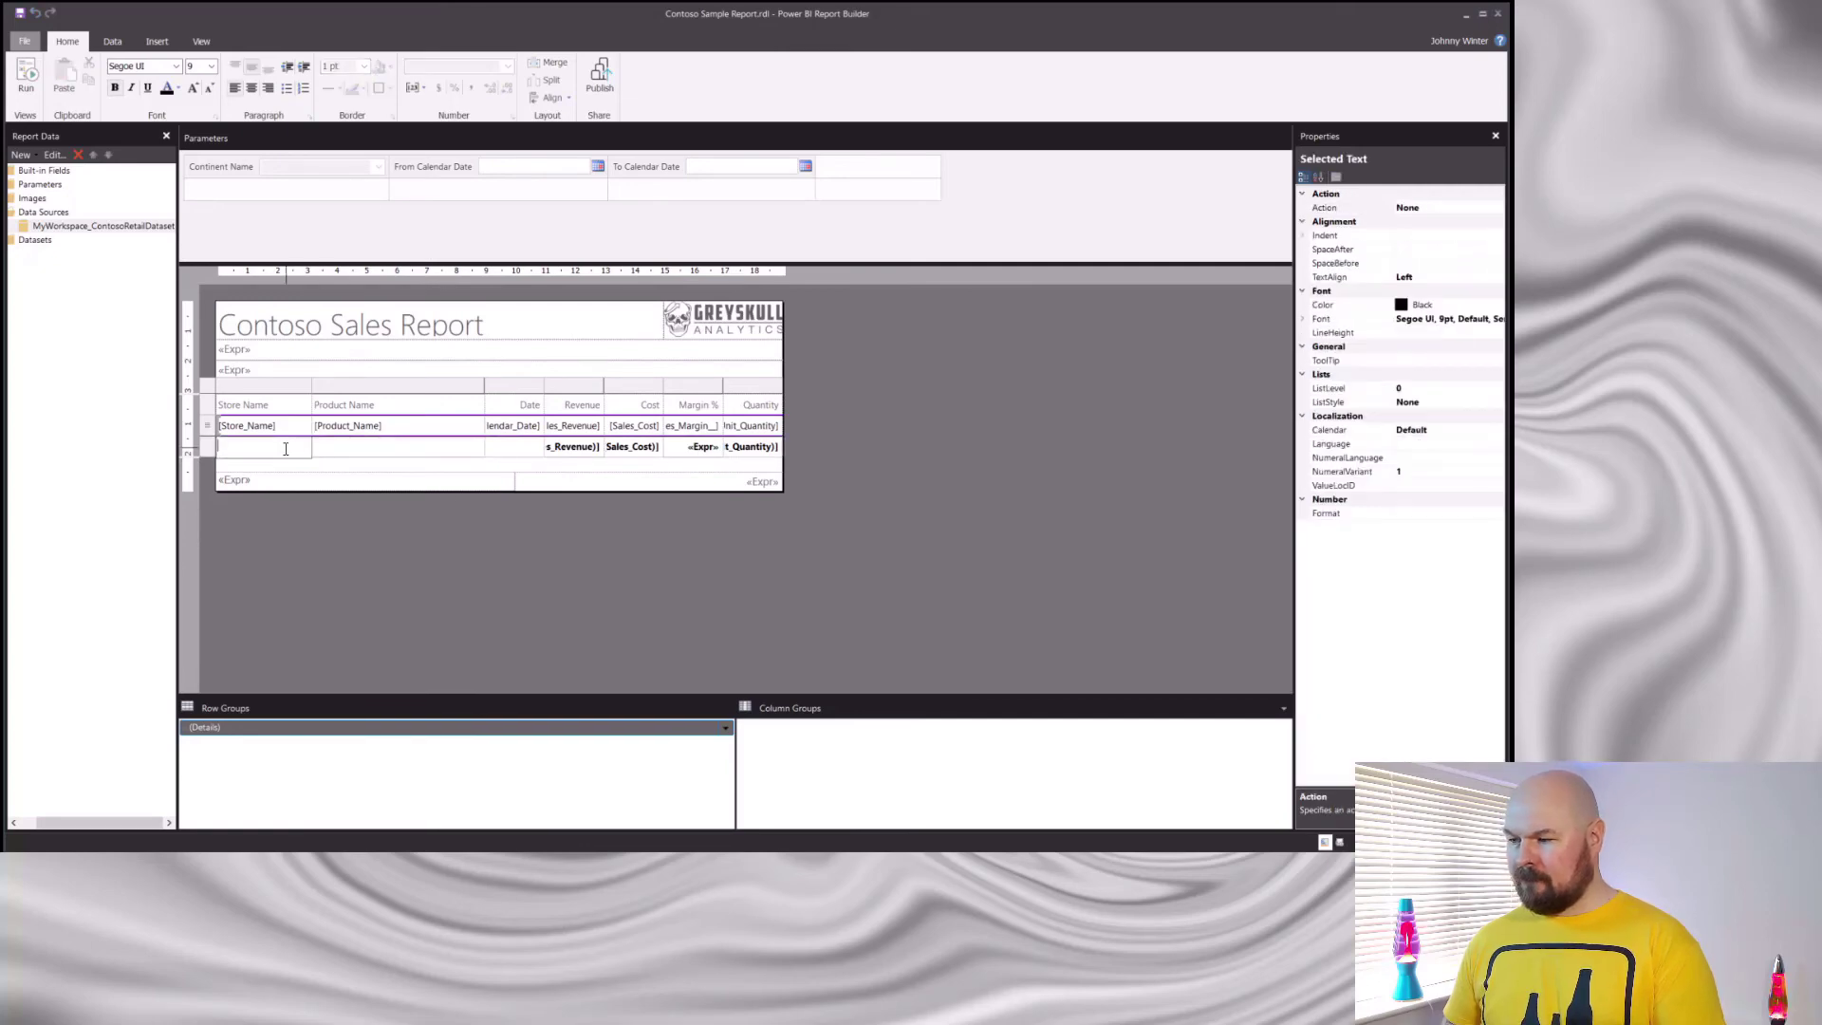
pyautogui.write('Grand Total')
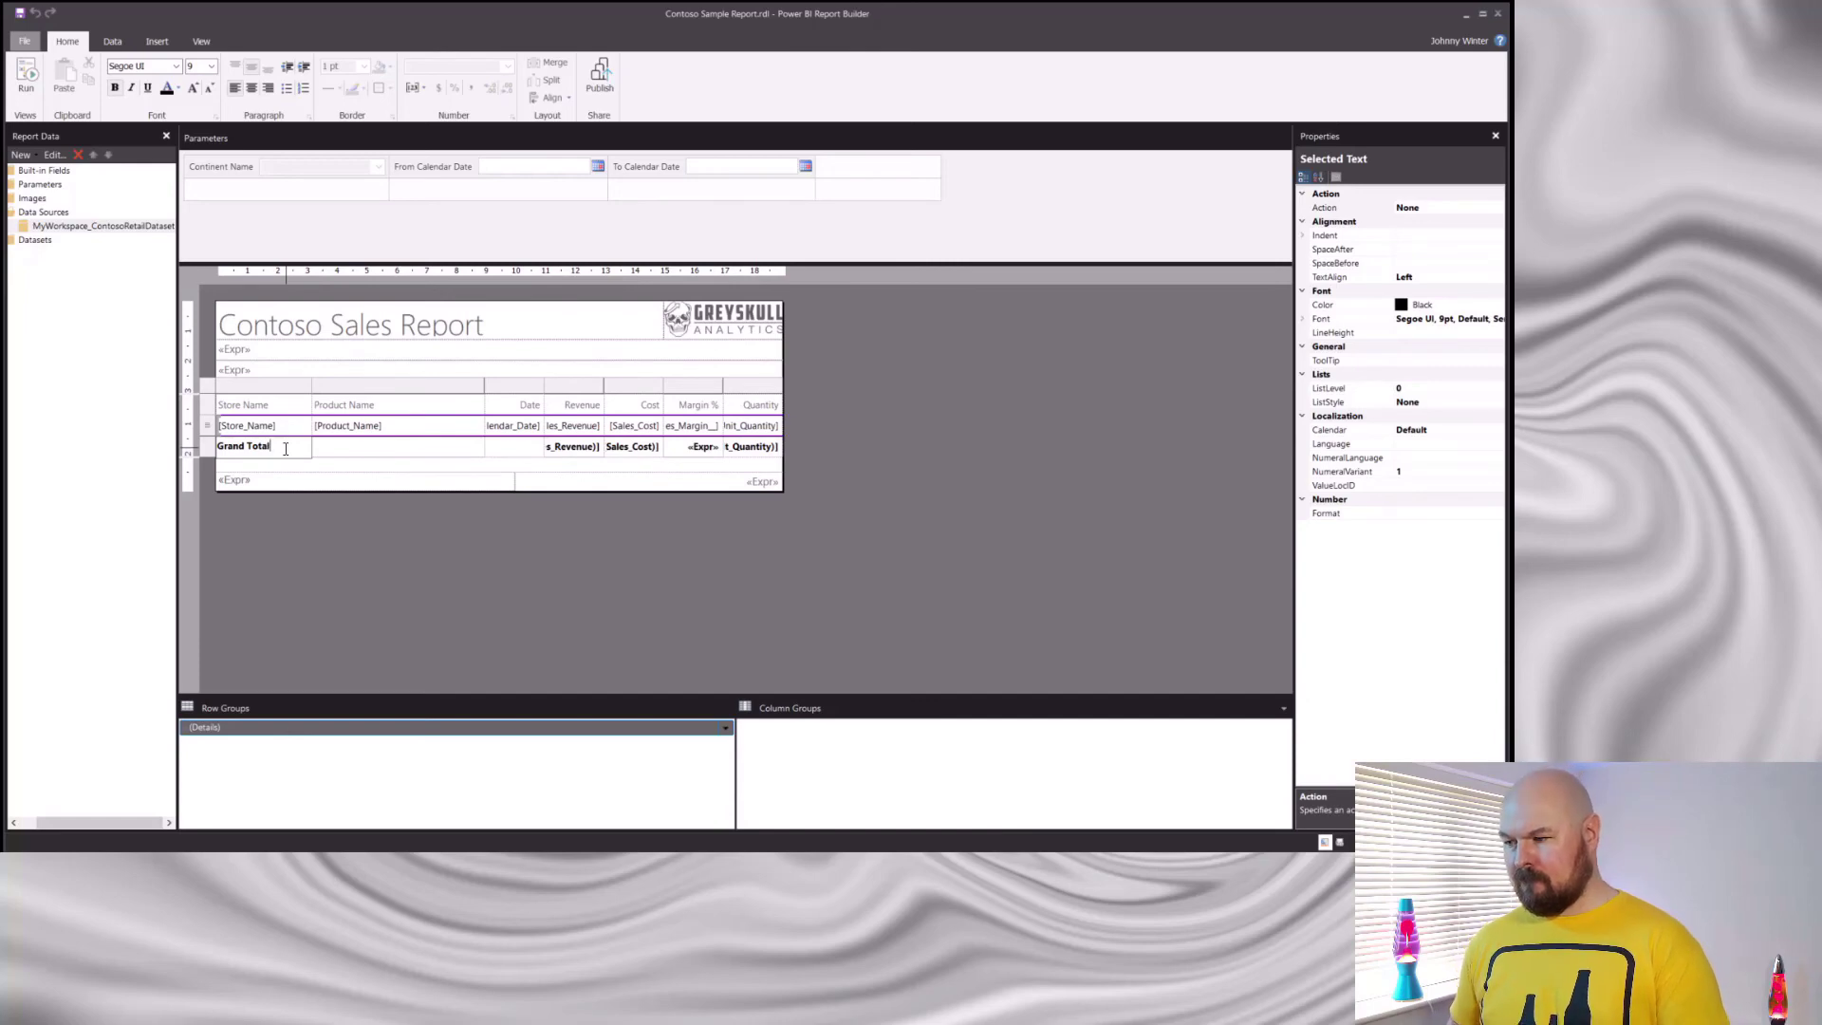
pyautogui.click(282, 515)
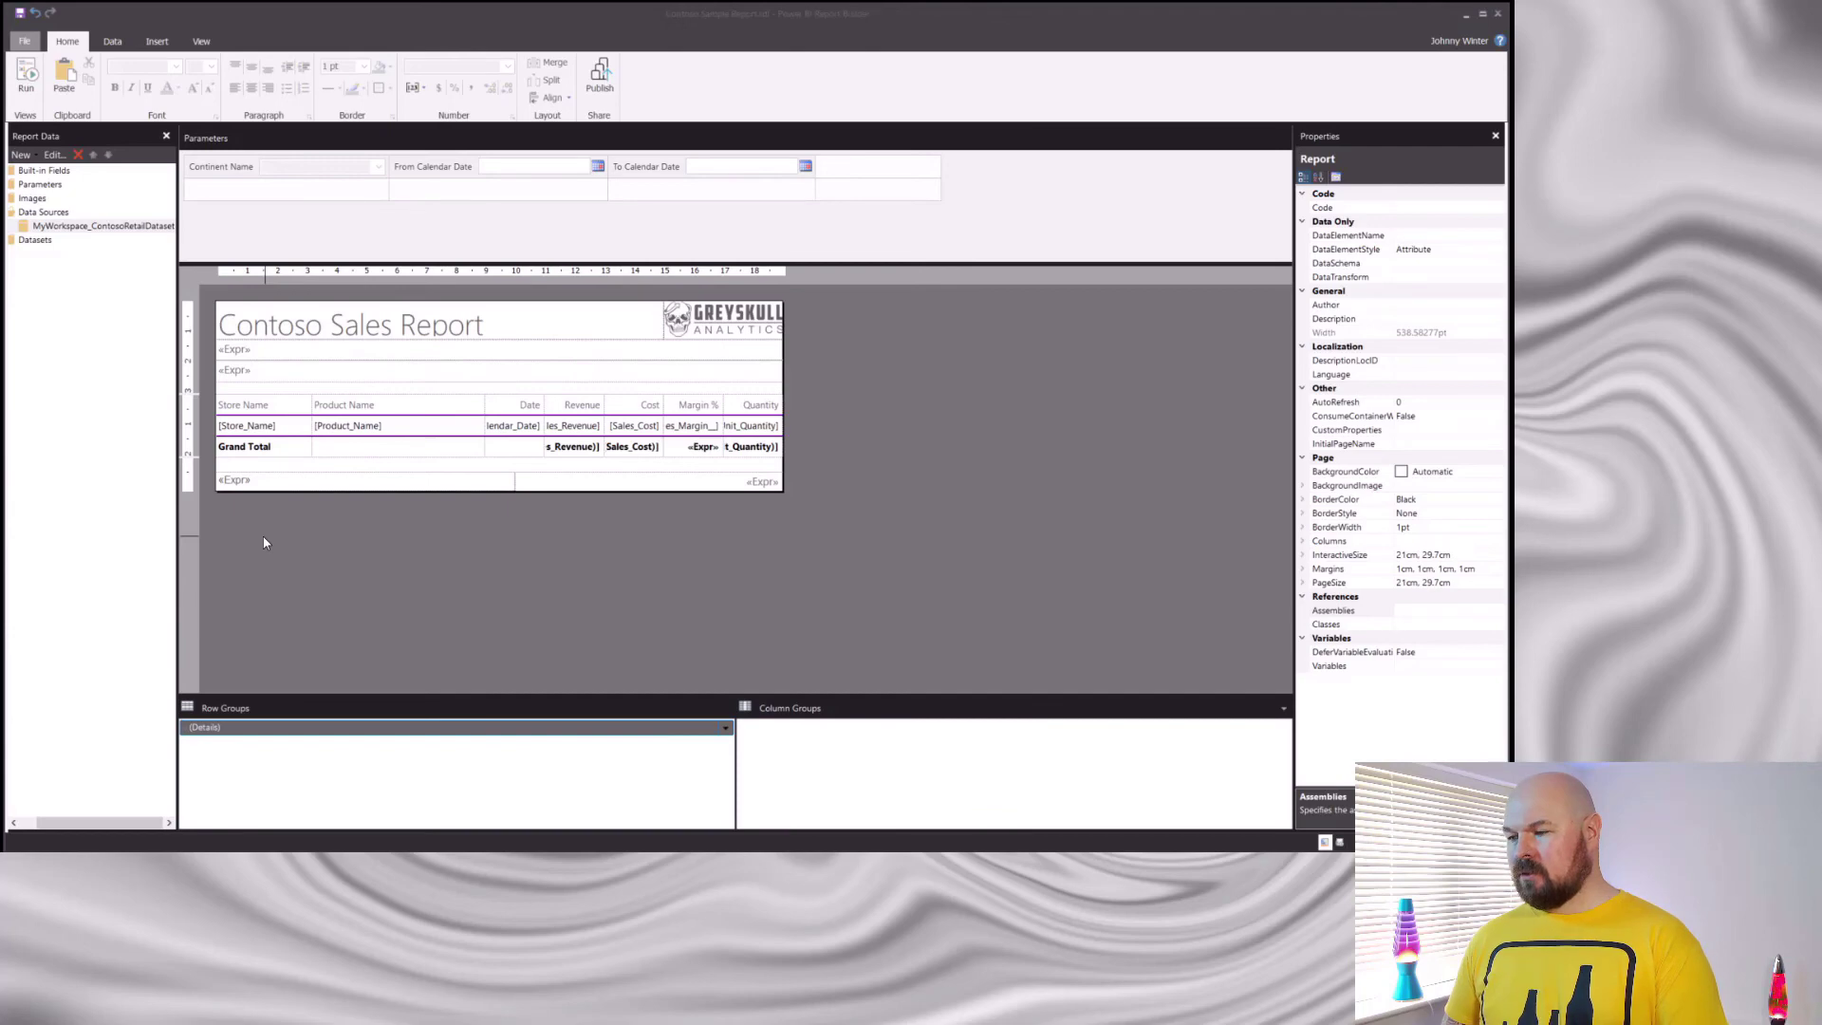
# Set the detail row's background color to the expression =IIF(ROWNUMBER(NOTHING) MOD 2, Nothing, "#d3d3d3") and run the report.
pyautogui.click(283, 425)
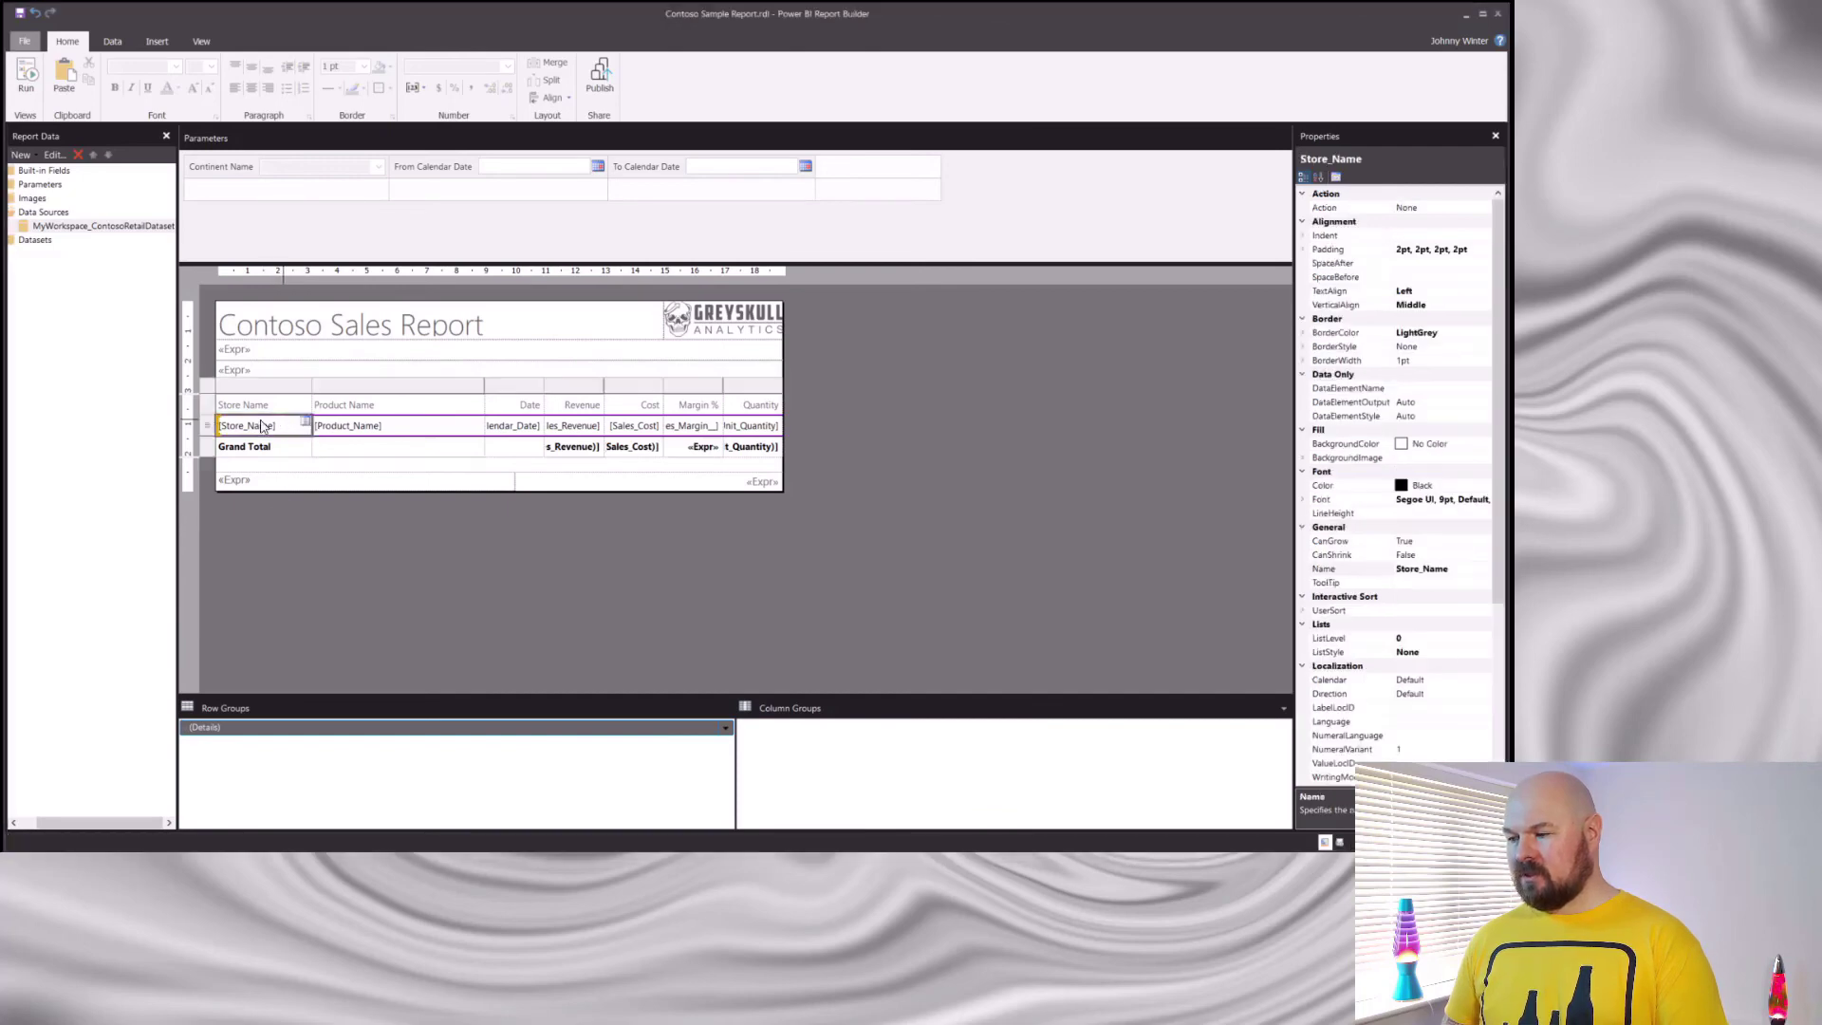
pyautogui.click(214, 429)
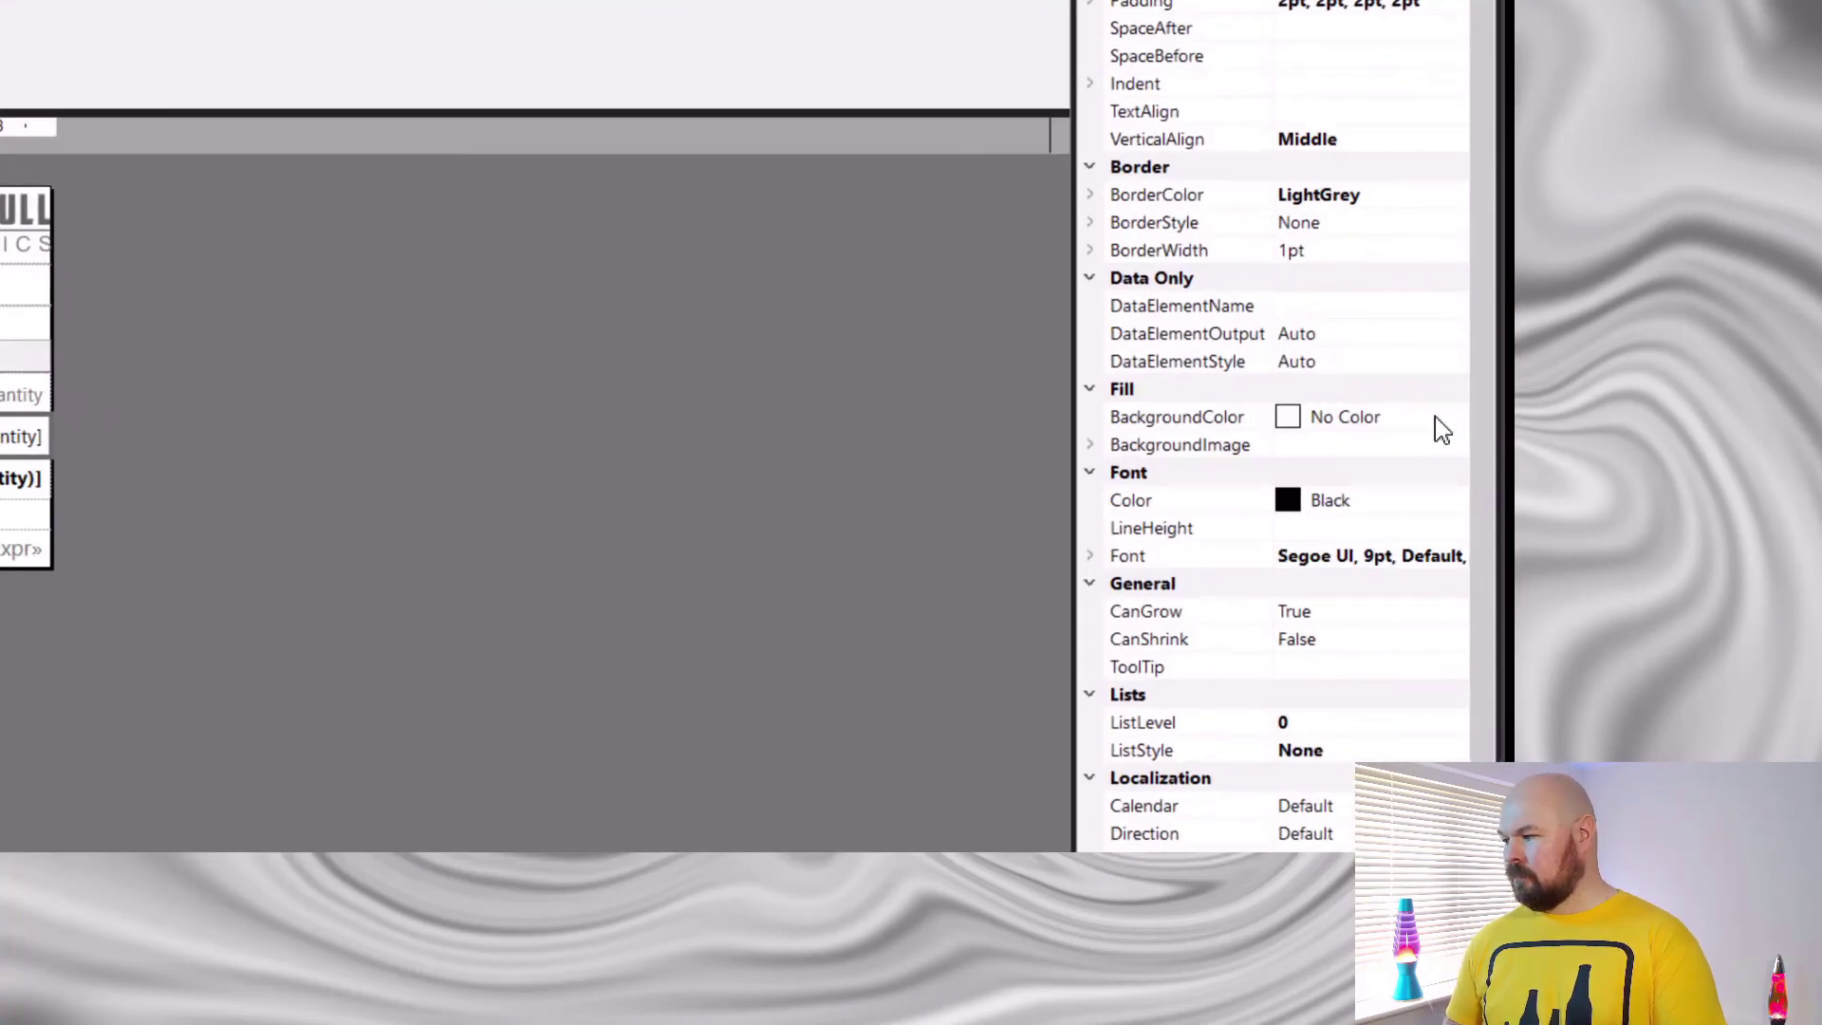
pyautogui.click(1435, 418)
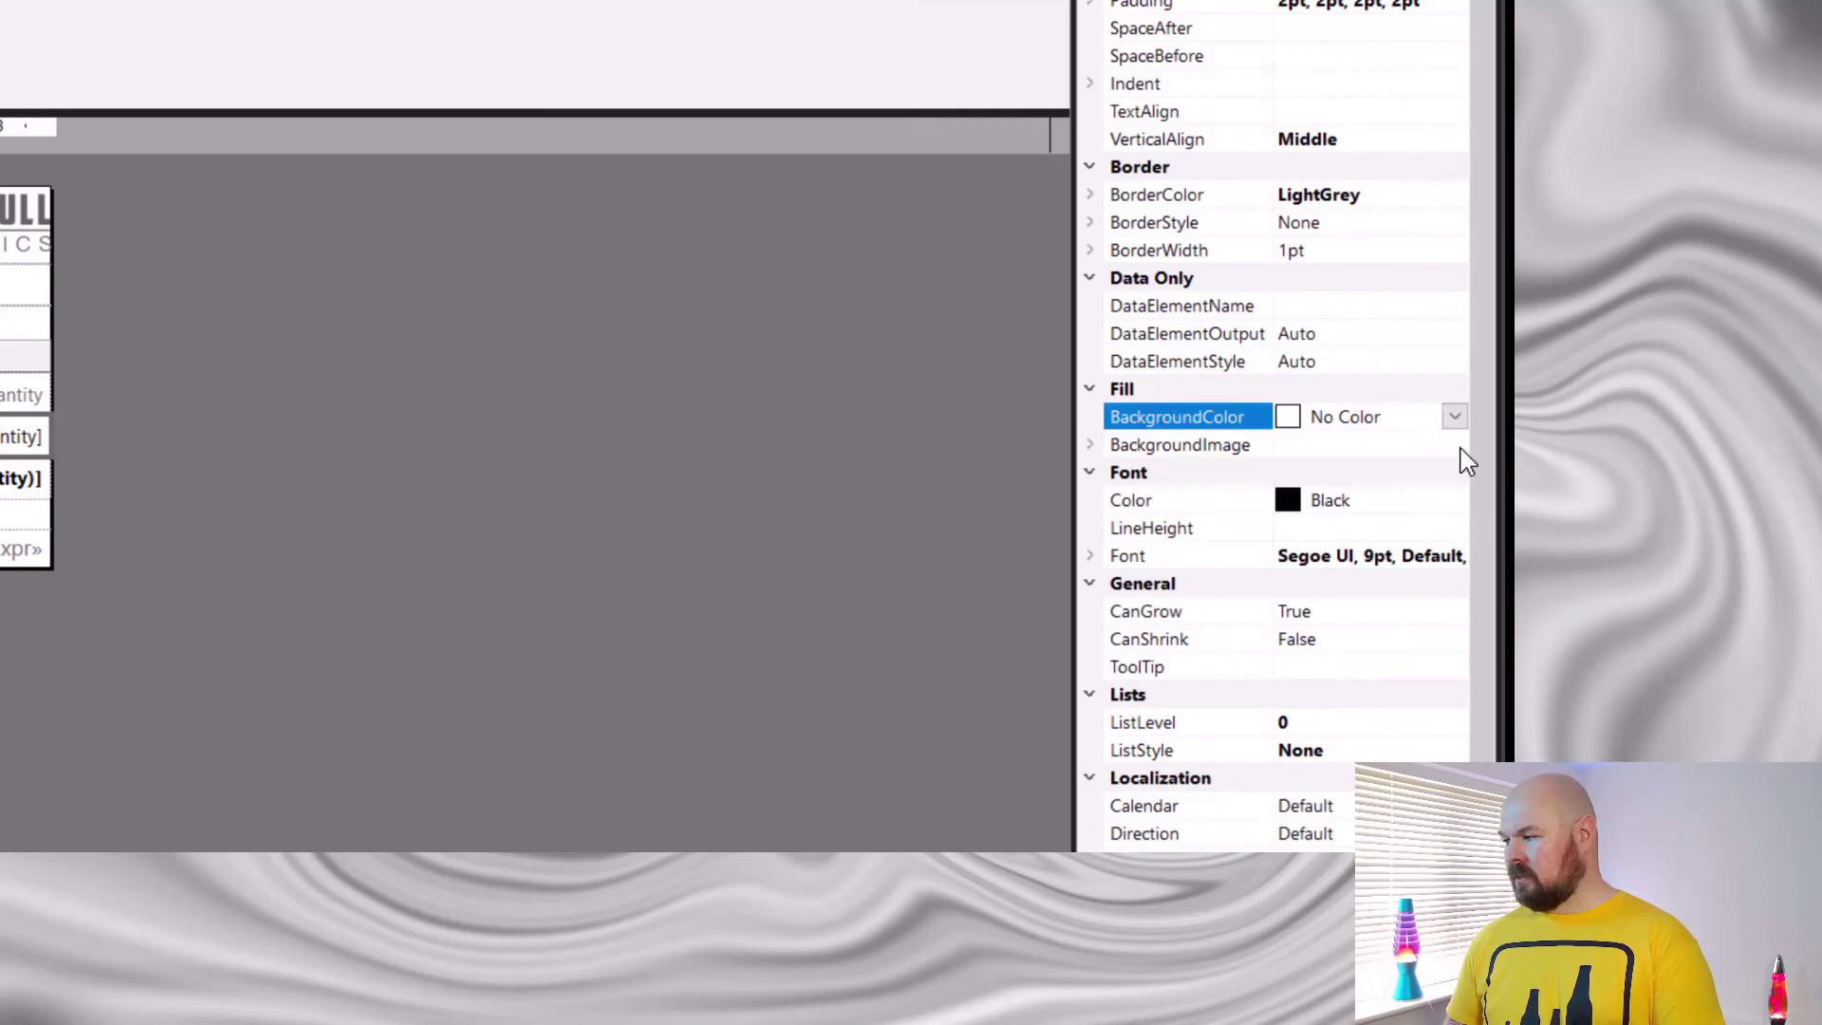
pyautogui.click(1457, 417)
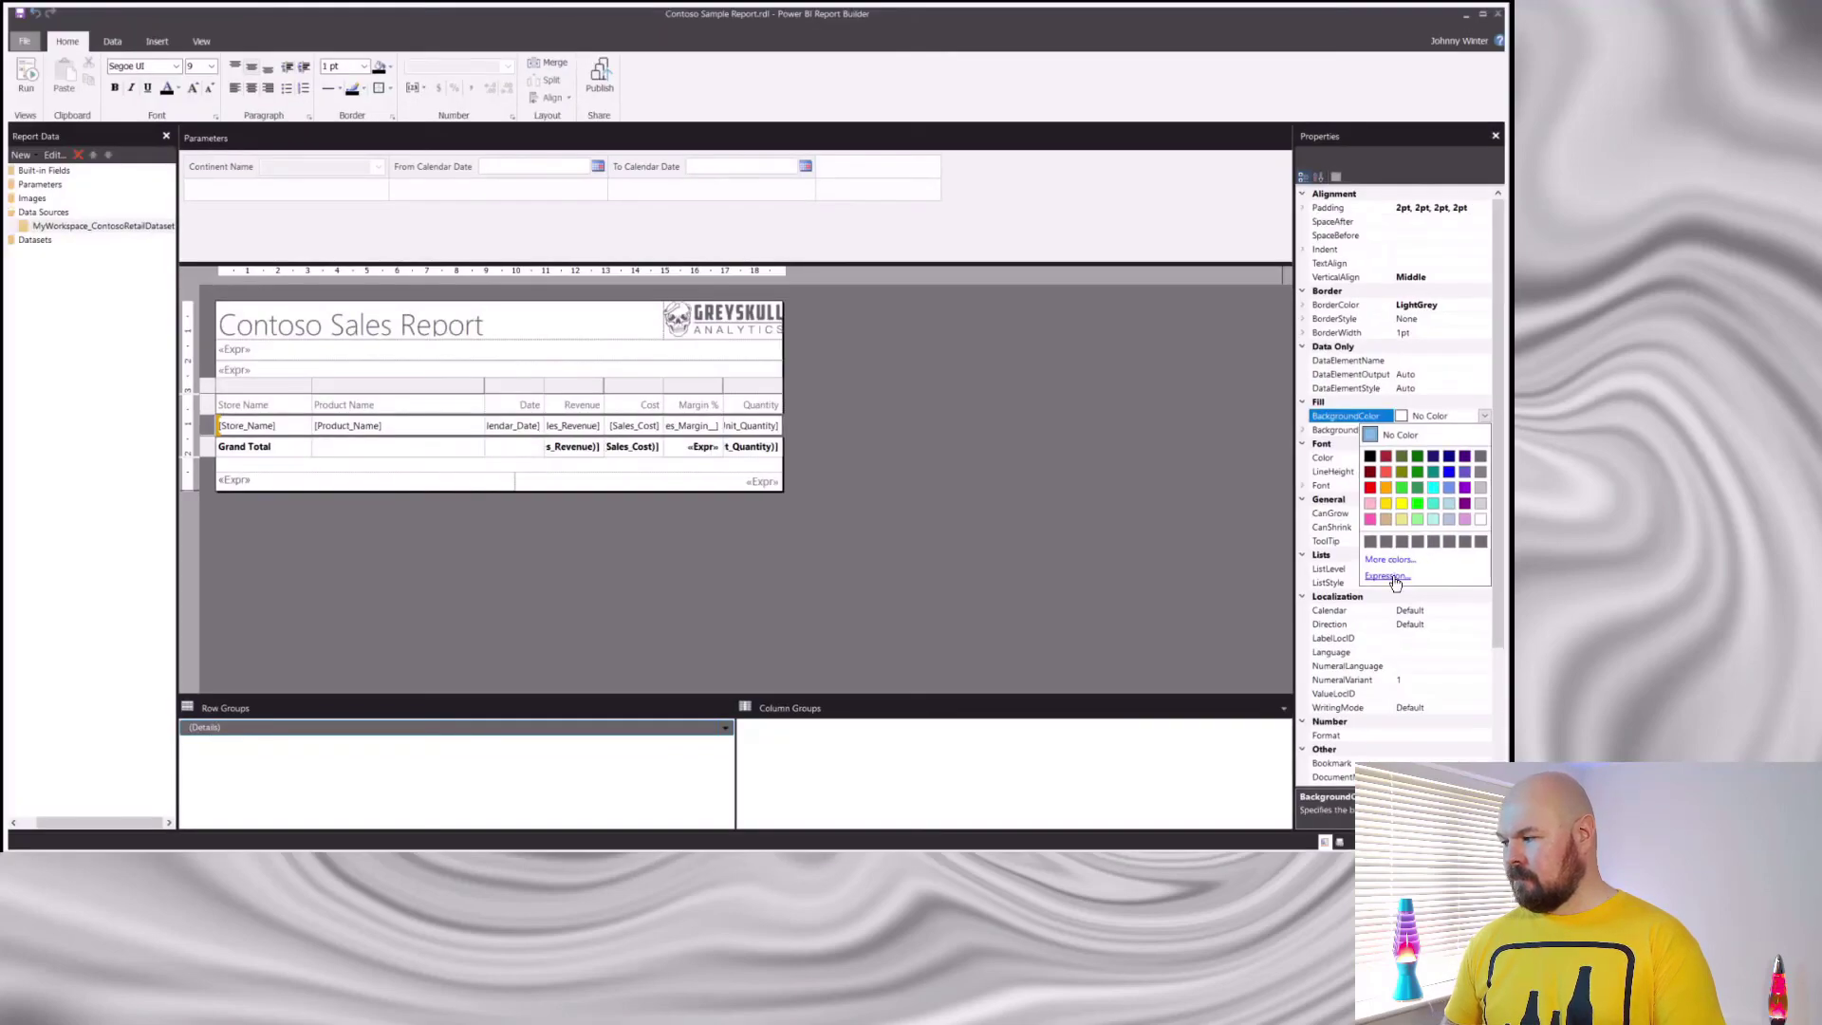
pyautogui.click(1387, 576)
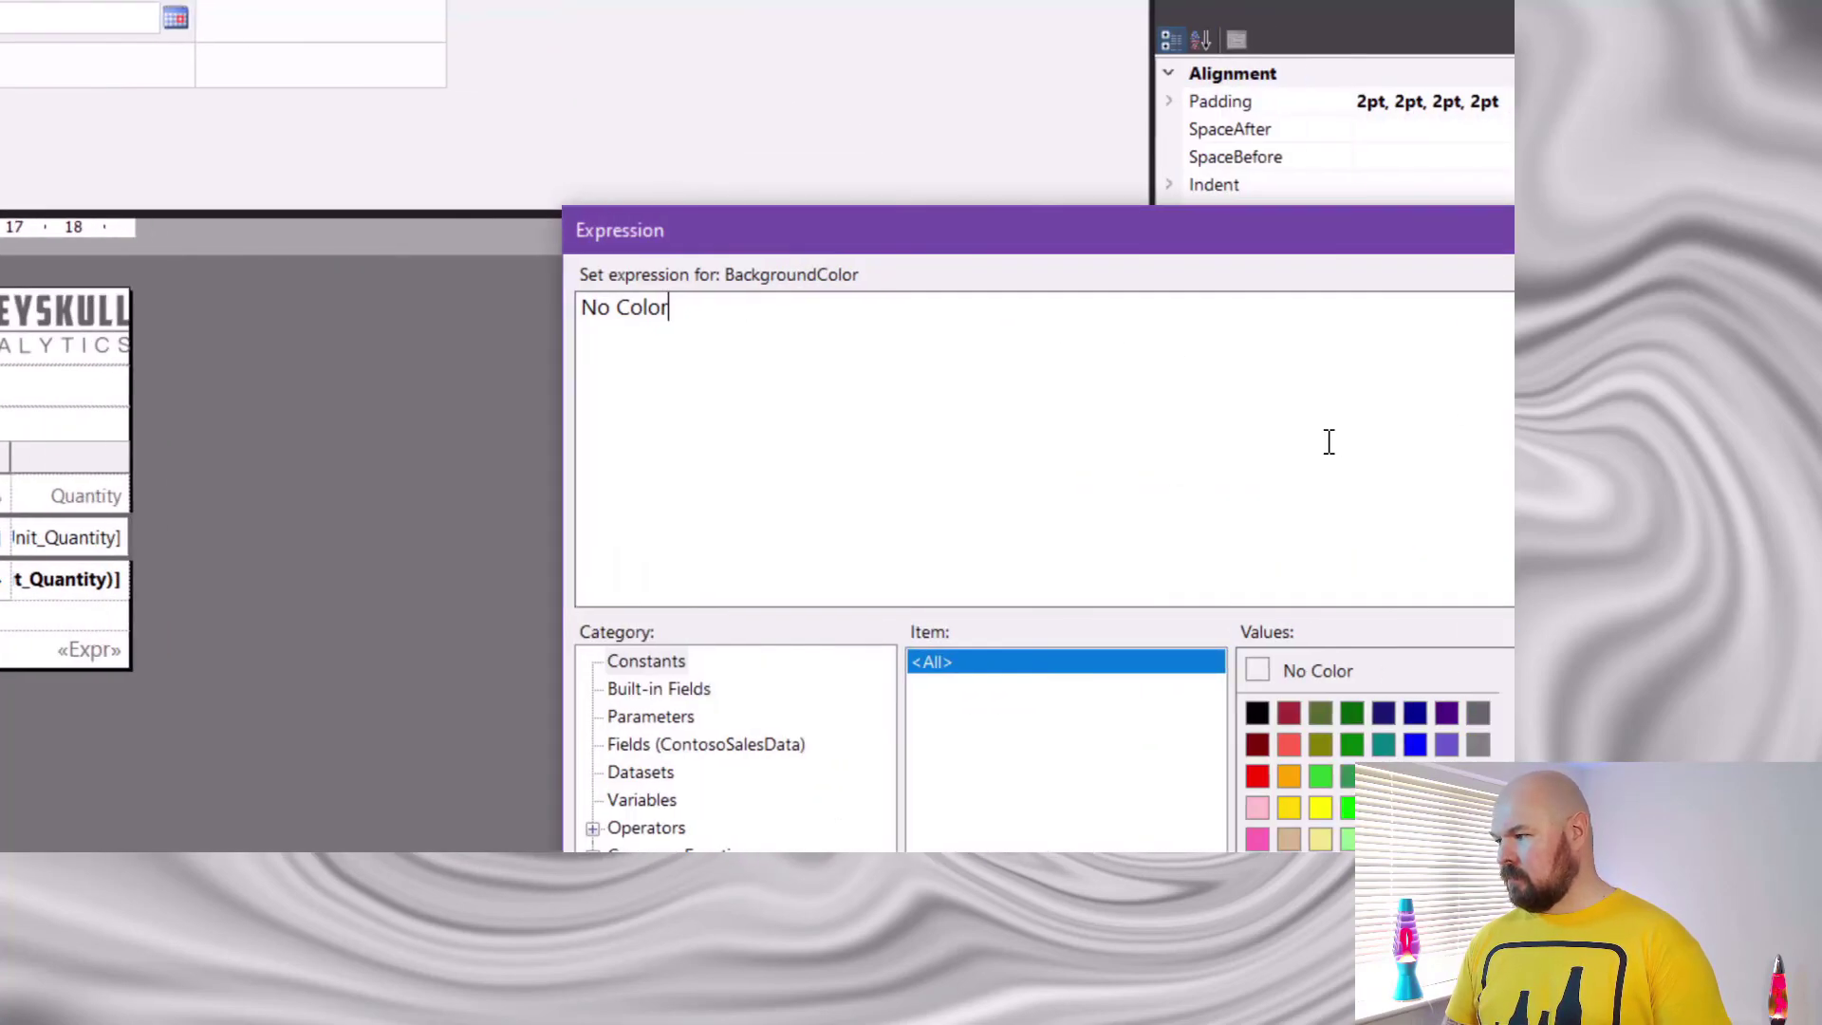
pyautogui.press('BackSpace')
pyautogui.press('BackSpace')
pyautogui.press('BackSpace')
pyautogui.press('BackSpace')
pyautogui.press('BackSpace')
pyautogui.press('BackSpace')
pyautogui.press('BackSpace')
pyautogui.press('BackSpace')
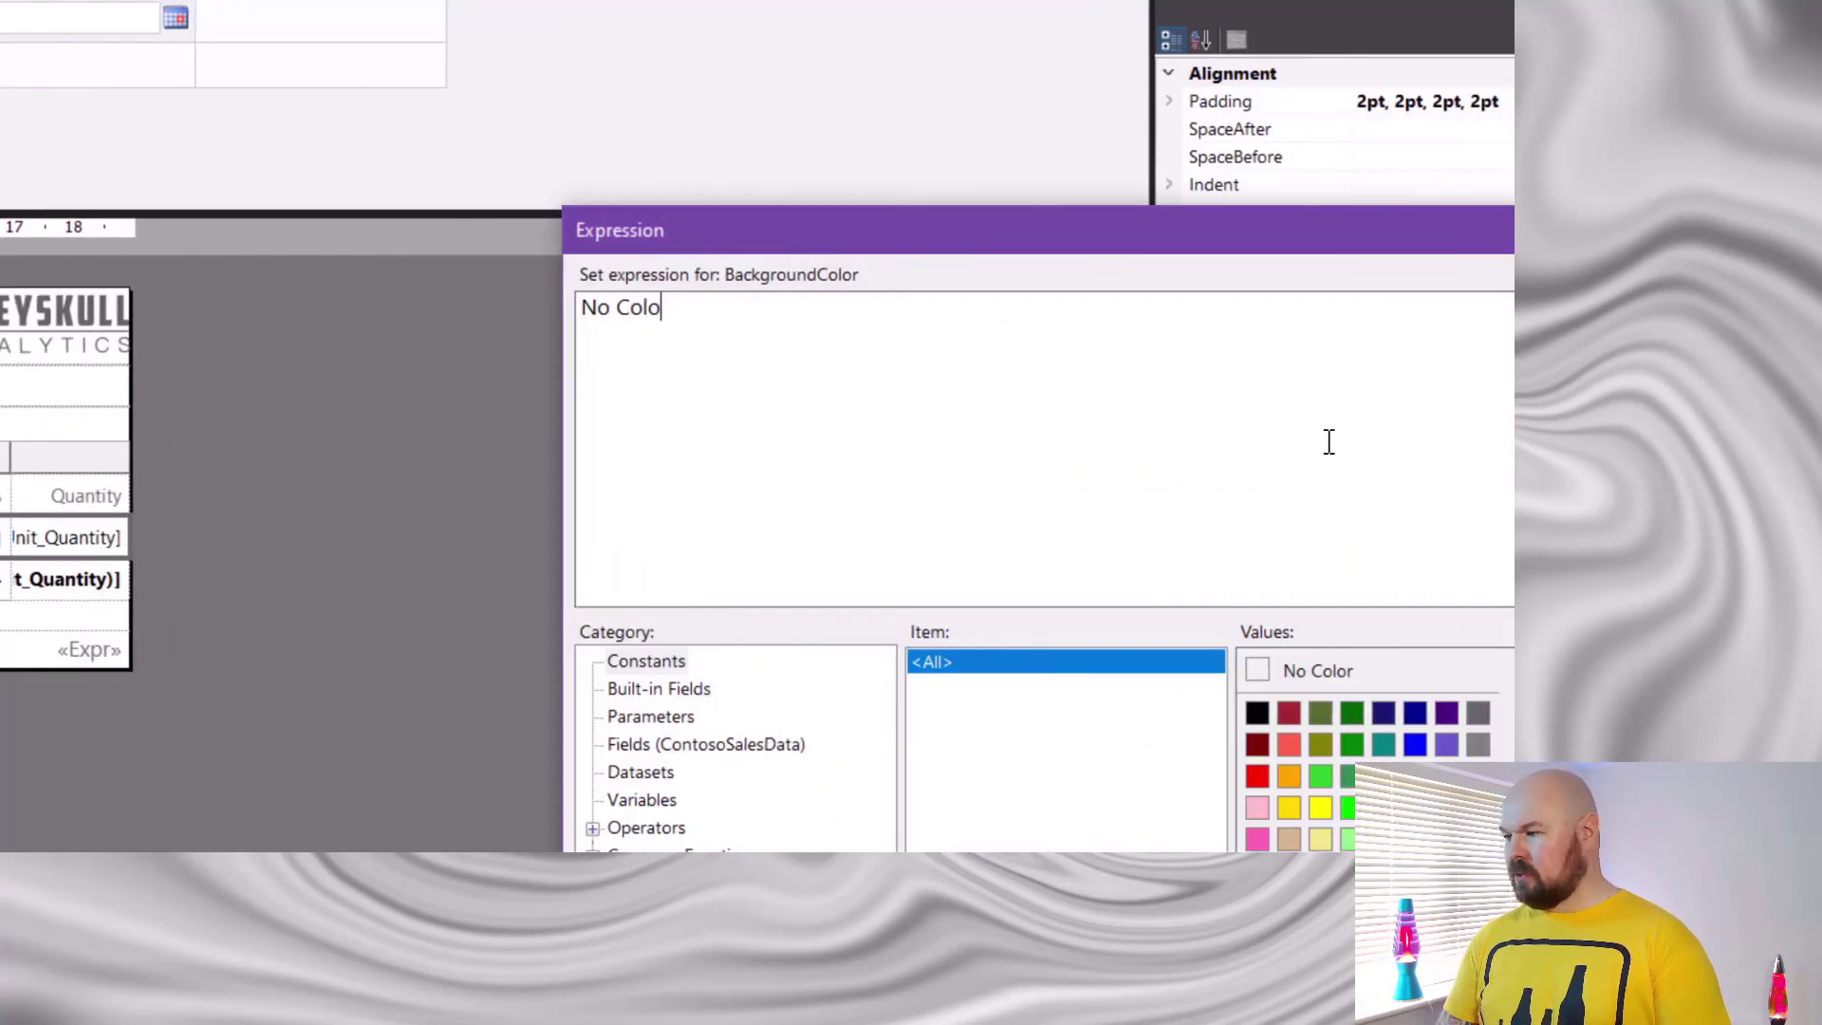
pyautogui.write('=IIF(ROWNUMBER(NOTHING) MOD 2, Nothing, "#d3d3d3")')
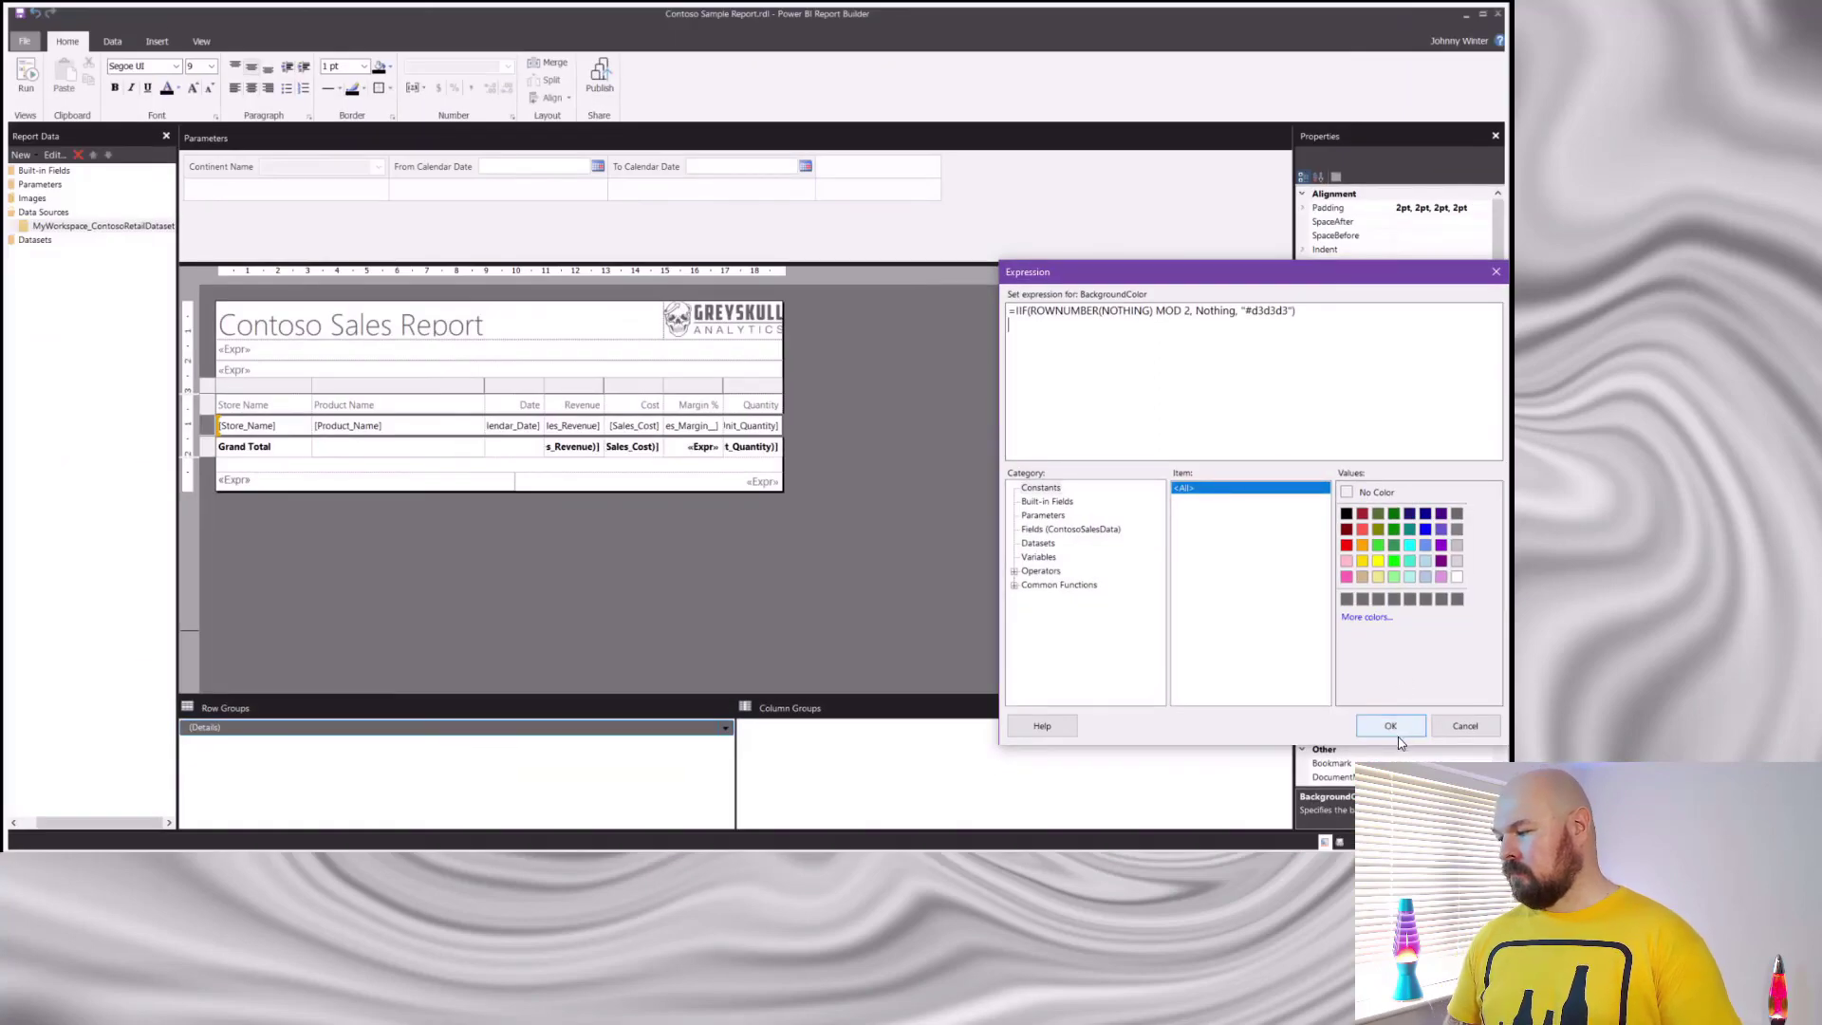
pyautogui.click(1389, 726)
pyautogui.click(956, 601)
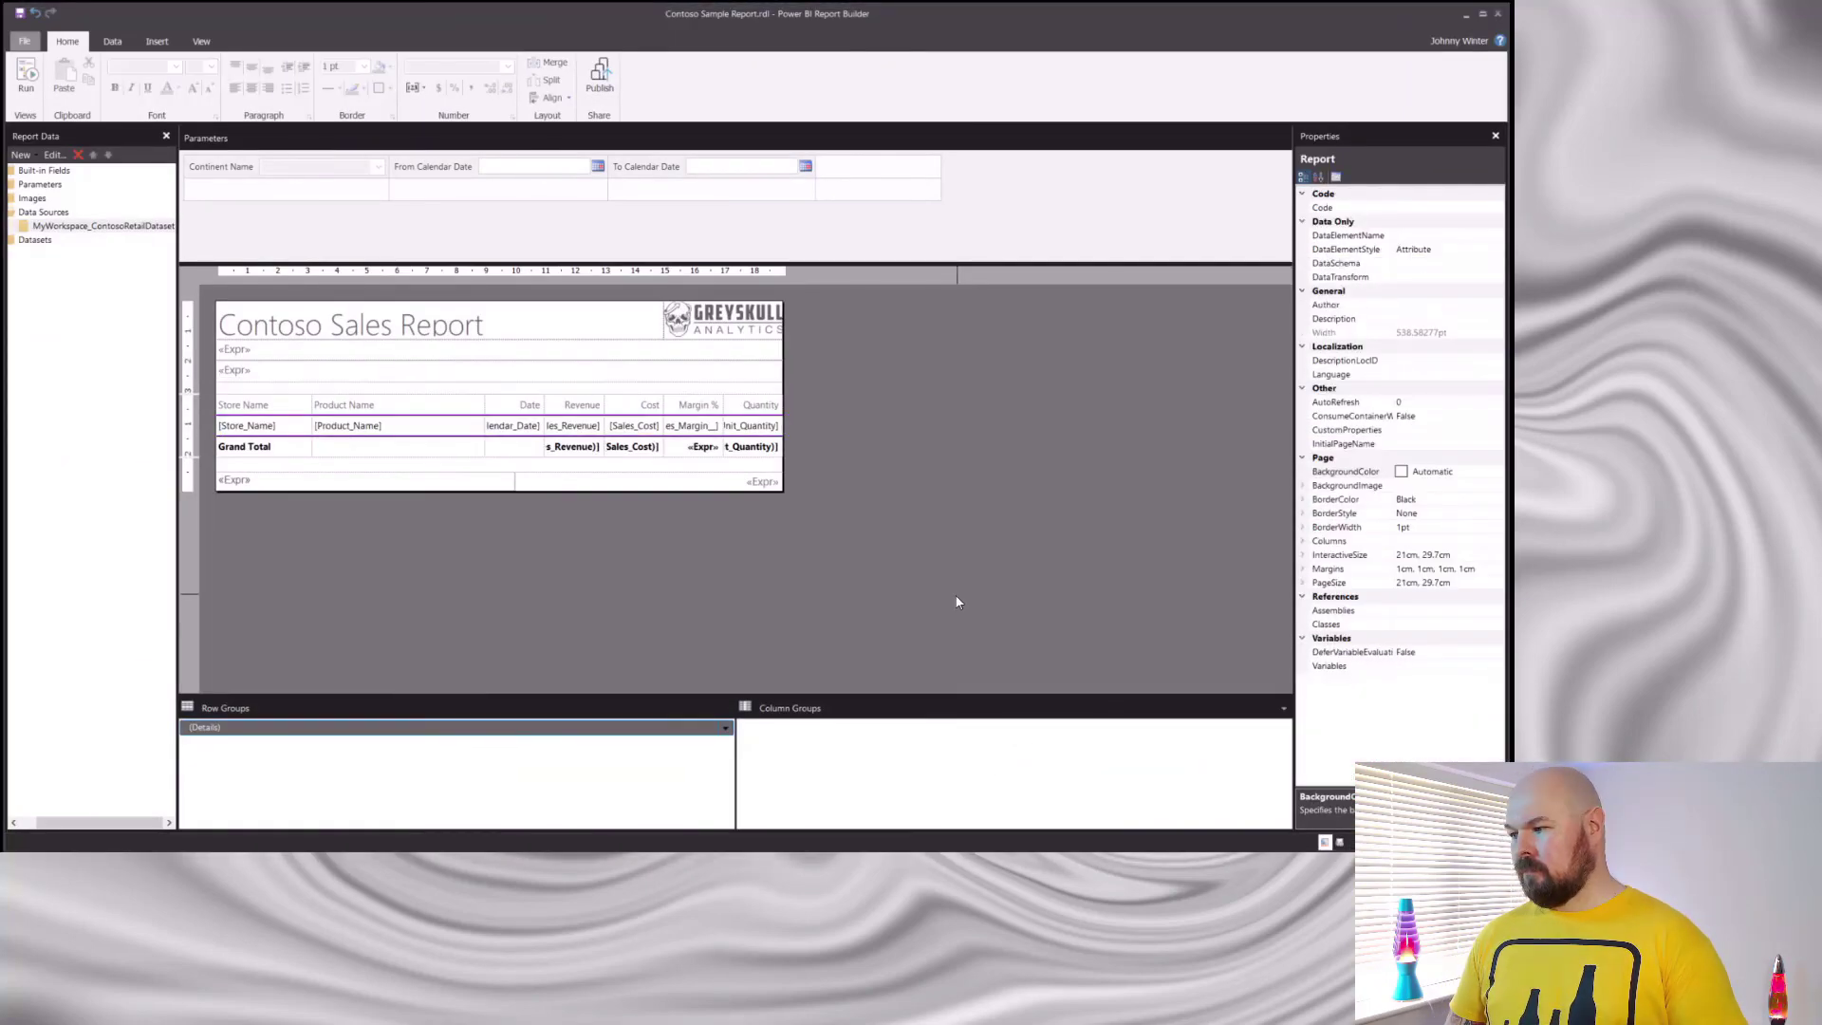
pyautogui.click(26, 76)
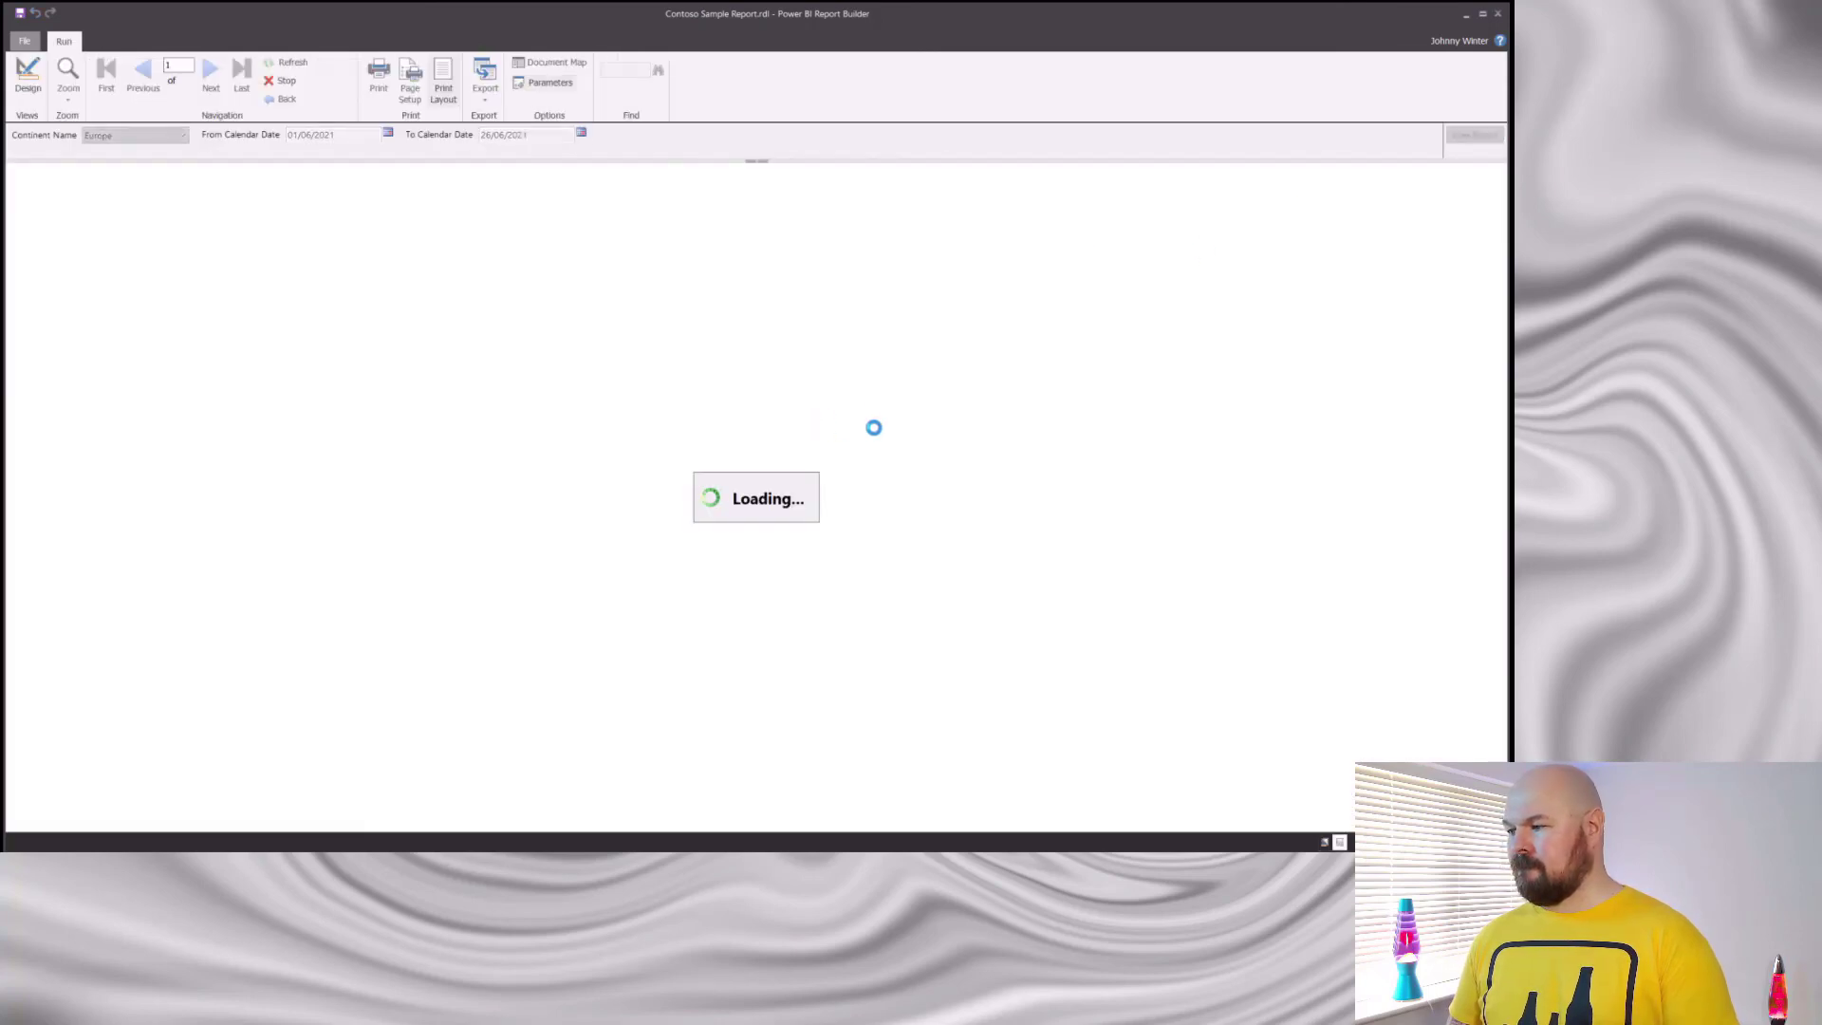